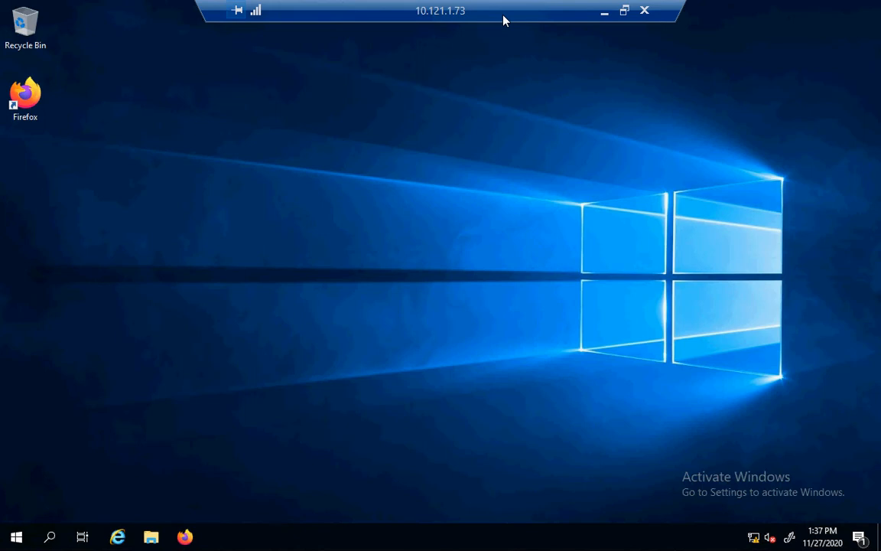
# Launch Server Manager from the Start menu.
pyautogui.click(16, 540)
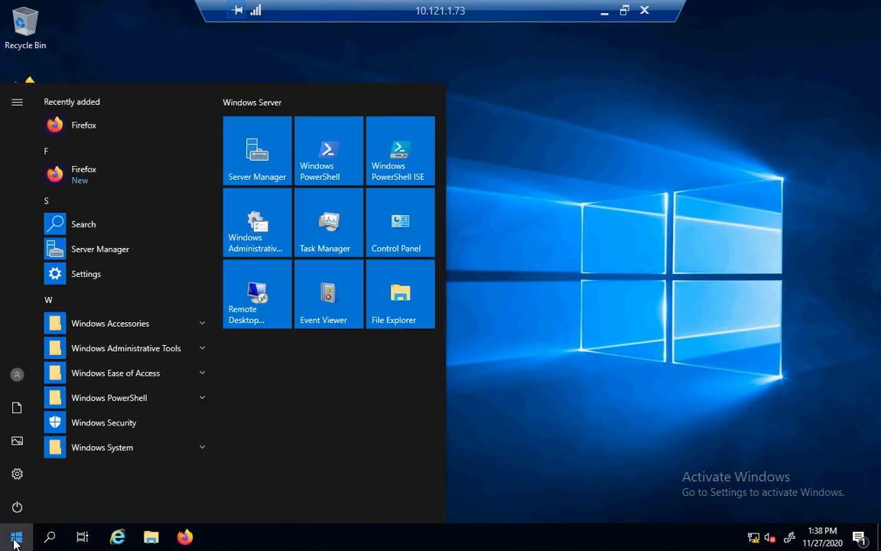
pyautogui.click(117, 256)
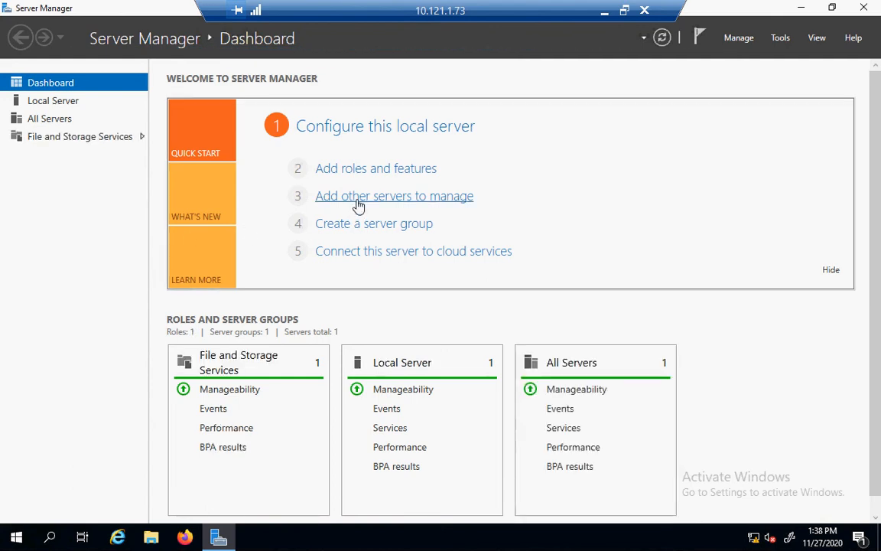
# Start a role-based install on this server and select Windows Deployment Services with its required features.
pyautogui.click(335, 170)
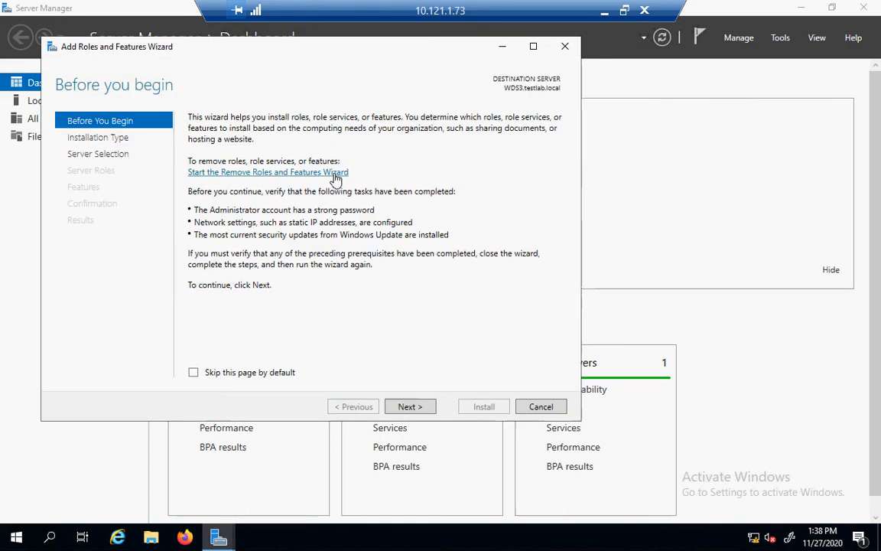
pyautogui.click(411, 407)
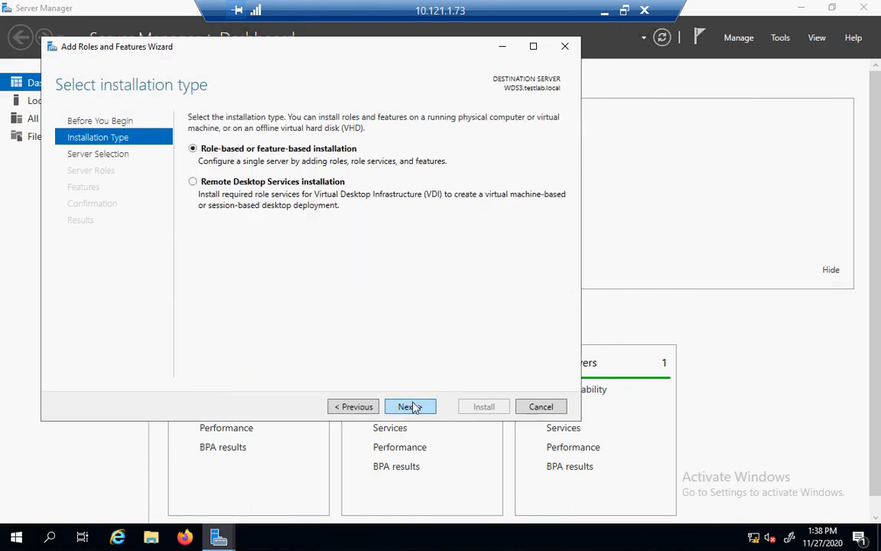
pyautogui.click(411, 407)
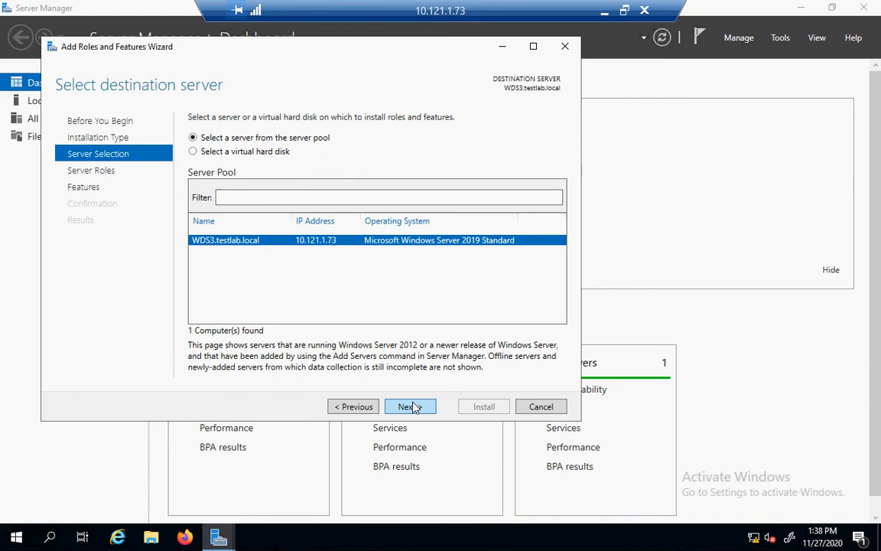
pyautogui.click(411, 406)
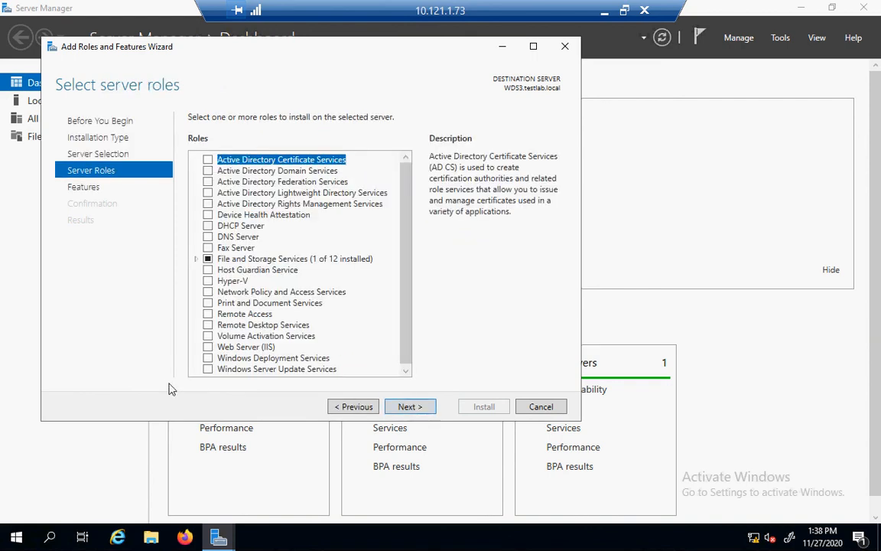
pyautogui.click(208, 359)
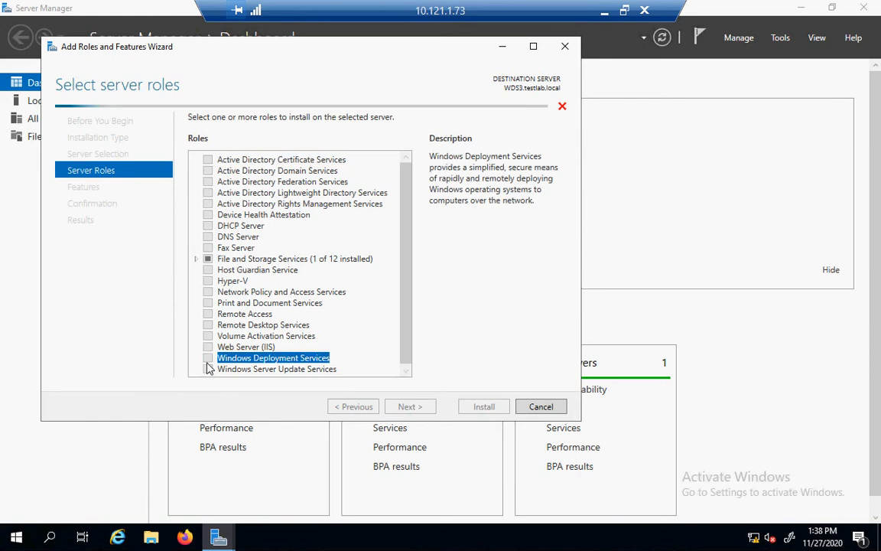
pyautogui.click(353, 352)
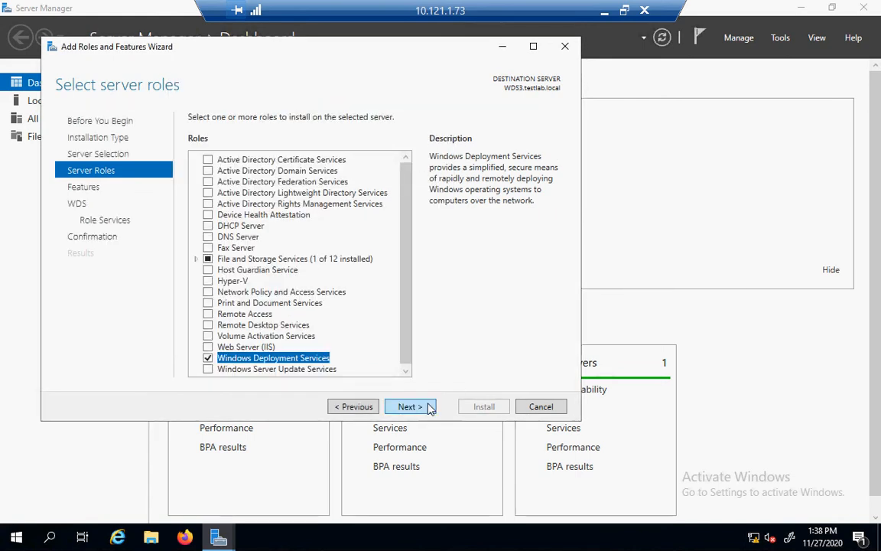
# Keep the Deployment Server and Transport Server role services, install, and close the wizard.
pyautogui.click(410, 406)
pyautogui.click(410, 406)
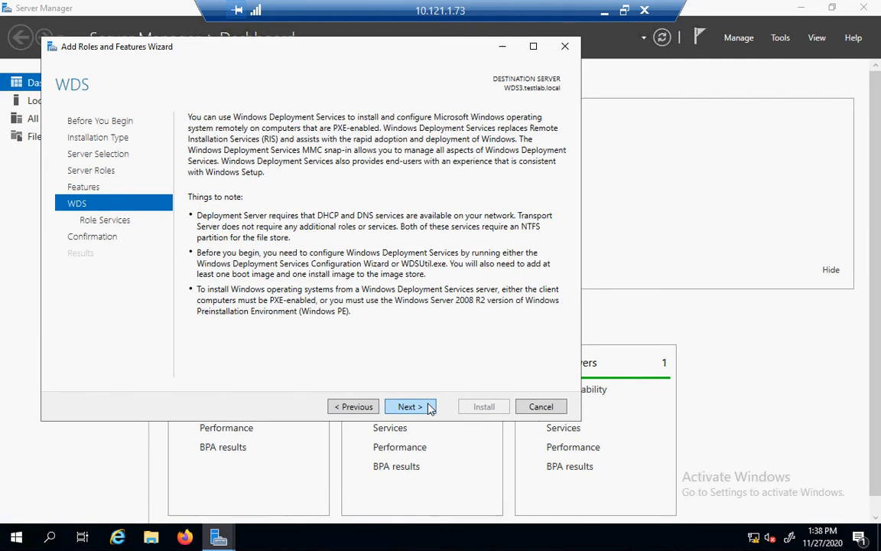
pyautogui.click(429, 408)
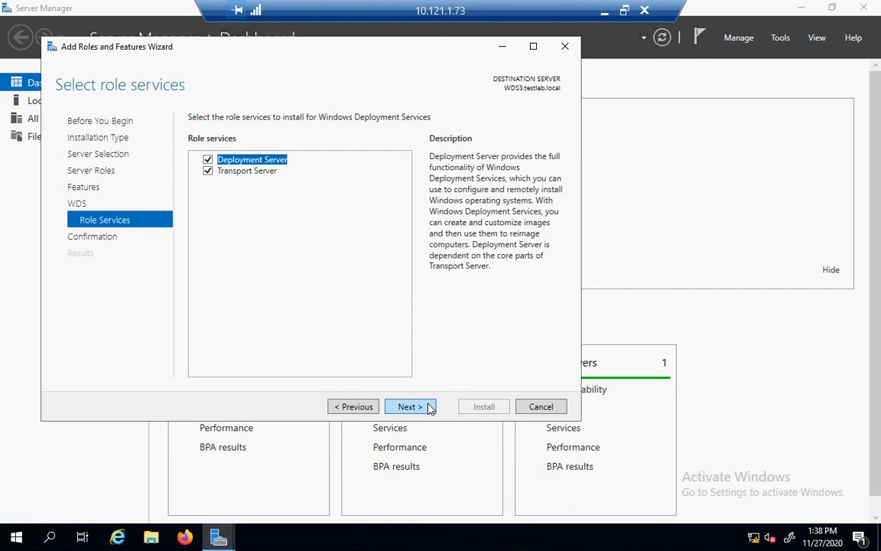
pyautogui.click(429, 407)
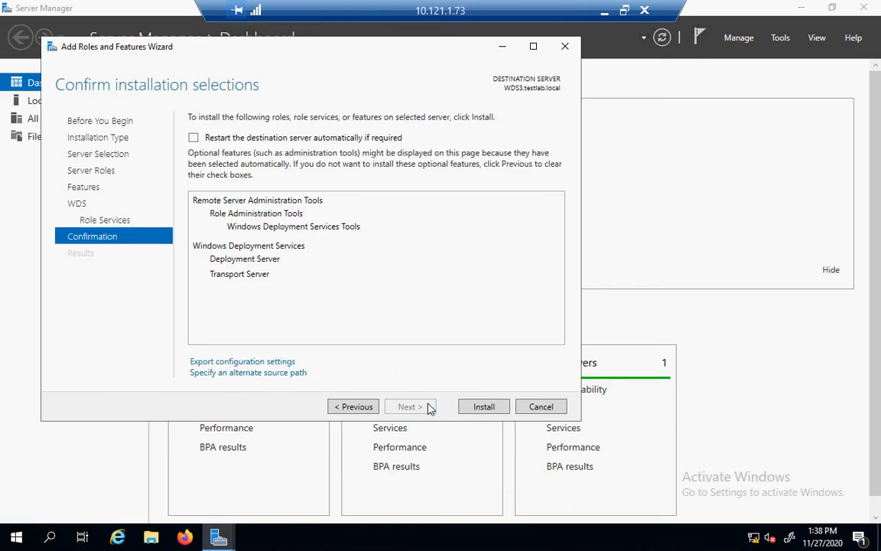
pyautogui.click(462, 408)
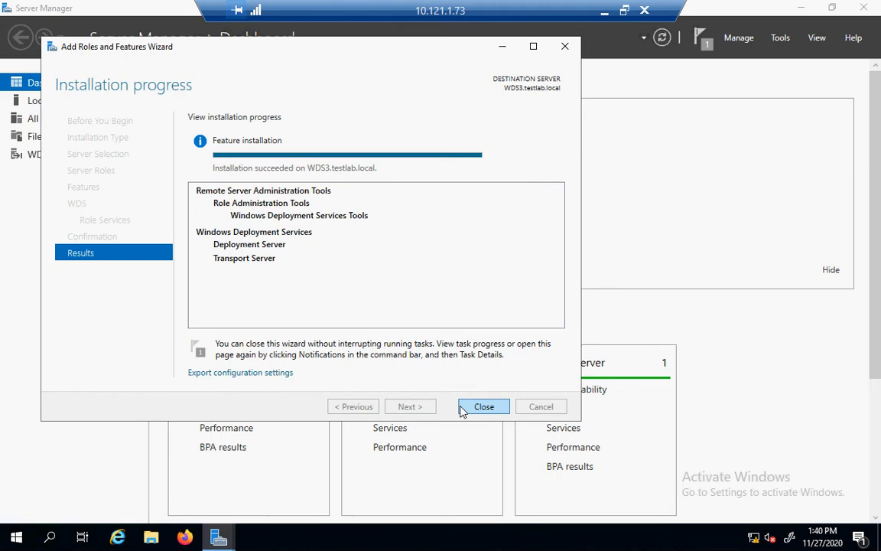
pyautogui.click(464, 408)
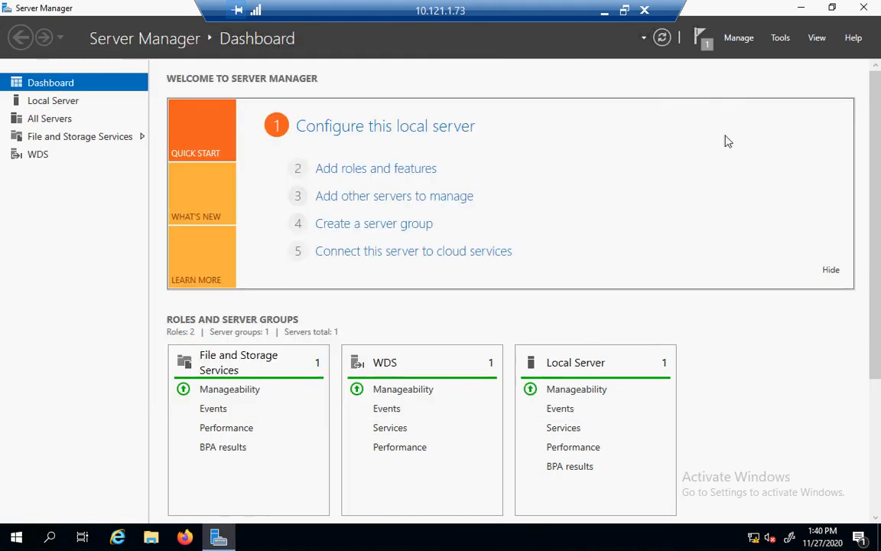
# Close Server Manager, browse to C:\Prereq and run MicrosoftDeploymentToolkit_x64.
pyautogui.click(863, 8)
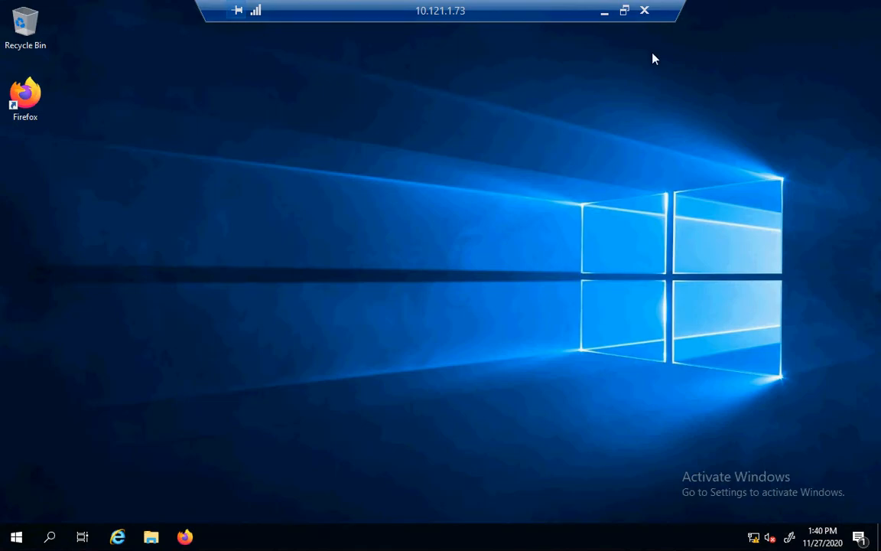
pyautogui.click(150, 538)
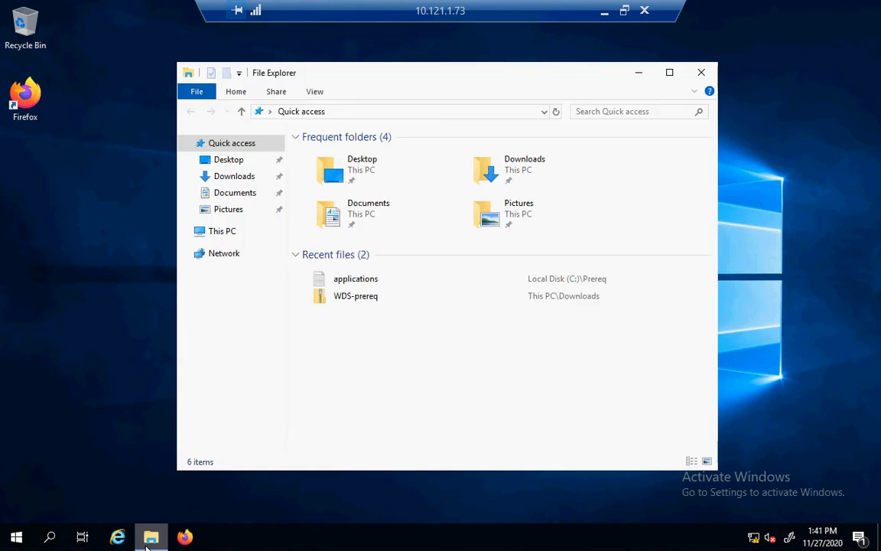
pyautogui.click(227, 234)
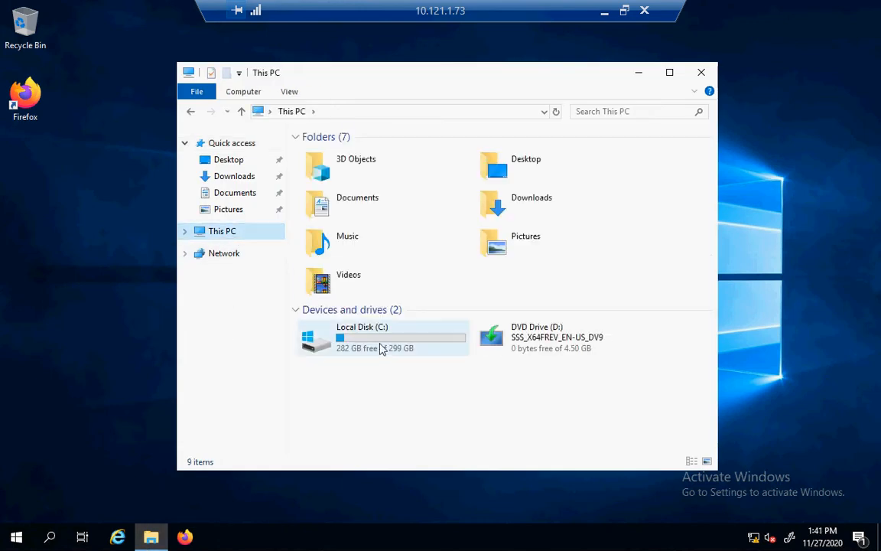
pyautogui.click(381, 348)
pyautogui.doubleClick(381, 348)
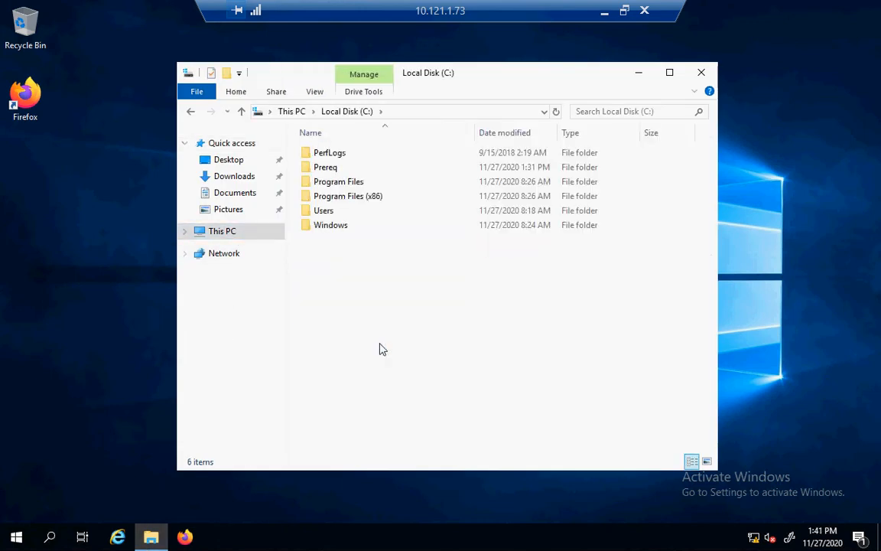
pyautogui.doubleClick(333, 169)
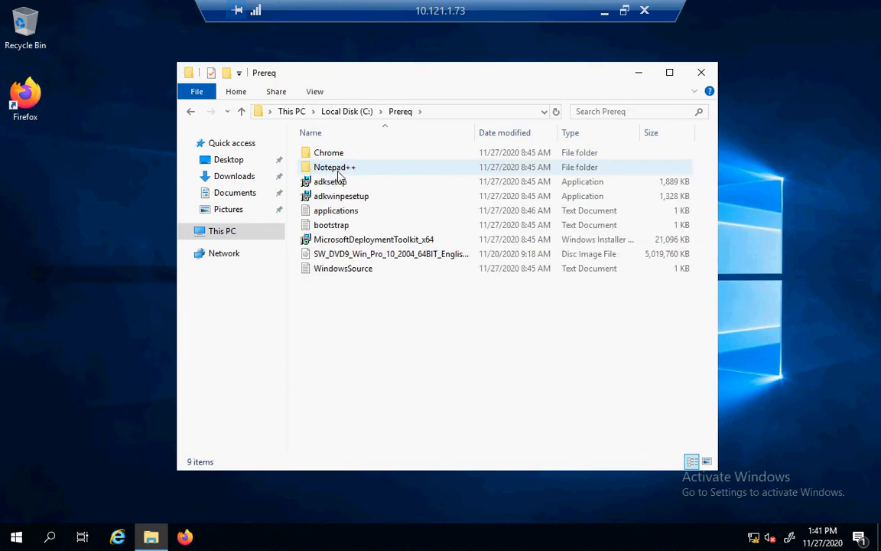
pyautogui.doubleClick(359, 241)
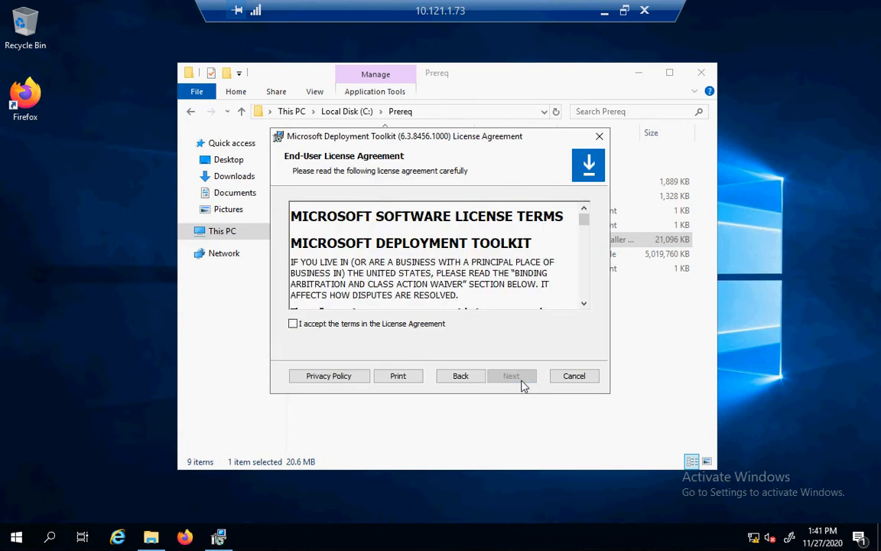
# Accept the license, keep default features, decline the improvement program, and install MDT 6.3.8456.1000.
pyautogui.click(395, 329)
pyautogui.click(511, 376)
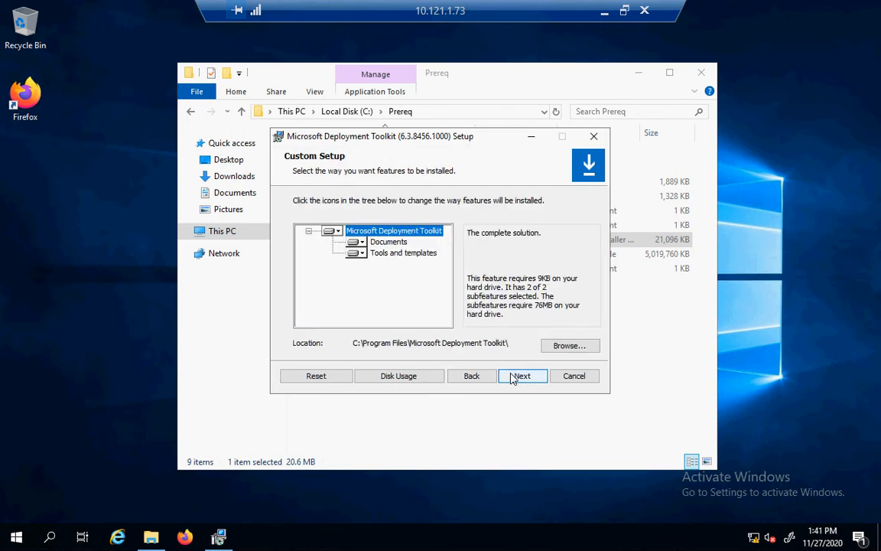
pyautogui.click(512, 376)
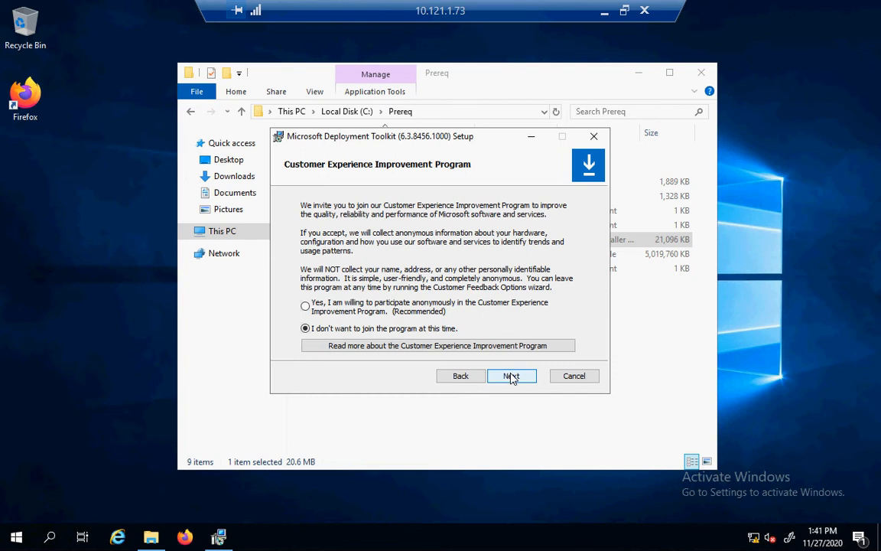
pyautogui.click(511, 376)
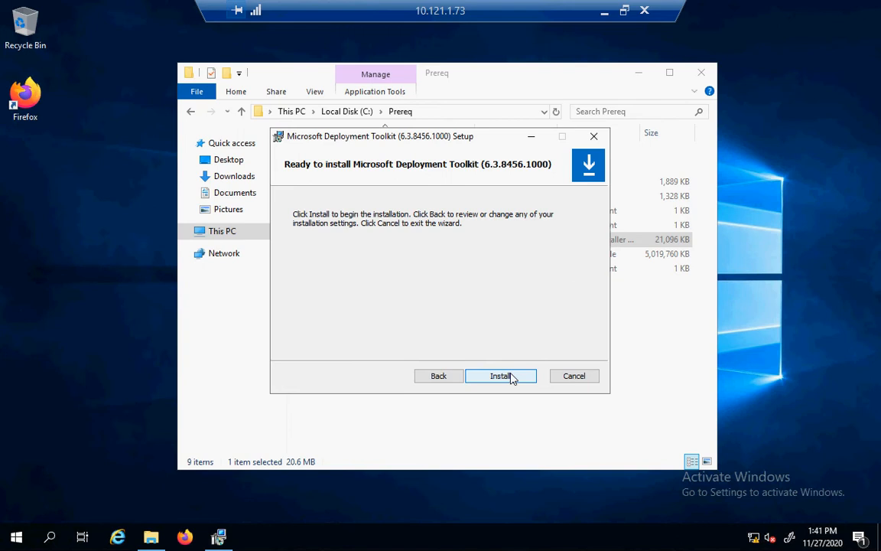
pyautogui.click(511, 376)
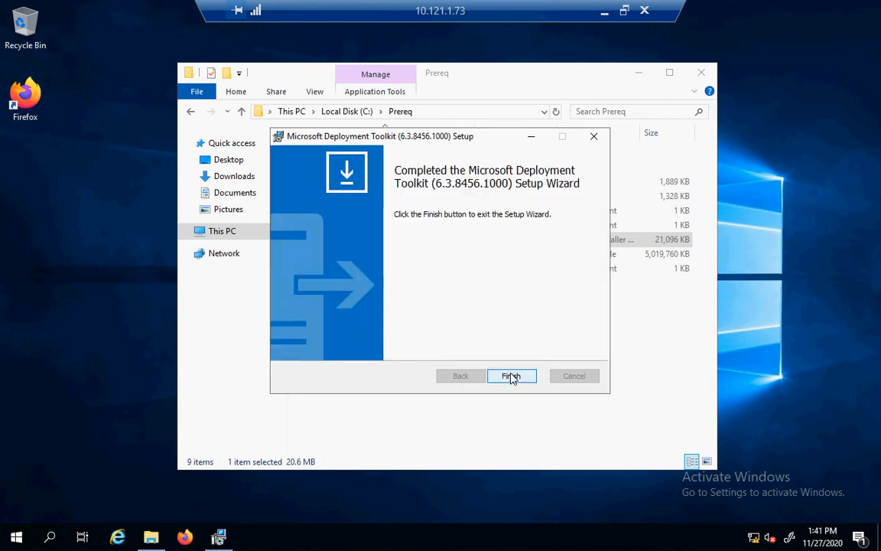
pyautogui.click(511, 376)
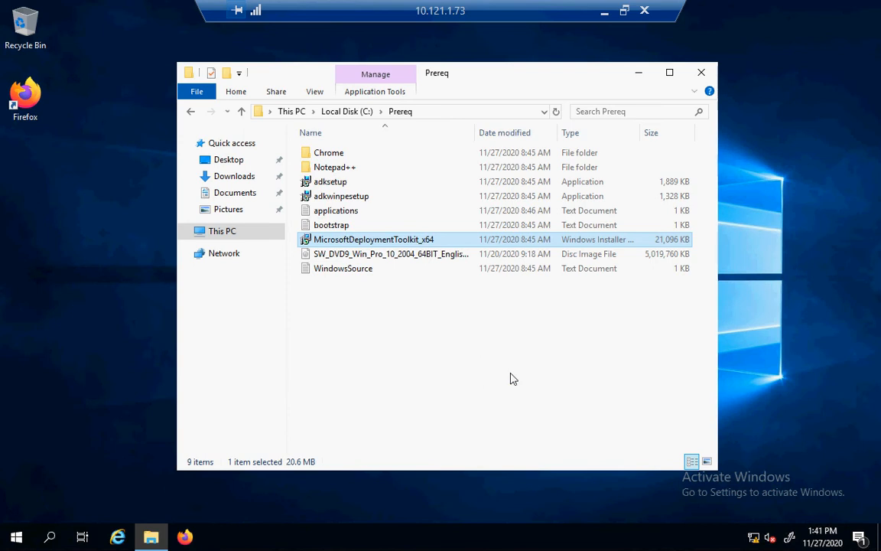
# Launch adksetup and keep the default install path C:\Program Files (x86)\Windows Kits\10\.
pyautogui.doubleClick(341, 181)
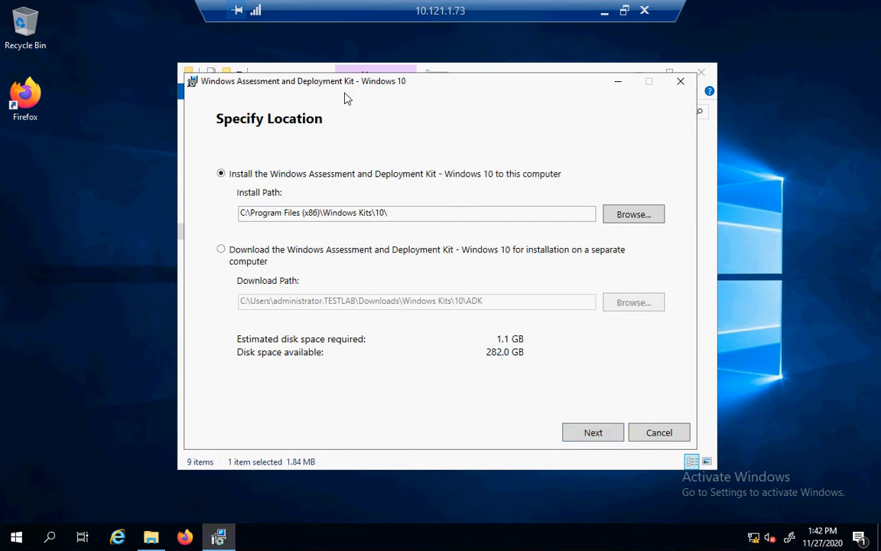
pyautogui.moveTo(338, 87); pyautogui.dragTo(407, 224)
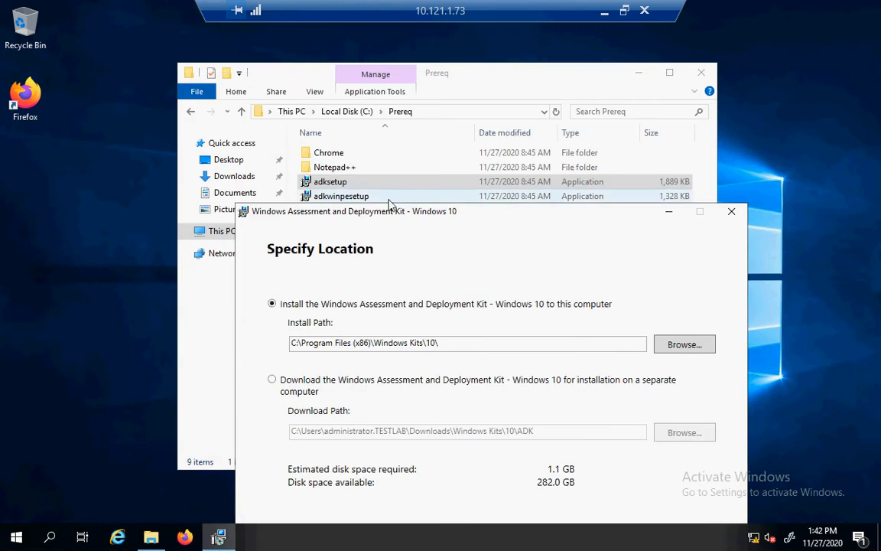
pyautogui.moveTo(400, 215); pyautogui.dragTo(338, 76)
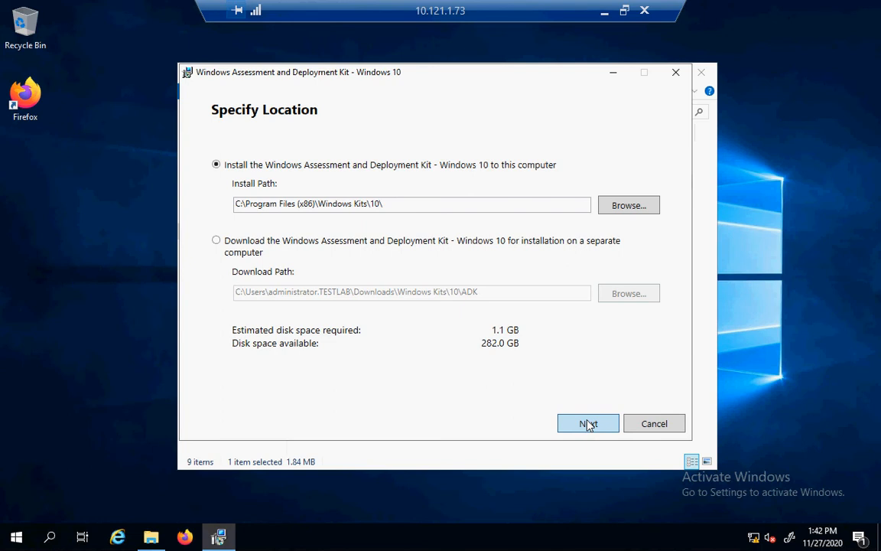
pyautogui.click(588, 424)
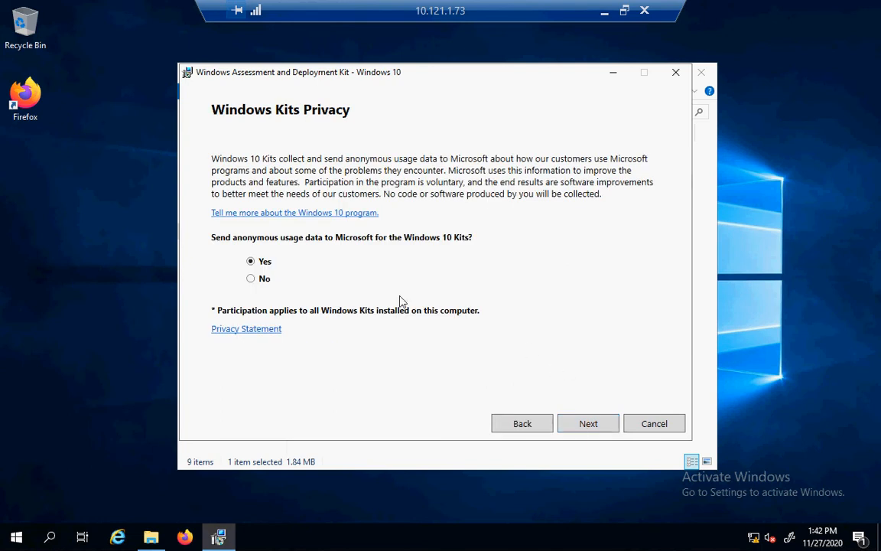
# Decline sending usage data, accept the ADK license, install the selected features, and close setup.
pyautogui.click(256, 278)
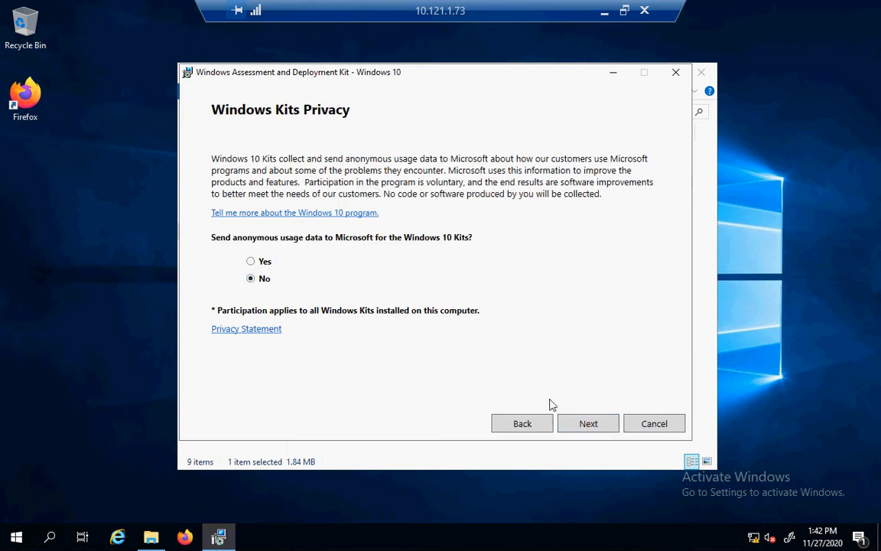
pyautogui.click(588, 424)
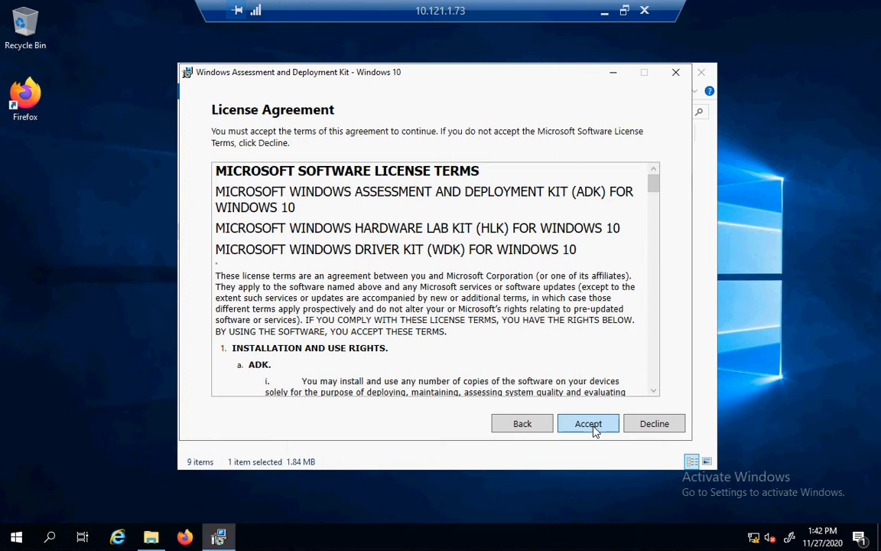
pyautogui.click(590, 424)
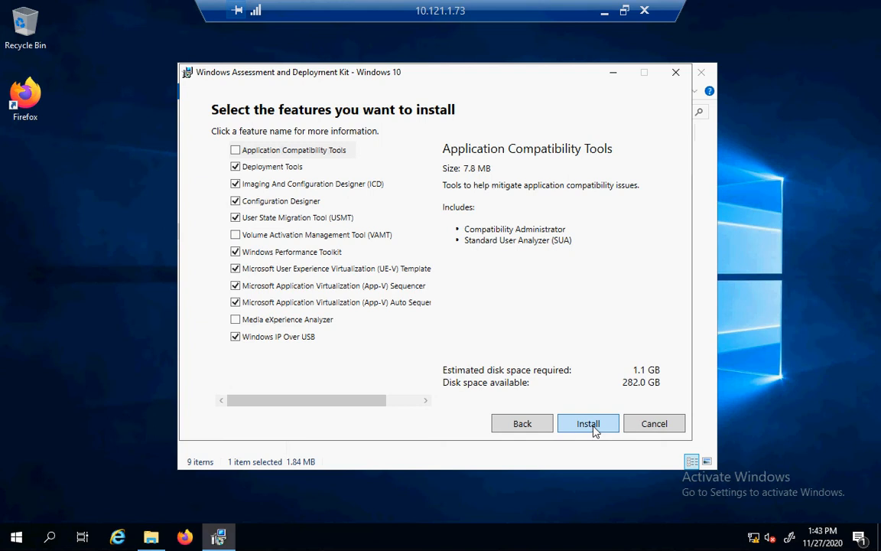
pyautogui.click(588, 423)
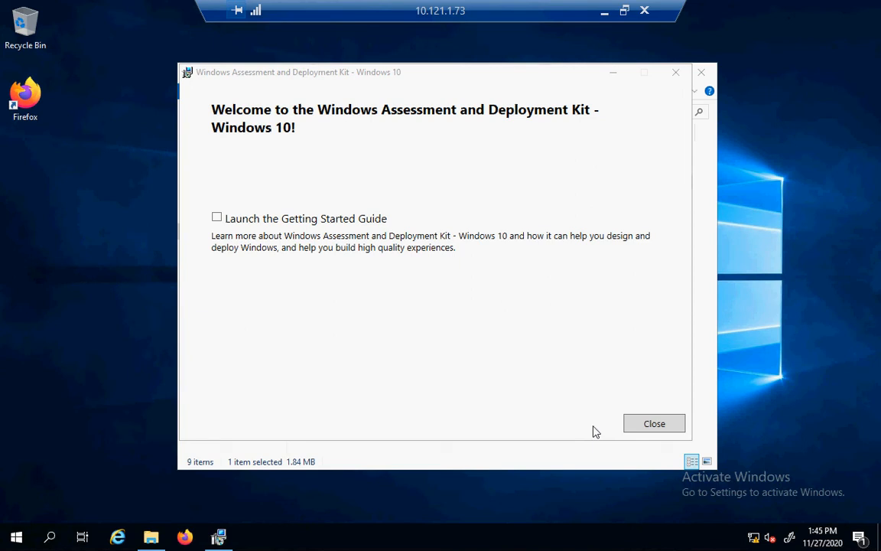
pyautogui.click(634, 427)
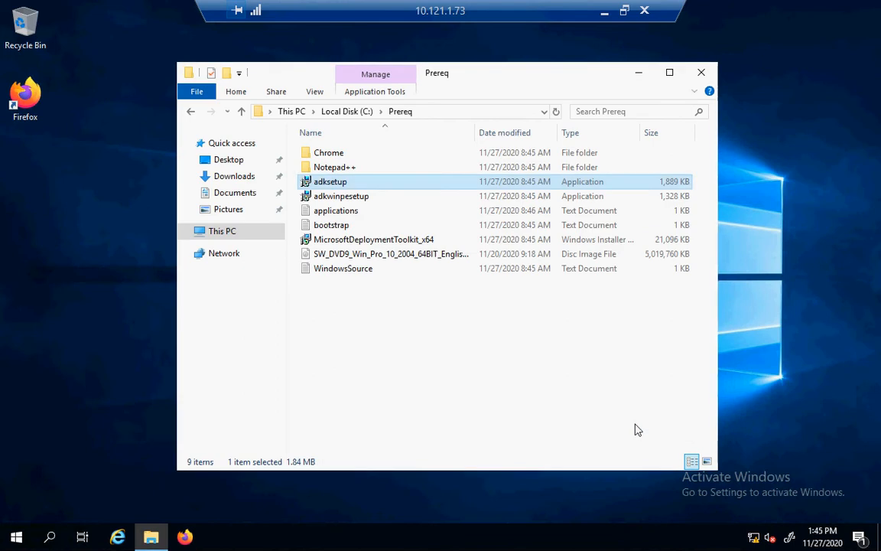
# Launch adkwinpesetup from Prereq and keep the default Windows Kits install location.
pyautogui.doubleClick(330, 197)
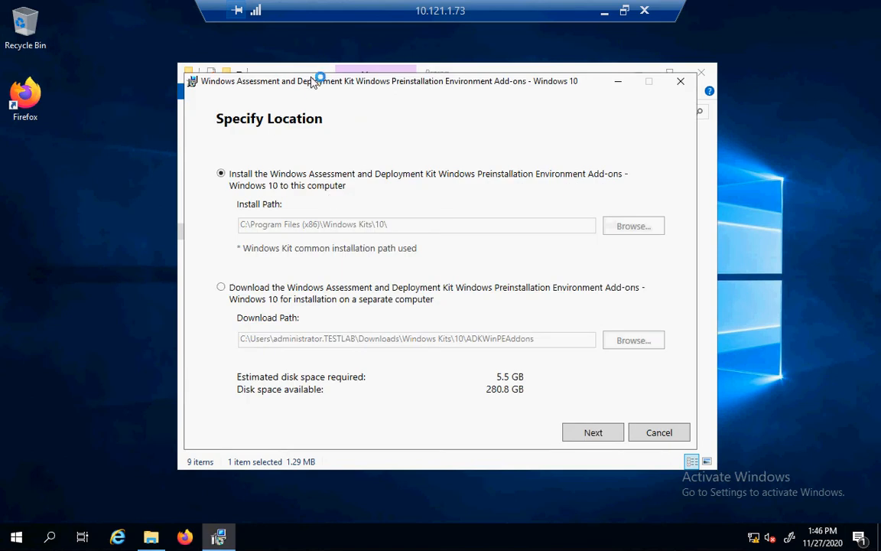
pyautogui.moveTo(313, 82); pyautogui.dragTo(335, 224)
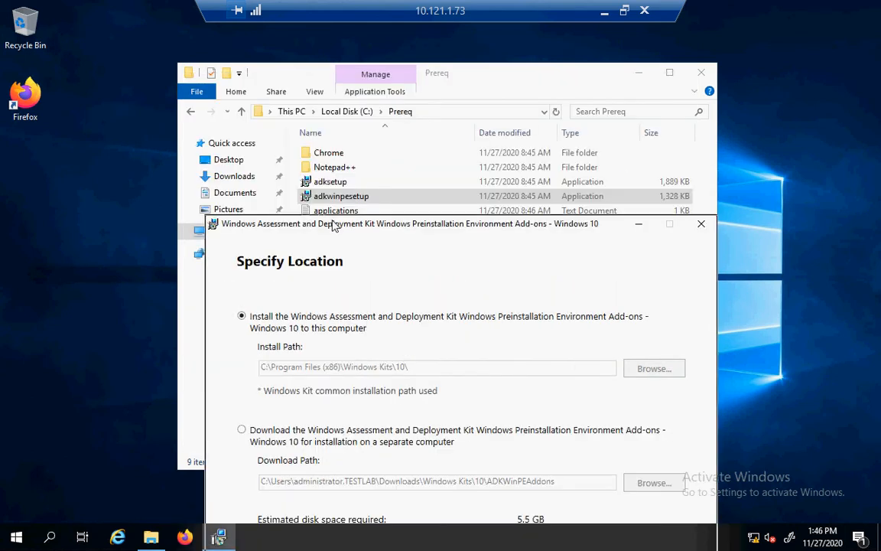
pyautogui.moveTo(333, 224); pyautogui.dragTo(316, 117)
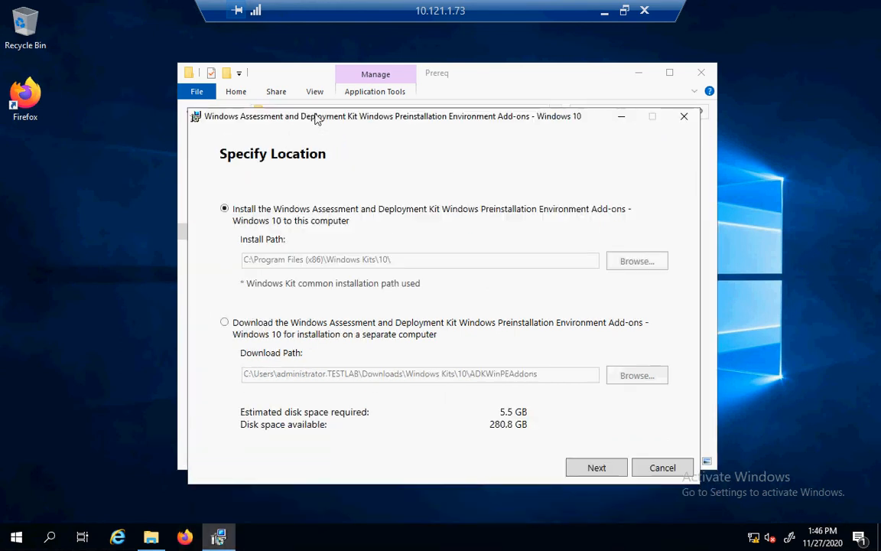
pyautogui.click(596, 467)
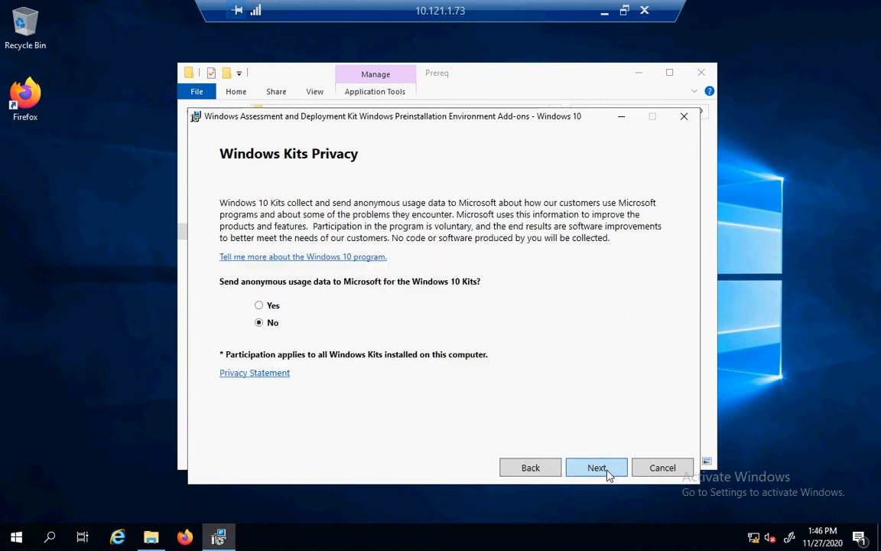
# Decline usage data, accept the licence, install Windows PE, and close setup.
pyautogui.click(597, 467)
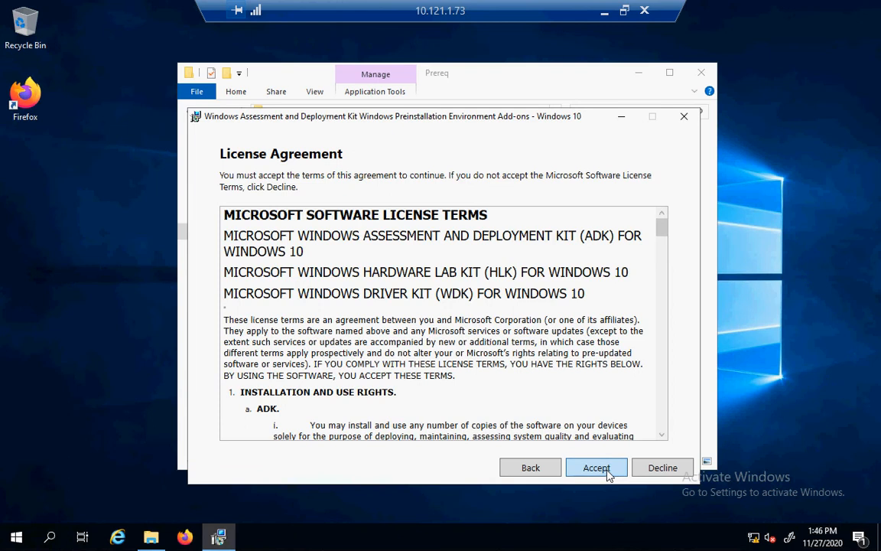
pyautogui.click(596, 467)
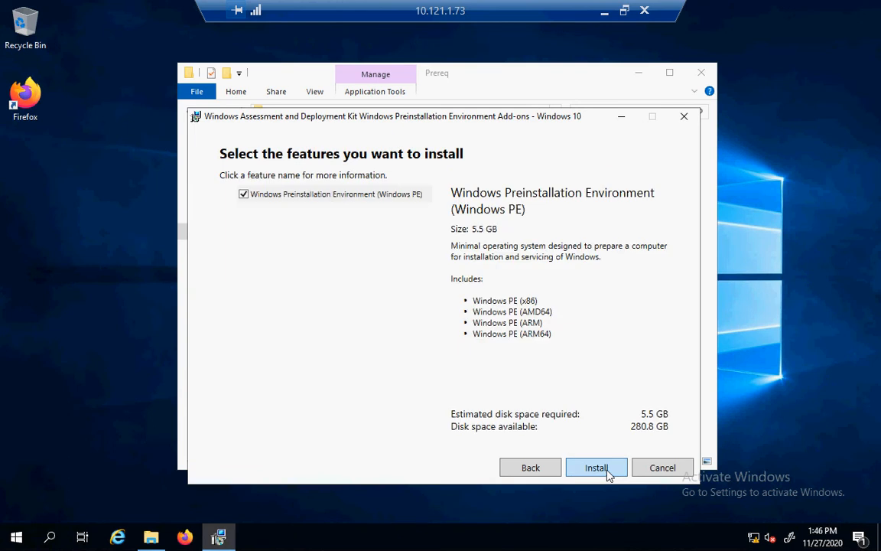
pyautogui.click(608, 473)
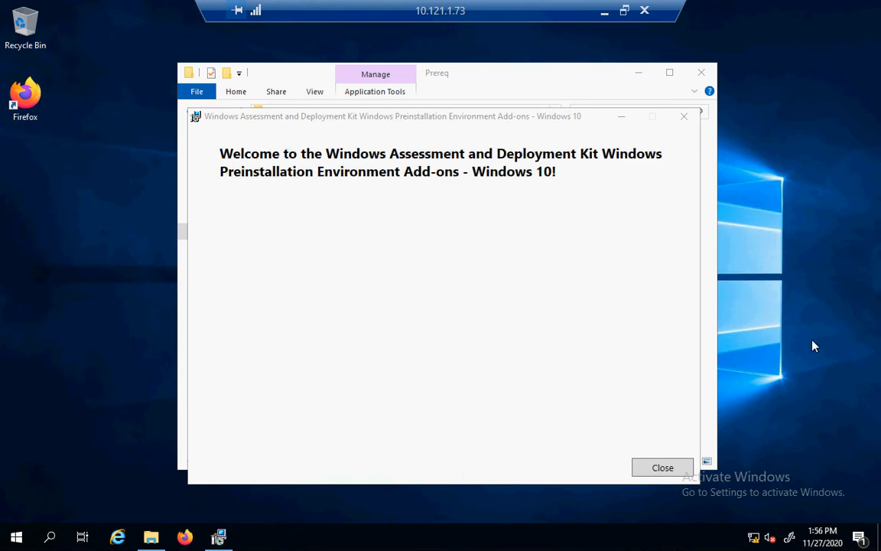
pyautogui.click(645, 475)
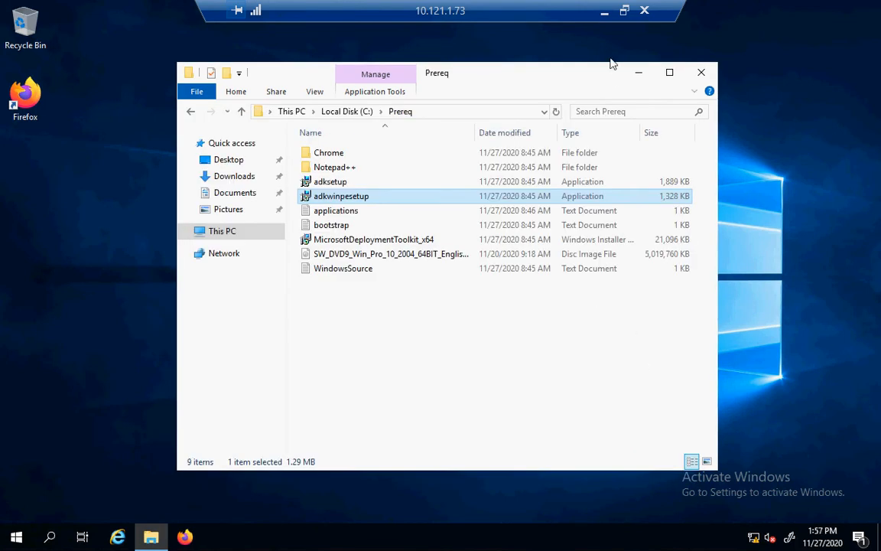
# Minimise the remote session to show the local desktop.
pyautogui.click(604, 13)
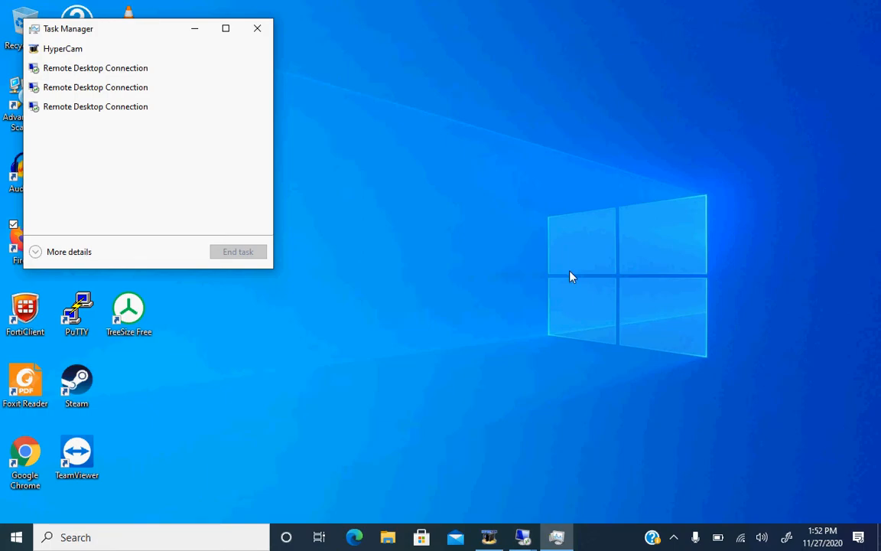
# Switch to the 10.121.1.10 session and launch Active Directory Users and Computers from Administrative Tools.
pyautogui.click(522, 536)
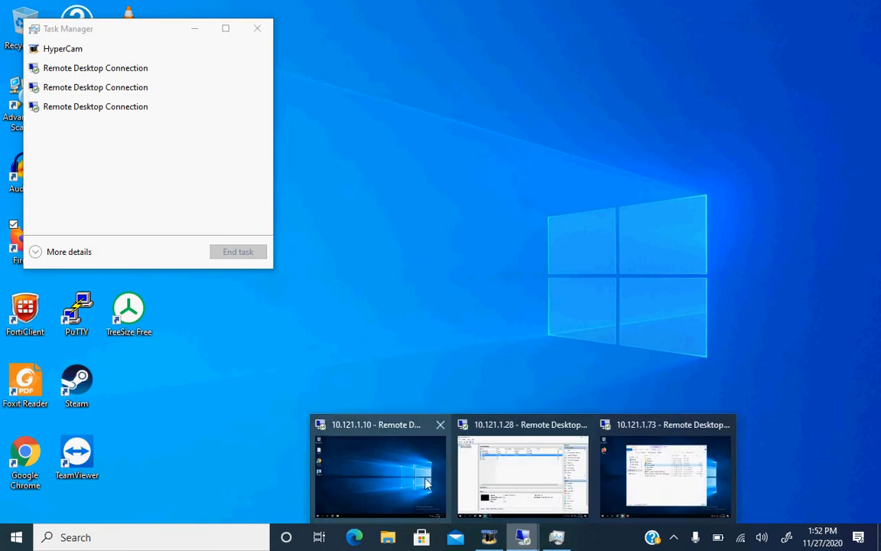
pyautogui.click(386, 482)
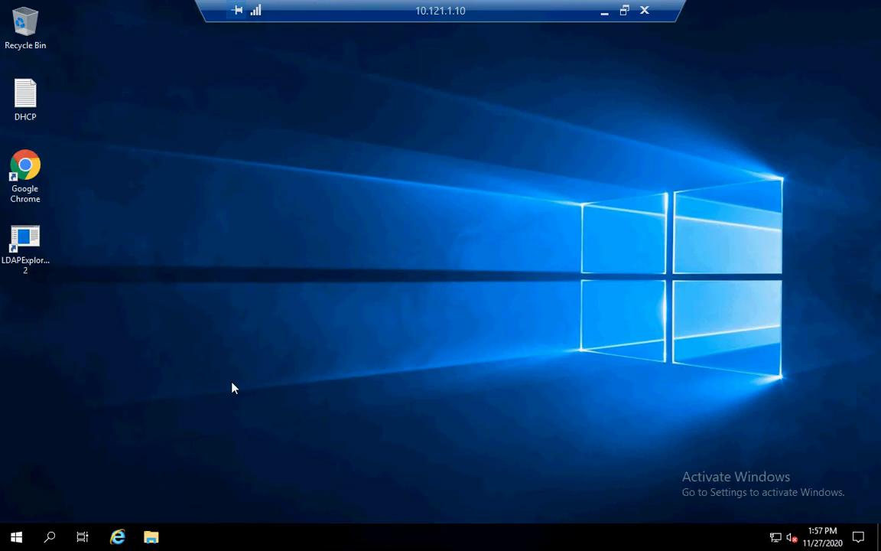
pyautogui.click(16, 536)
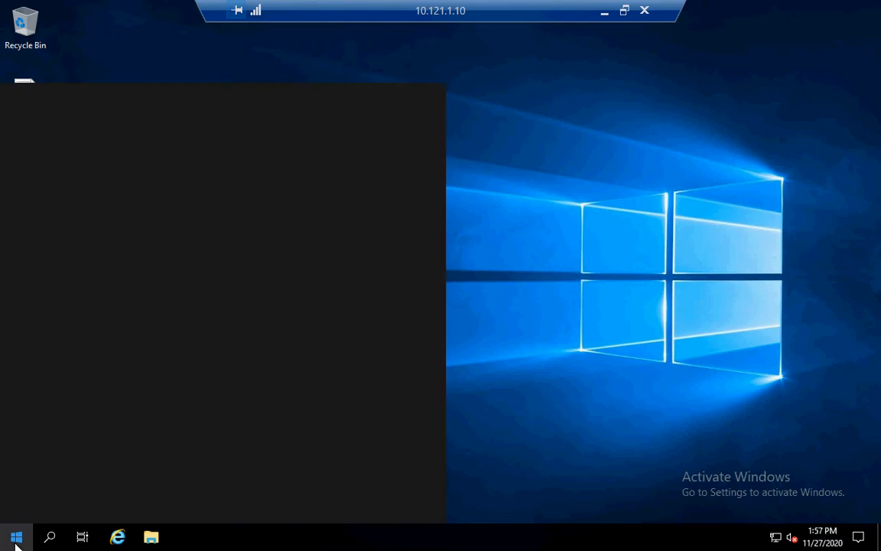
pyautogui.click(262, 222)
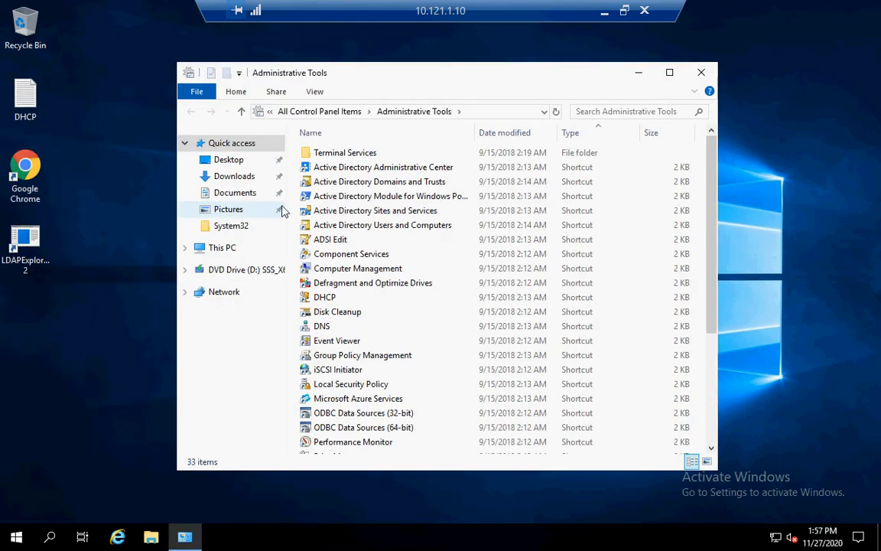
pyautogui.click(377, 229)
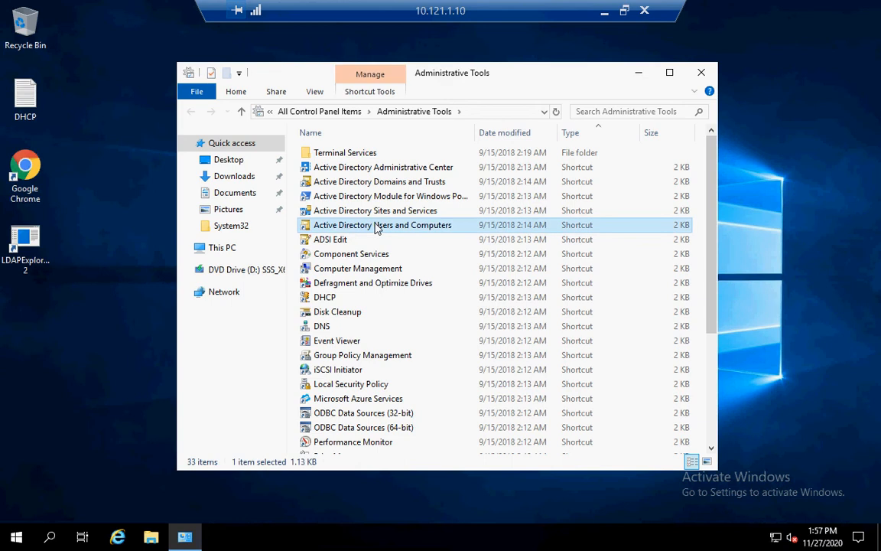
pyautogui.doubleClick(377, 229)
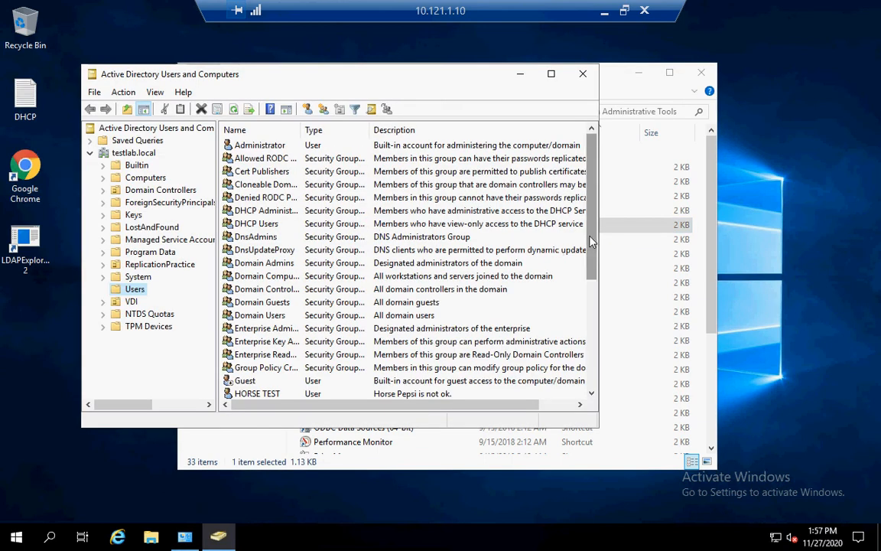
# Open the Properties of the mdt user in the testlab.local Users container.
pyautogui.scroll(-1, 579, 284)
pyautogui.scroll(-2, 424, 291)
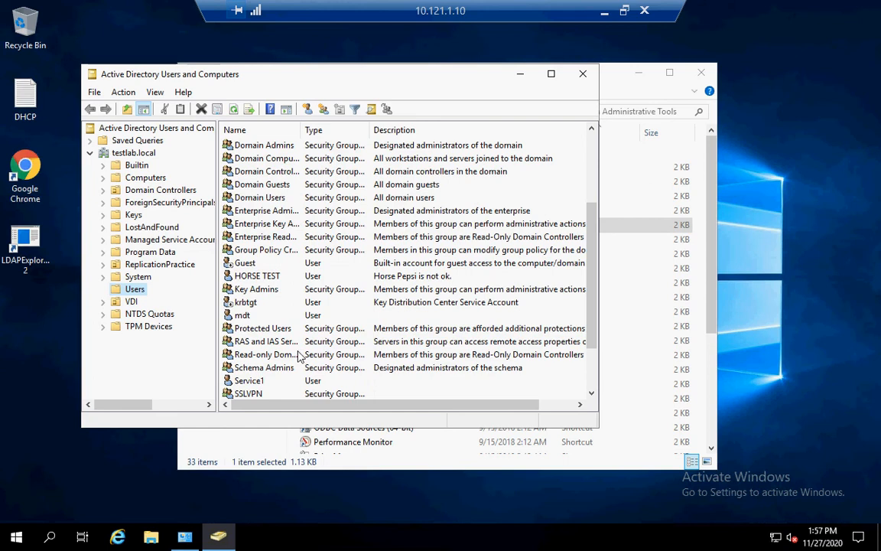
pyautogui.click(243, 315)
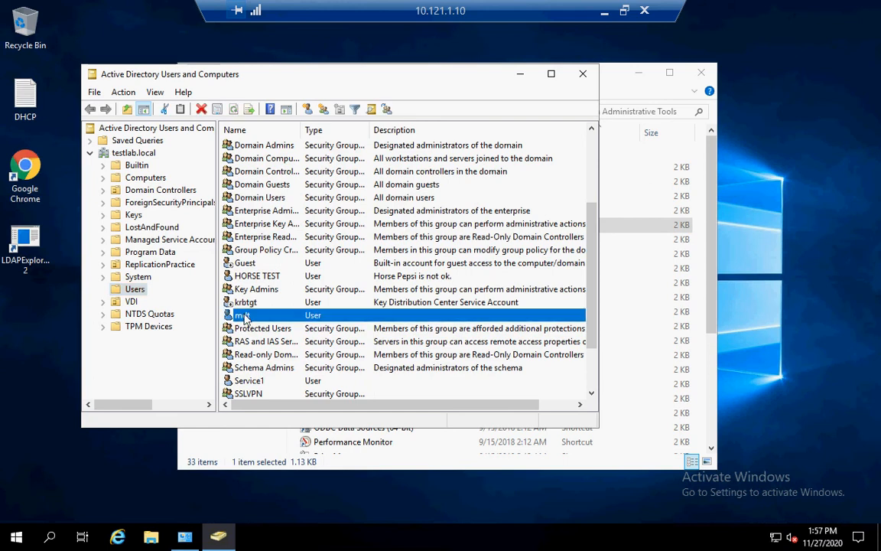
pyautogui.doubleClick(243, 315)
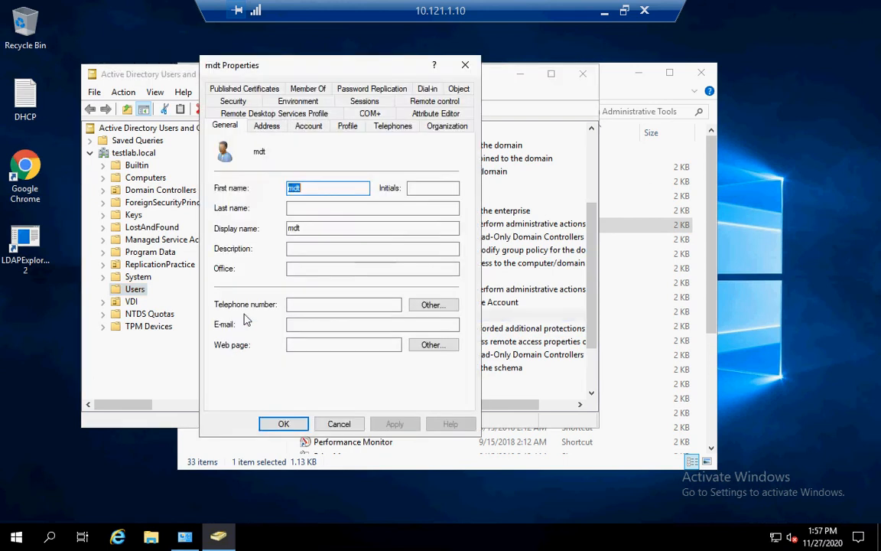
# Tick User cannot change password for mdt, apply, check its Domain Users membership, and close.
pyautogui.click(312, 130)
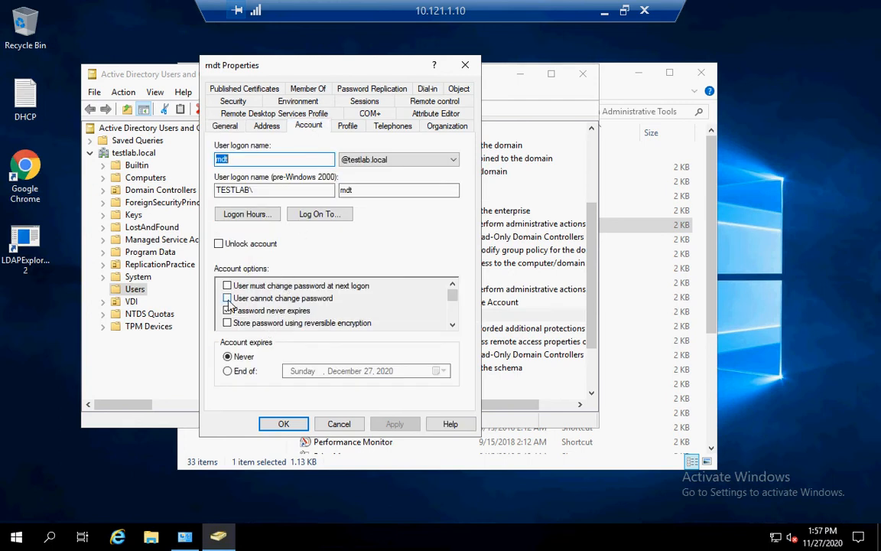
pyautogui.click(227, 298)
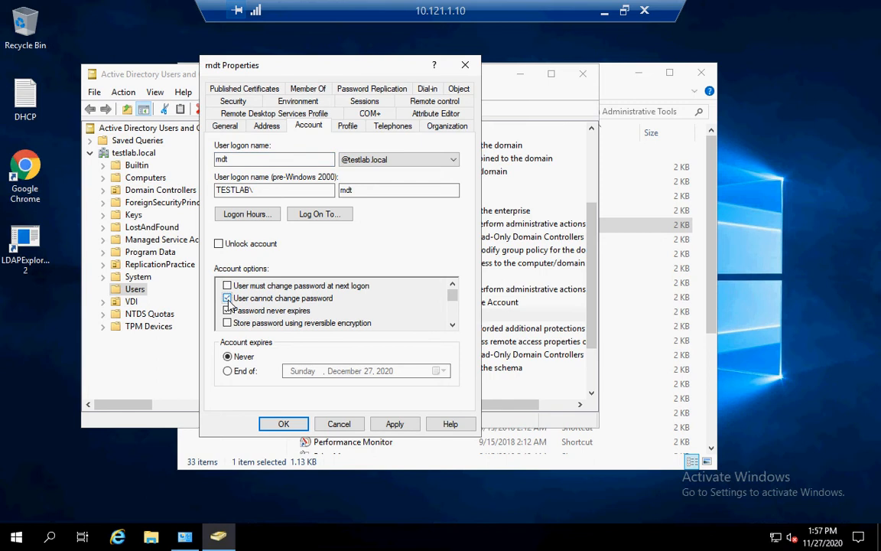
pyautogui.click(394, 424)
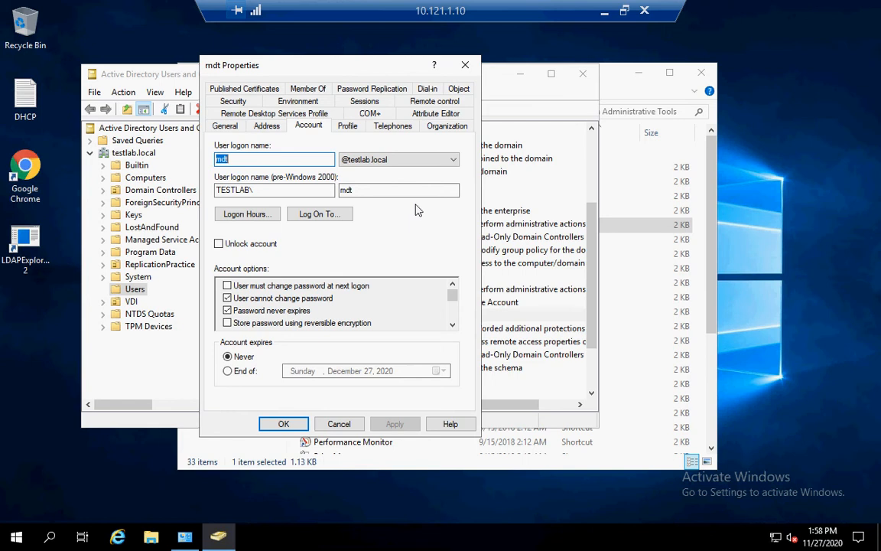
pyautogui.click(307, 89)
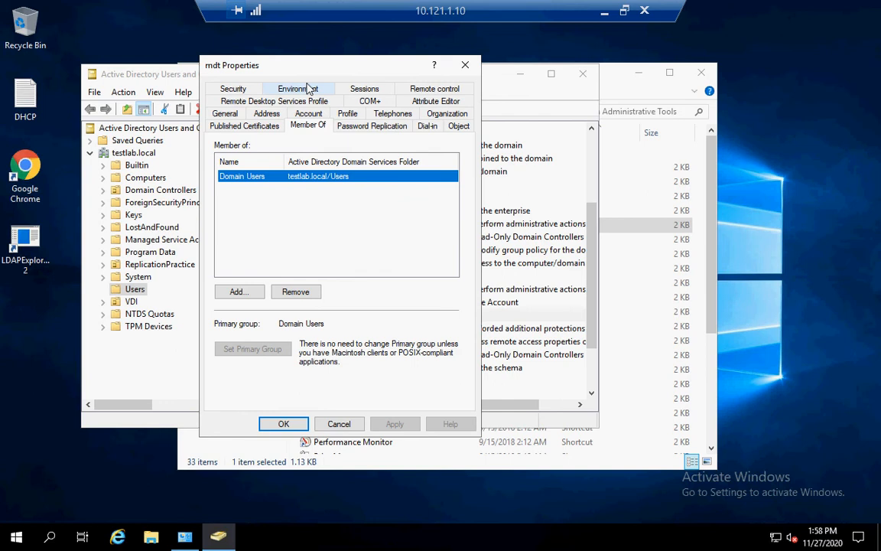
pyautogui.click(280, 425)
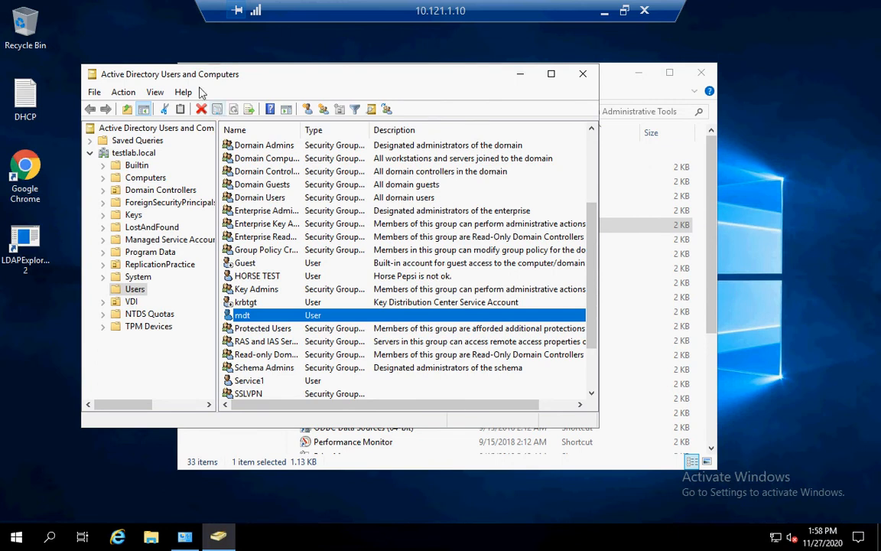
# Open testlab.local's Security properties, select the mdt account, and bring up Advanced Security Settings.
pyautogui.click(156, 92)
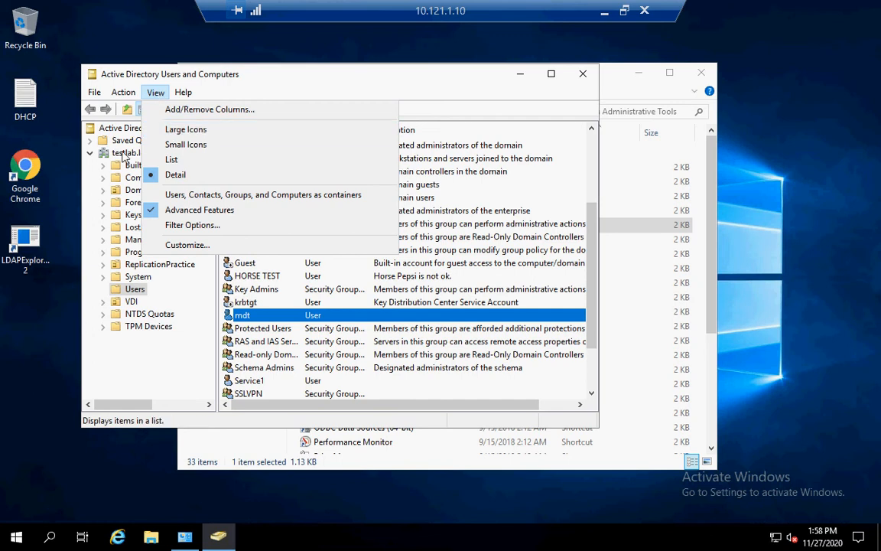
pyautogui.click(123, 156)
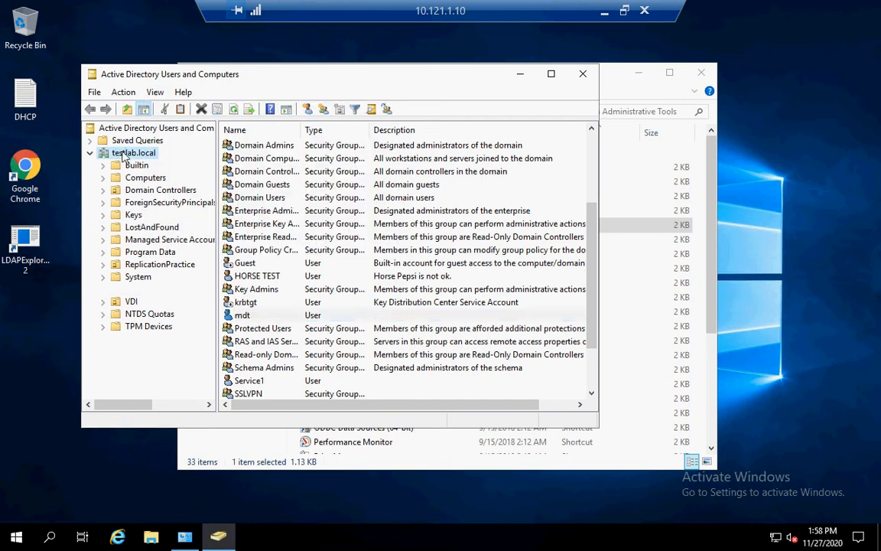
pyautogui.rightClick(122, 155)
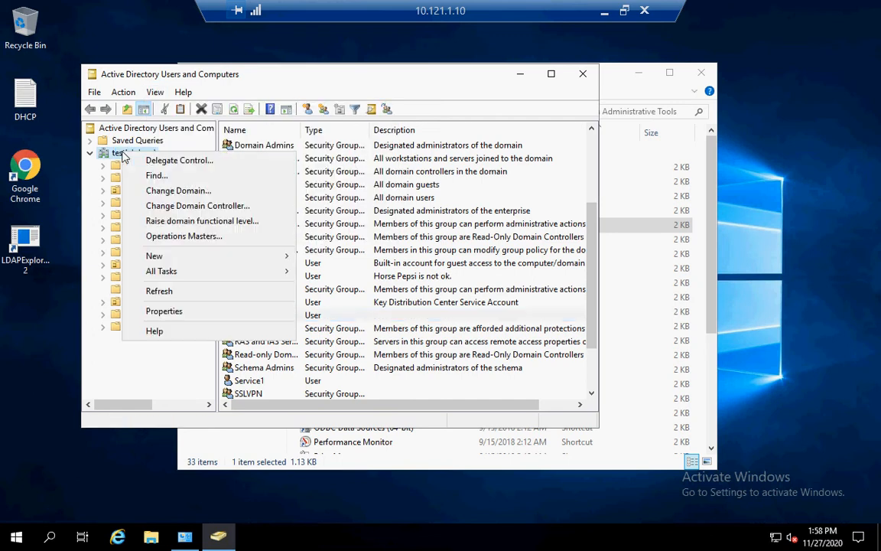
pyautogui.click(164, 312)
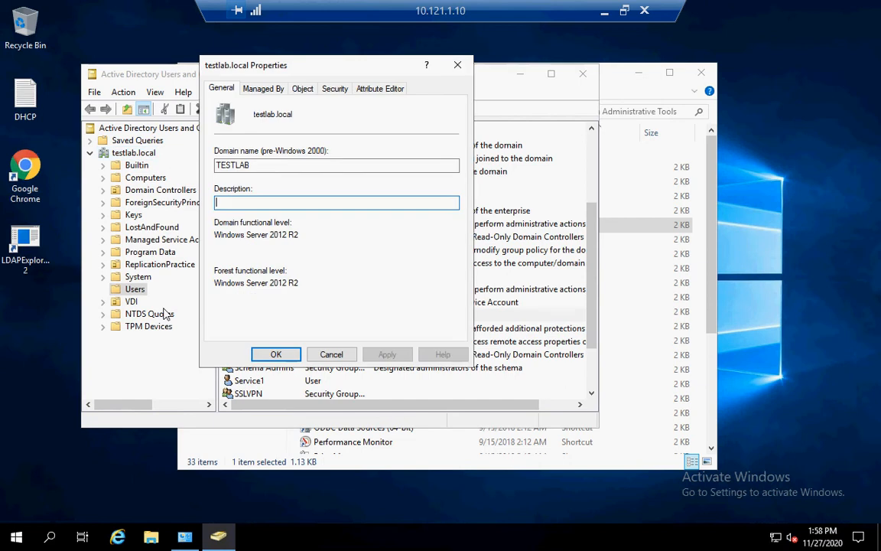
pyautogui.click(326, 90)
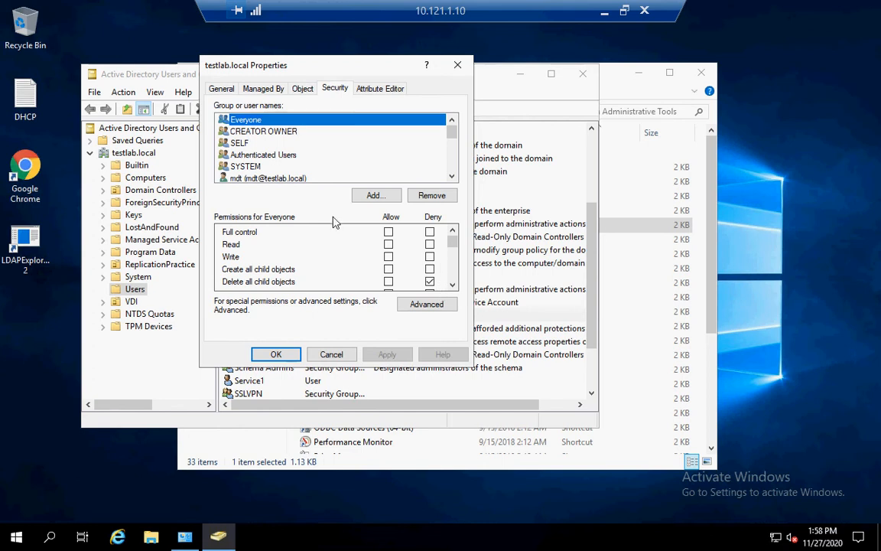
pyautogui.click(295, 179)
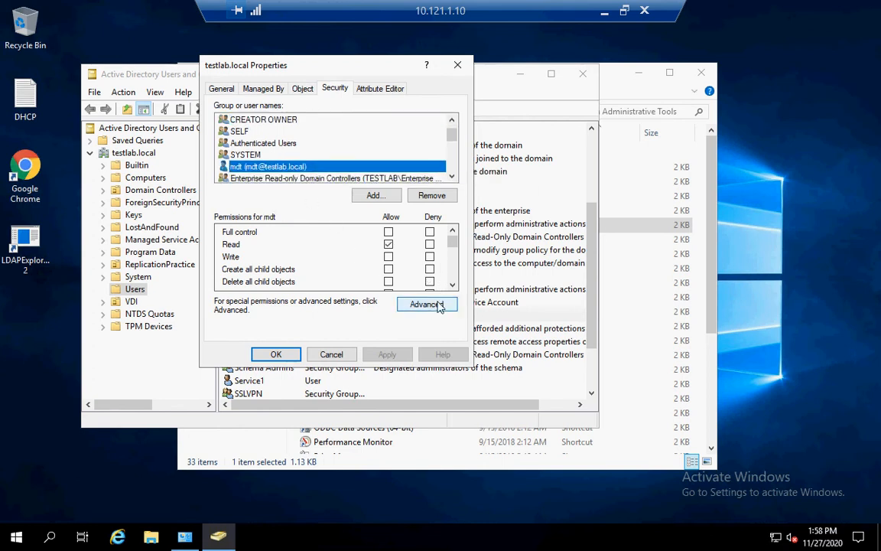
pyautogui.click(437, 305)
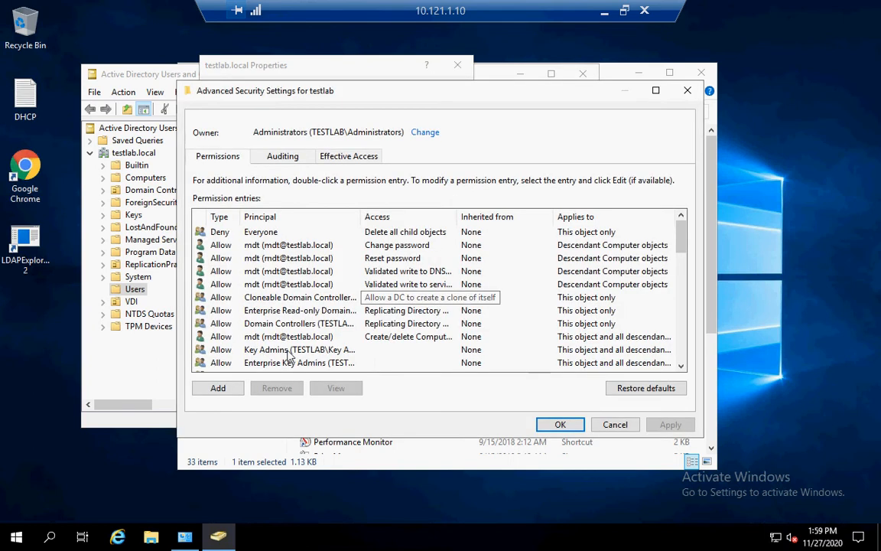
pyautogui.click(229, 386)
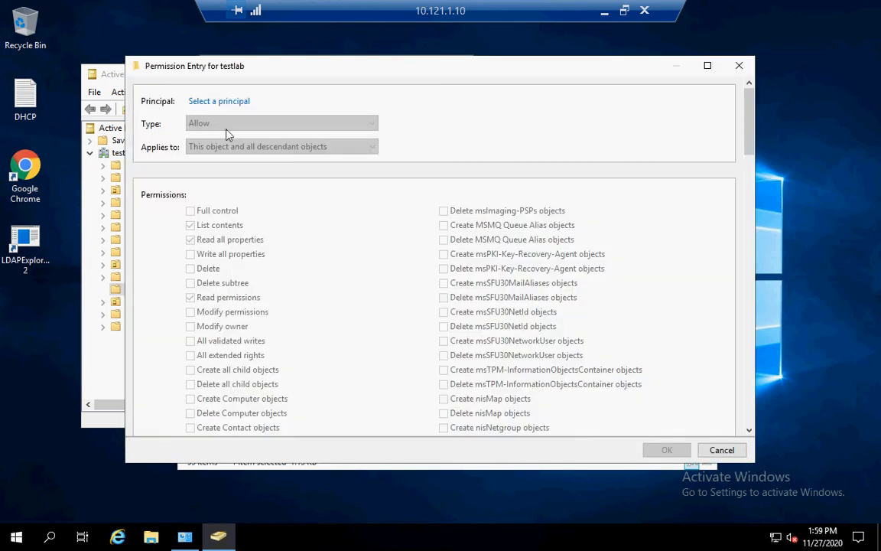
pyautogui.click(216, 103)
pyautogui.write('md')
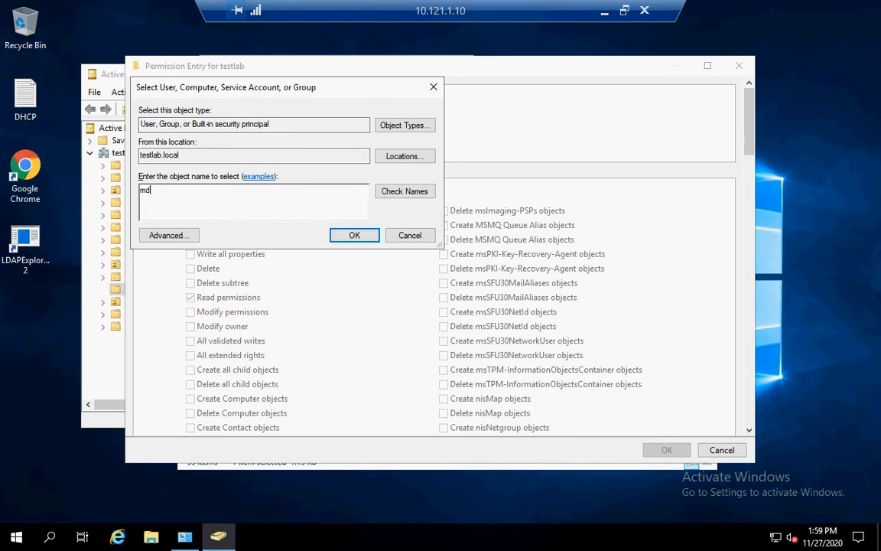
pyautogui.press('Return')
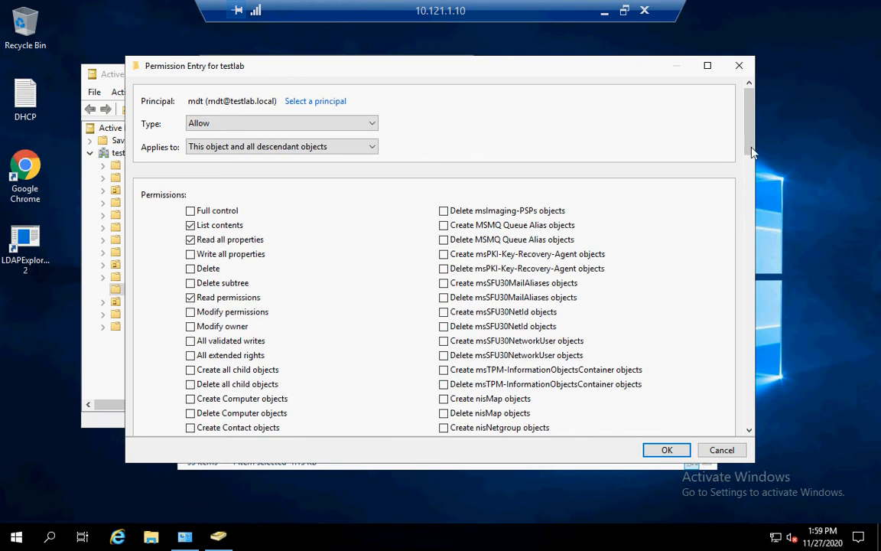
pyautogui.click(752, 153)
pyautogui.scroll(5, 752, 157)
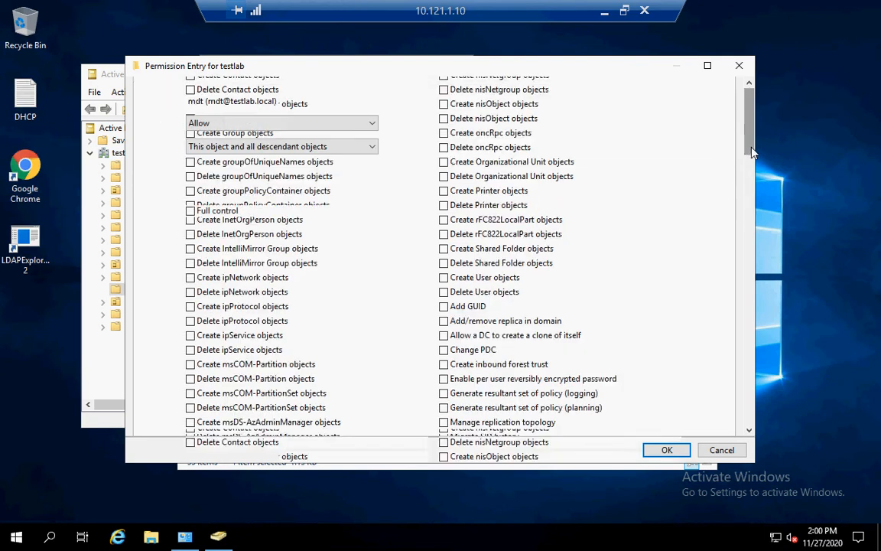
pyautogui.scroll(-3, 750, 170)
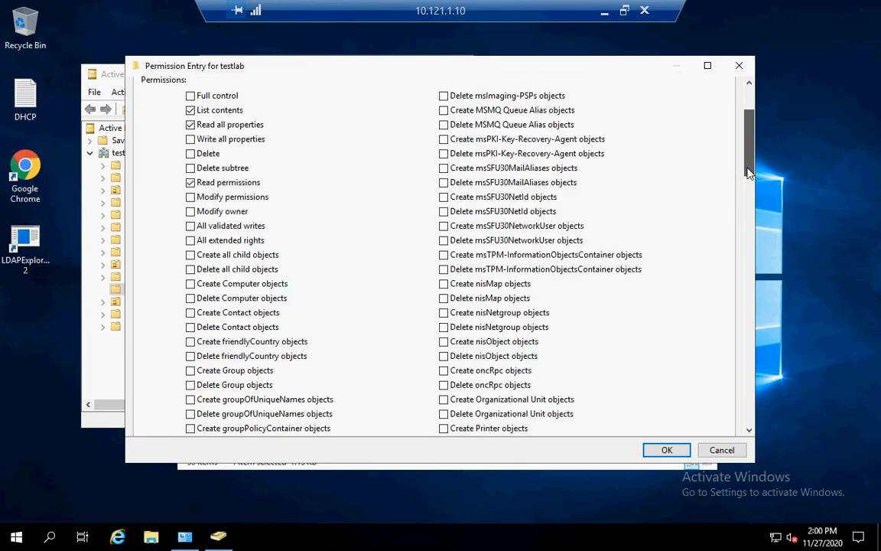
pyautogui.click(191, 283)
pyautogui.click(190, 299)
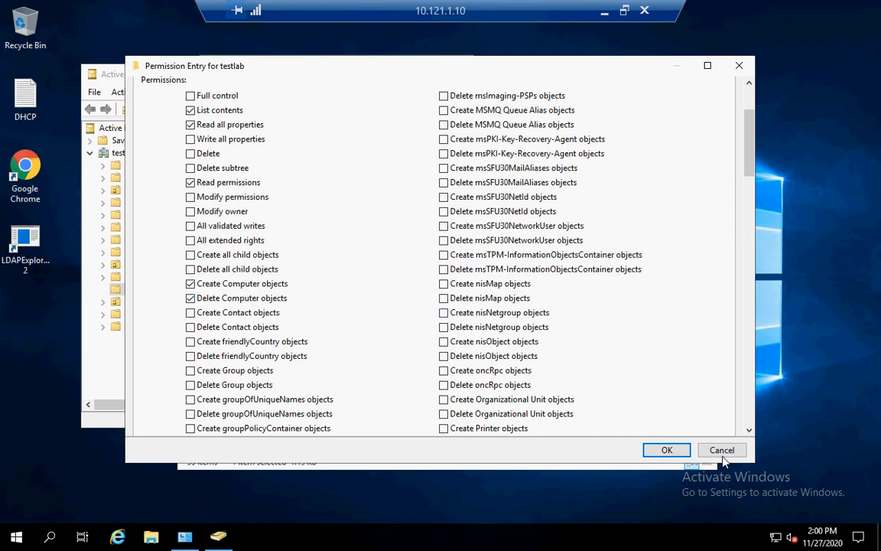
pyautogui.click(722, 455)
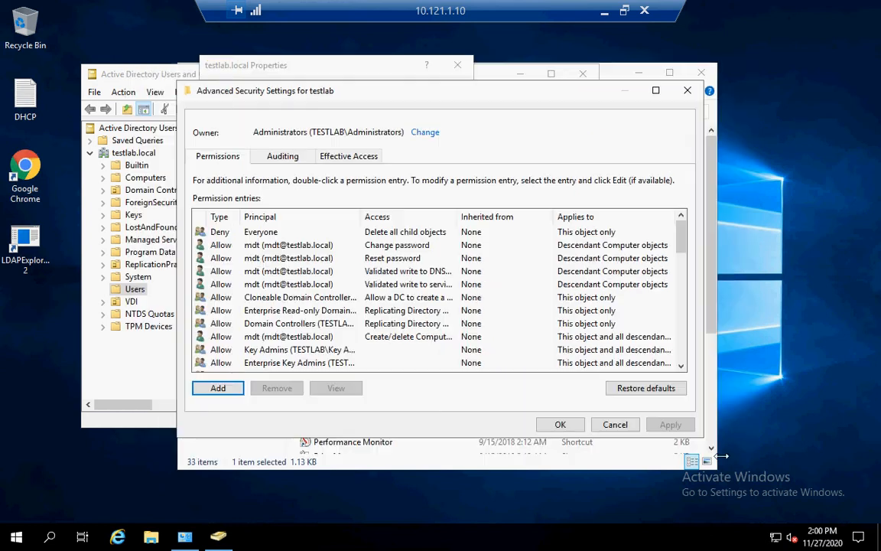
pyautogui.click(205, 392)
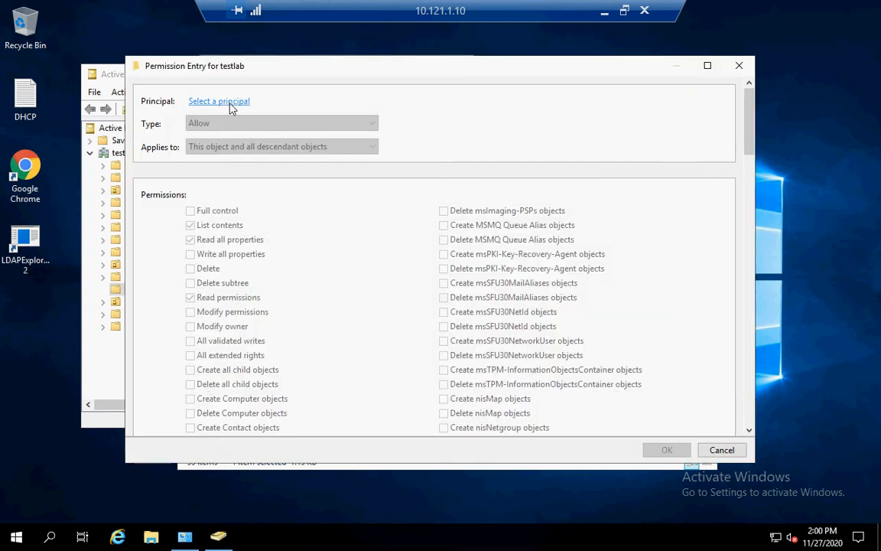
pyautogui.click(222, 102)
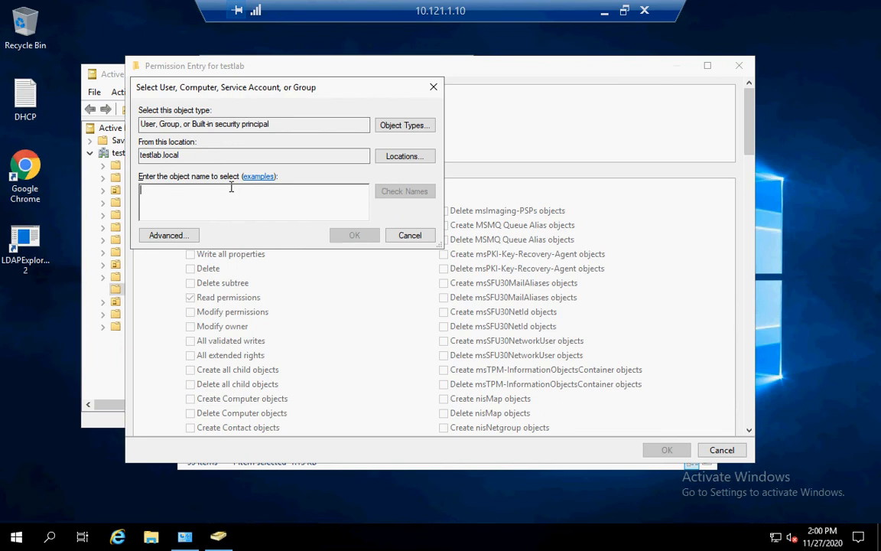
pyautogui.write('mdt')
pyautogui.press('Return')
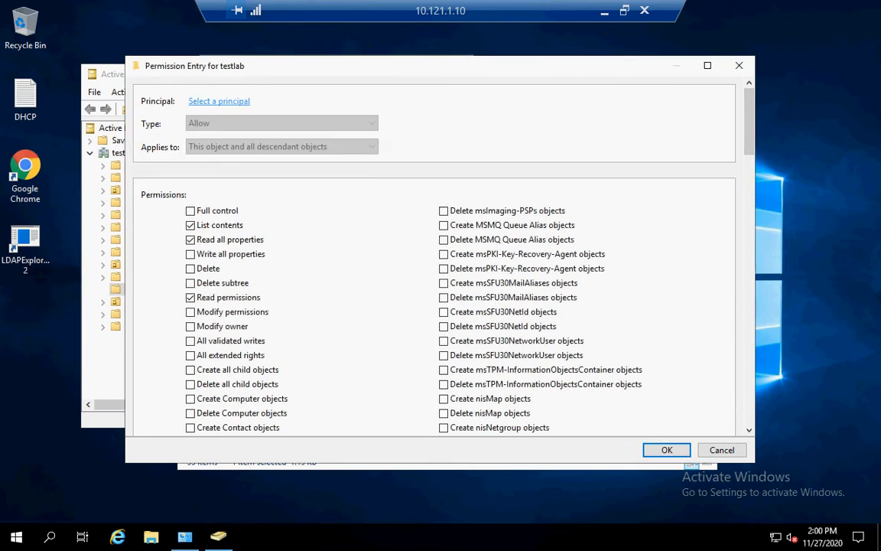
pyautogui.click(253, 150)
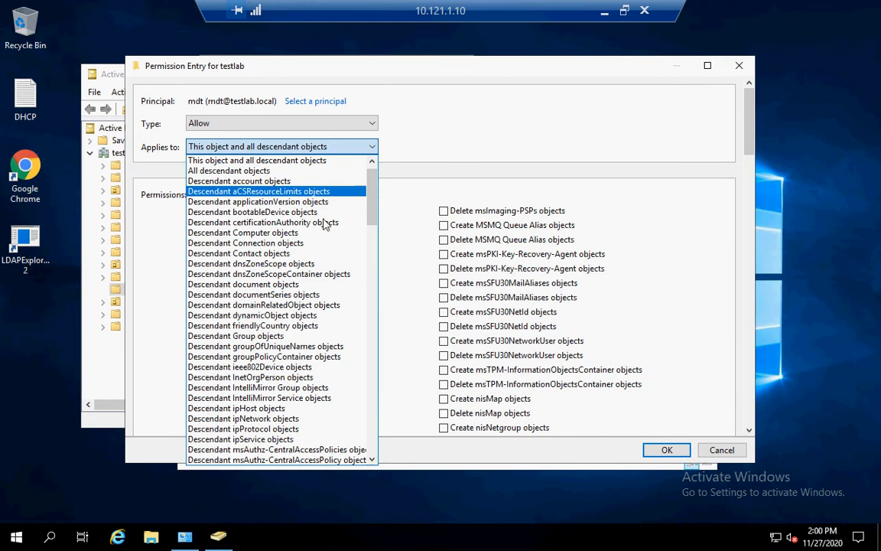
pyautogui.click(301, 234)
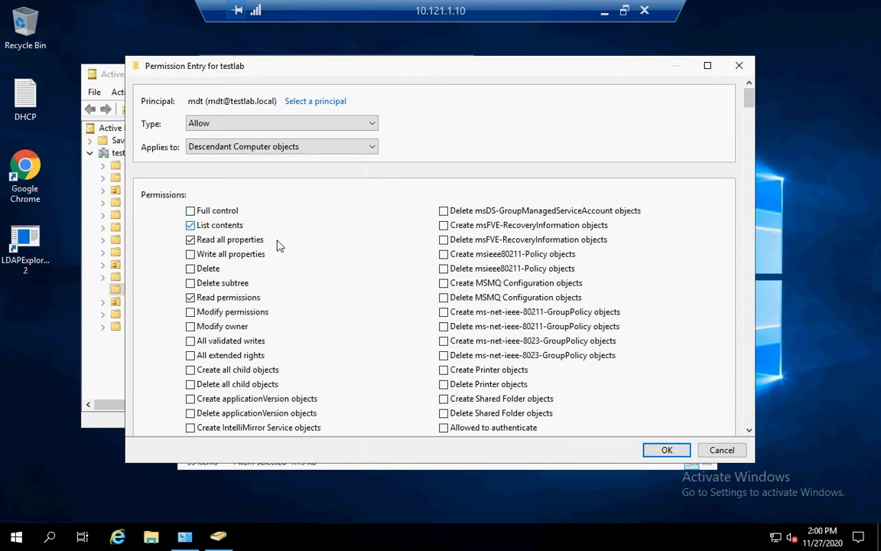
pyautogui.click(231, 257)
pyautogui.click(196, 317)
pyautogui.click(749, 431)
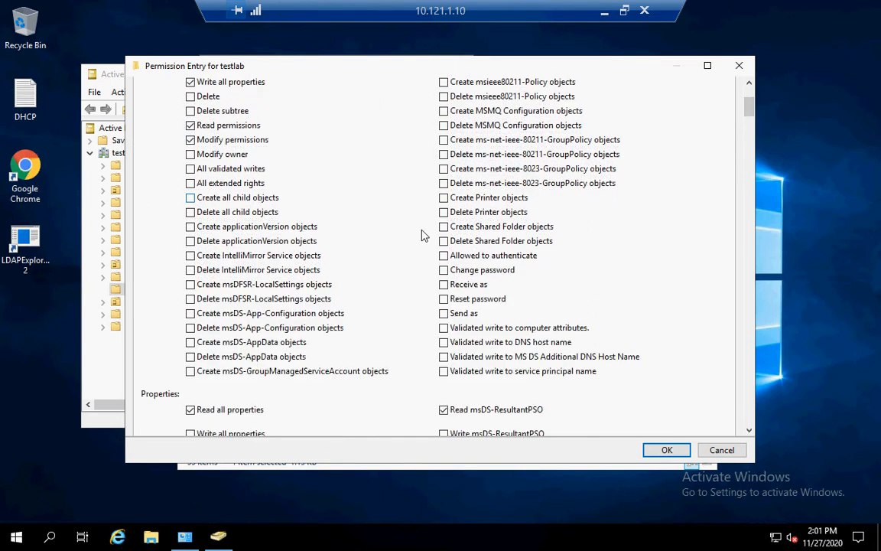
pyautogui.click(448, 272)
pyautogui.click(444, 299)
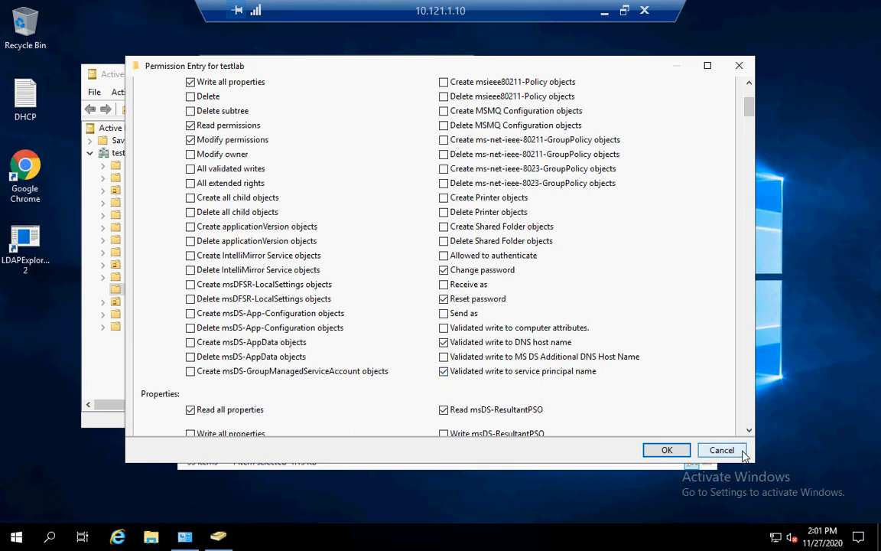
pyautogui.click(722, 451)
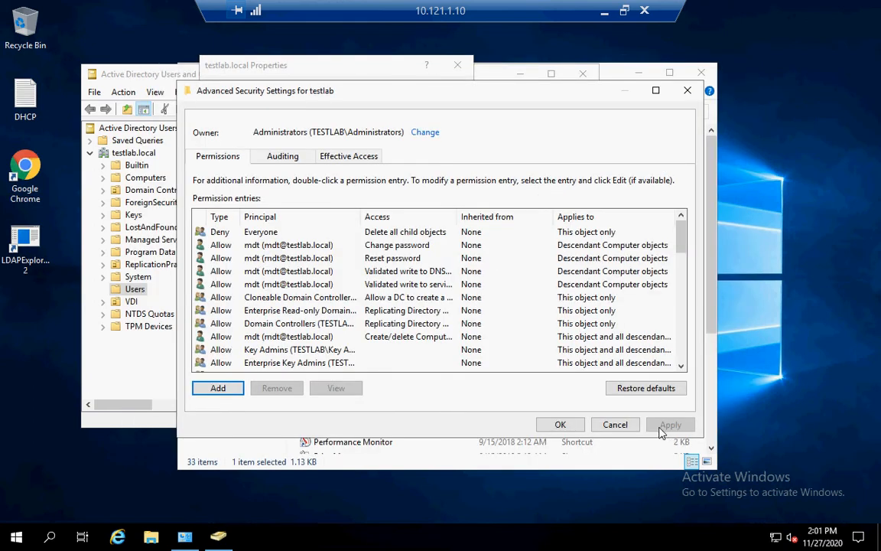
# Close the testlab.local security dialogs and switch to the 10.121.1.73 remote session.
pyautogui.click(559, 424)
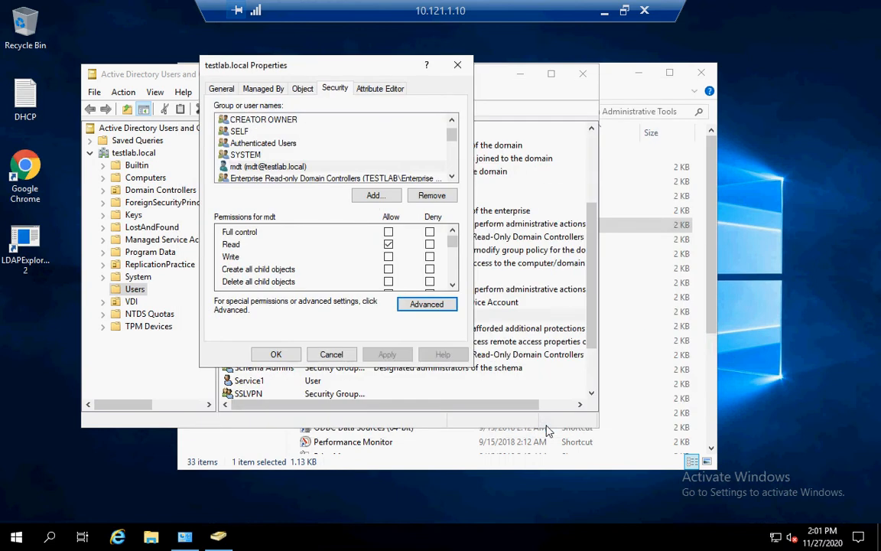
pyautogui.click(270, 358)
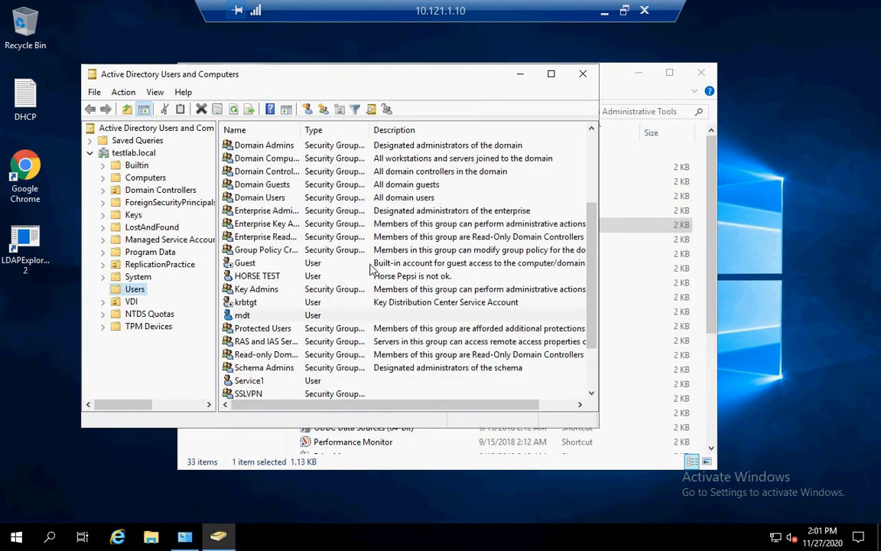
pyautogui.click(603, 15)
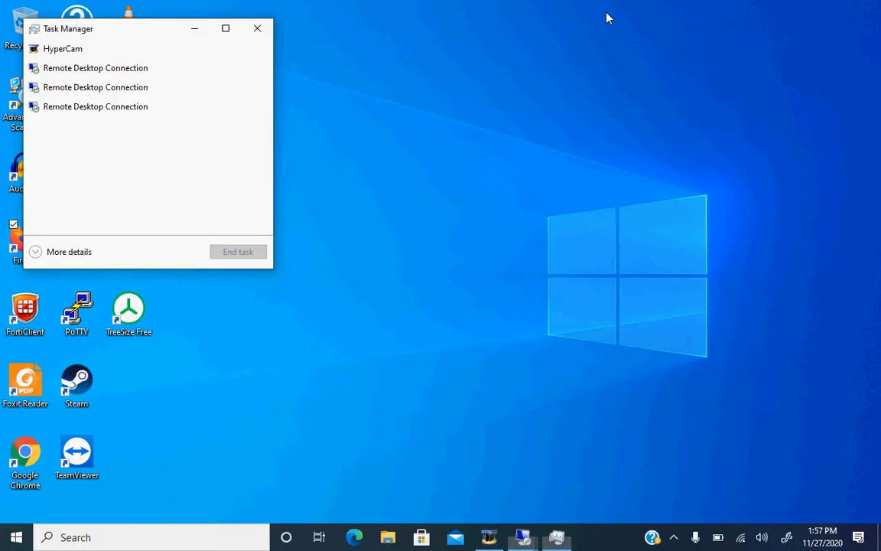
pyautogui.click(524, 536)
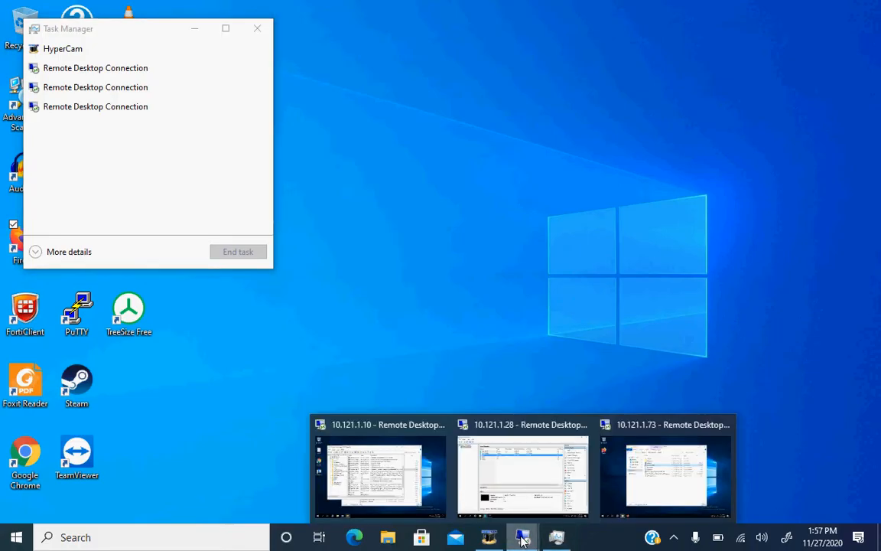
pyautogui.click(659, 488)
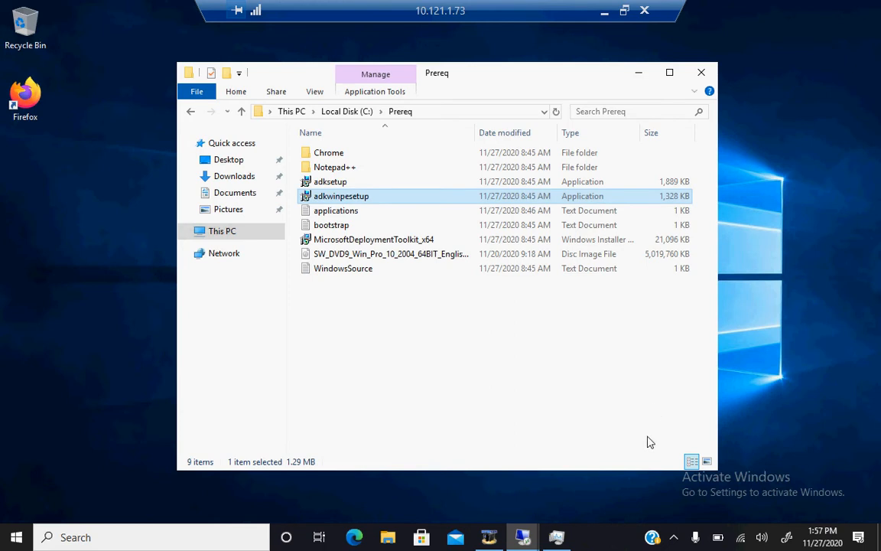
# Close Task Manager from its taskbar jump list.
pyautogui.rightClick(557, 535)
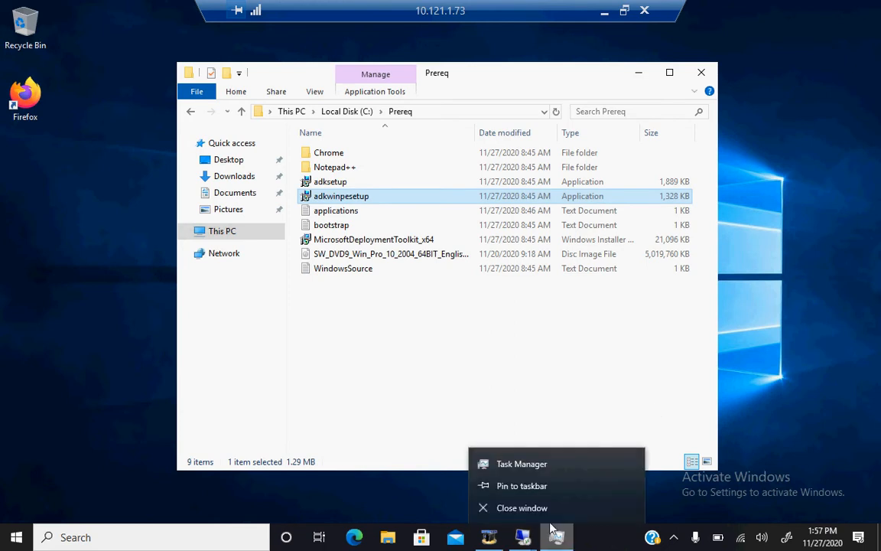
pyautogui.click(546, 514)
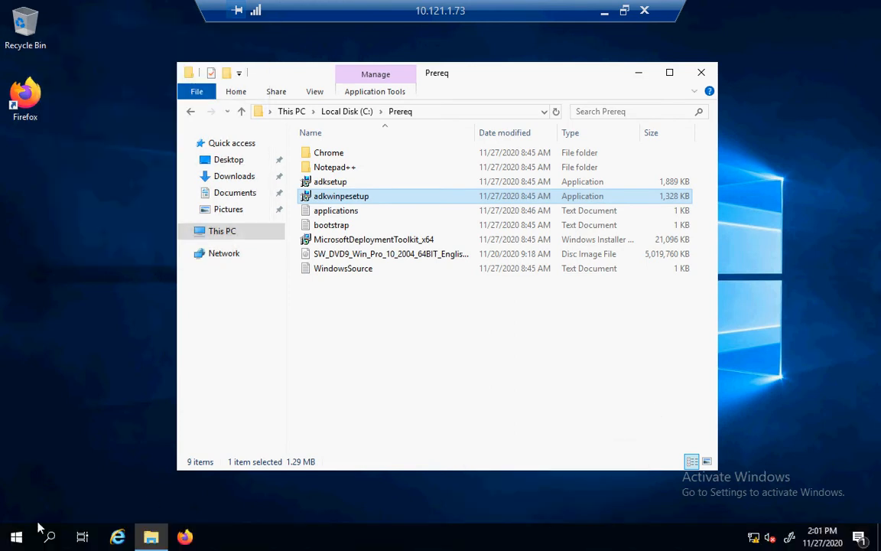
pyautogui.click(16, 538)
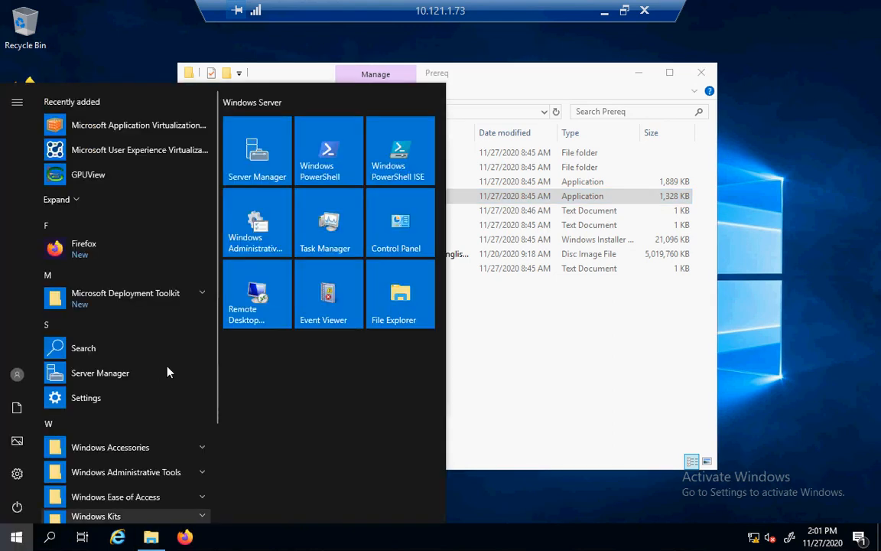
# Launch Deployment Workbench from the Microsoft Deployment Toolkit Start folder and show Deployment Shares.
pyautogui.click(206, 305)
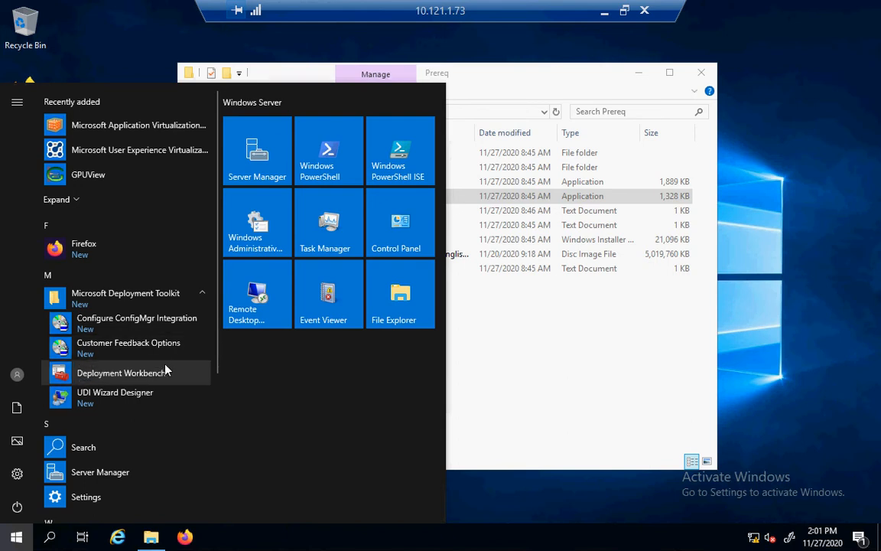
pyautogui.click(123, 373)
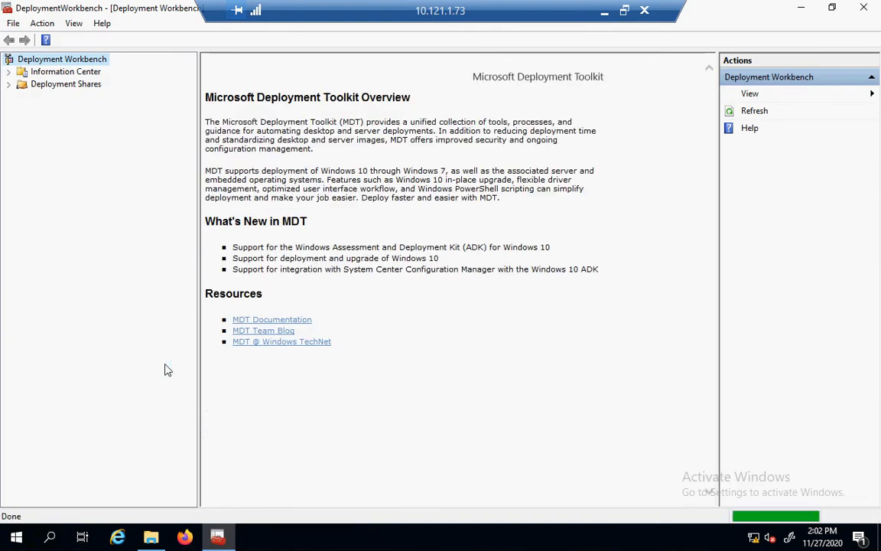
pyautogui.click(47, 86)
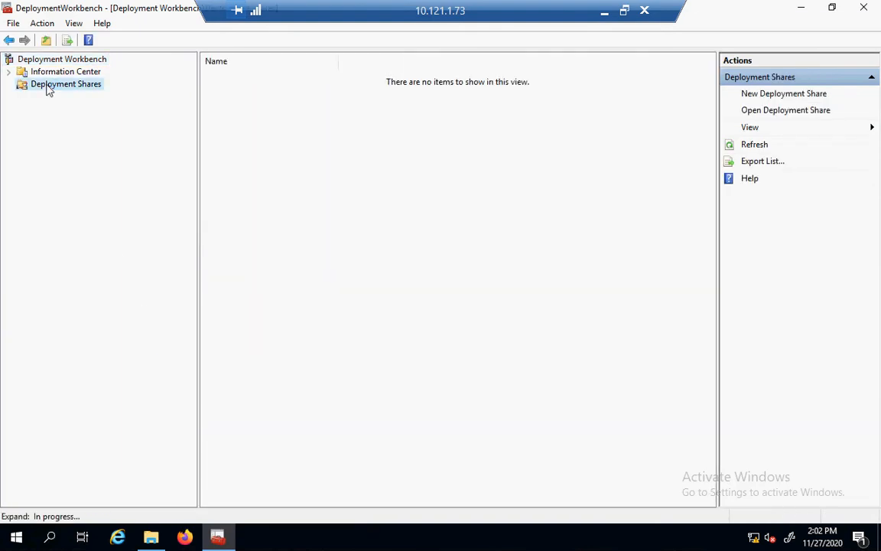
# Create a deployment share at C:\DeploymentShare with defaults, turning off backup, capture and BitLocker prompts.
pyautogui.click(775, 95)
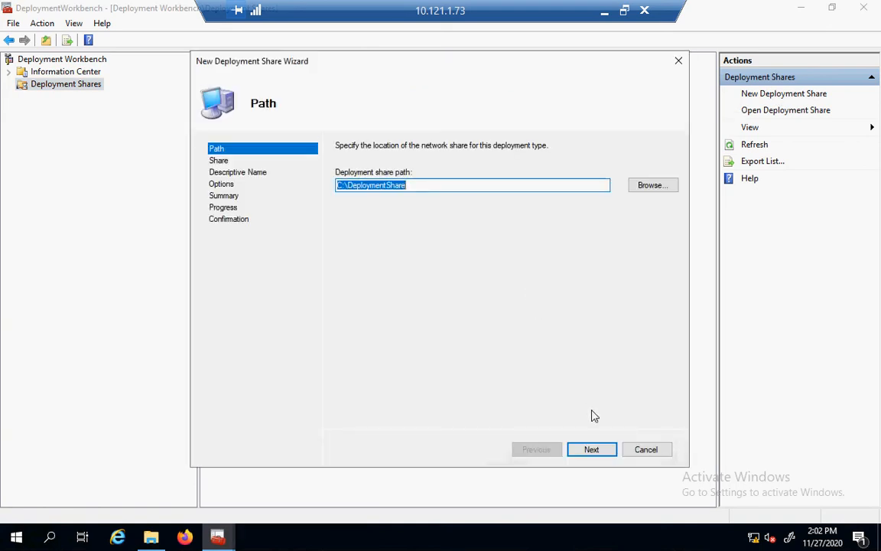
pyautogui.click(591, 450)
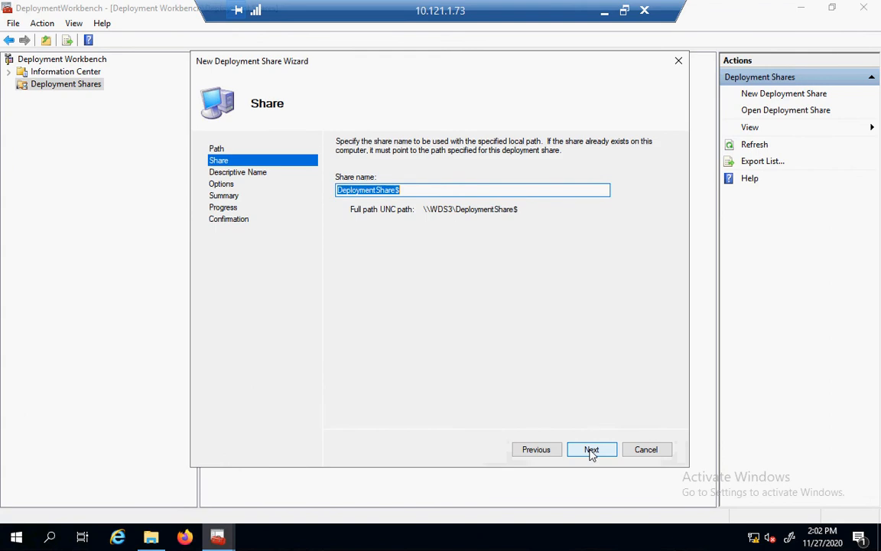
pyautogui.click(592, 450)
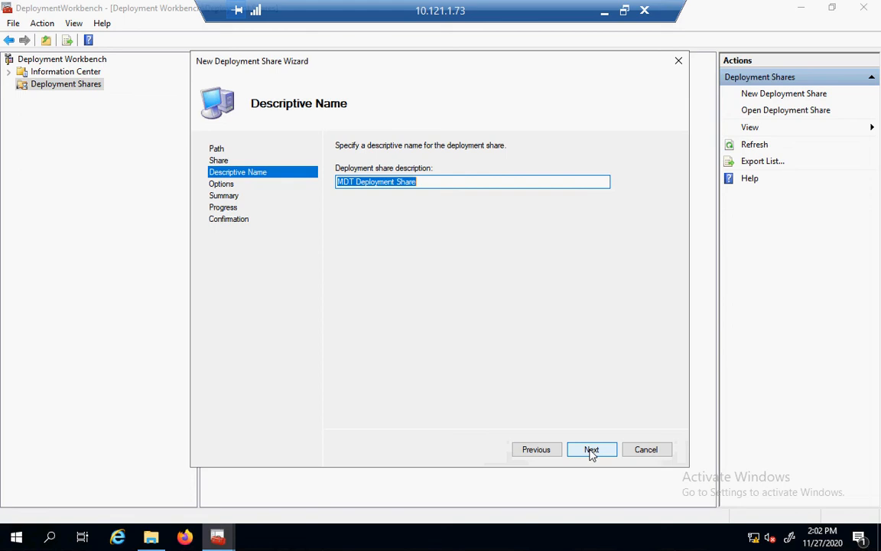
pyautogui.click(591, 450)
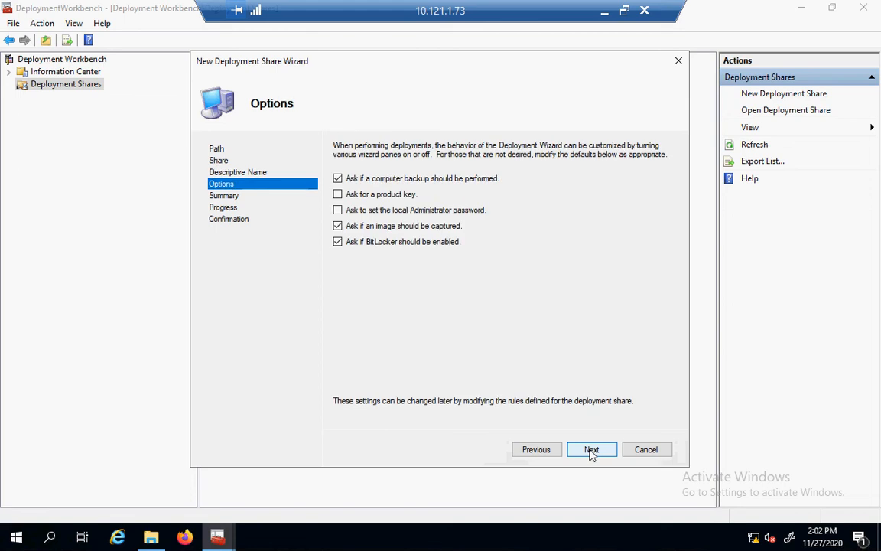
pyautogui.click(337, 178)
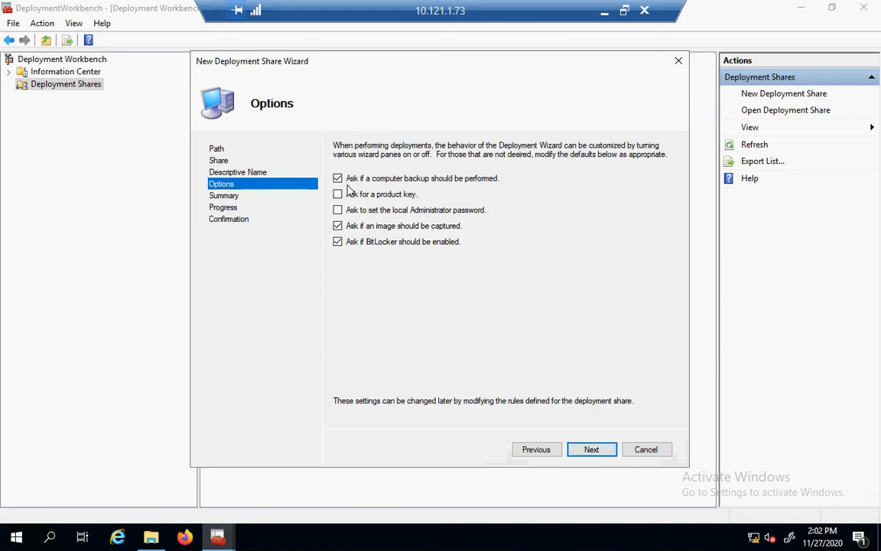
pyautogui.click(338, 228)
pyautogui.click(339, 243)
pyautogui.click(594, 450)
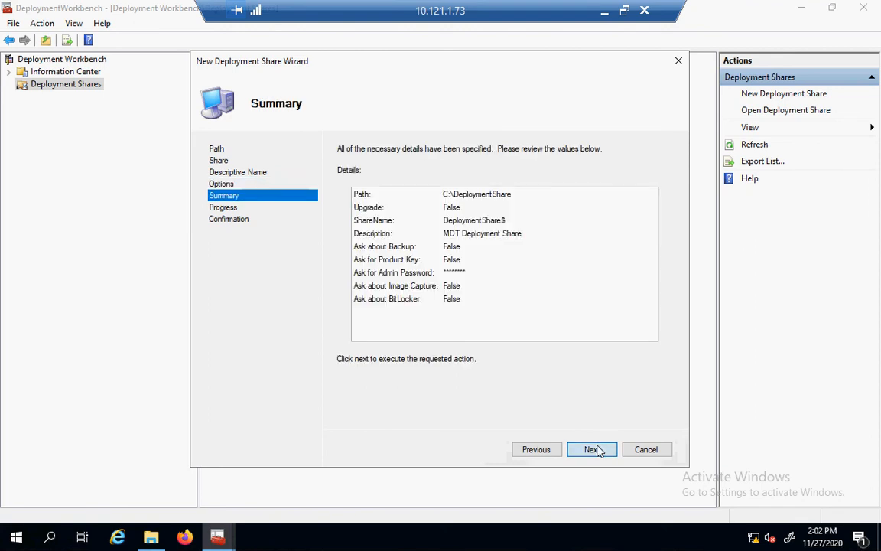
pyautogui.click(594, 450)
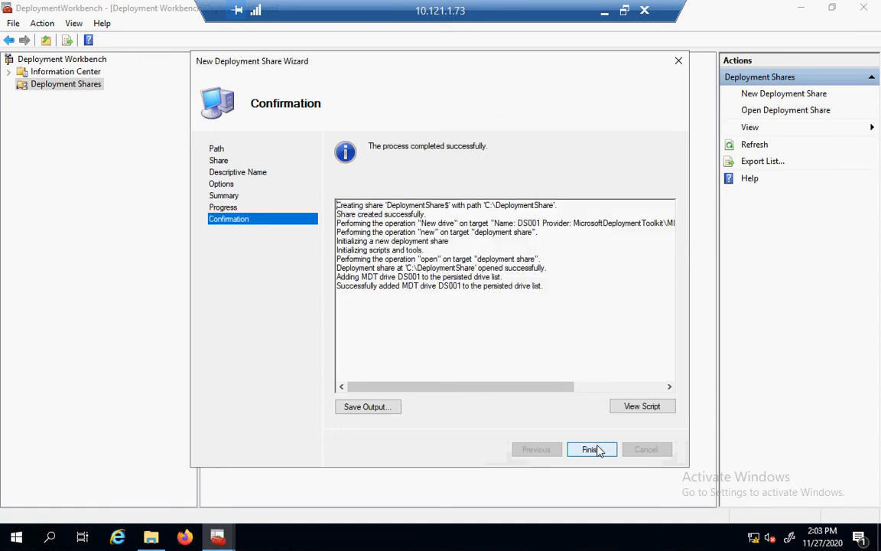
pyautogui.click(600, 451)
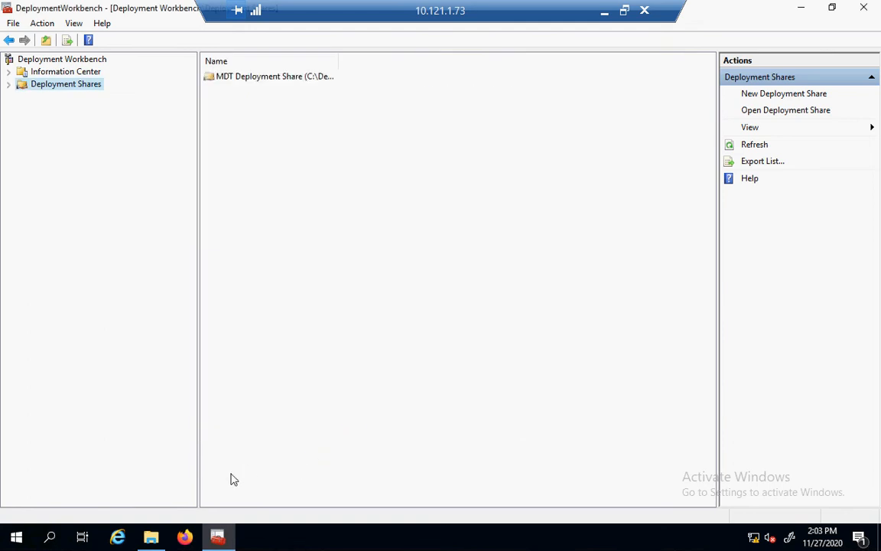
# Browse to Local Disk (C:) and open the DeploymentShare folder's Properties.
pyautogui.moveTo(157, 542)
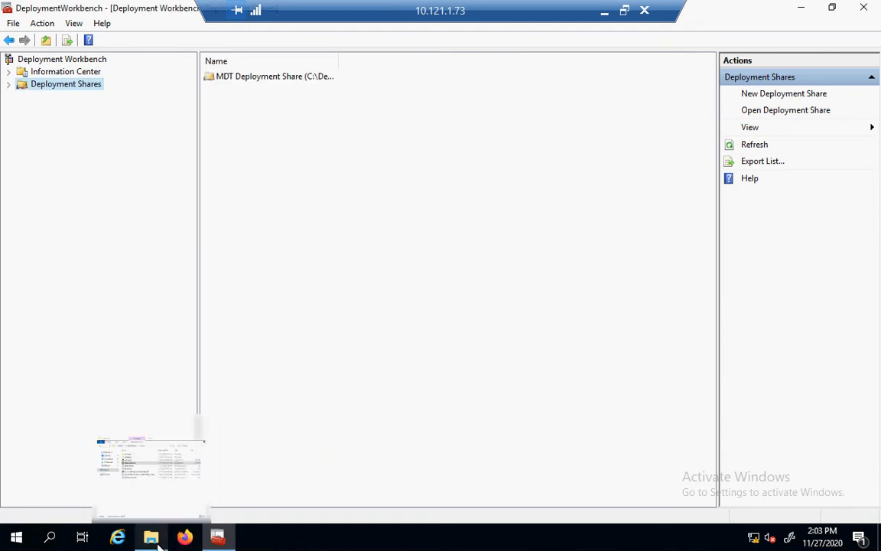
pyautogui.click(153, 471)
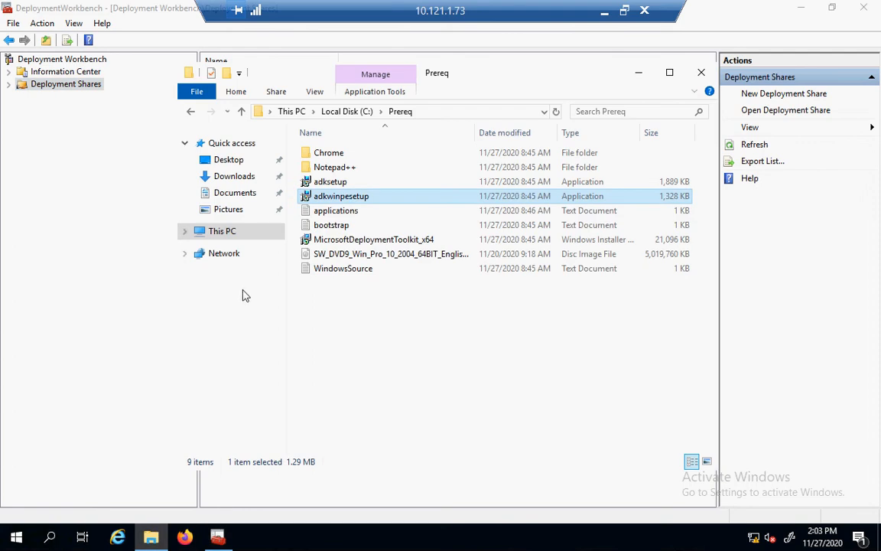
pyautogui.click(222, 236)
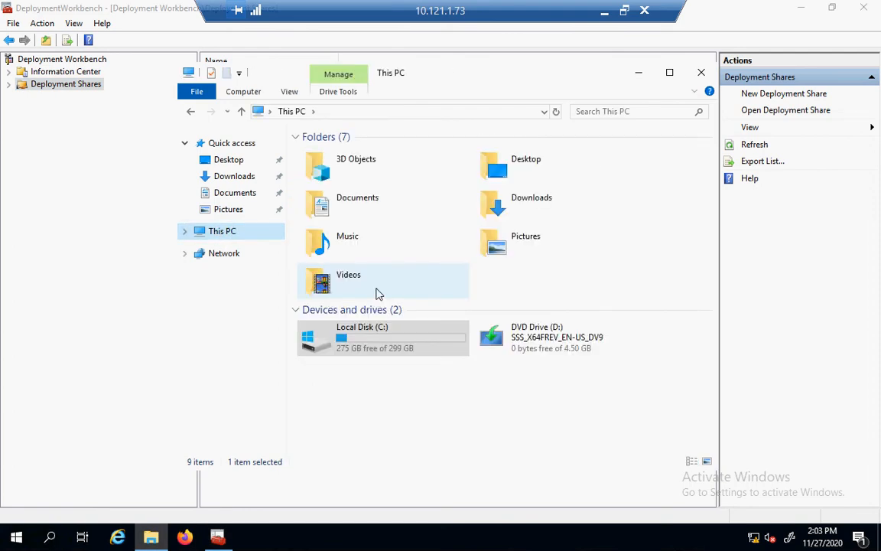
pyautogui.doubleClick(381, 327)
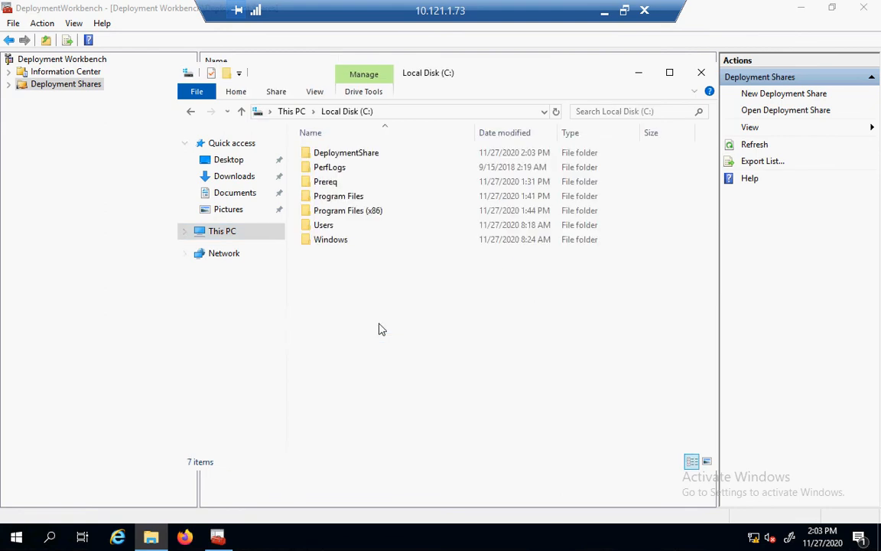
pyautogui.click(335, 153)
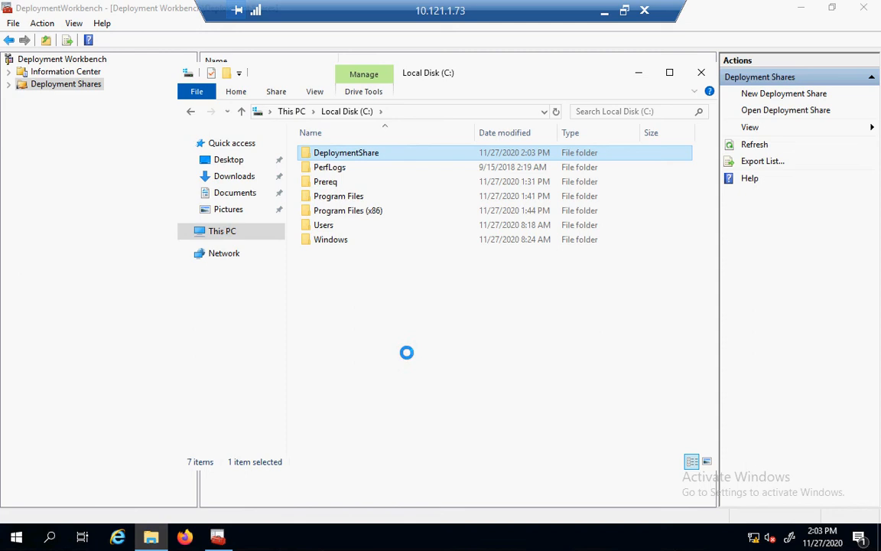
pyautogui.hotkey('shift', 'F10')
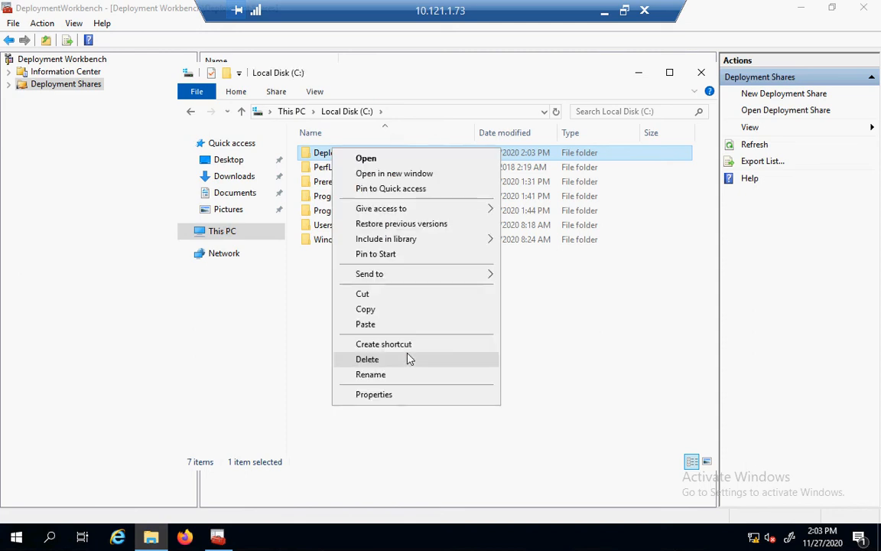
pyautogui.click(388, 395)
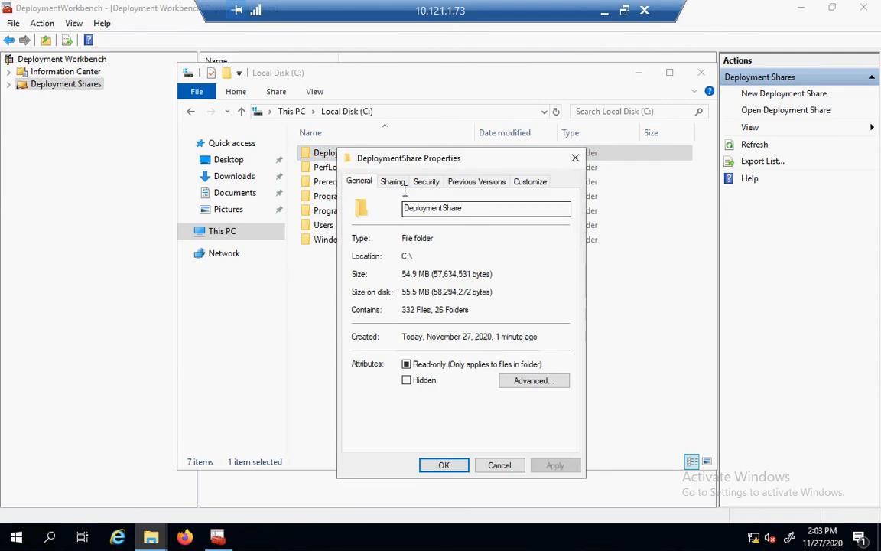
# Add the mdt account with Full Control to the DeploymentShare$ share permissions via Advanced Sharing.
pyautogui.click(393, 184)
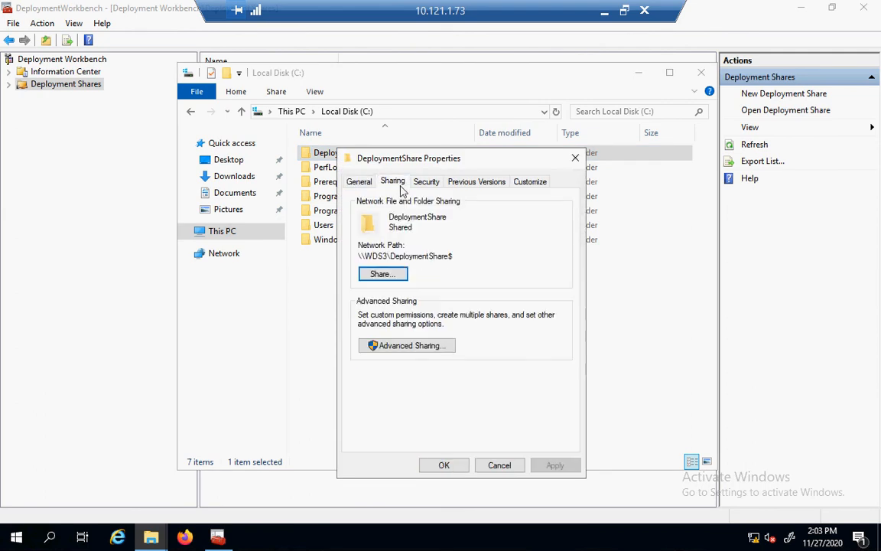
pyautogui.click(435, 349)
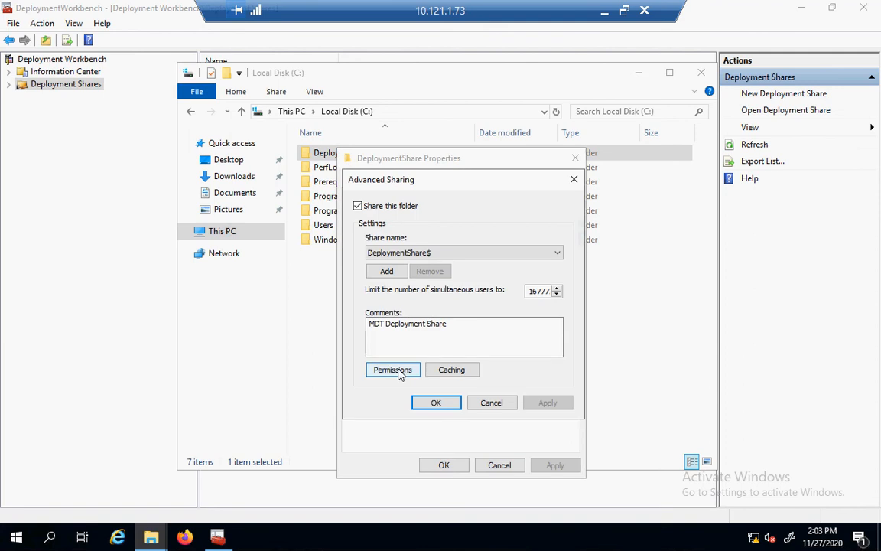
pyautogui.click(395, 371)
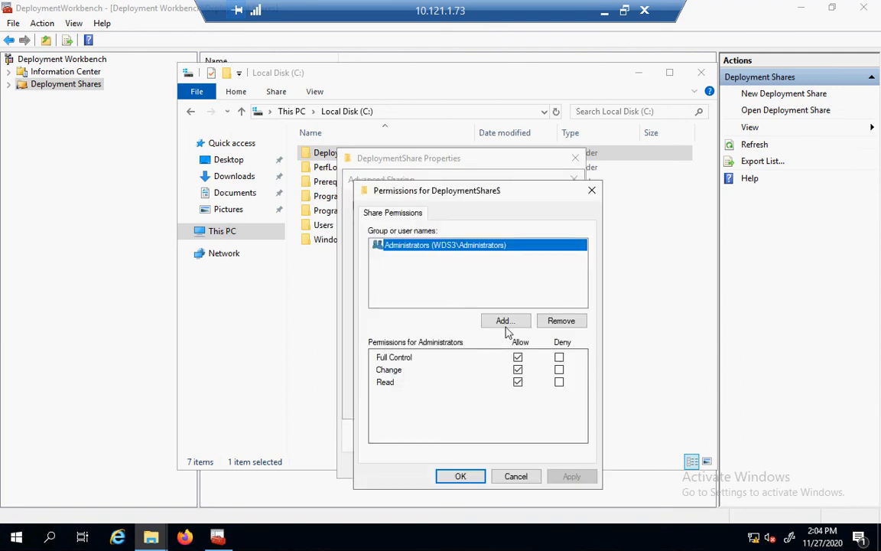
pyautogui.click(504, 324)
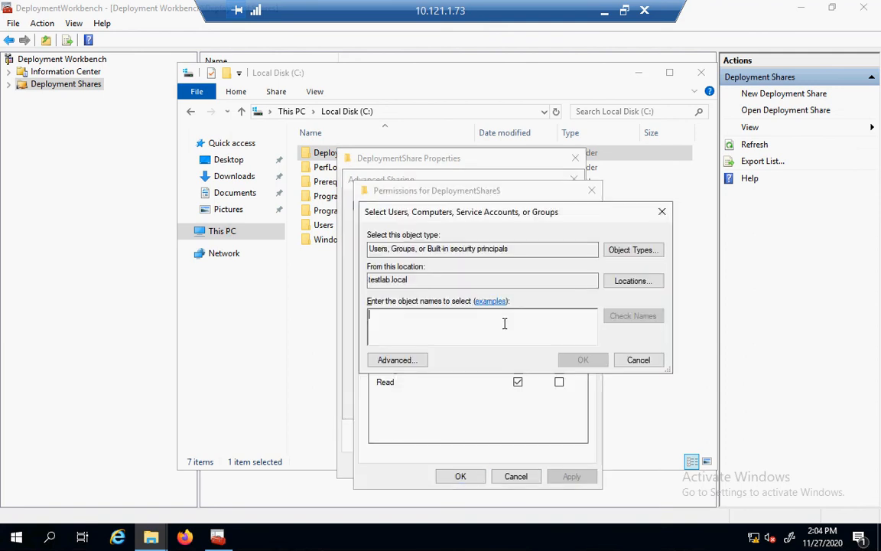
pyautogui.write('mdt')
pyautogui.press('Return')
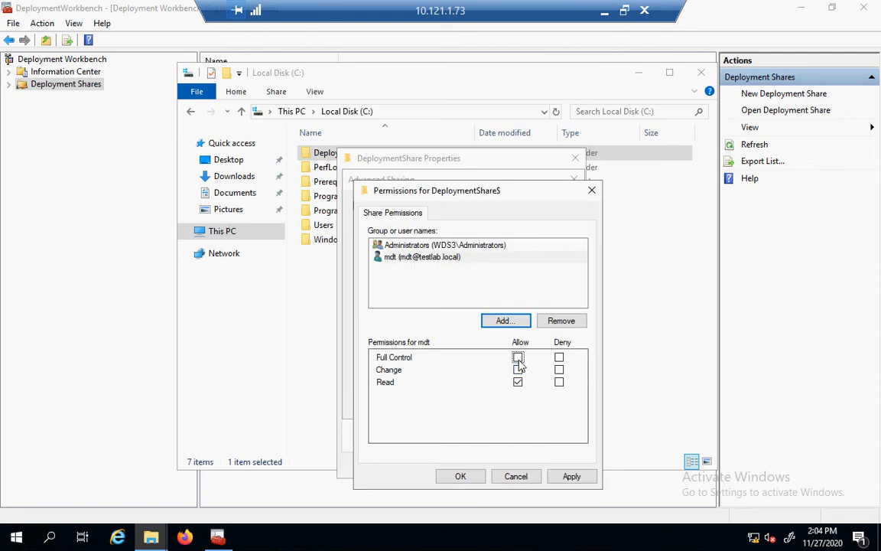
pyautogui.click(518, 358)
pyautogui.click(461, 477)
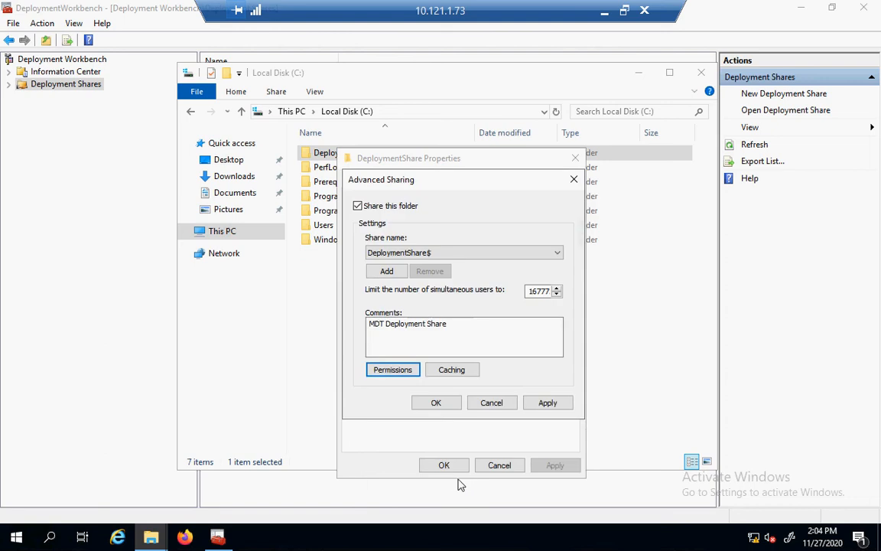
pyautogui.click(560, 409)
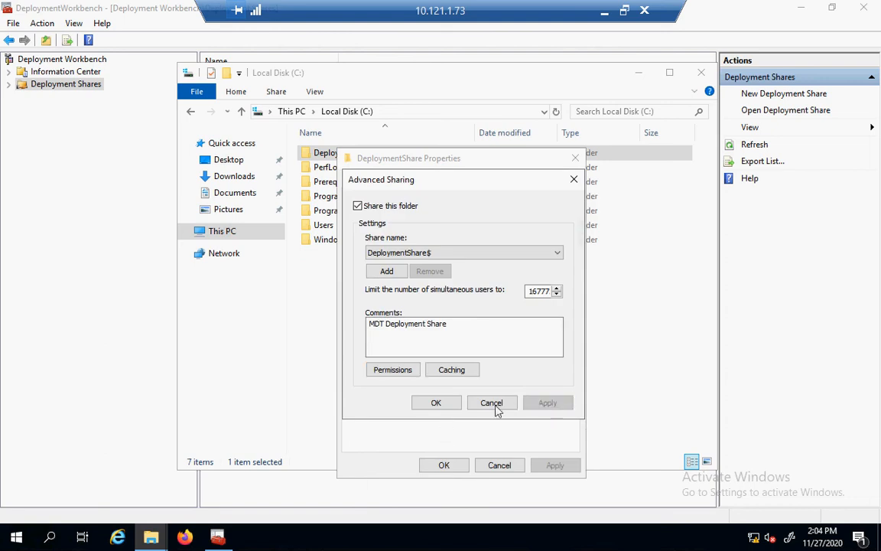
pyautogui.click(452, 405)
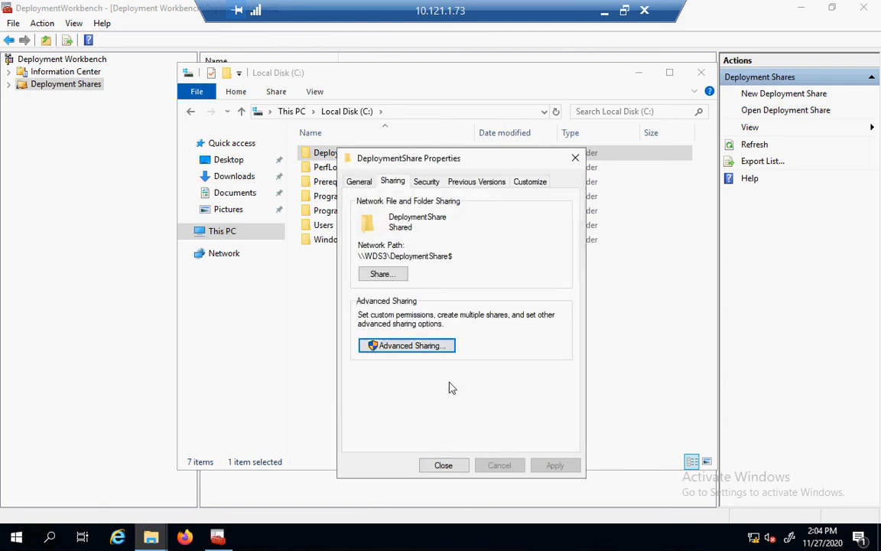
# Grant mdt Full control on the DeploymentShare folder's Security tab, apply, and close Properties.
pyautogui.click(425, 183)
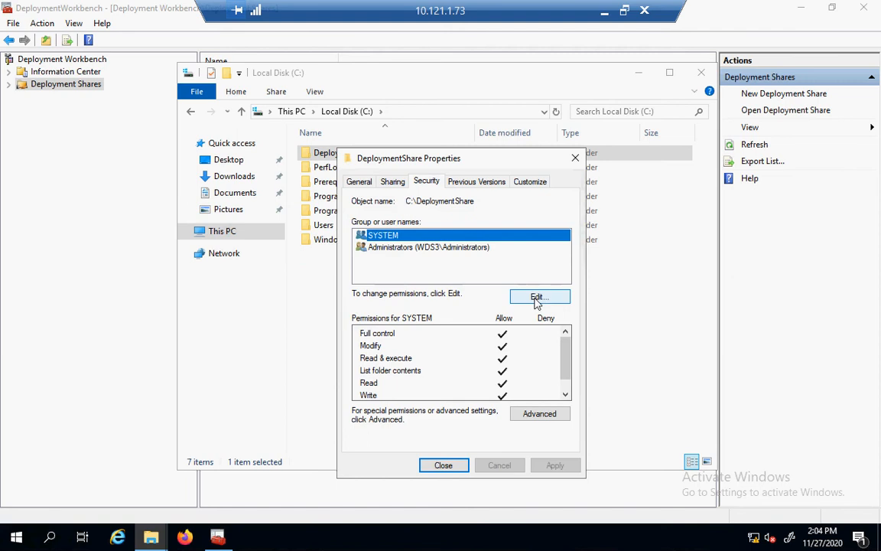
pyautogui.click(537, 298)
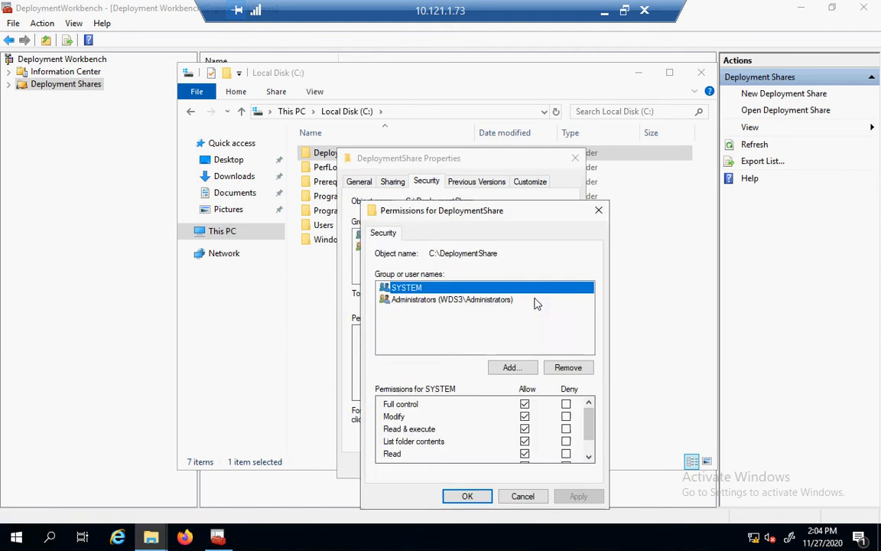
pyautogui.click(511, 368)
pyautogui.write('m')
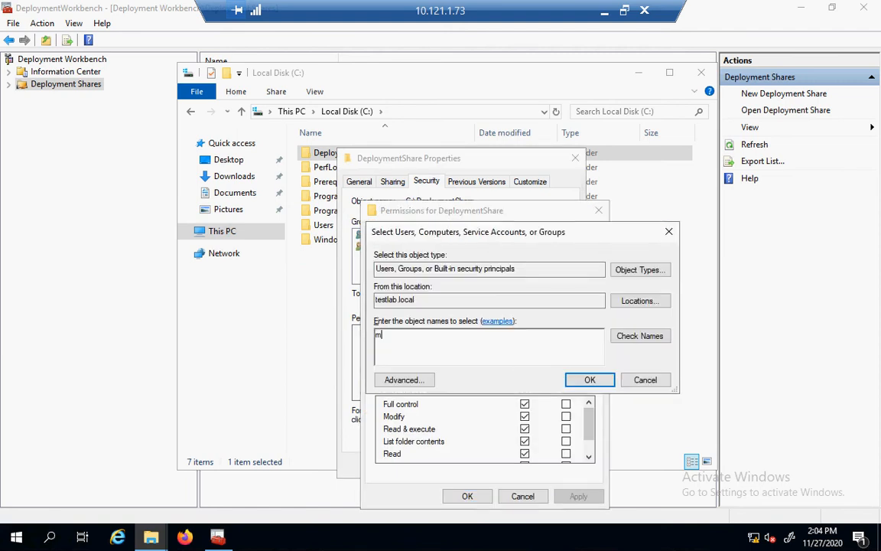
pyautogui.write('dt')
pyautogui.press('Return')
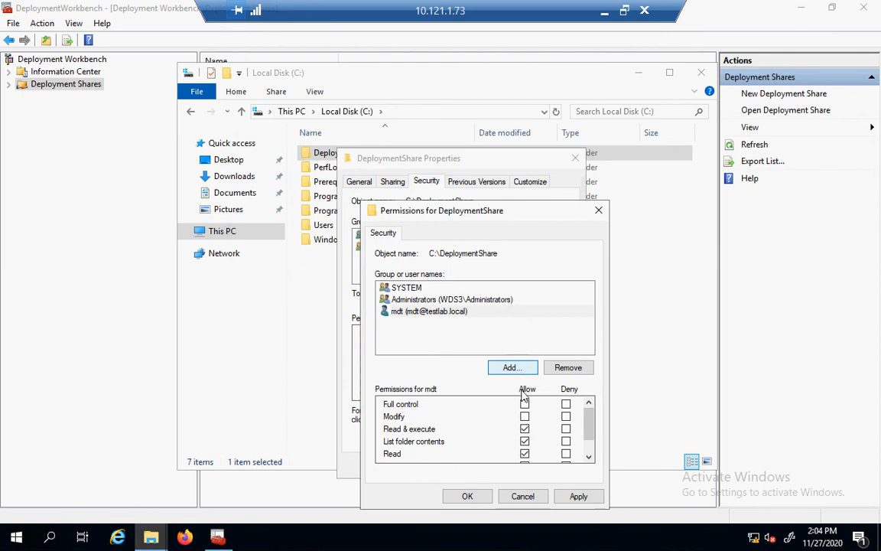
pyautogui.click(524, 405)
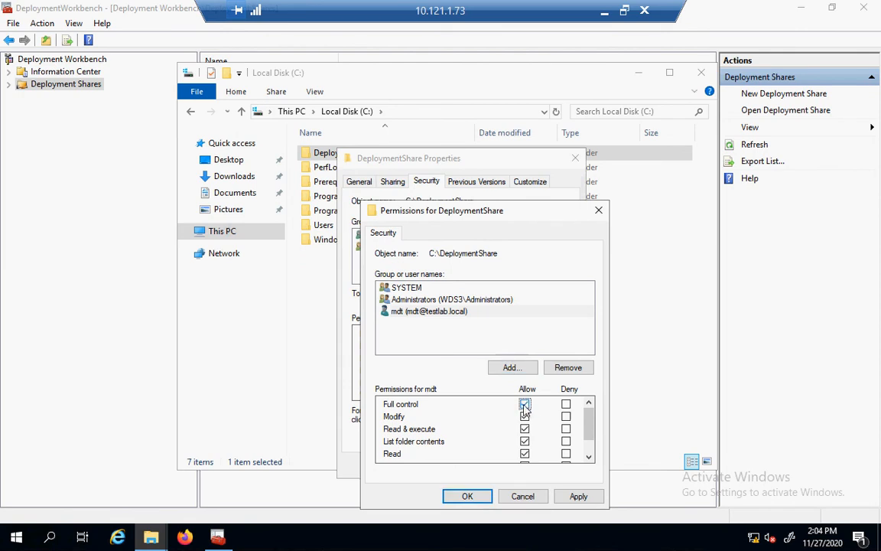
pyautogui.click(574, 496)
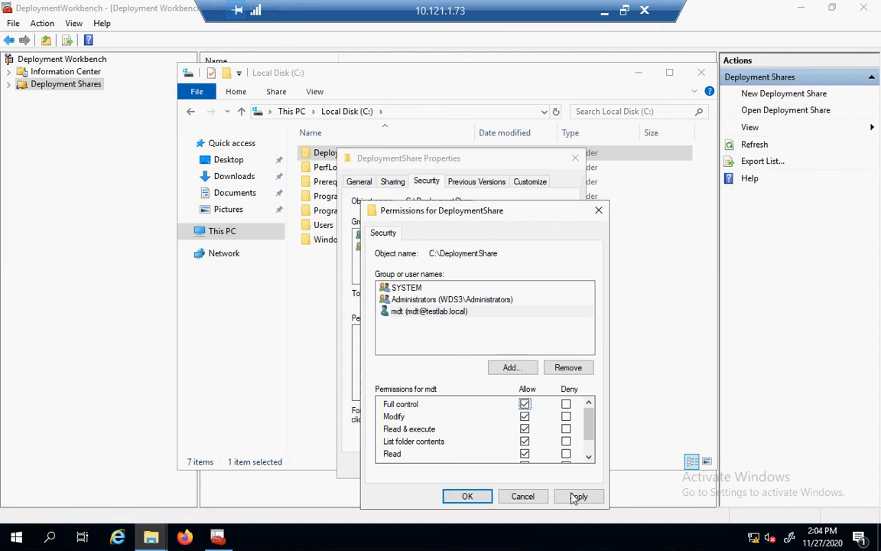
pyautogui.click(464, 497)
pyautogui.click(450, 465)
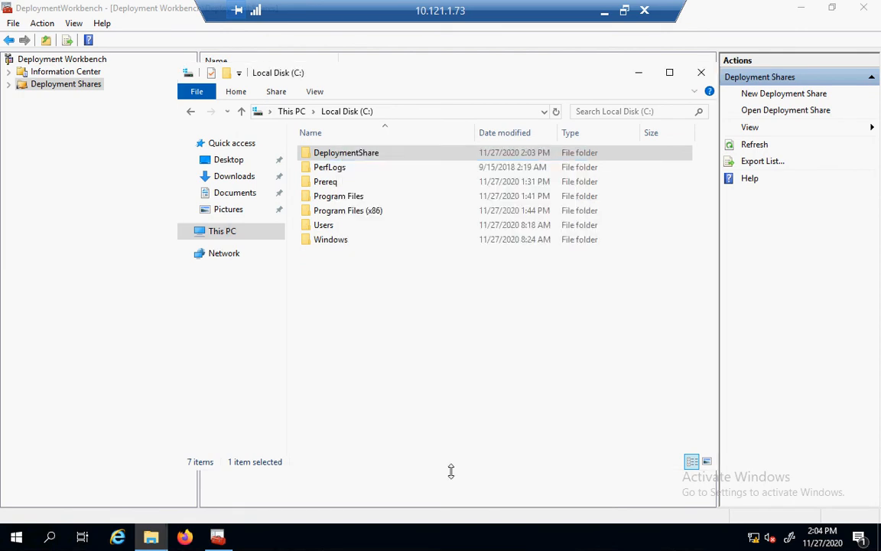
# Mount the Windows 10 ISO from C:\Prereq as drive E:, then minimize Explorer.
pyautogui.doubleClick(364, 183)
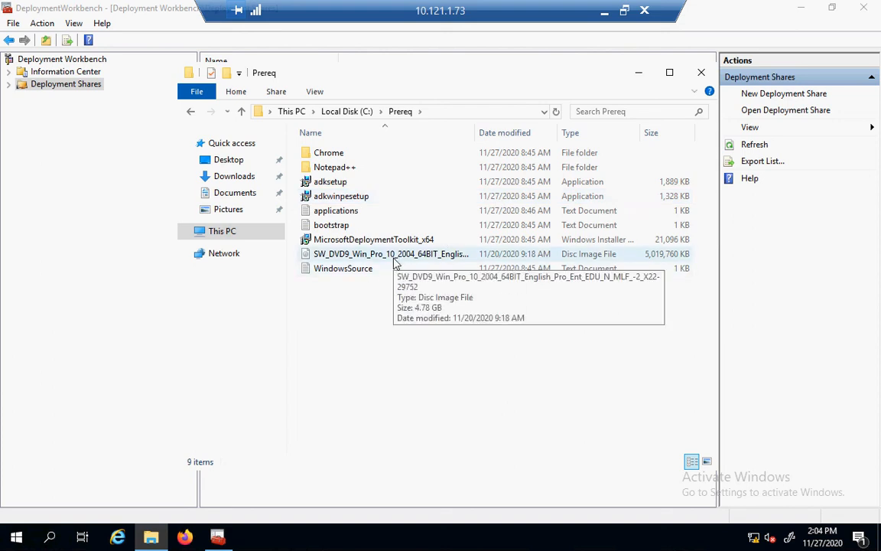
pyautogui.click(395, 260)
pyautogui.doubleClick(395, 260)
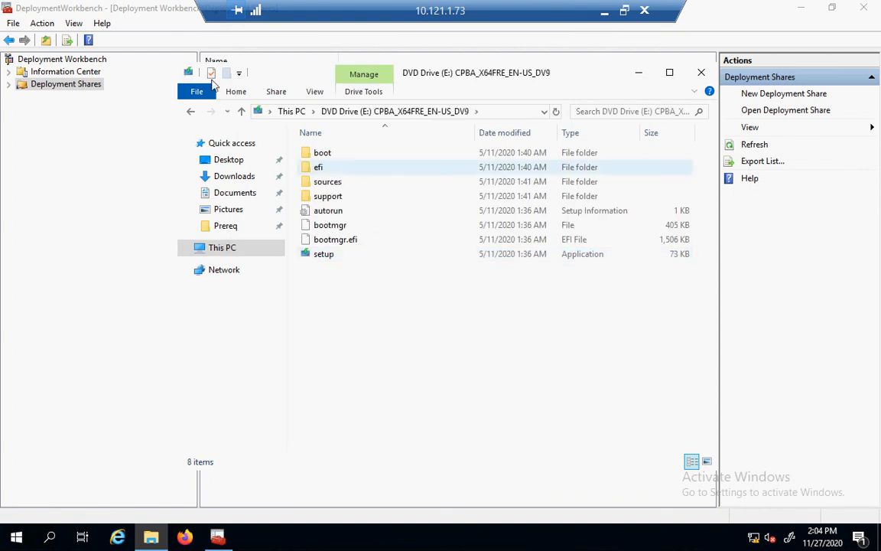
pyautogui.click(192, 113)
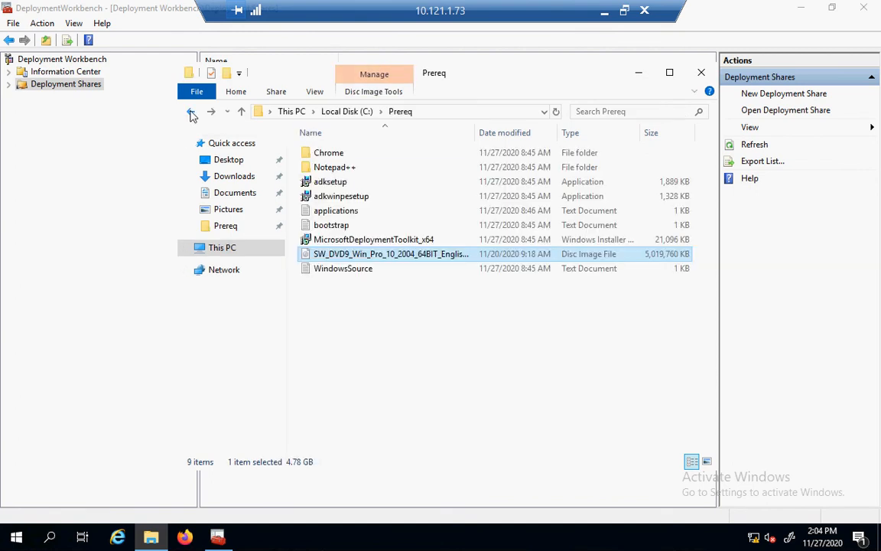
pyautogui.click(641, 74)
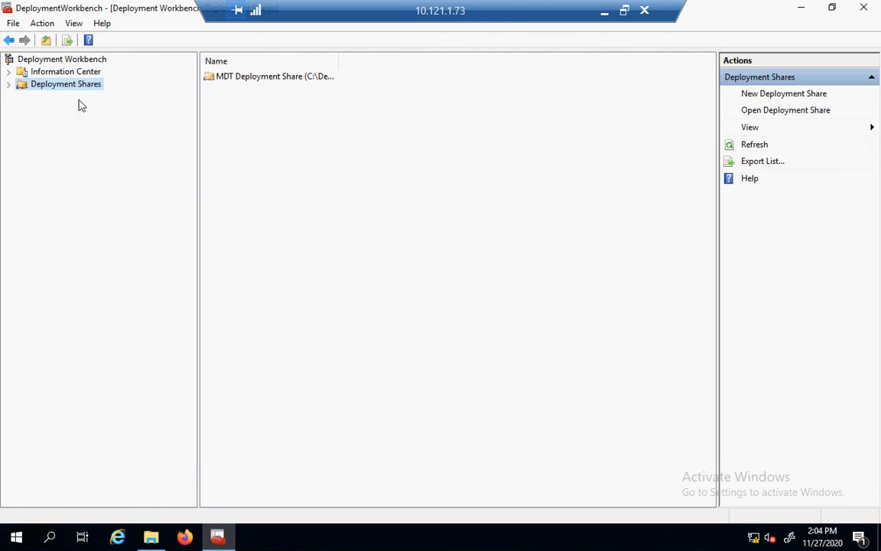
# Expand Deployment Shares > MDT Deployment Share and select Operating Systems.
pyautogui.click(10, 84)
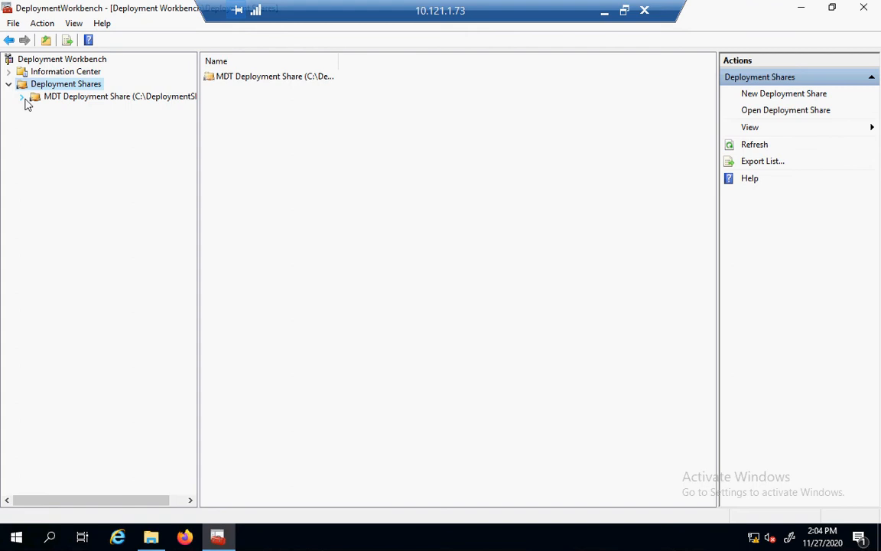
pyautogui.click(24, 98)
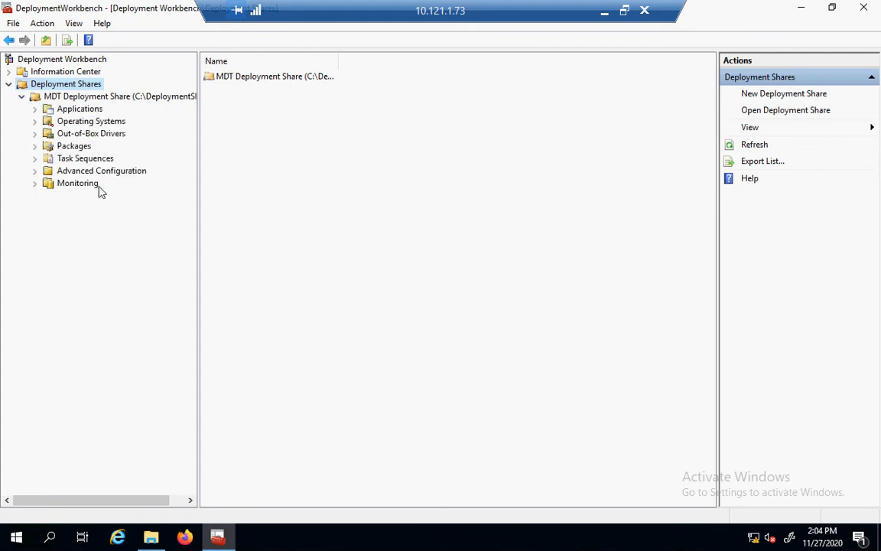
pyautogui.click(53, 125)
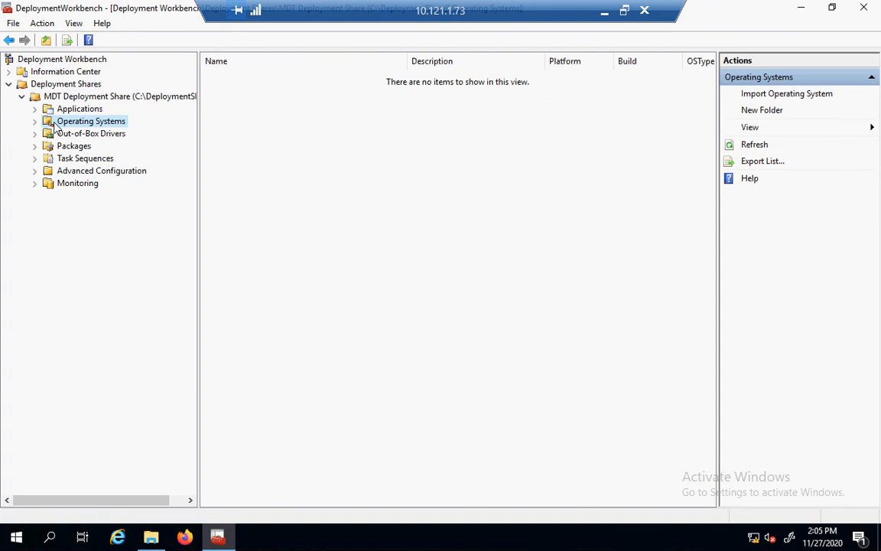
# Start an operating system import using the full set of source files from DVD drive E:\.
pyautogui.click(761, 102)
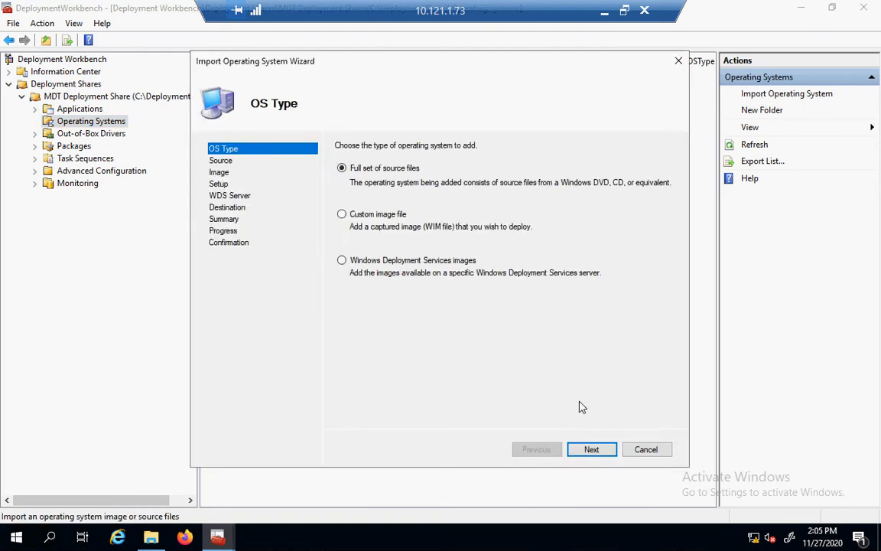
pyautogui.click(591, 449)
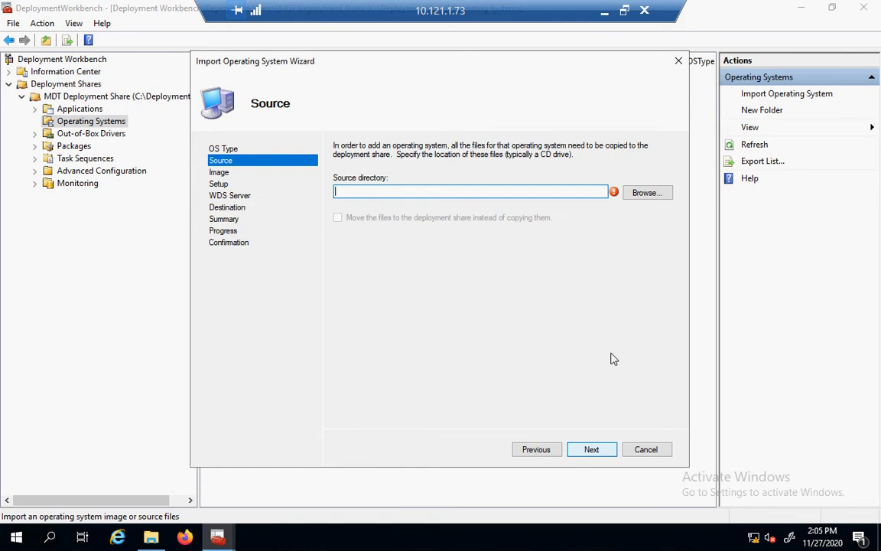
pyautogui.click(649, 194)
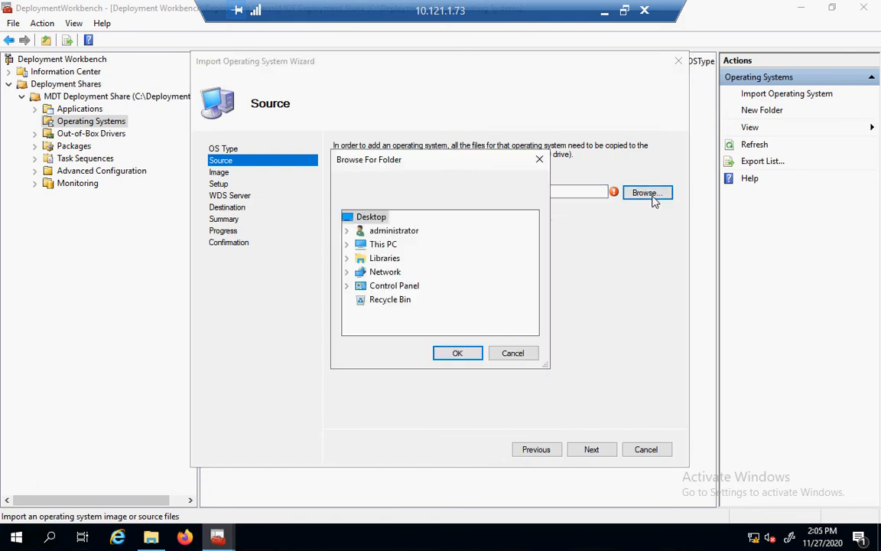
pyautogui.click(347, 245)
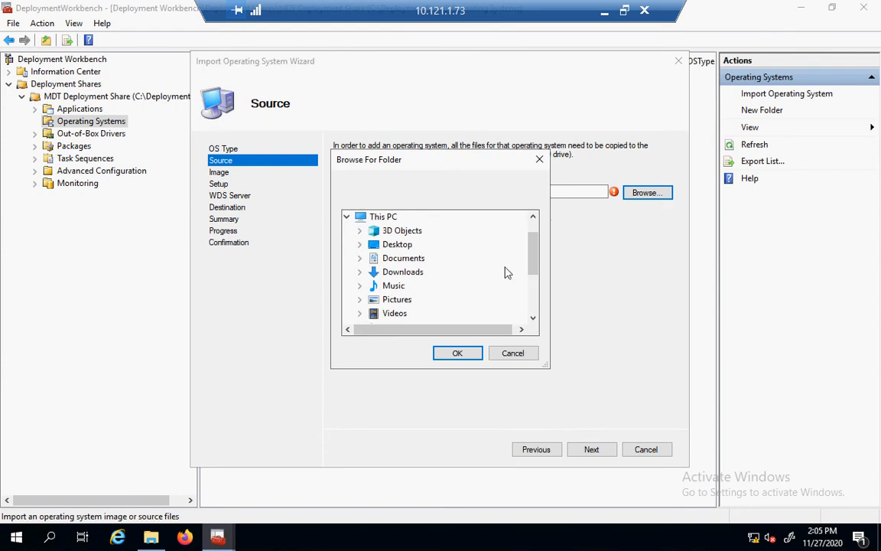
pyautogui.moveTo(533, 282); pyautogui.dragTo(530, 297)
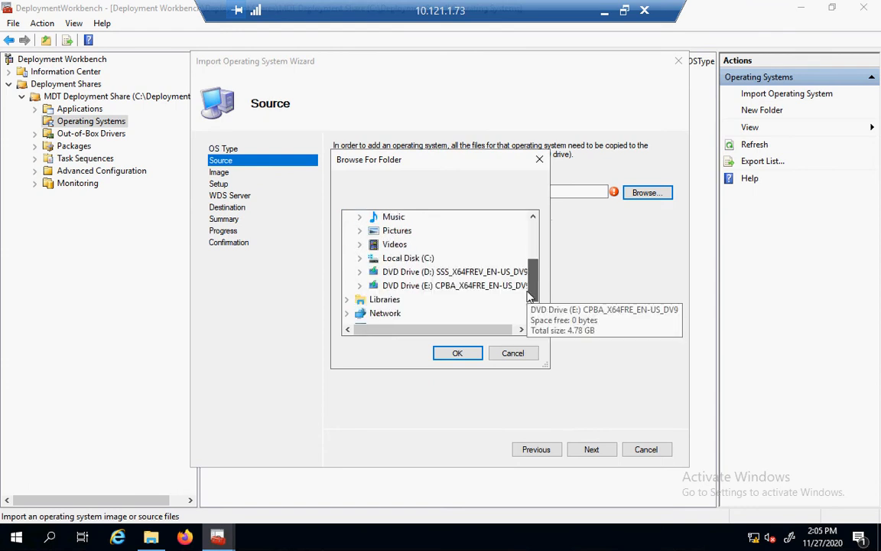
pyautogui.doubleClick(498, 287)
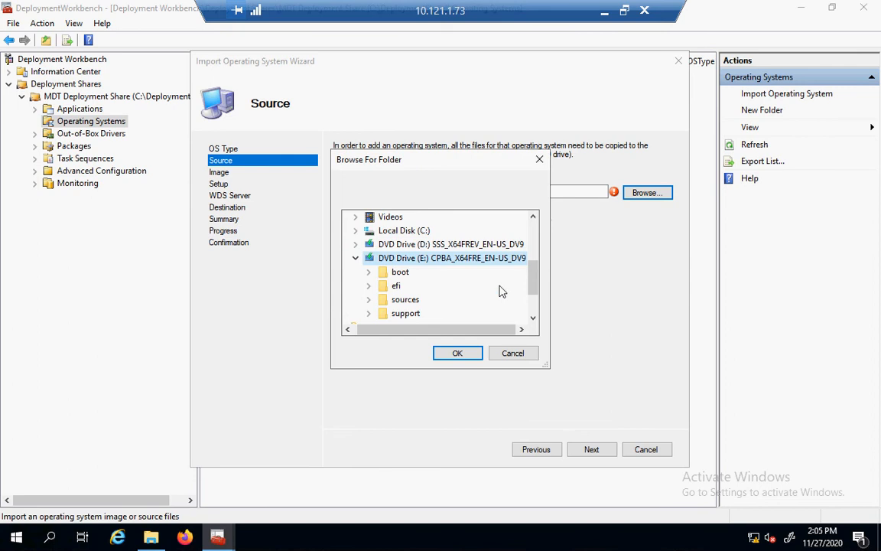
pyautogui.click(457, 355)
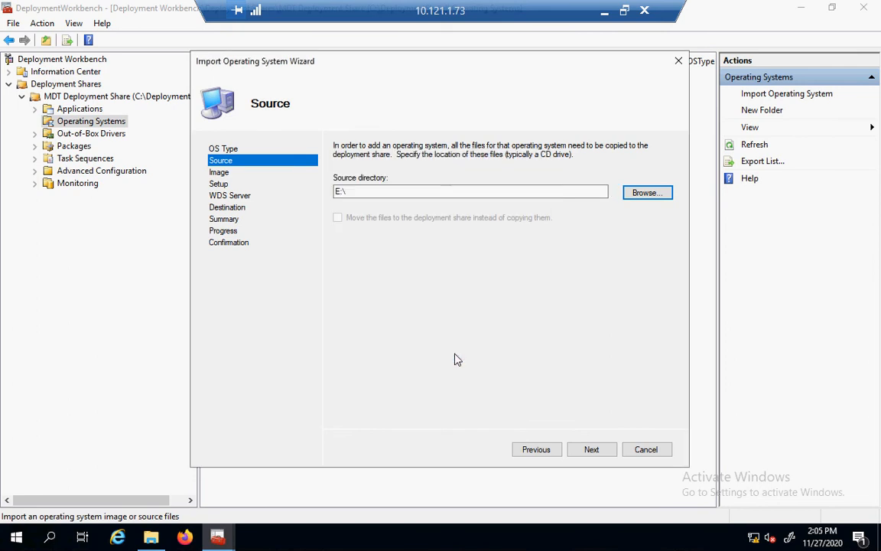
# Trim the destination folder name, then run the import through Summary to completion.
pyautogui.click(589, 450)
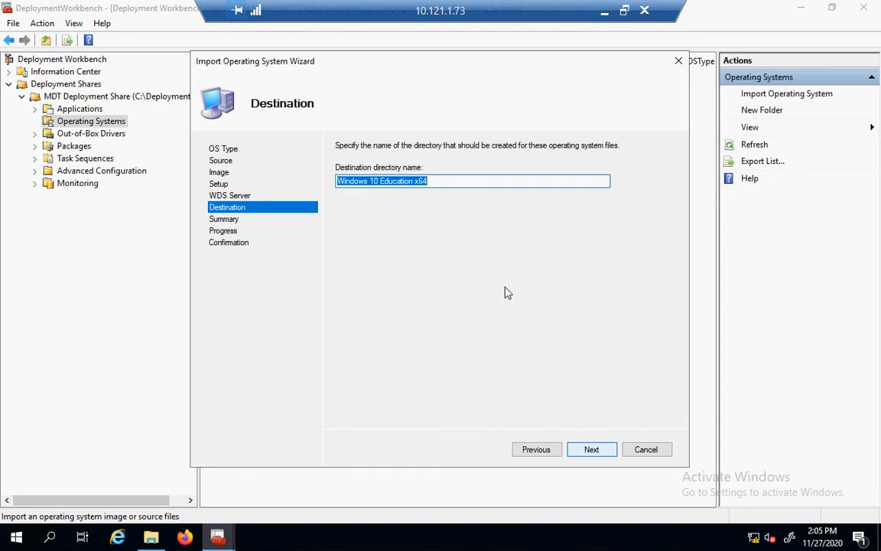
pyautogui.click(434, 179)
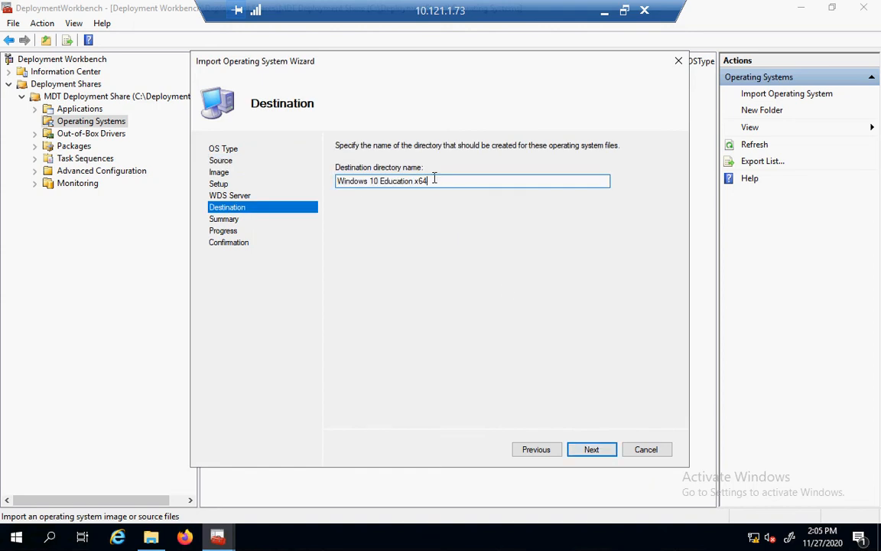
pyautogui.press('BackSpace')
pyautogui.press('BackSpace')
pyautogui.press('BackSpace')
pyautogui.press('BackSpace')
pyautogui.press('BackSpace')
pyautogui.press('BackSpace')
pyautogui.press('BackSpace')
pyautogui.press('BackSpace')
pyautogui.press('BackSpace')
pyautogui.press('BackSpace')
pyautogui.press('BackSpace')
pyautogui.press('BackSpace')
pyautogui.press('BackSpace')
pyautogui.press('BackSpace')
pyautogui.click(591, 451)
pyautogui.click(591, 451)
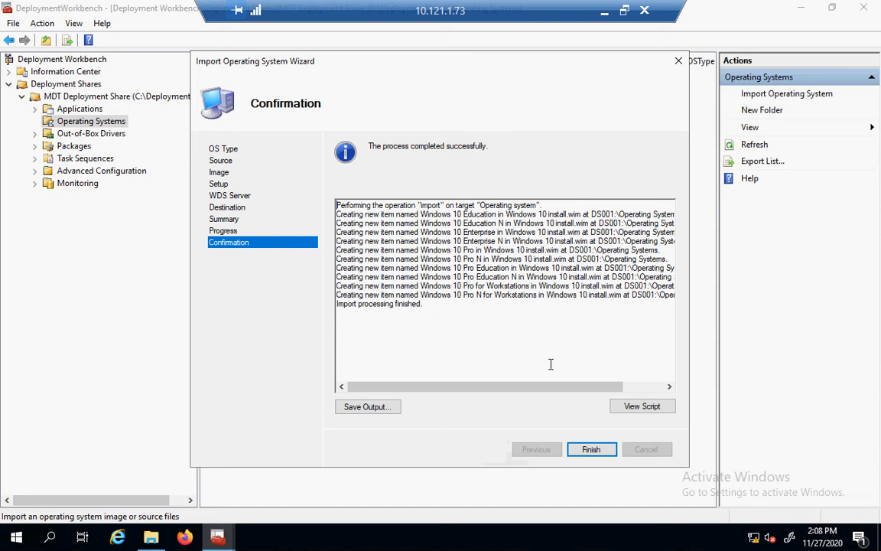
pyautogui.click(590, 449)
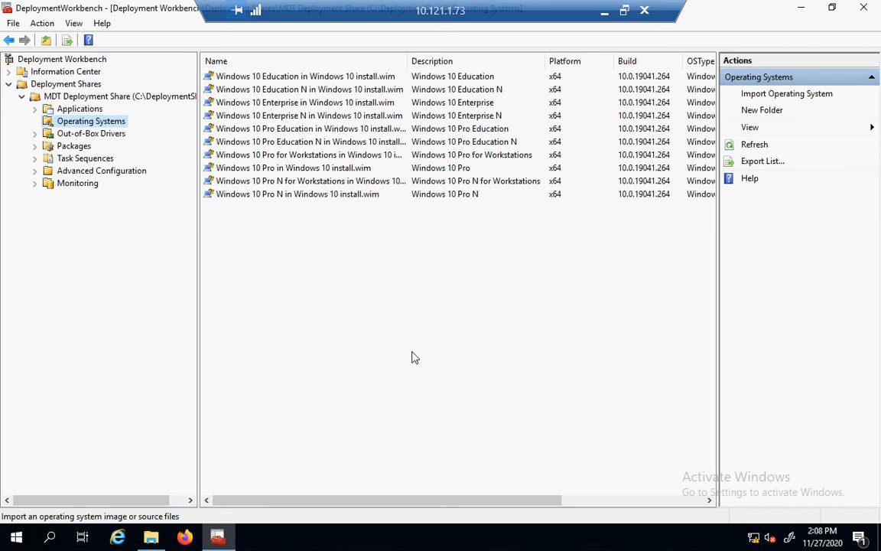
# Start a new task sequence with ID Win10Pro and name 'Windows 10 Pro 2004 x64'.
pyautogui.click(47, 159)
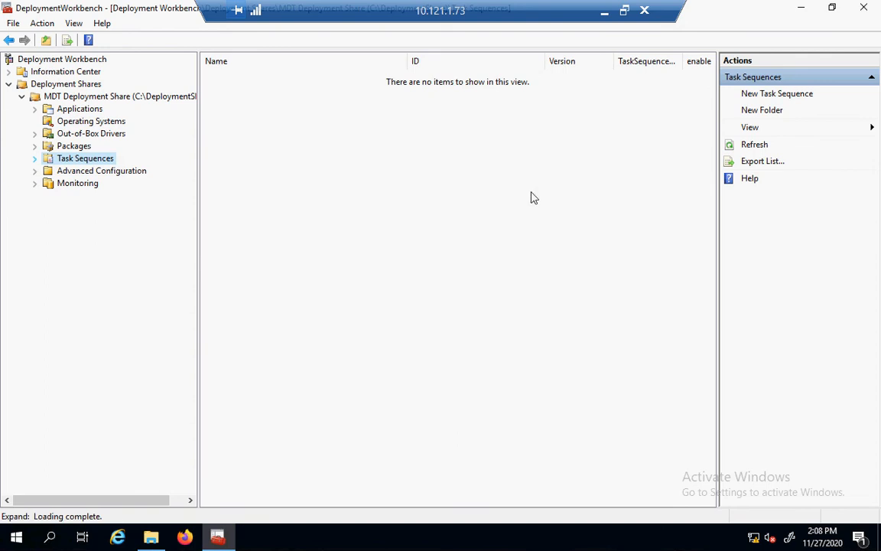
pyautogui.click(778, 95)
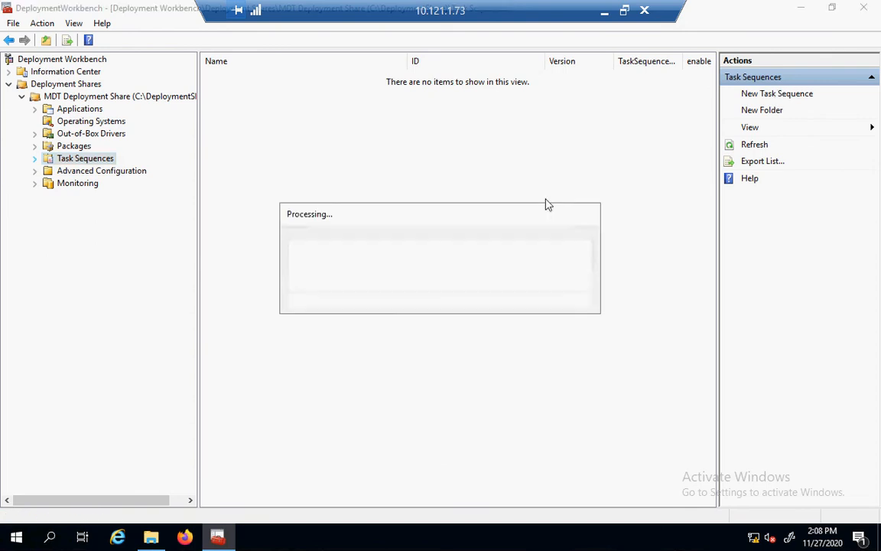
pyautogui.click(470, 313)
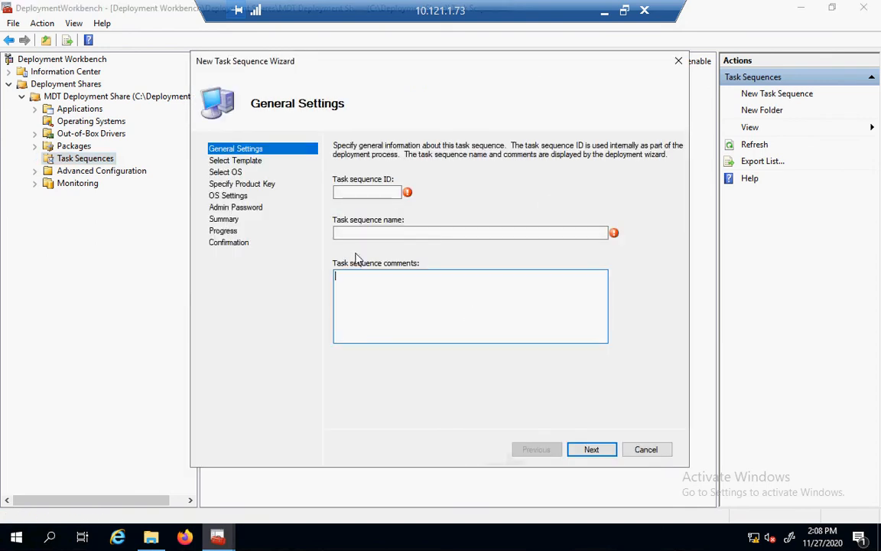
pyautogui.click(348, 194)
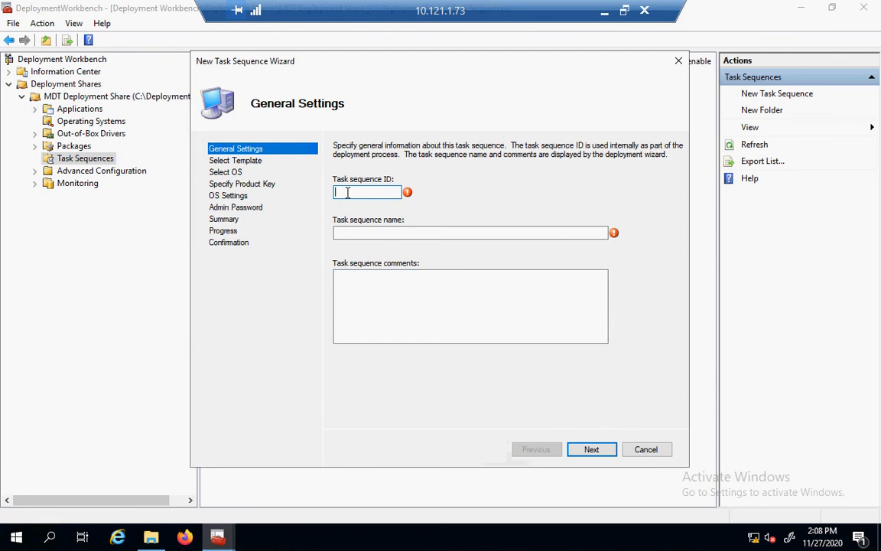
pyautogui.write('Win10Pro')
pyautogui.press('Tab')
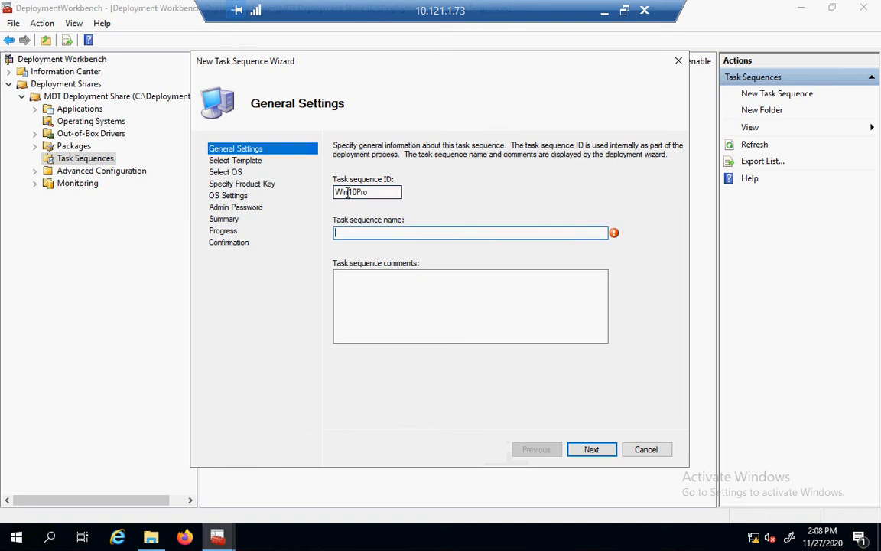
pyautogui.write('Windows 10 Pro')
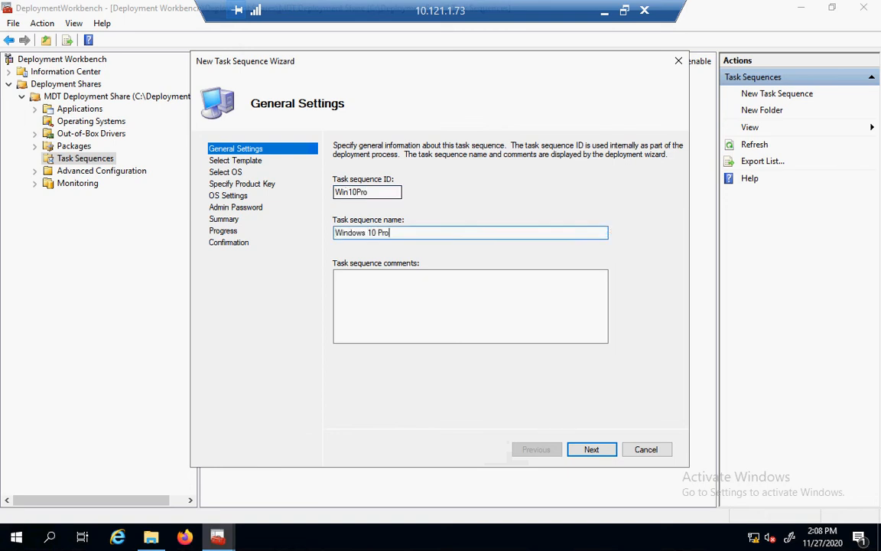
pyautogui.write(' 2004 x64')
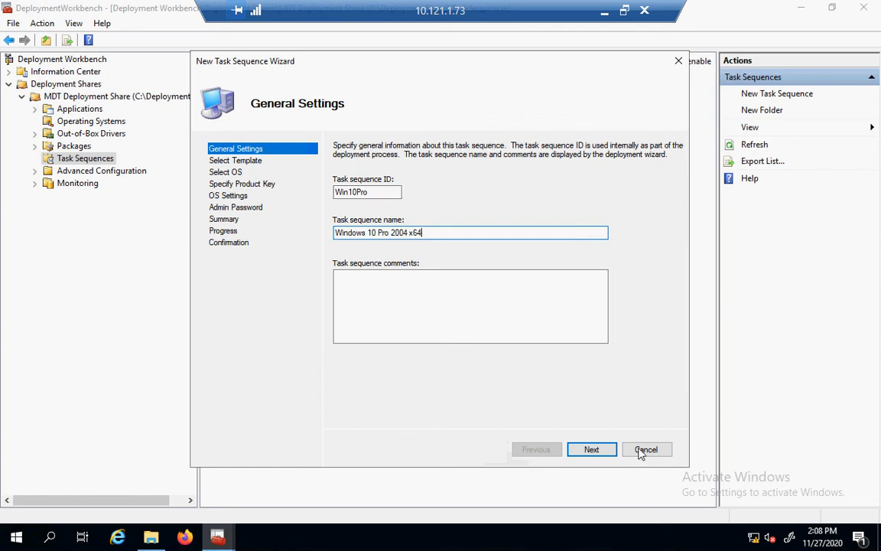
pyautogui.click(594, 456)
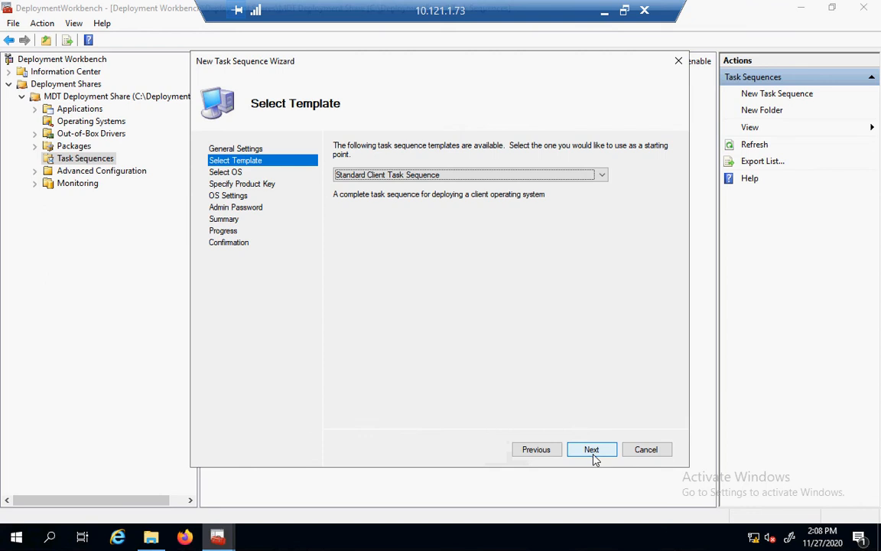
# Keep the Standard Client Task Sequence template, choose the Windows 10 Pro image, and skip the product key.
pyautogui.click(593, 456)
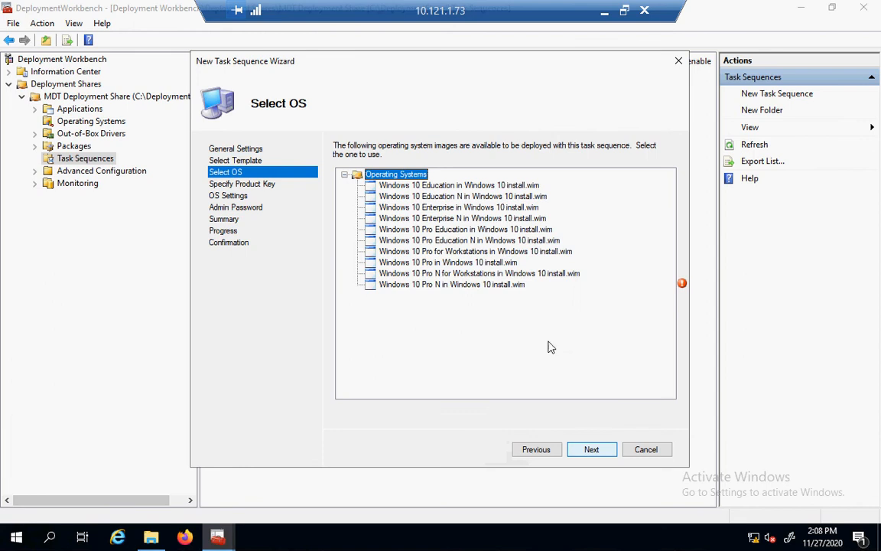
pyautogui.click(497, 266)
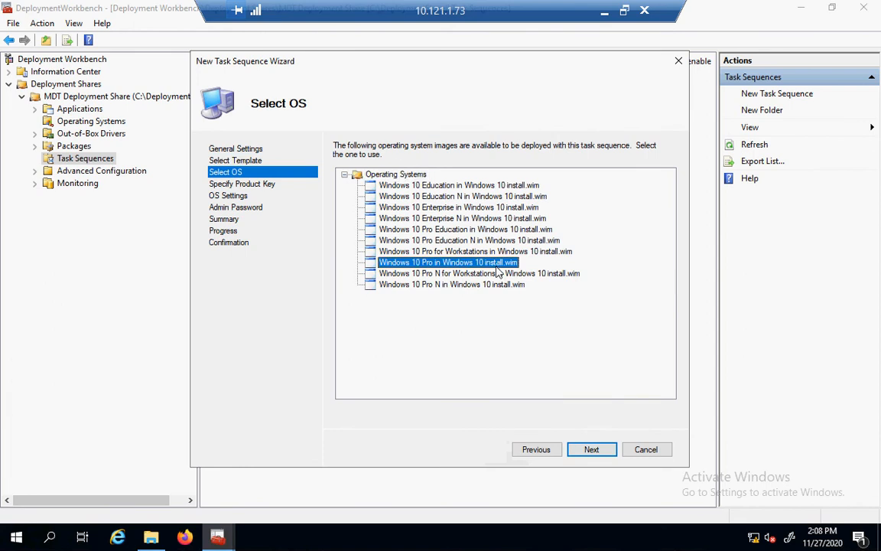
pyautogui.click(590, 451)
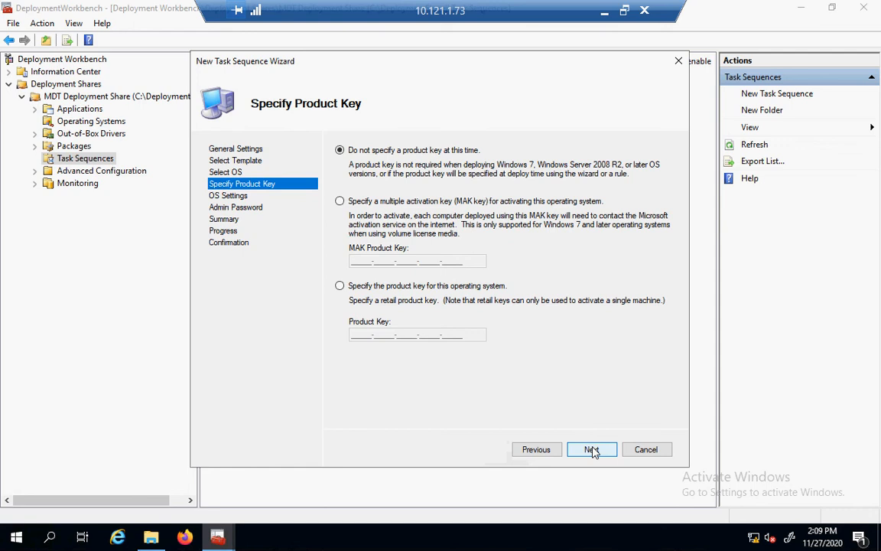
pyautogui.click(592, 450)
pyautogui.hotkey('ctrl', 'c')
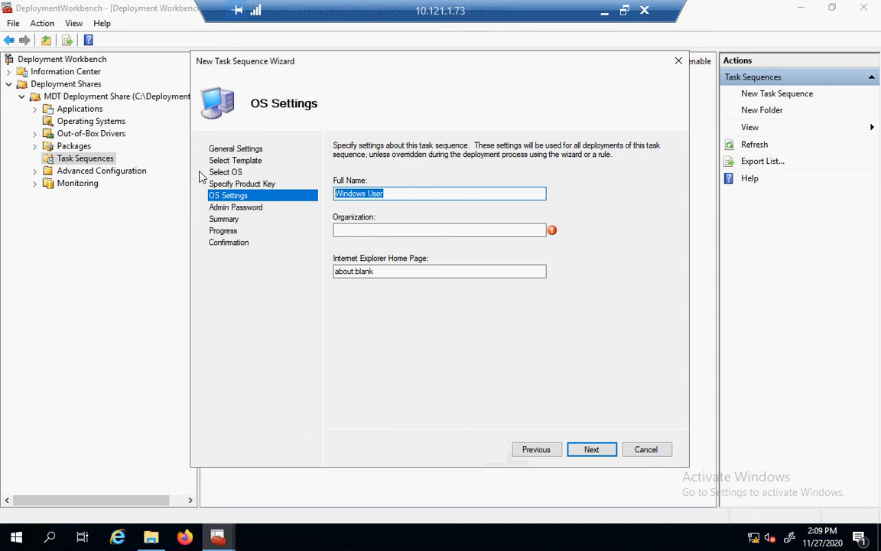
# Paste in the organization name and enter the administrator password and its confirmation.
pyautogui.click(390, 228)
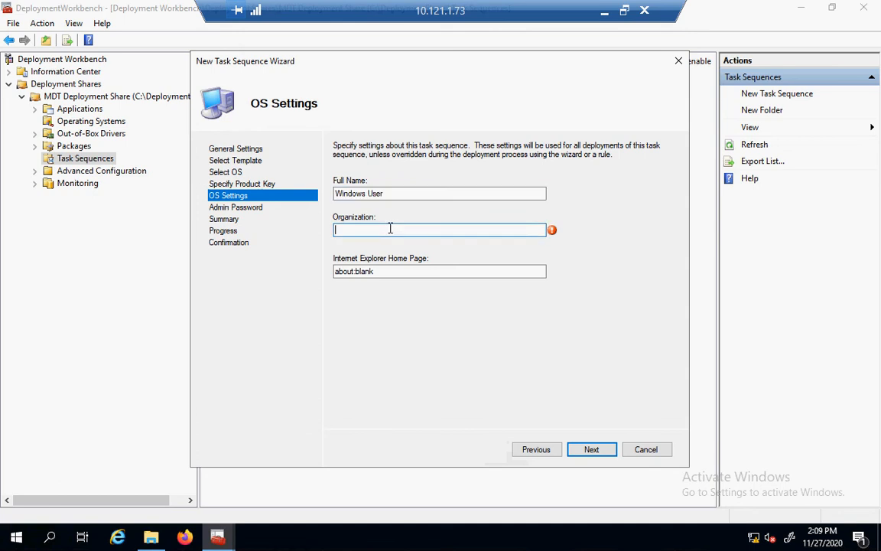
pyautogui.hotkey('ctrl', 'v')
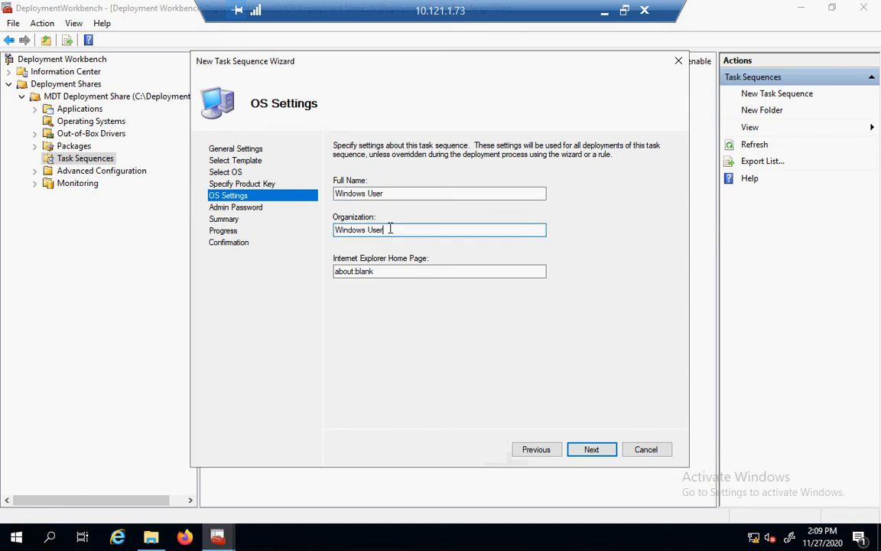
pyautogui.click(592, 450)
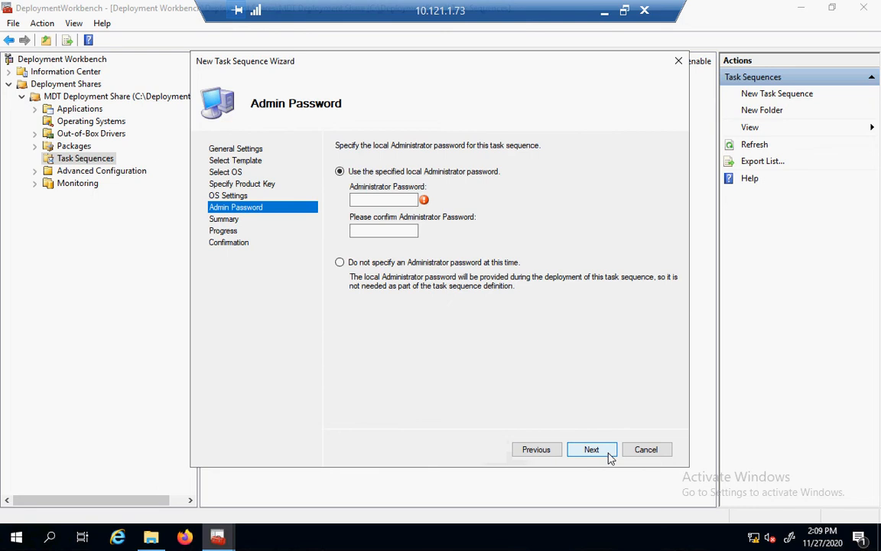
pyautogui.click(382, 197)
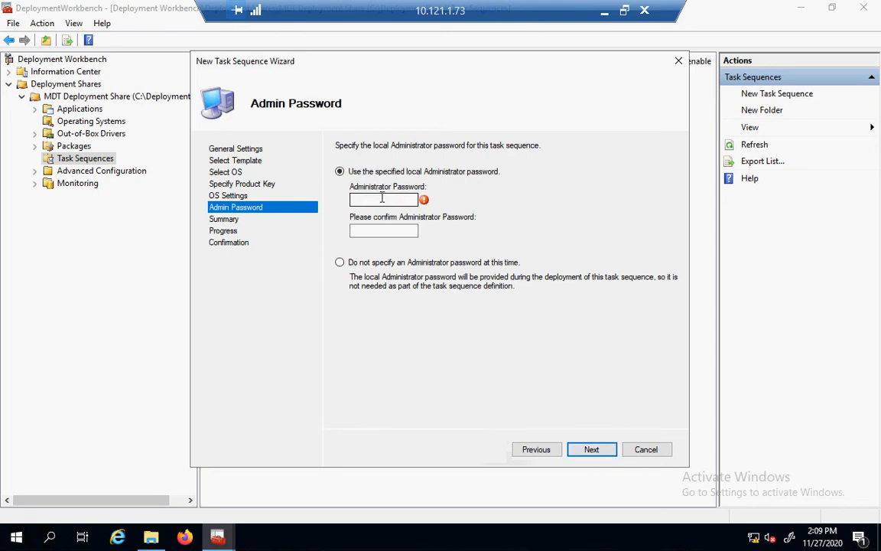
pyautogui.write('P@')
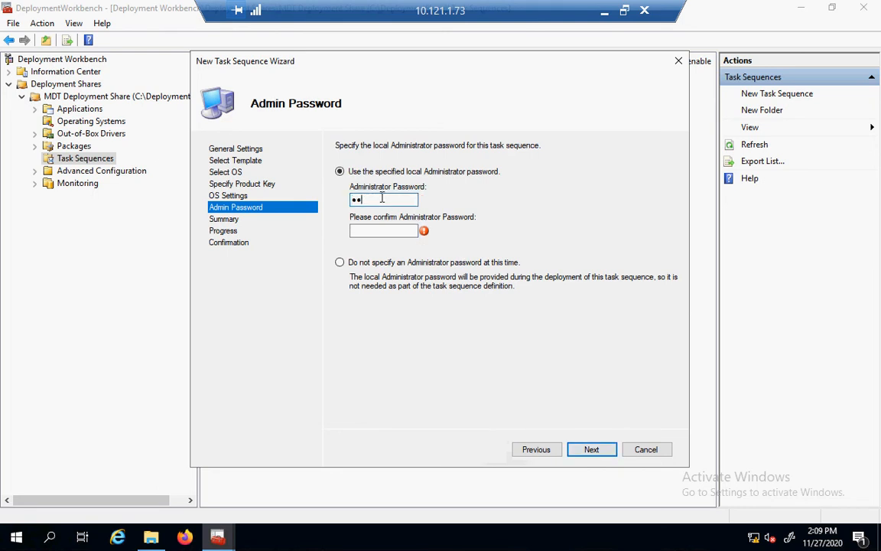
pyautogui.write('ssw0rd')
pyautogui.press('Tab')
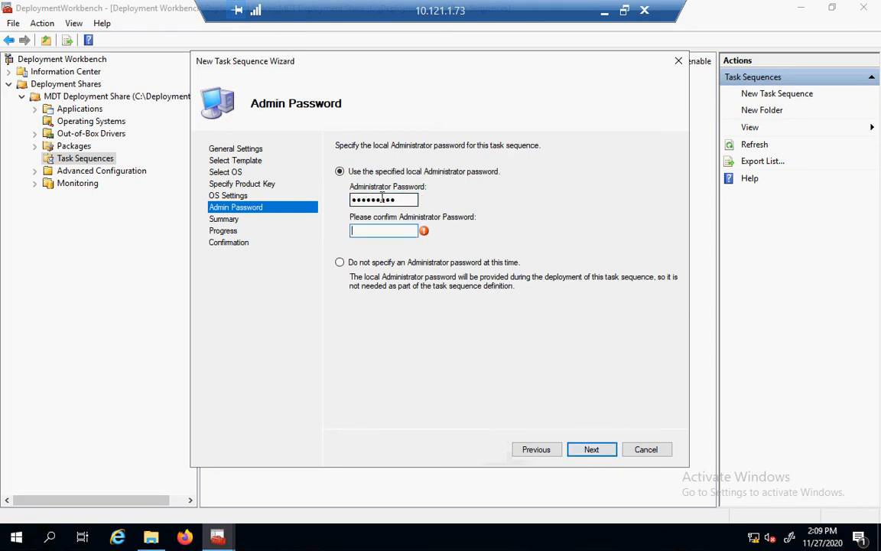
pyautogui.write('P@ssw0rd1')
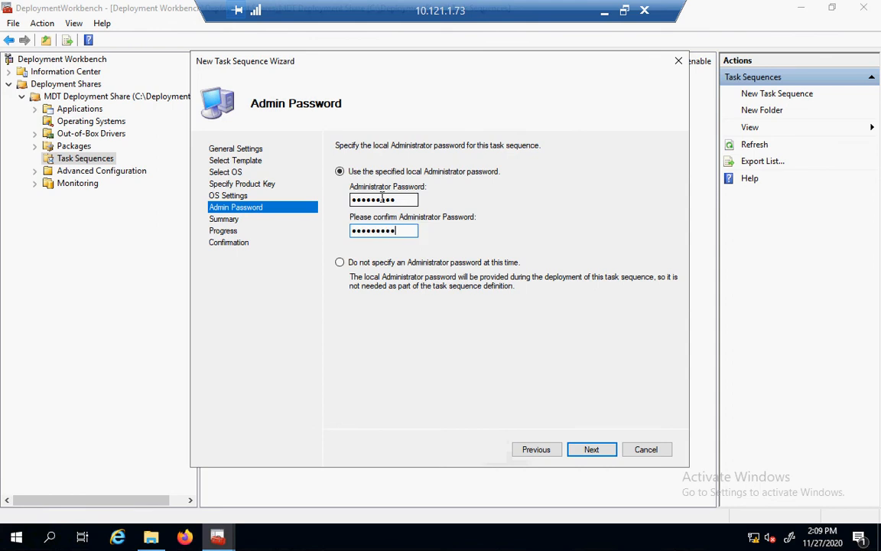
# Review the summary, run the task sequence import, and close the finished wizard.
pyautogui.click(603, 455)
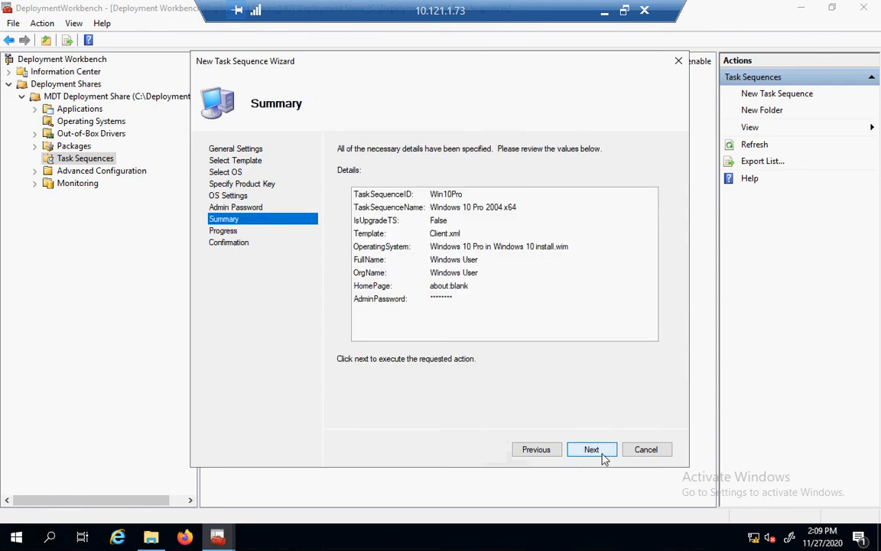
pyautogui.click(604, 457)
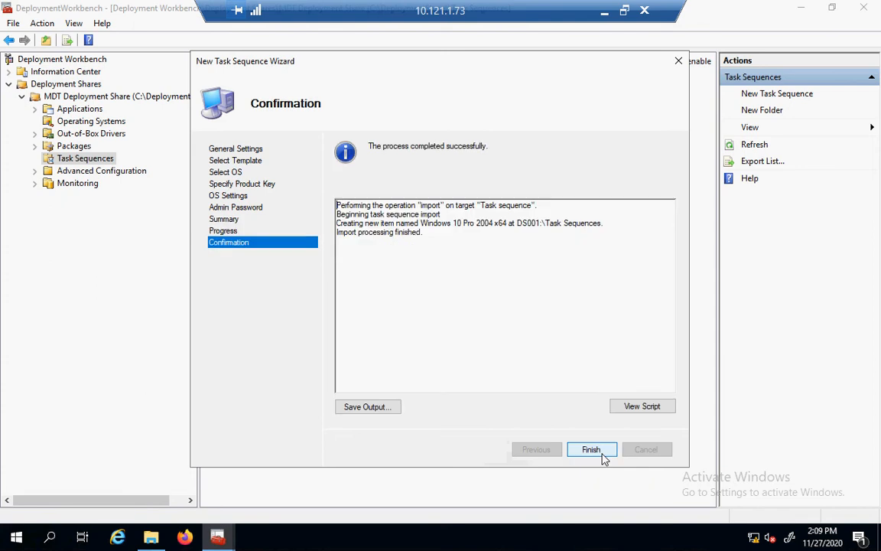
pyautogui.click(591, 450)
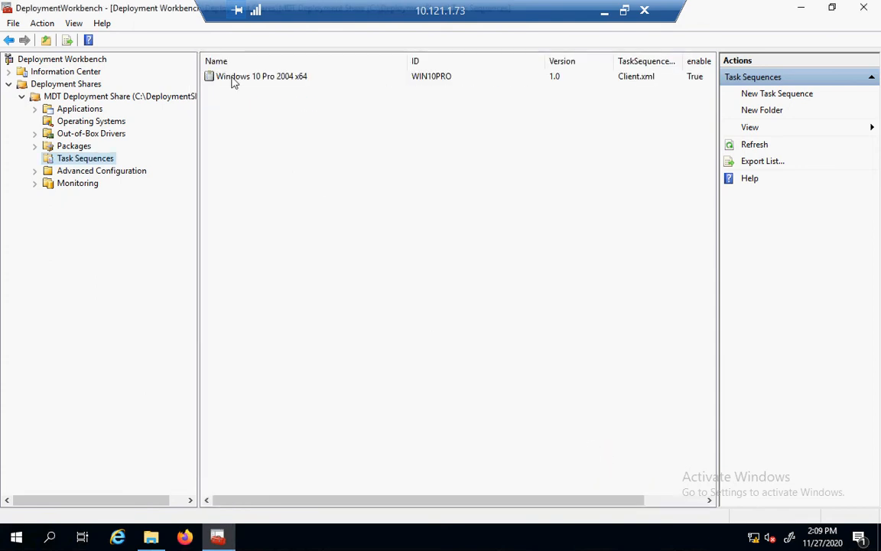
# Open Properties for the Windows 10 Pro 2004 x64 task sequence from its context menu.
pyautogui.click(235, 79)
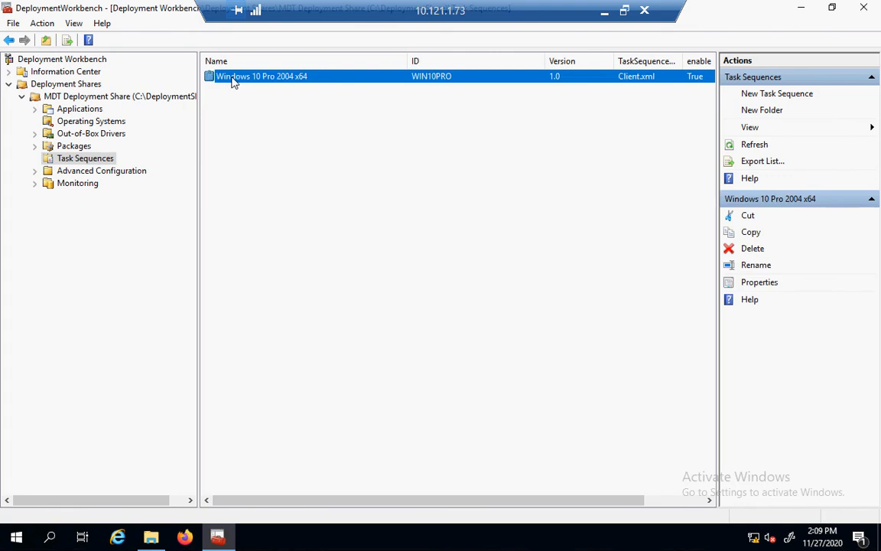
pyautogui.rightClick(234, 82)
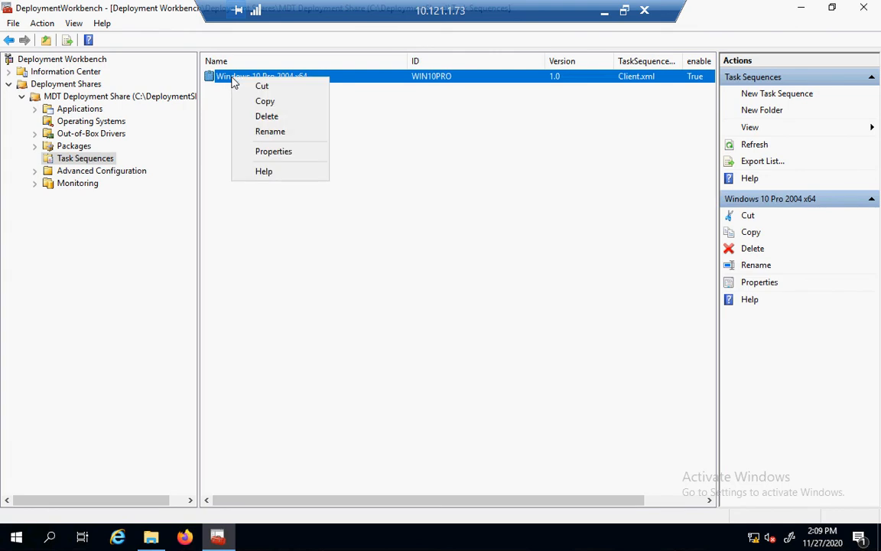
pyautogui.click(257, 155)
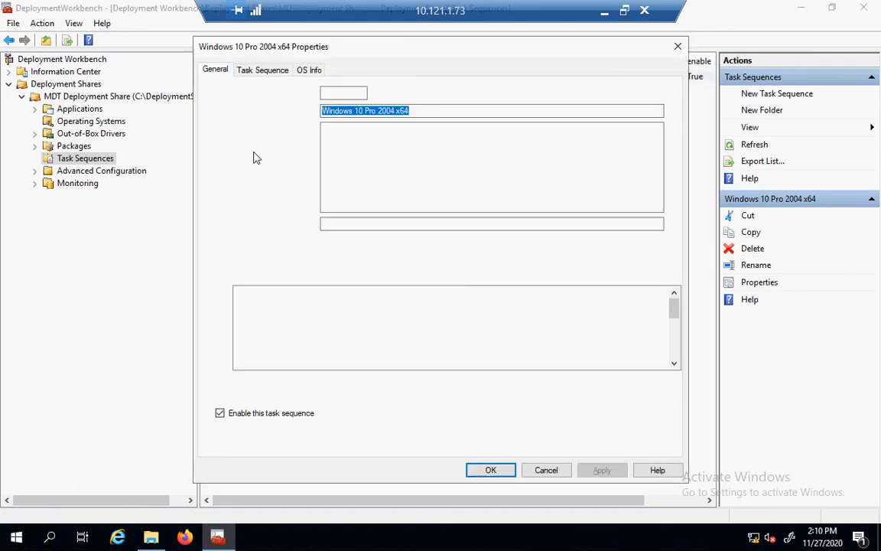
# Add a General > Set Task Sequence Variable step under the Custom Tasks group.
pyautogui.click(254, 74)
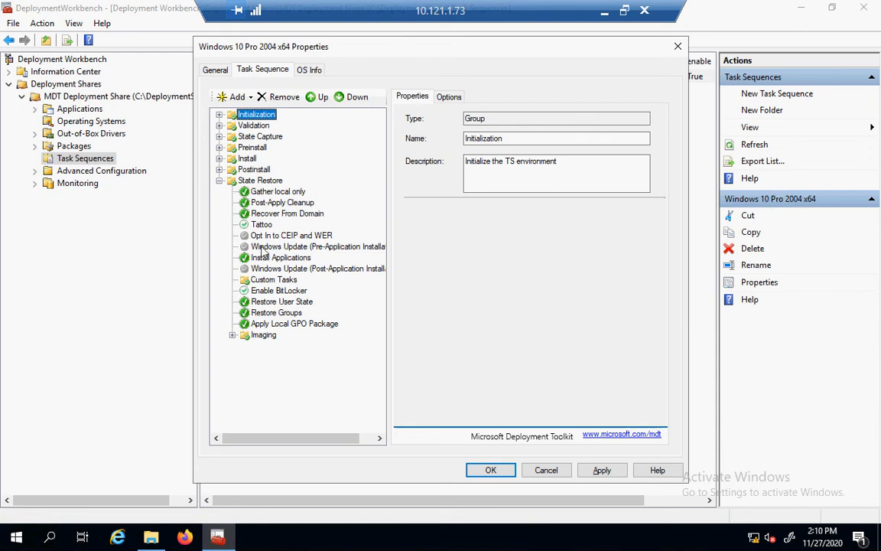
pyautogui.click(254, 282)
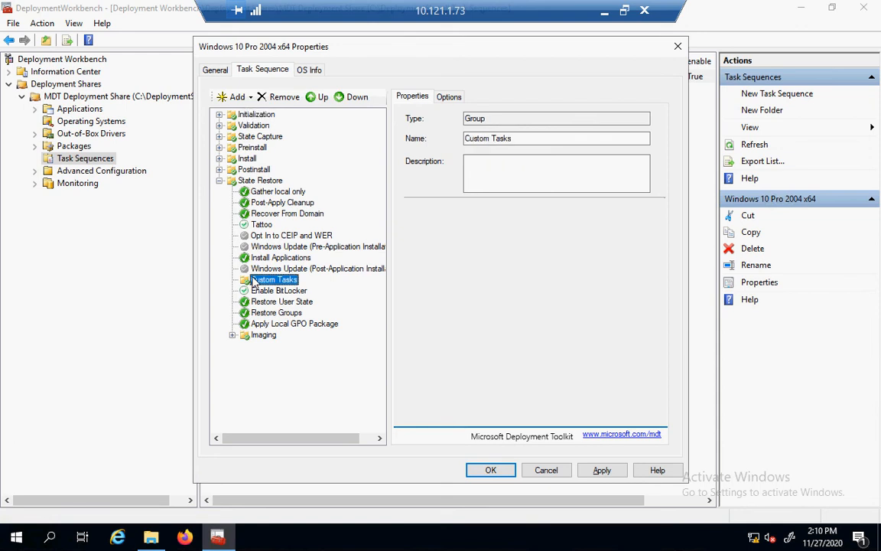
pyautogui.click(238, 99)
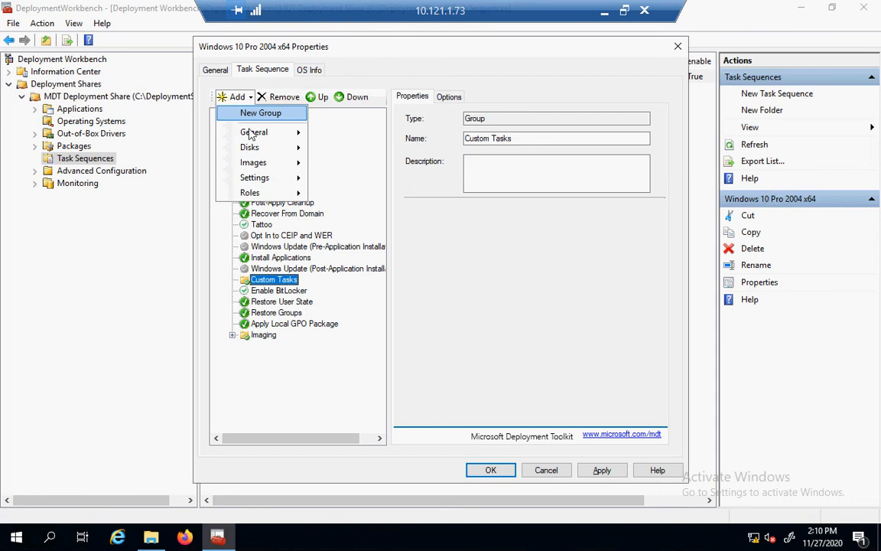
pyautogui.moveTo(250, 135)
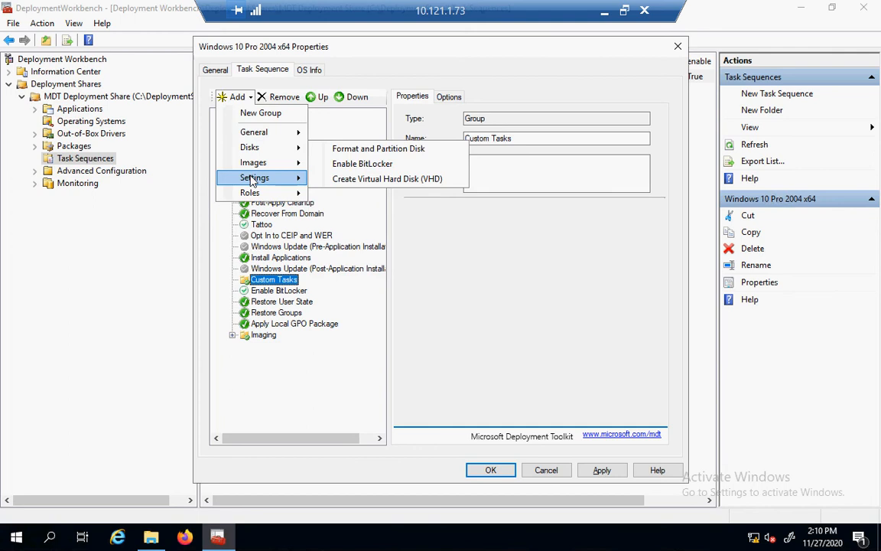
pyautogui.moveTo(253, 180)
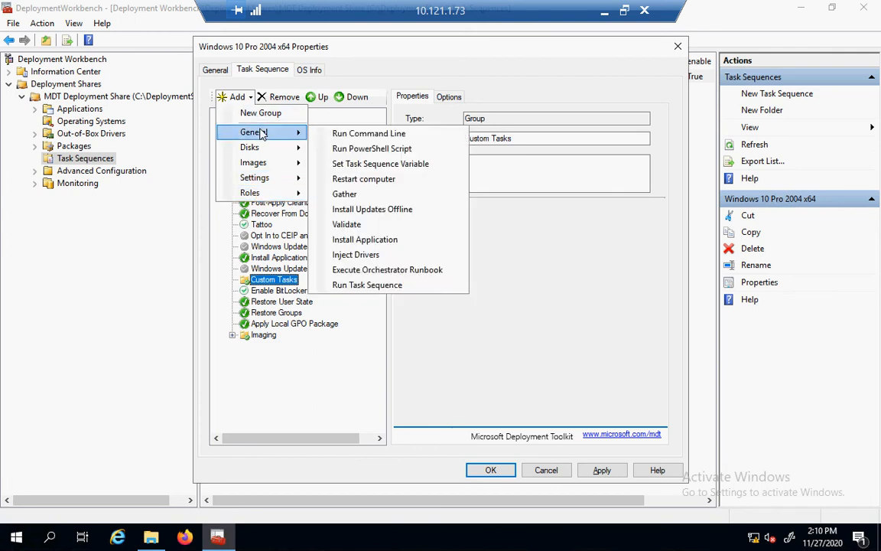
pyautogui.click(375, 165)
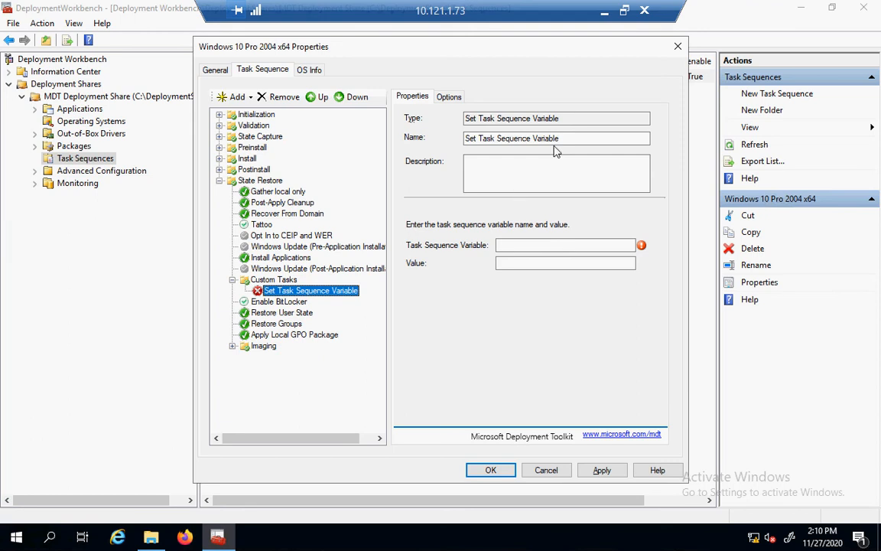
# Name the step WindowsSource and paste WindowsSource as its variable name.
pyautogui.moveTo(563, 139); pyautogui.dragTo(411, 119)
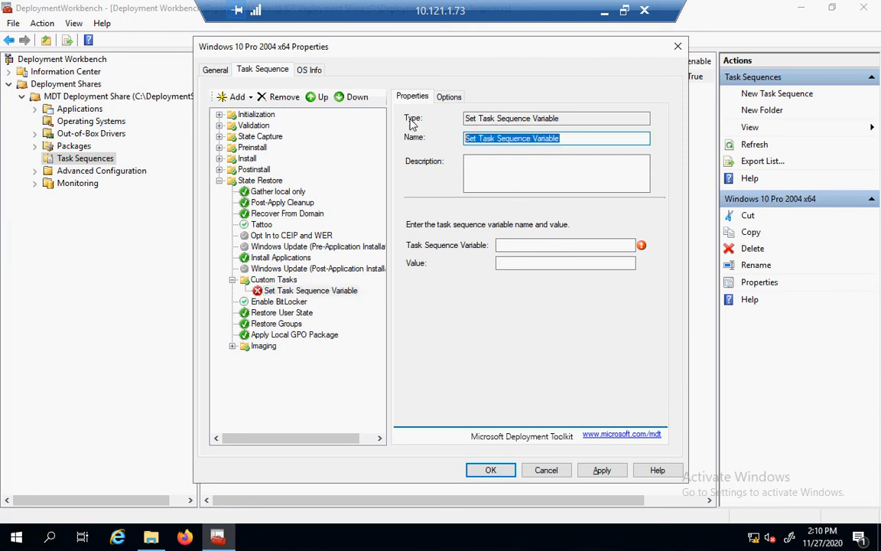
pyautogui.write('WIndow')
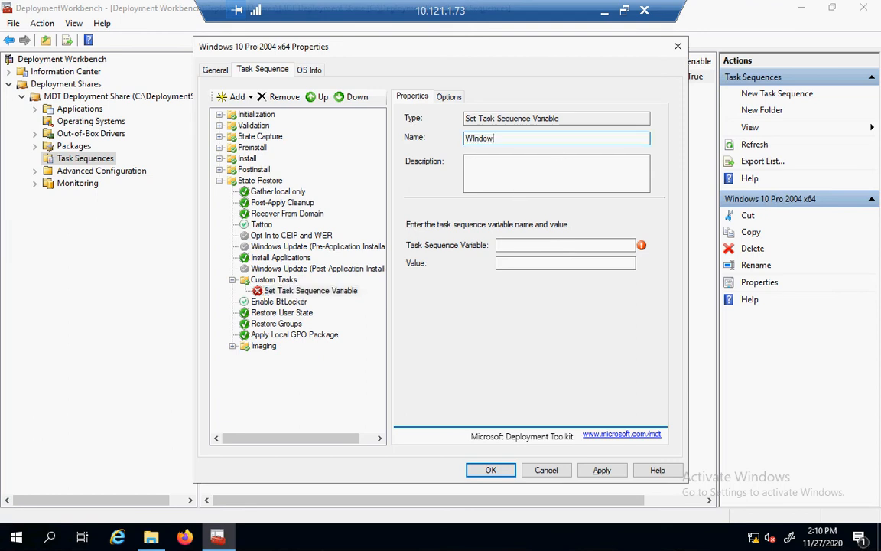
pyautogui.press('BackSpace')
pyautogui.press('BackSpace')
pyautogui.press('BackSpace')
pyautogui.press('BackSpace')
pyautogui.press('BackSpace')
pyautogui.write('indowsSource')
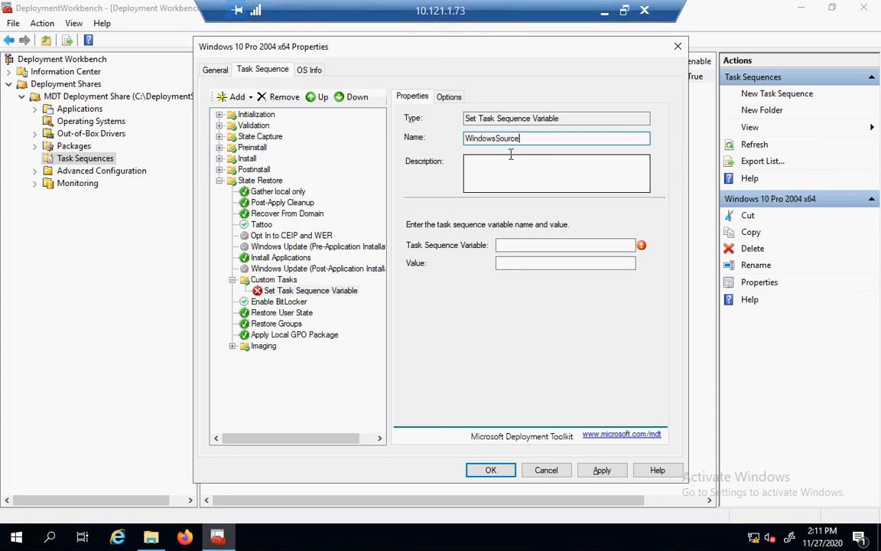
pyautogui.moveTo(521, 138); pyautogui.dragTo(446, 121)
pyautogui.hotkey('ctrl', 'c')
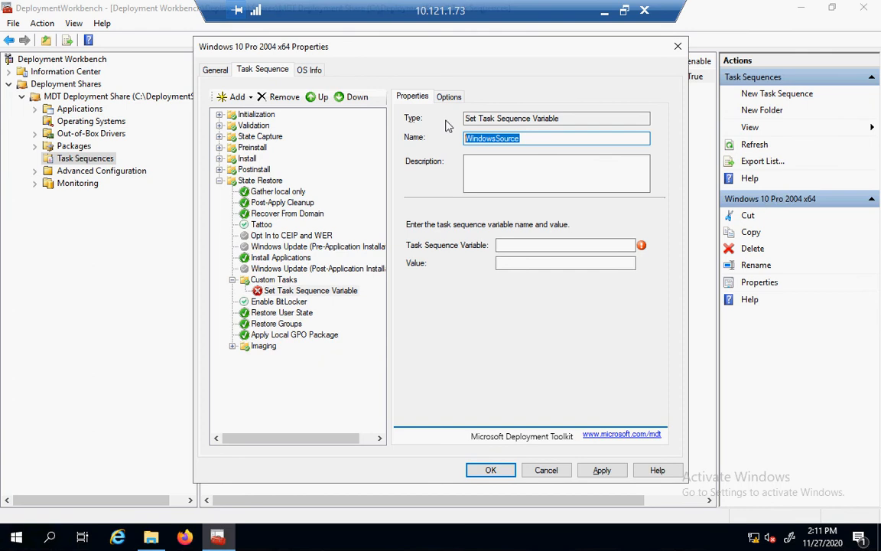
pyautogui.click(555, 245)
pyautogui.hotkey('ctrl', 'v')
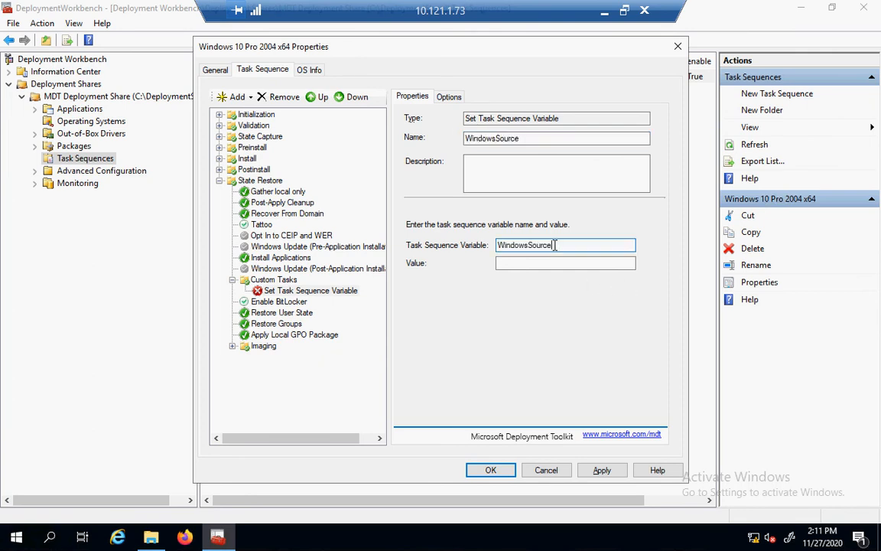
pyautogui.click(152, 540)
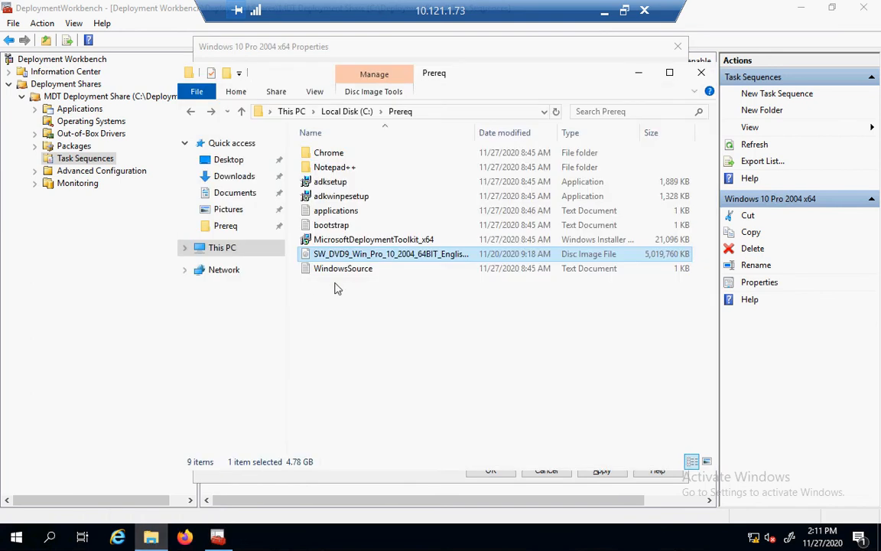
# Copy the %deploymentroot%\Operating Systems\Windows 10\Source\SXS path from WindowsSource.txt, then minimize Notepad and Explorer.
pyautogui.doubleClick(338, 274)
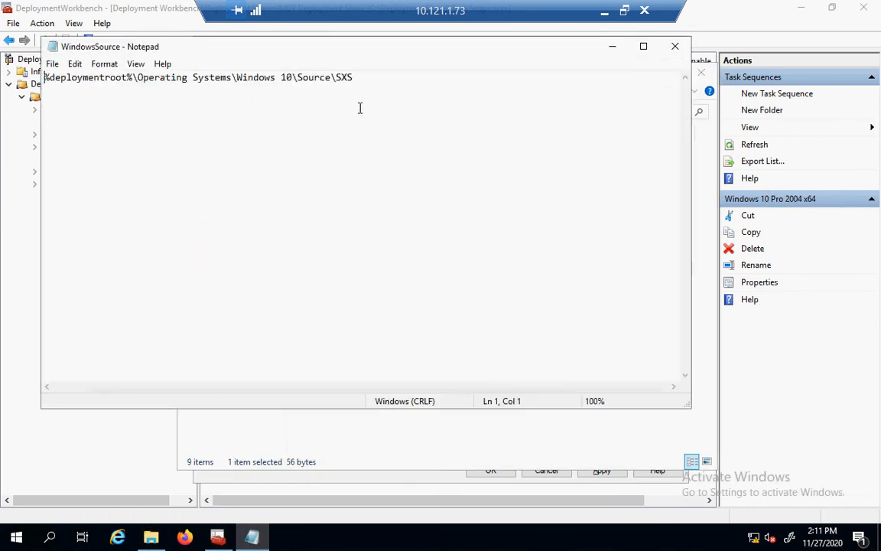
pyautogui.click(353, 83)
pyautogui.hotkey('shift', 'Home')
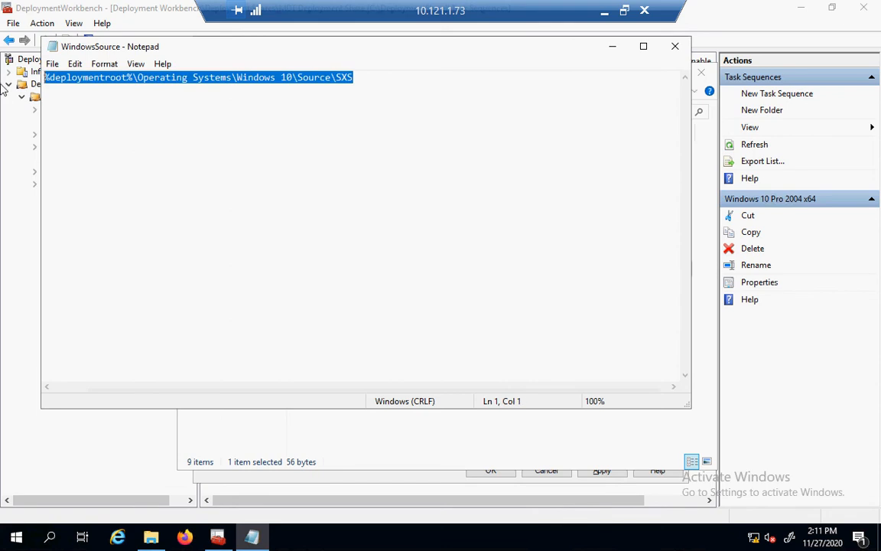
pyautogui.click(617, 53)
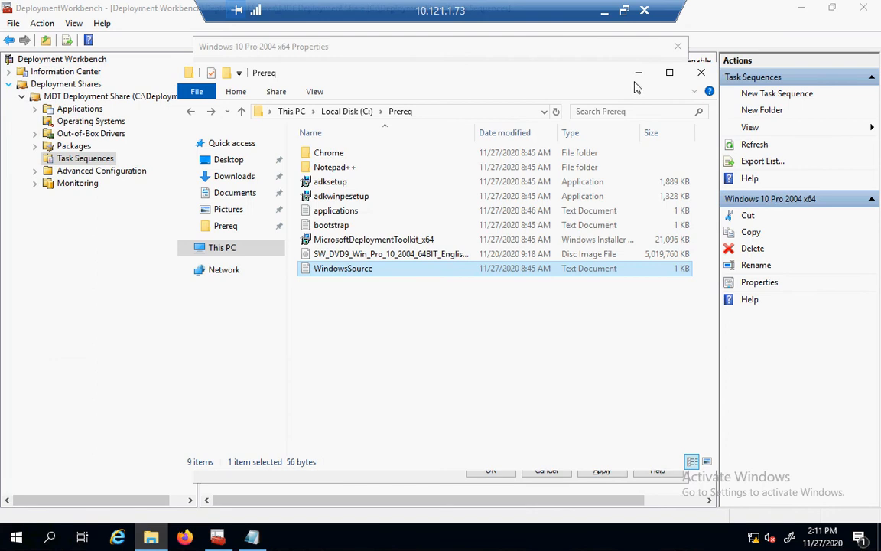
pyautogui.click(639, 79)
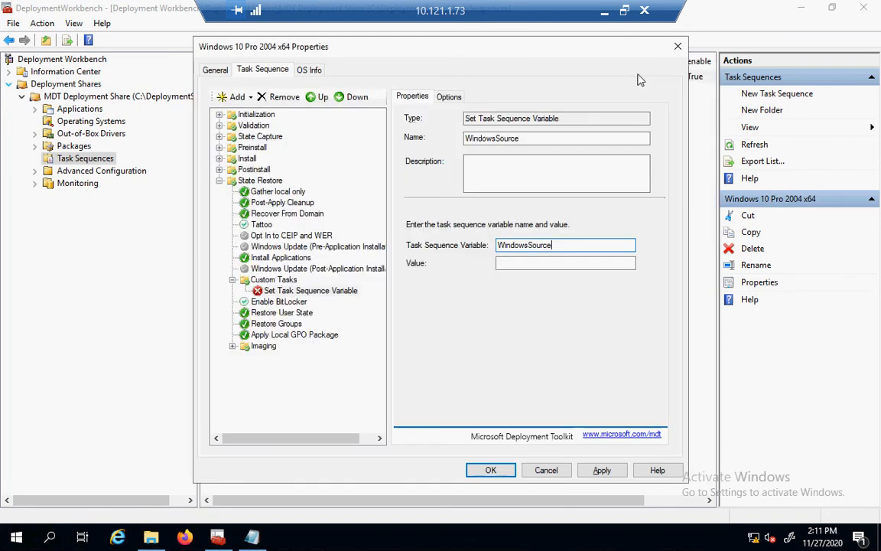
# Paste the SXS source path as the WindowsSource variable's value and apply it.
pyautogui.click(543, 264)
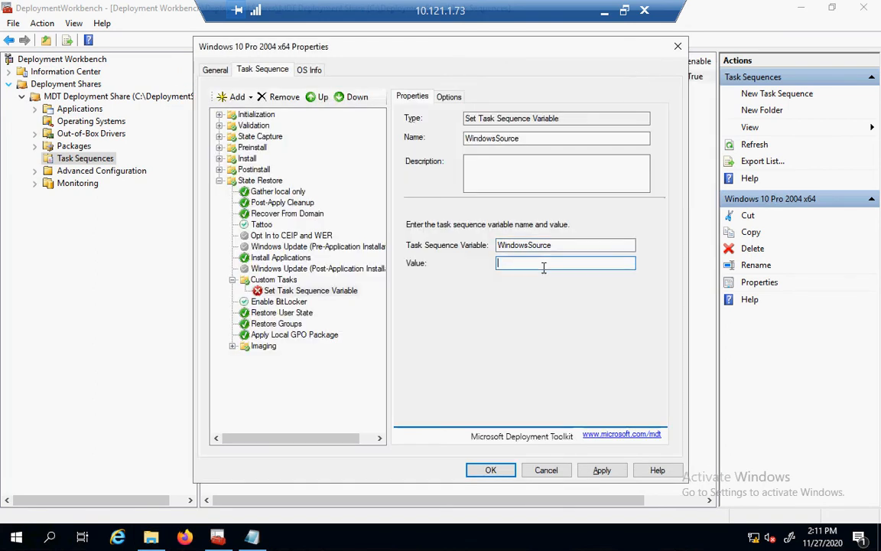
pyautogui.hotkey('ctrl', 'v')
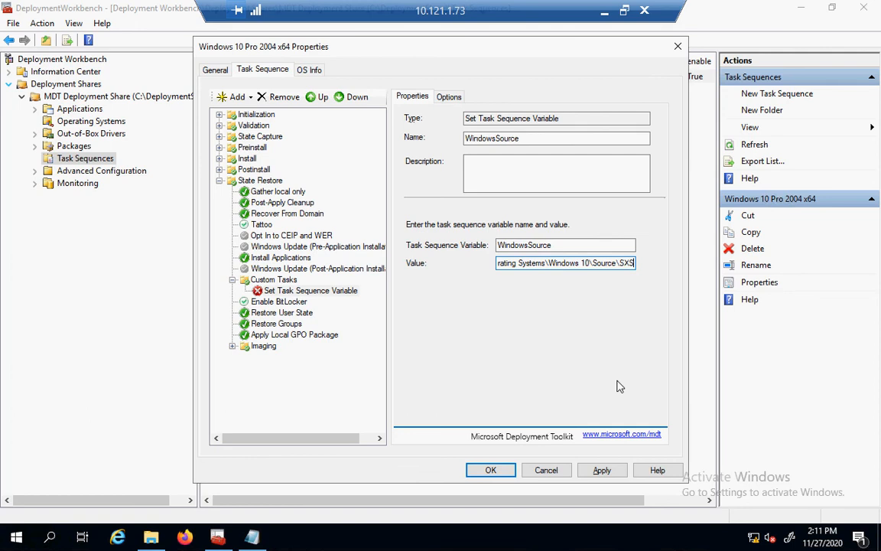
pyautogui.click(602, 470)
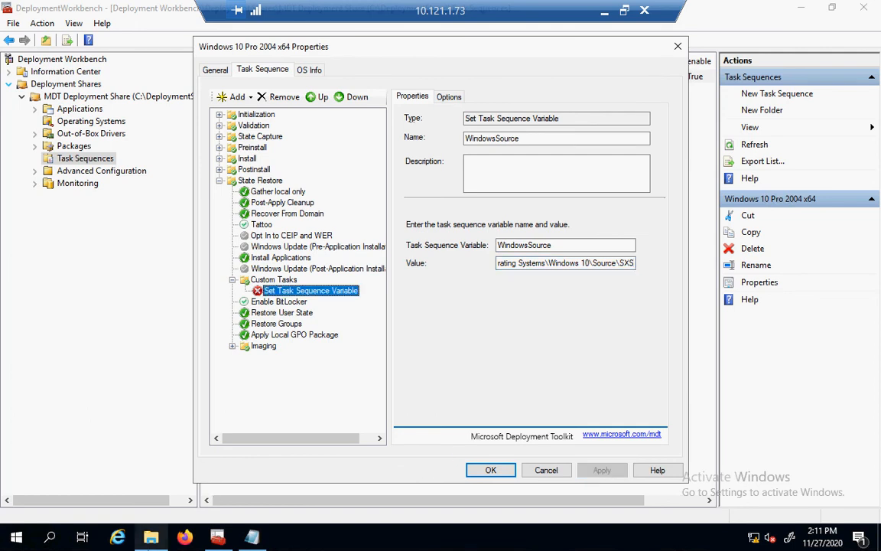
pyautogui.click(151, 540)
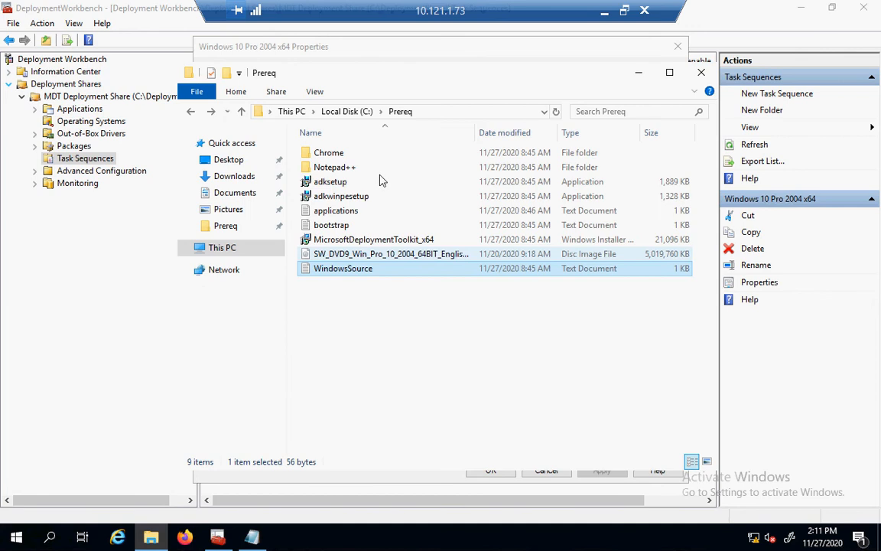
# Browse to DeploymentShare\Operating Systems\Windows 10\sources\sxs and select its path from Operating Systems onward.
pyautogui.click(364, 111)
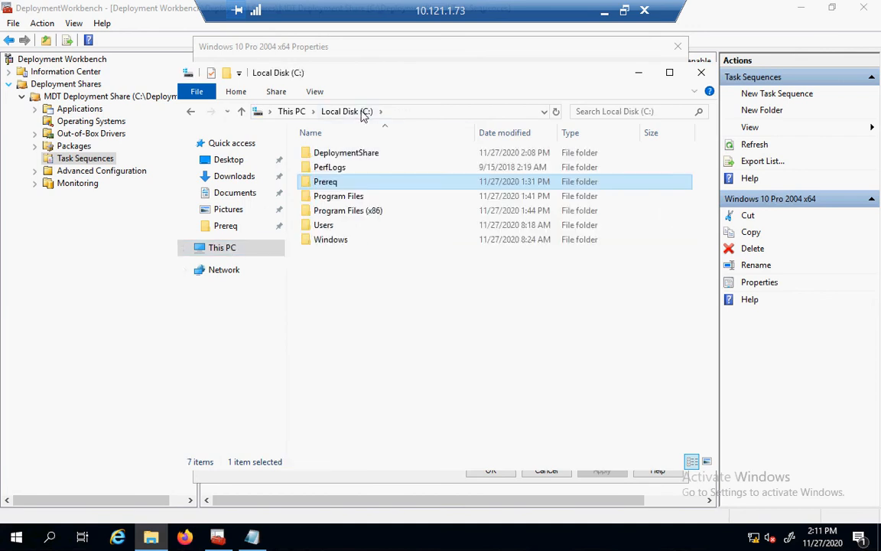
pyautogui.doubleClick(361, 157)
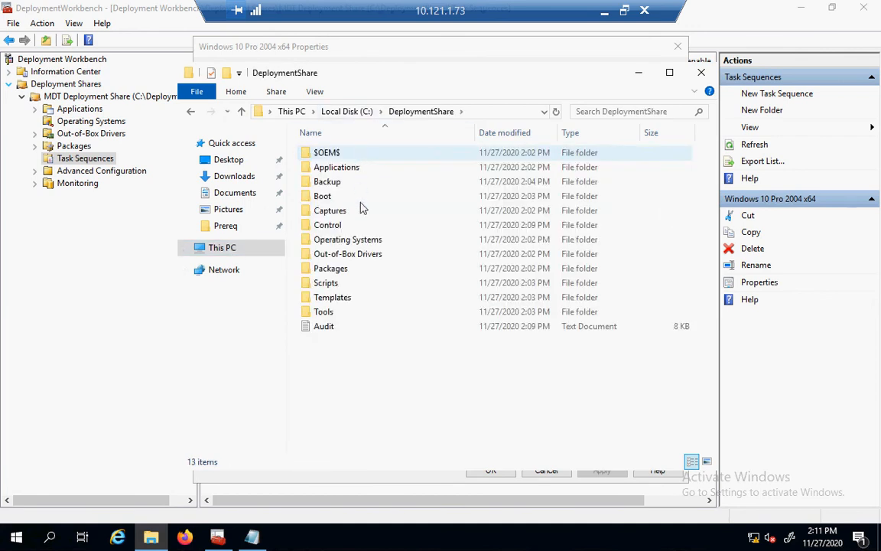
pyautogui.click(357, 241)
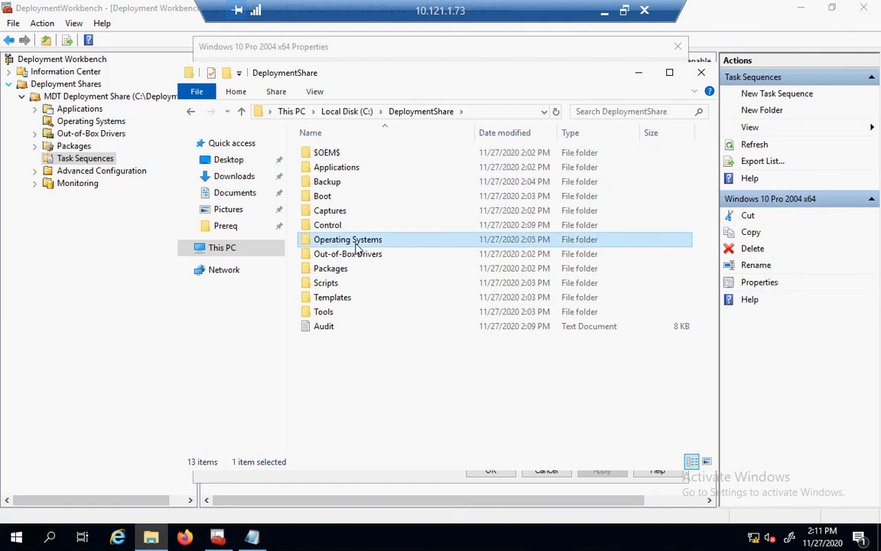
pyautogui.click(357, 244)
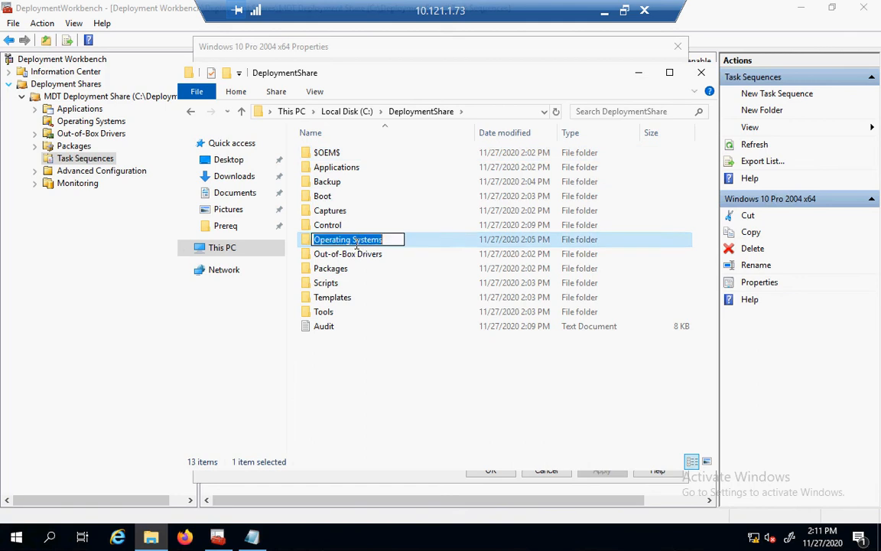
pyautogui.doubleClick(310, 243)
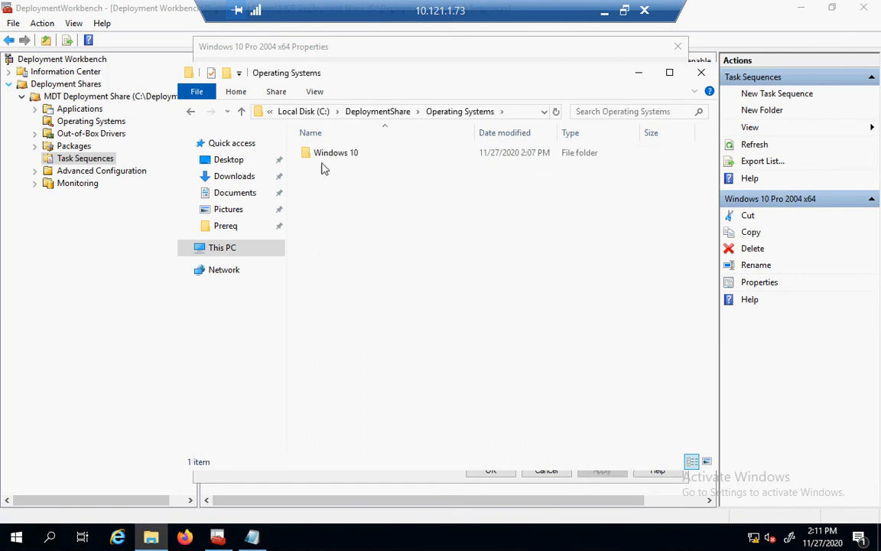
pyautogui.doubleClick(323, 157)
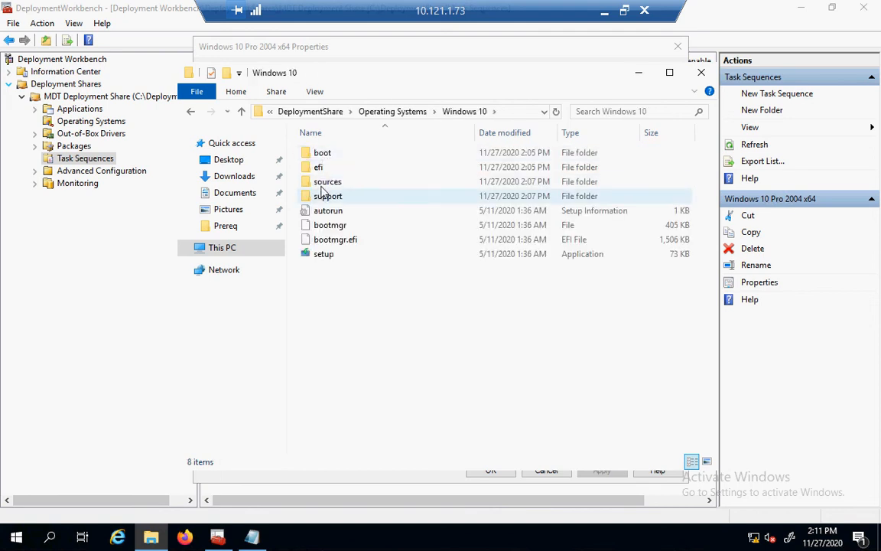
pyautogui.doubleClick(324, 184)
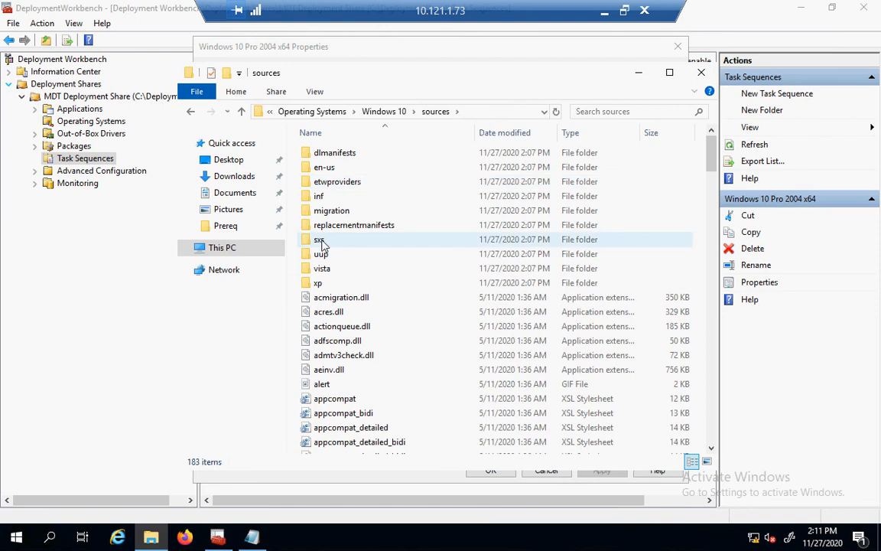
pyautogui.doubleClick(321, 240)
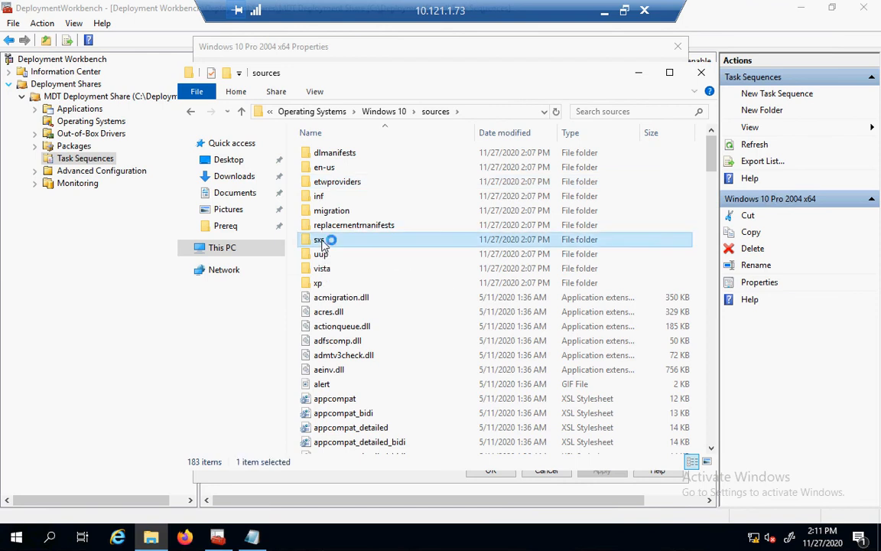
pyautogui.click(502, 113)
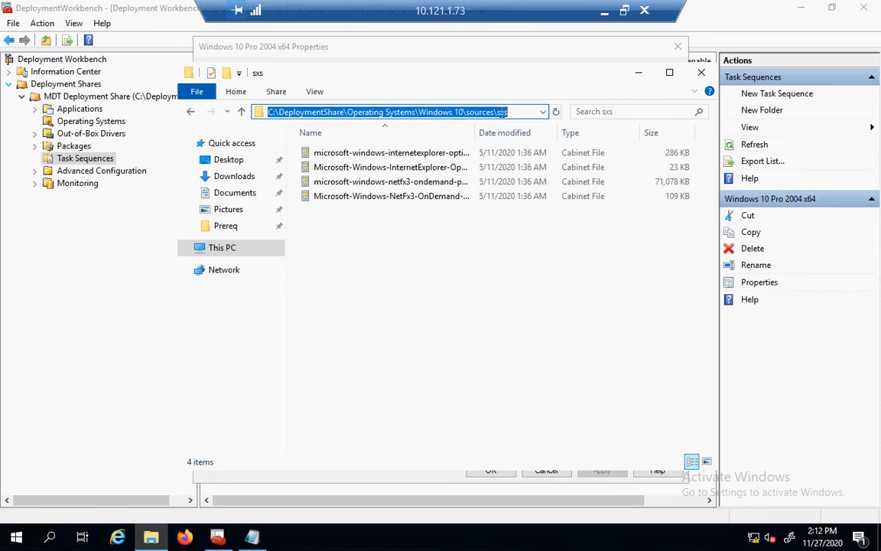
pyautogui.moveTo(515, 111); pyautogui.dragTo(348, 112)
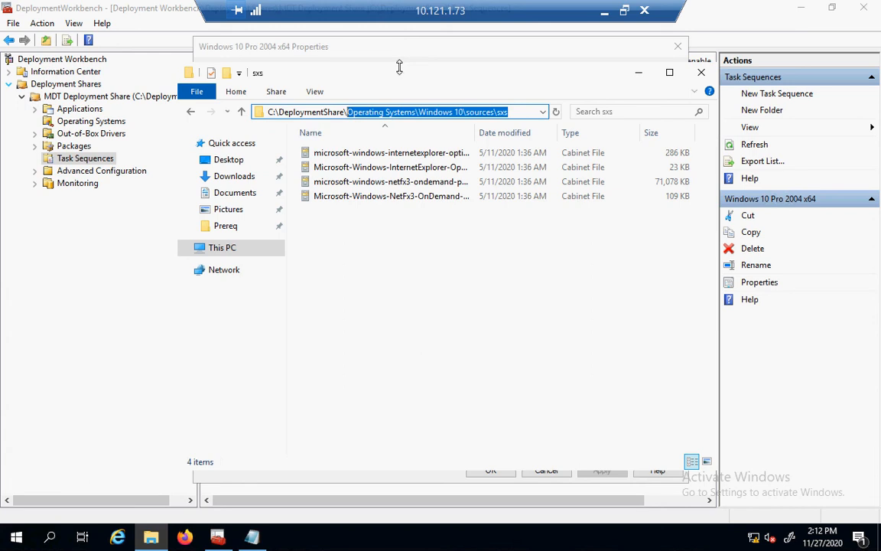
pyautogui.click(640, 75)
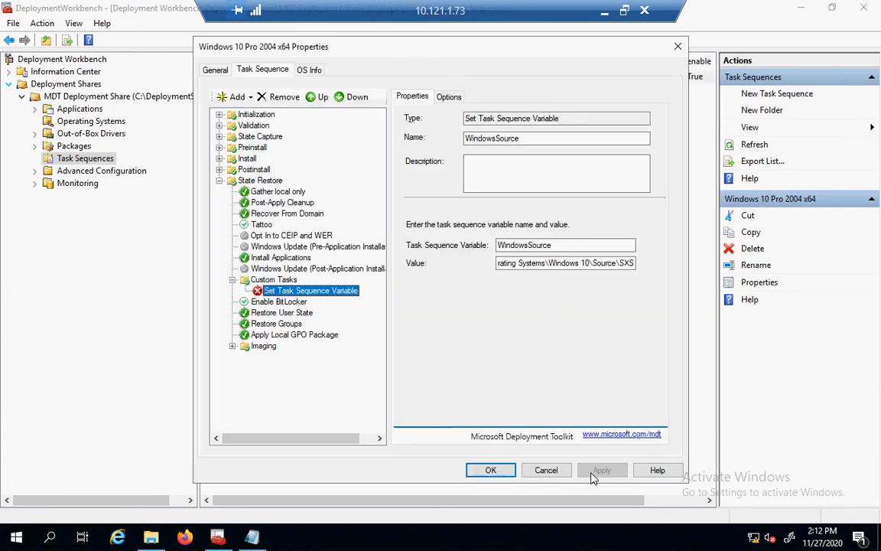
# Select the Windows Update (Post-Application Installation) step in the task sequence.
pyautogui.click(264, 268)
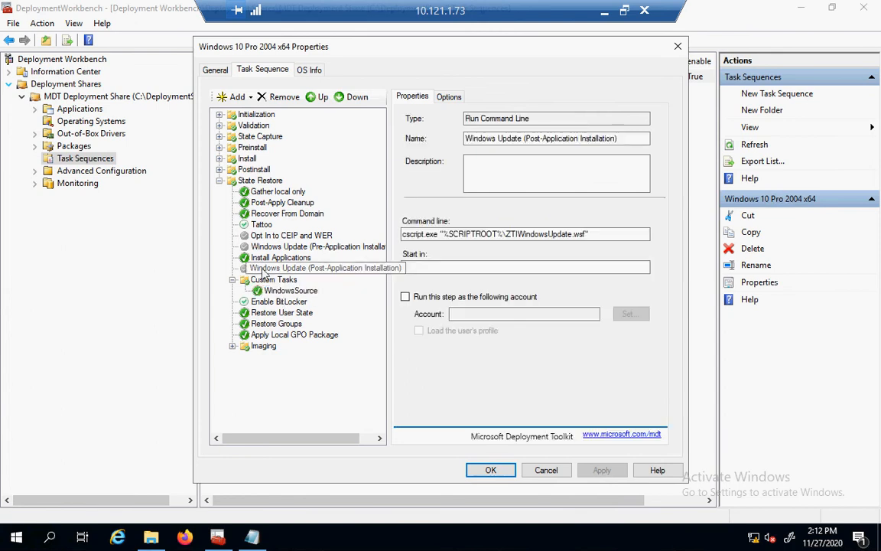
pyautogui.rightClick(264, 272)
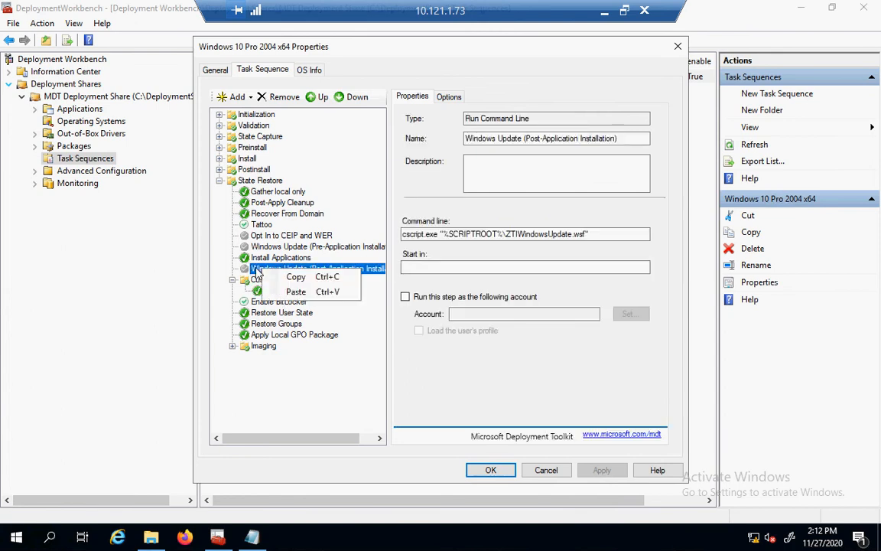
pyautogui.click(257, 273)
pyautogui.moveTo(257, 272); pyautogui.dragTo(257, 271)
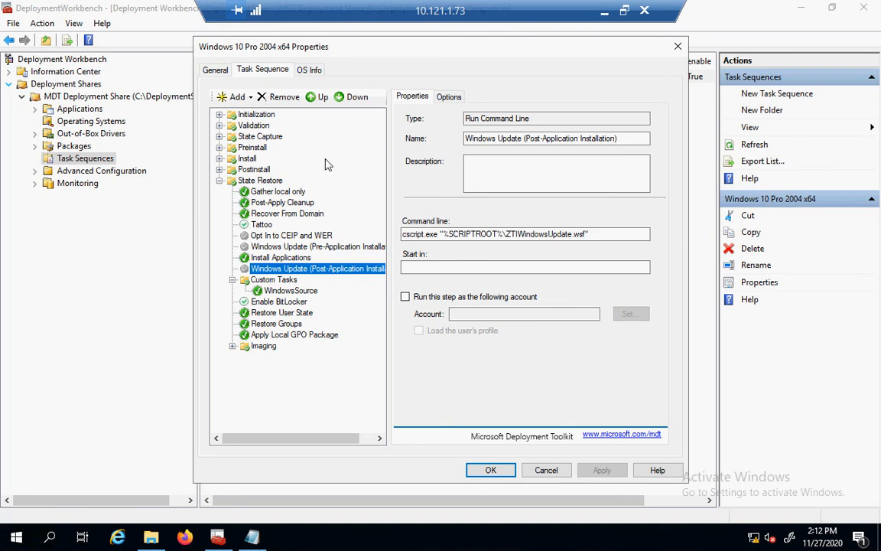
pyautogui.press('Up')
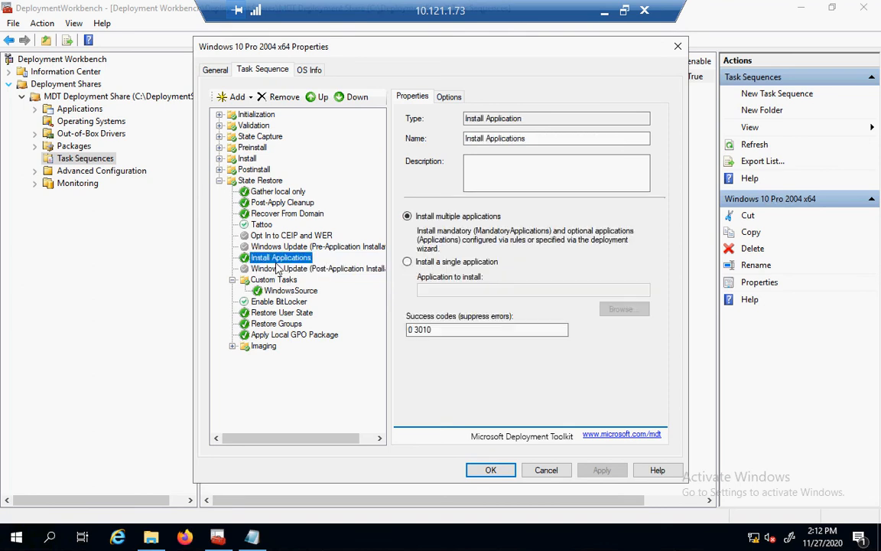
pyautogui.click(273, 270)
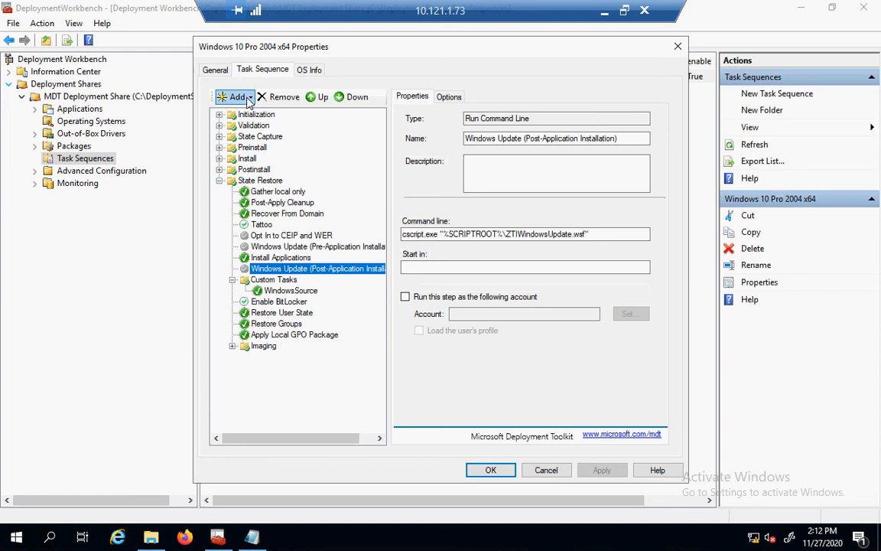
# Add an Install Roles and Features step with .NET Framework 3.5 ticked, apply, and click OK.
pyautogui.click(247, 98)
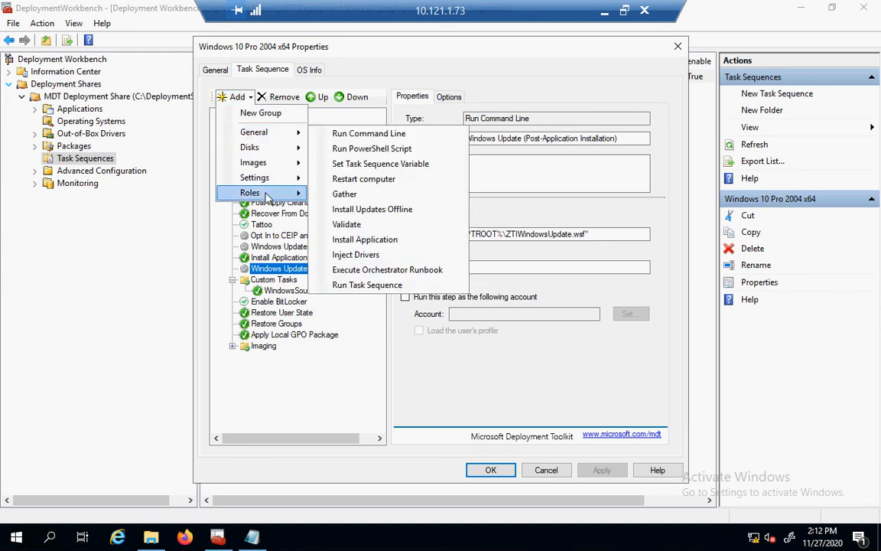
pyautogui.moveTo(267, 197)
pyautogui.click(330, 196)
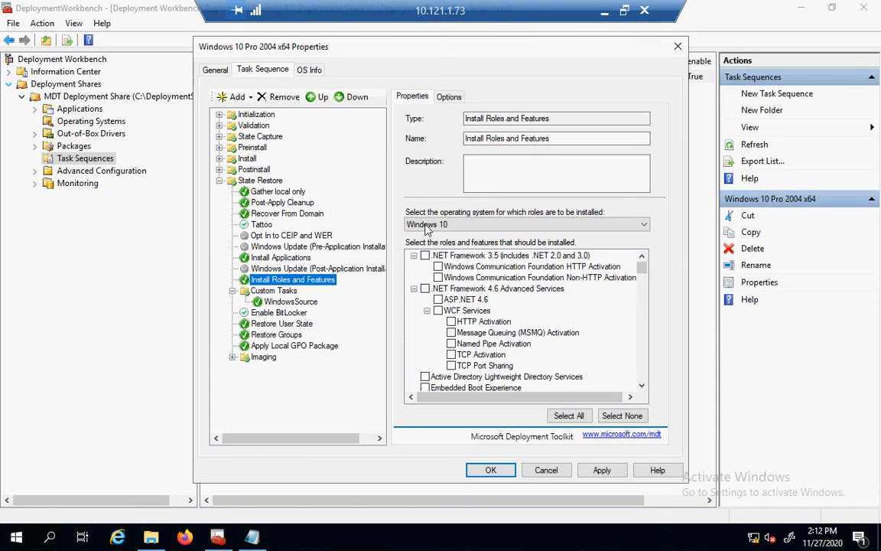
pyautogui.click(425, 256)
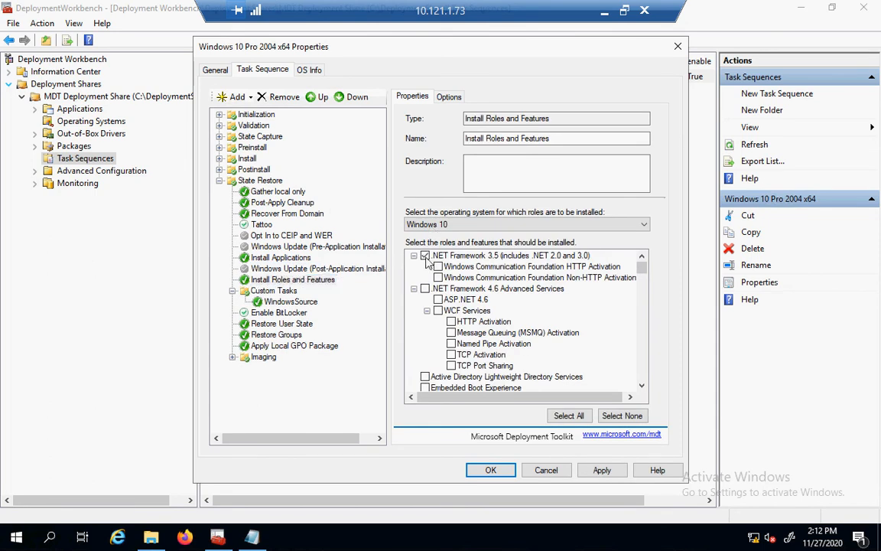
pyautogui.click(602, 470)
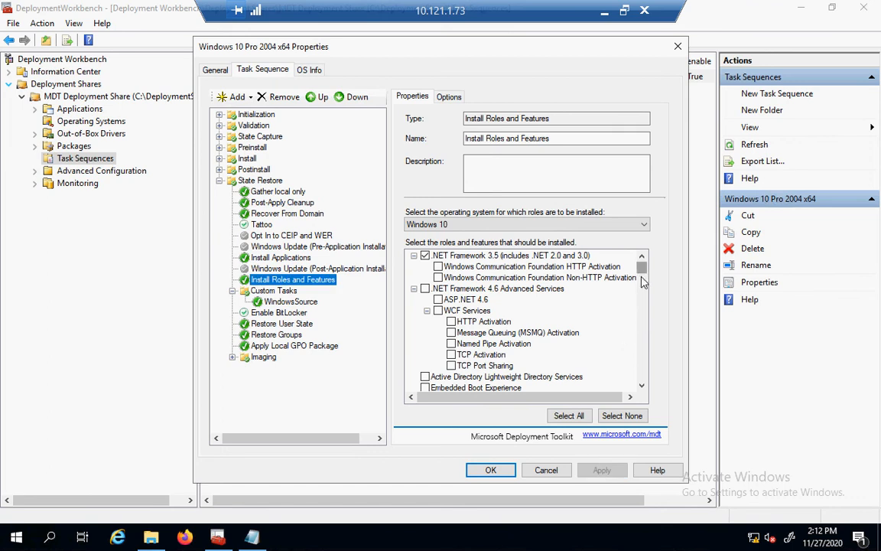
pyautogui.scroll(-9, 643, 283)
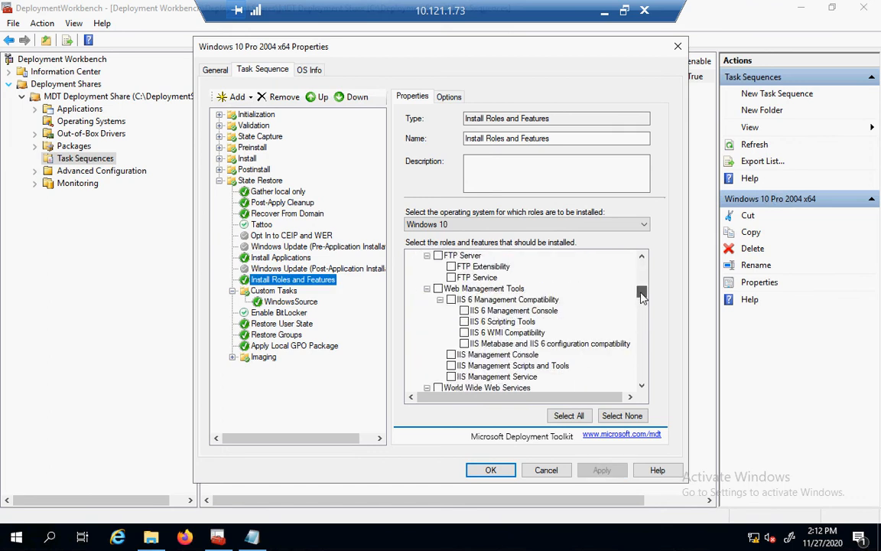
pyautogui.scroll(-7, 641, 298)
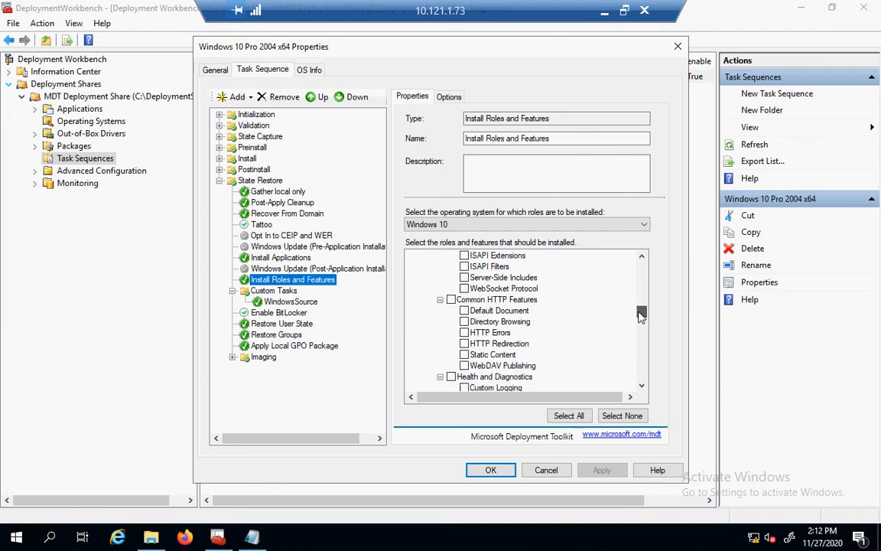
pyautogui.scroll(-6, 635, 348)
pyautogui.scroll(12, 604, 344)
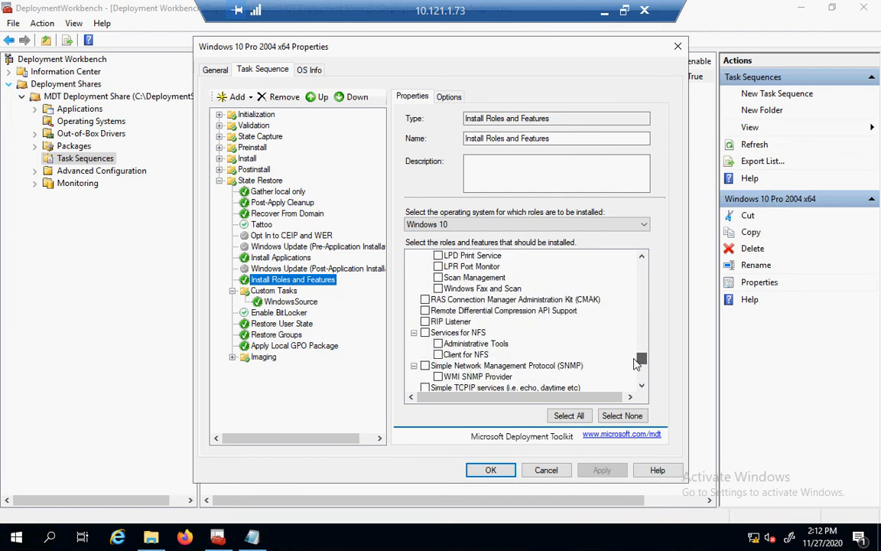
pyautogui.scroll(8, 569, 208)
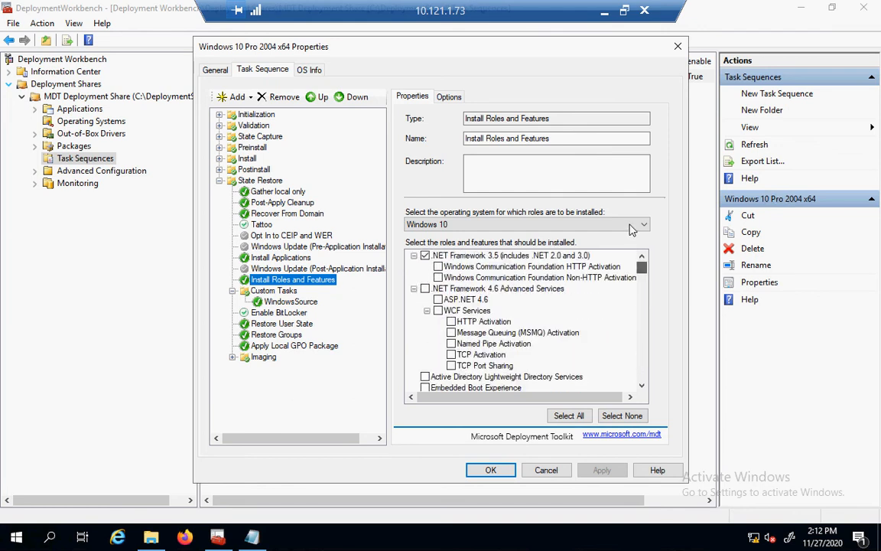
pyautogui.click(488, 471)
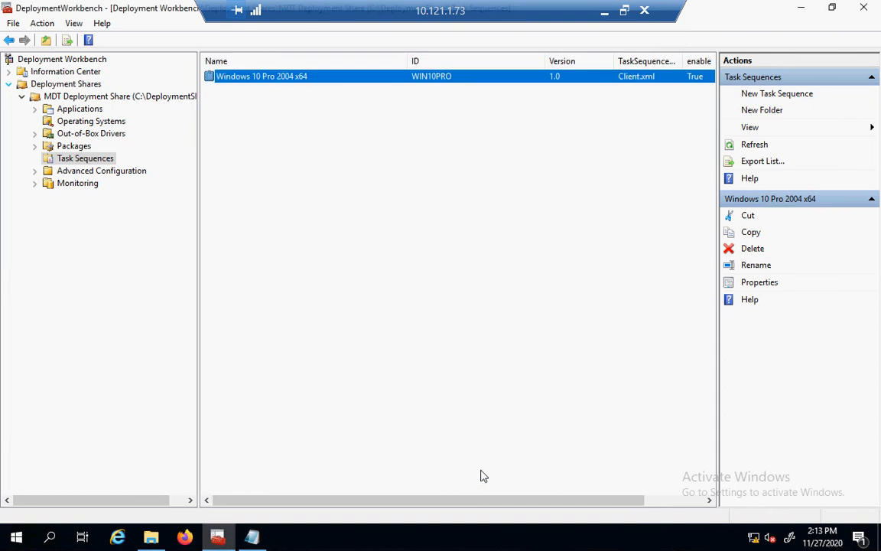
# Start a new application with source files named 'Google Chrome'.
pyautogui.click(95, 111)
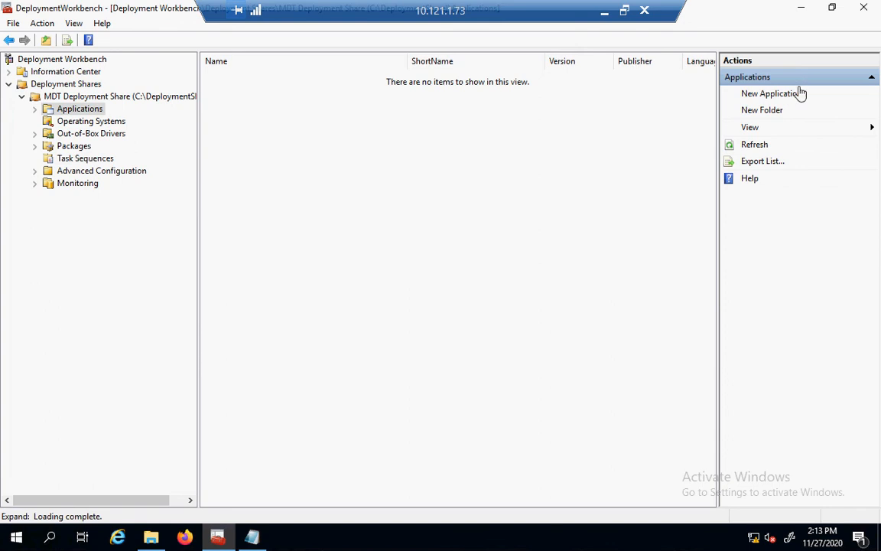
pyautogui.click(793, 98)
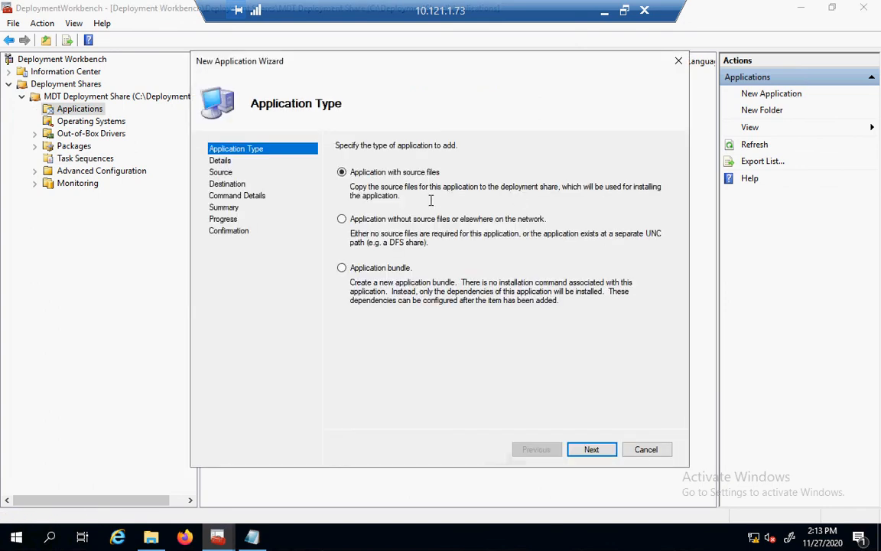
pyautogui.click(592, 450)
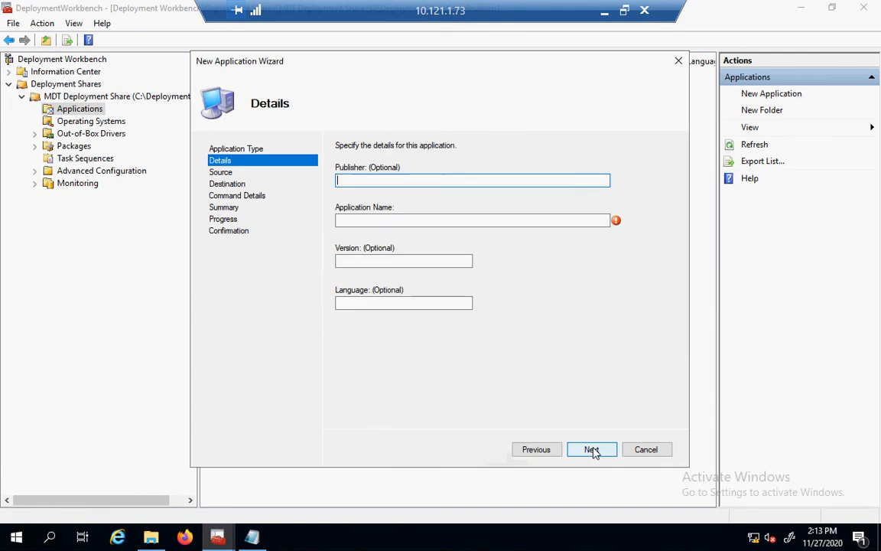
pyautogui.click(485, 221)
pyautogui.write('Goog')
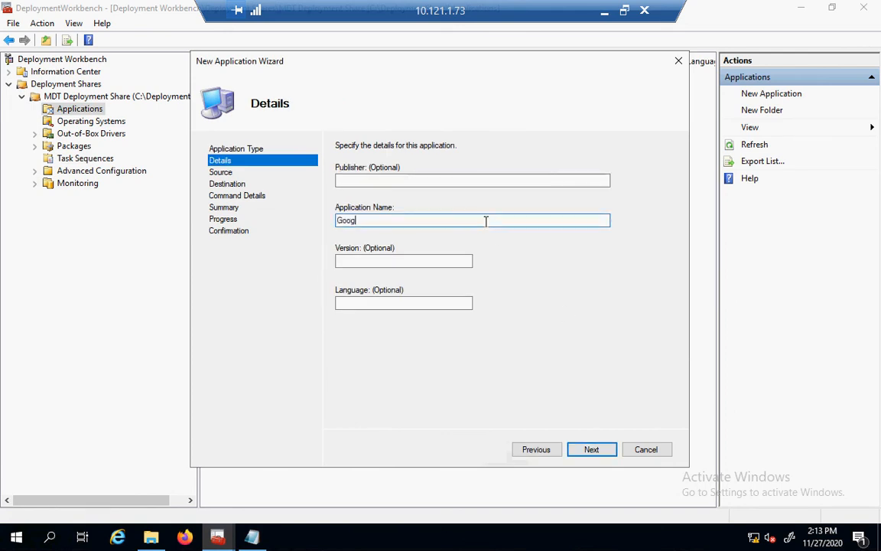
pyautogui.write('le Chrome')
pyautogui.click(591, 451)
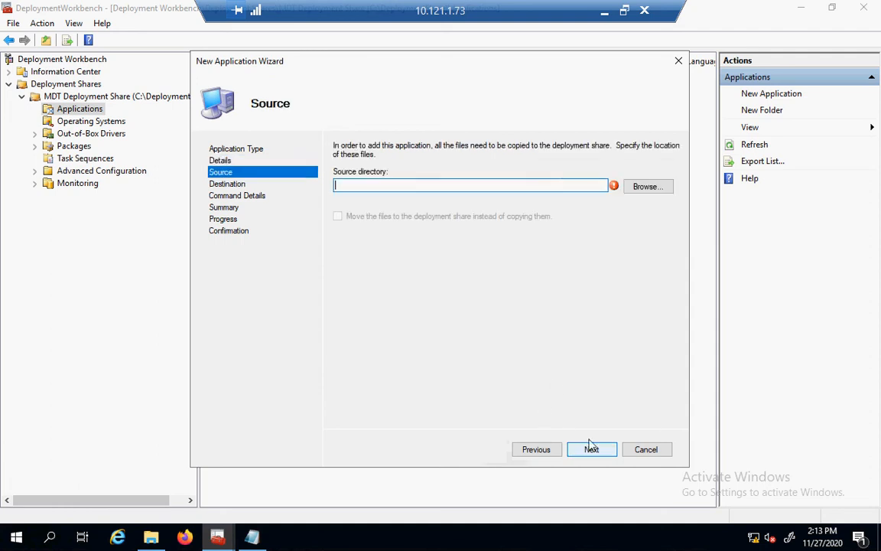
# Set the source directory to C:\Prereq\Chrome and accept the Google Chrome destination folder.
pyautogui.click(651, 186)
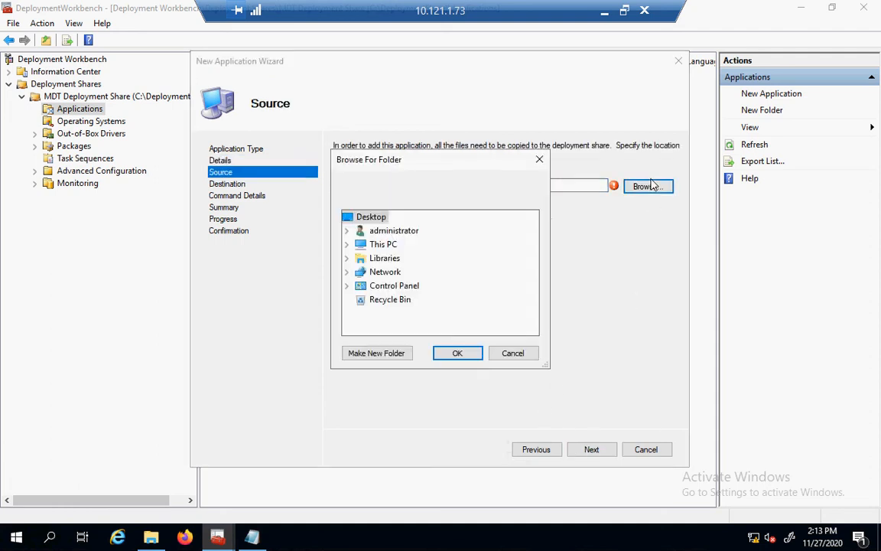
pyautogui.click(351, 247)
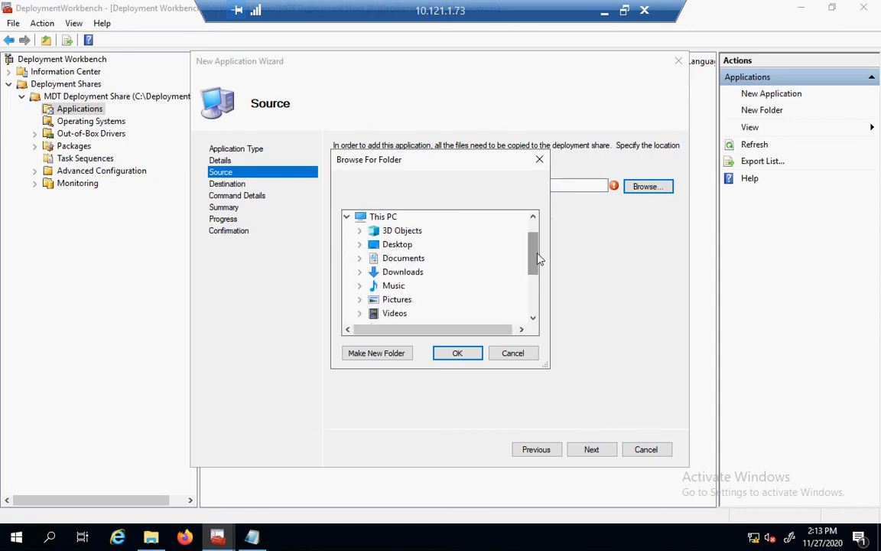
pyautogui.scroll(-2, 533, 277)
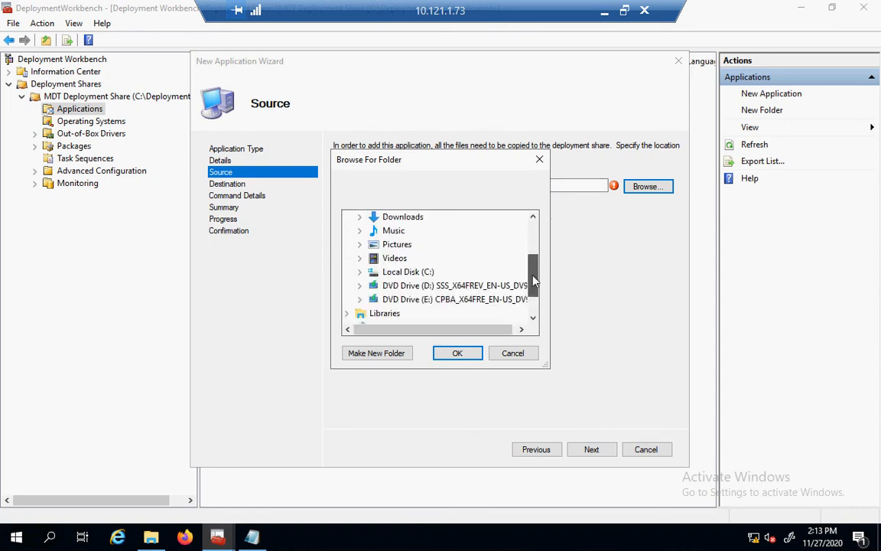
pyautogui.click(361, 272)
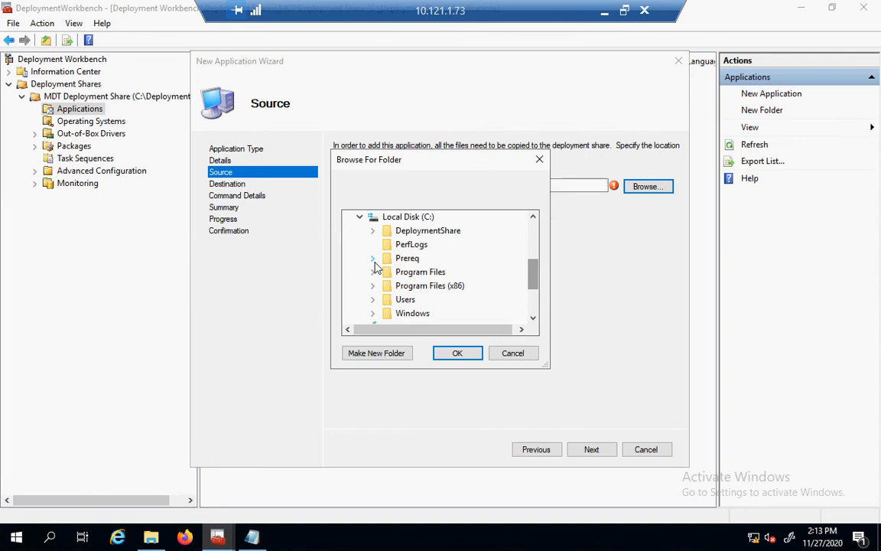
pyautogui.click(373, 259)
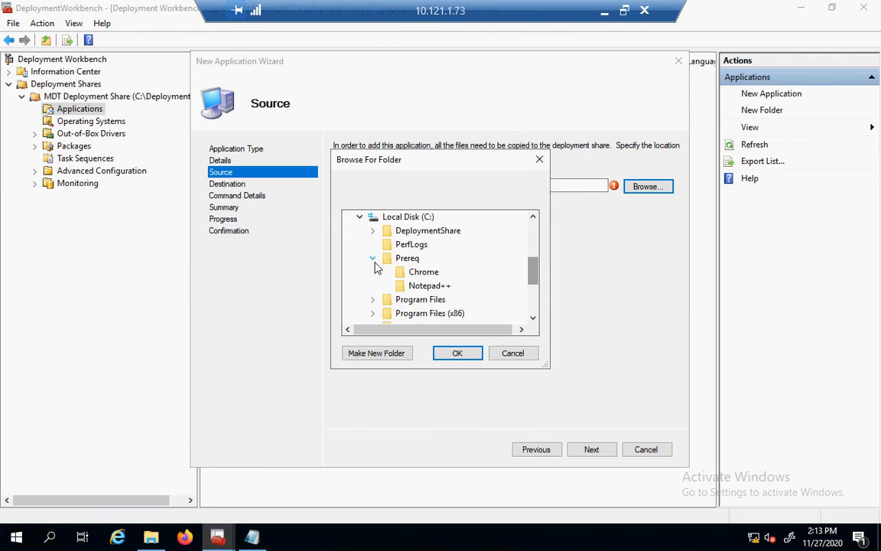
pyautogui.click(417, 274)
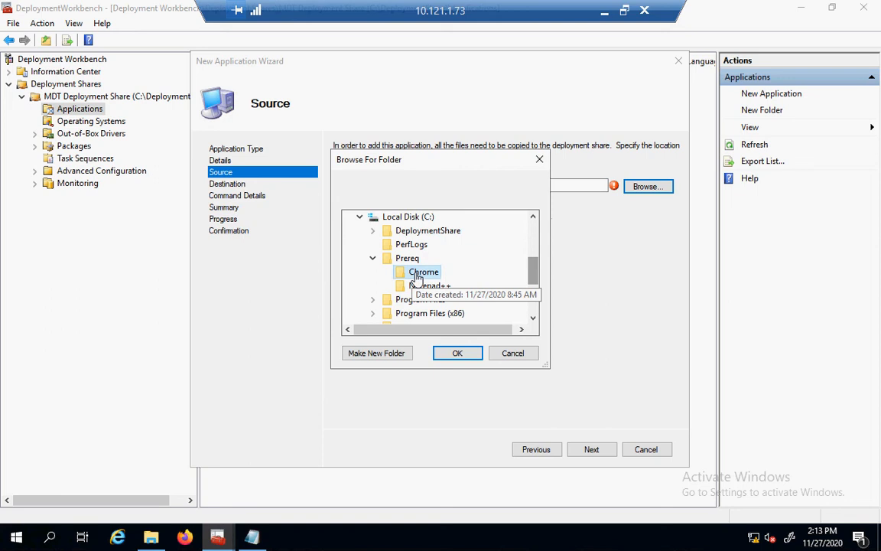
pyautogui.click(458, 353)
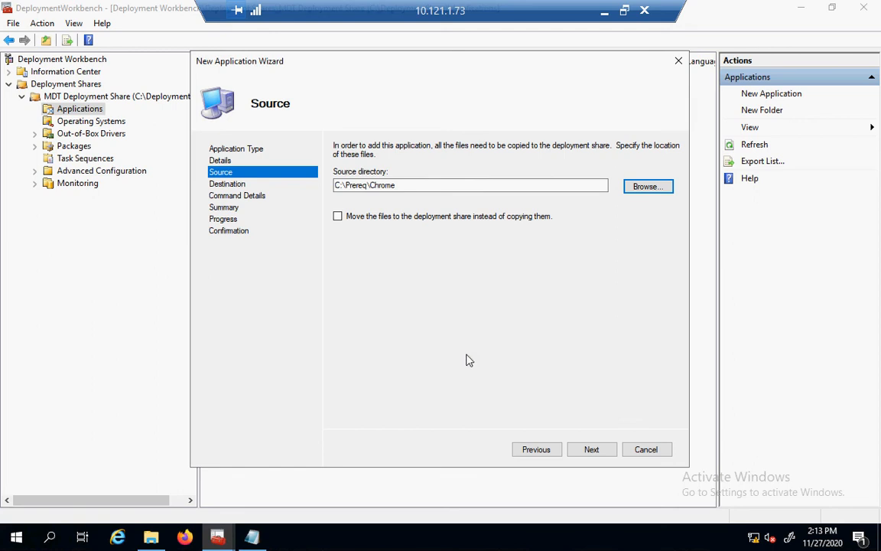
pyautogui.click(591, 449)
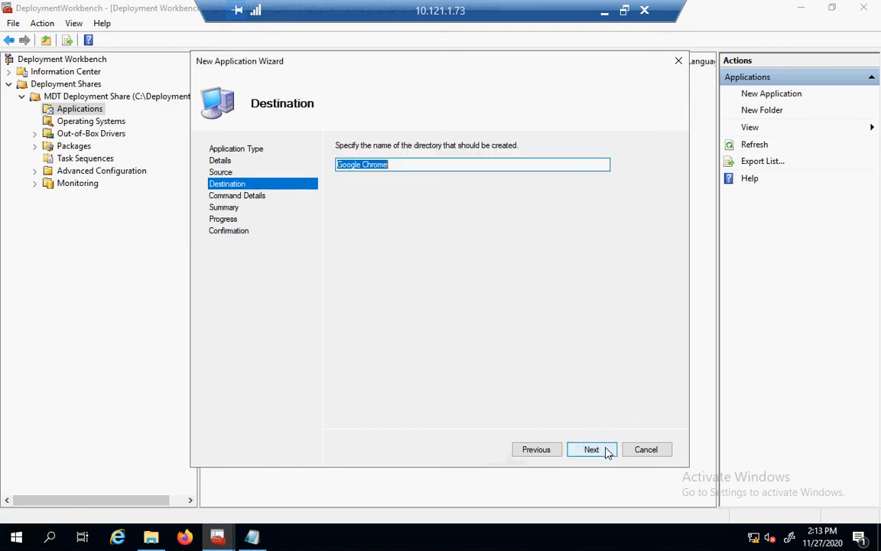
pyautogui.click(593, 449)
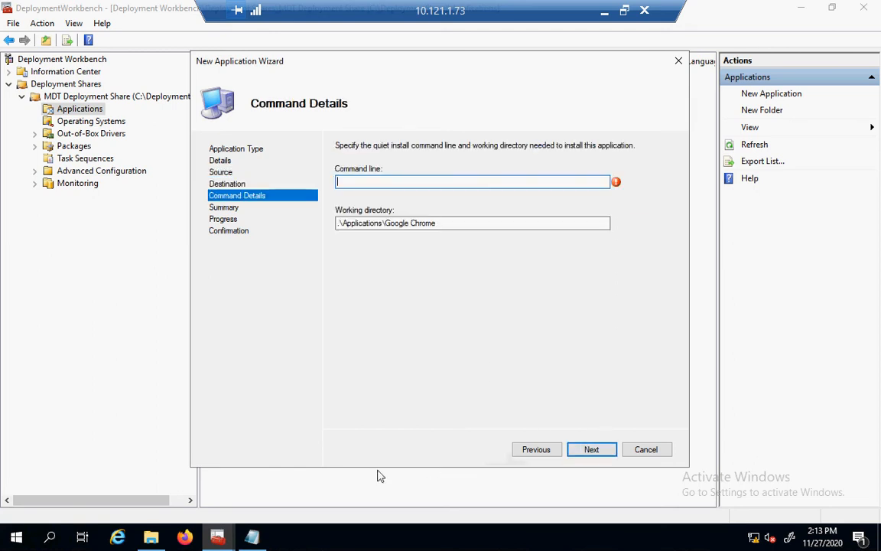
# Close the WindowsSource notes in Notepad.
pyautogui.click(149, 544)
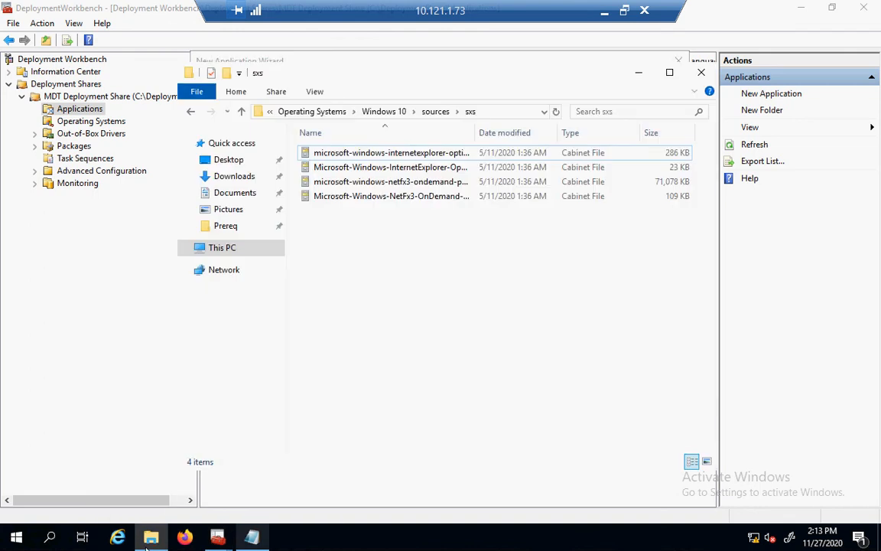
pyautogui.click(150, 541)
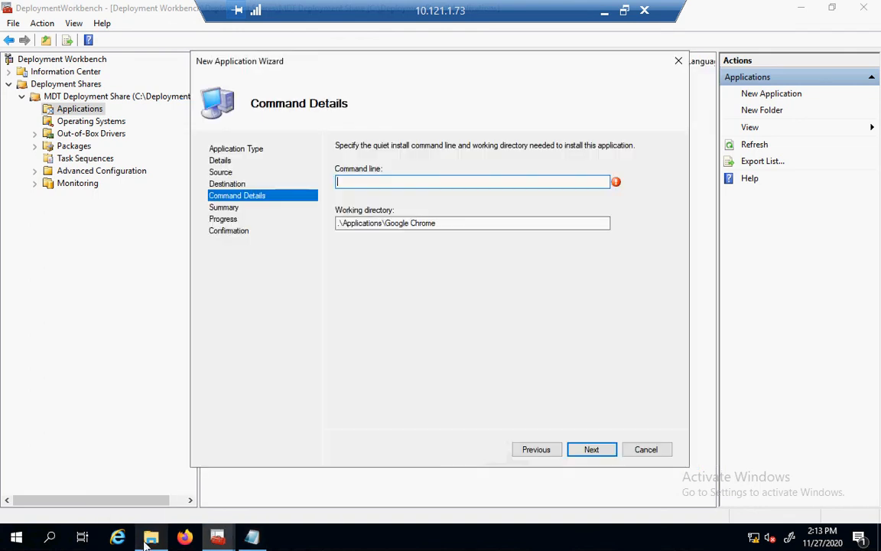
pyautogui.click(252, 539)
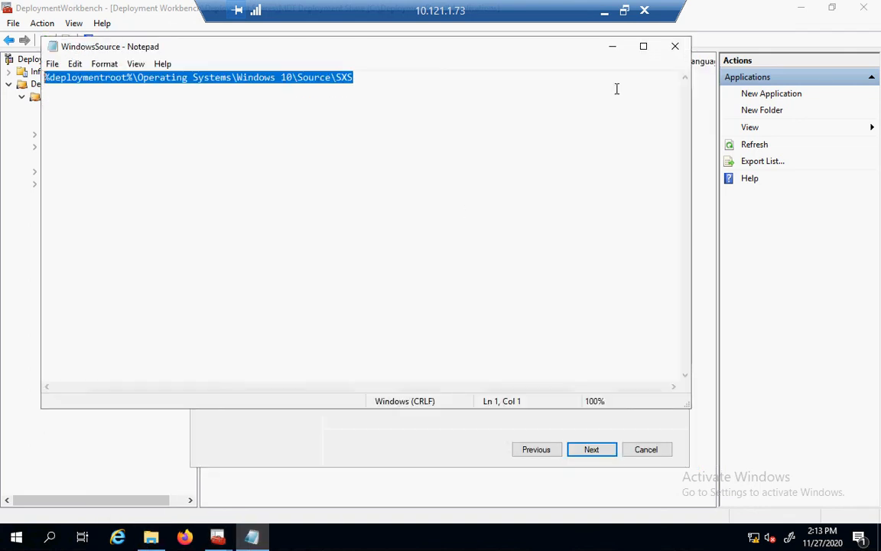
pyautogui.click(676, 47)
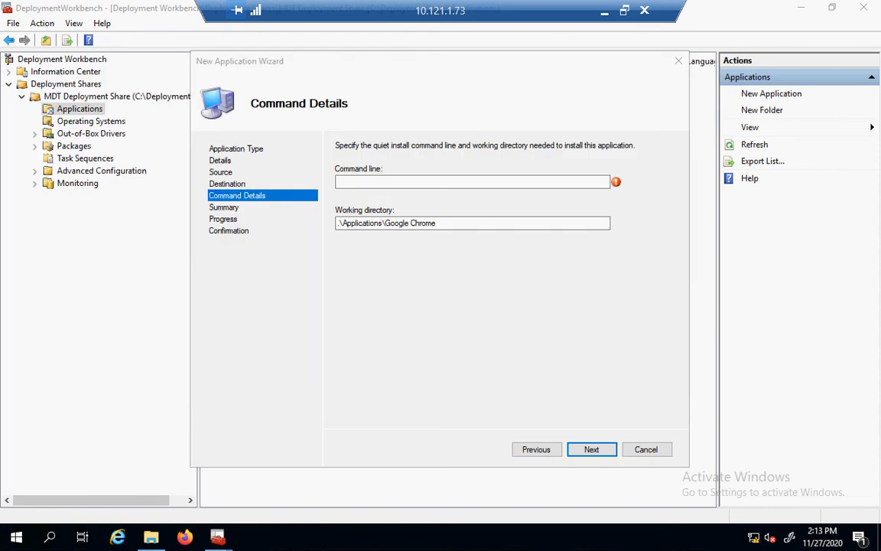
# Open the applications notes in C:\Prereq and select Chrome's msiexec /I googlechromestandaloneenterprise.msi /qn line.
pyautogui.click(148, 539)
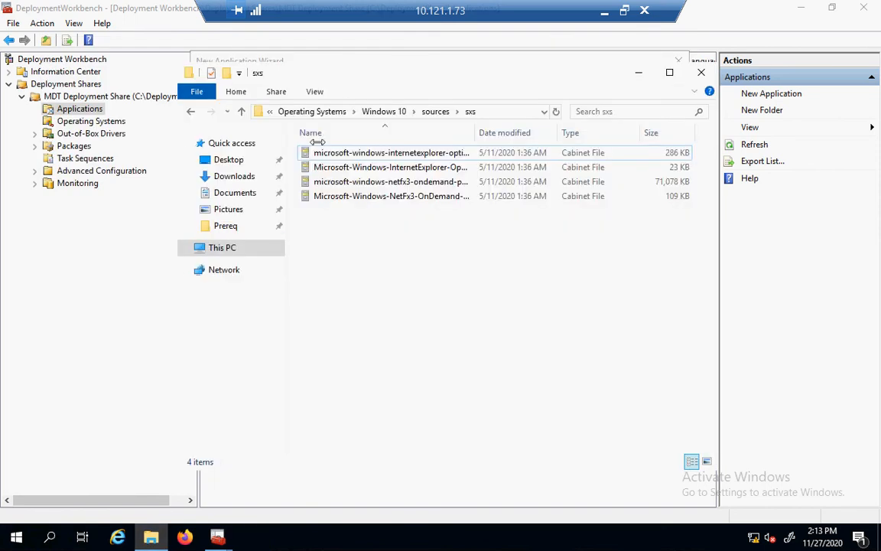
pyautogui.click(497, 113)
pyautogui.write('C:')
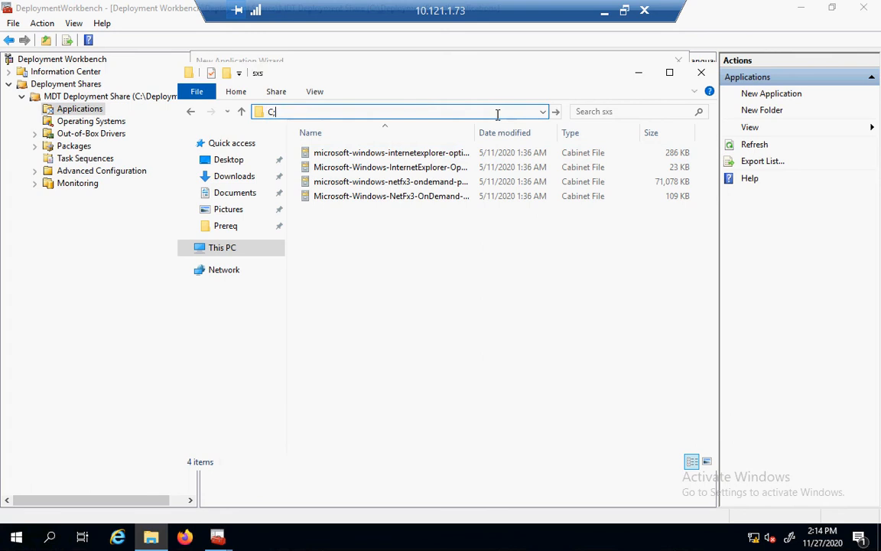
pyautogui.write('\\pre')
pyautogui.press('BackSpace')
pyautogui.press('BackSpace')
pyautogui.press('BackSpace')
pyautogui.press('BackSpace')
pyautogui.press('BackSpace')
pyautogui.write(':\\prereq')
pyautogui.press('Return')
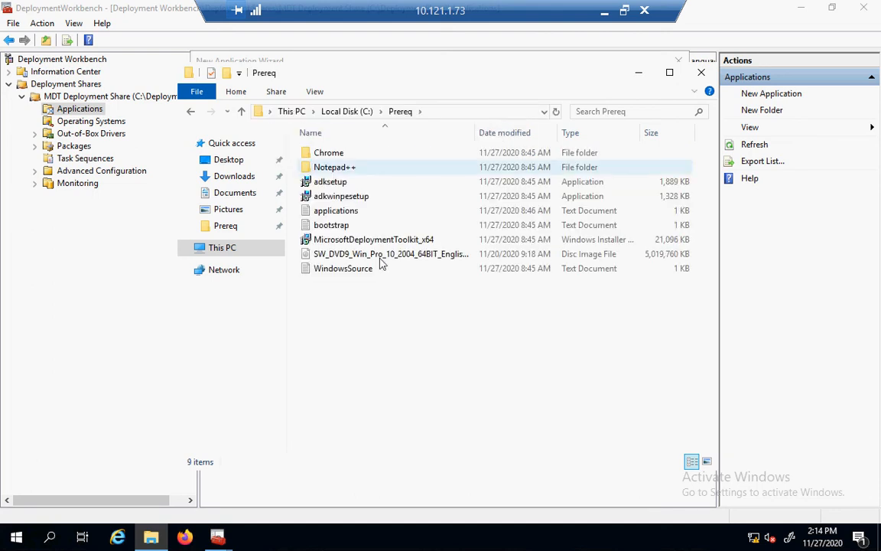
pyautogui.doubleClick(337, 214)
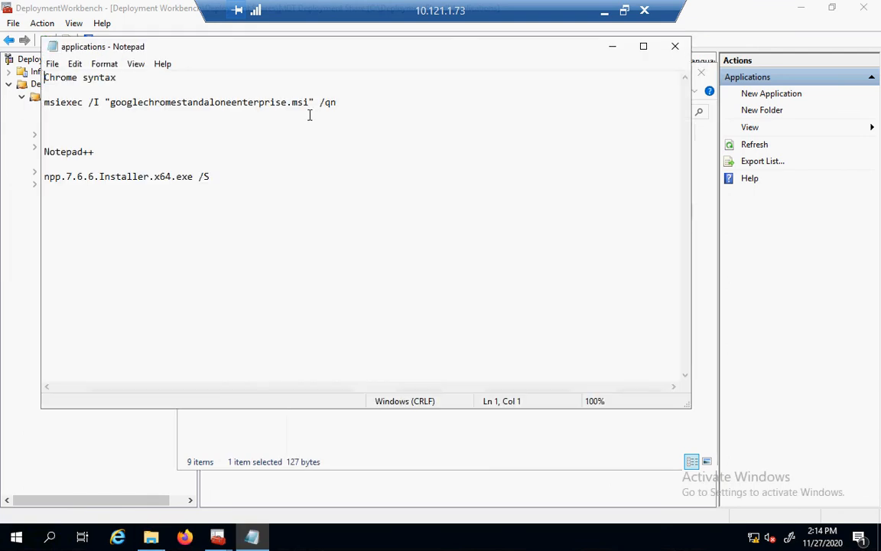
pyautogui.moveTo(339, 103); pyautogui.dragTo(44, 95)
pyautogui.hotkey('ctrl', 'c')
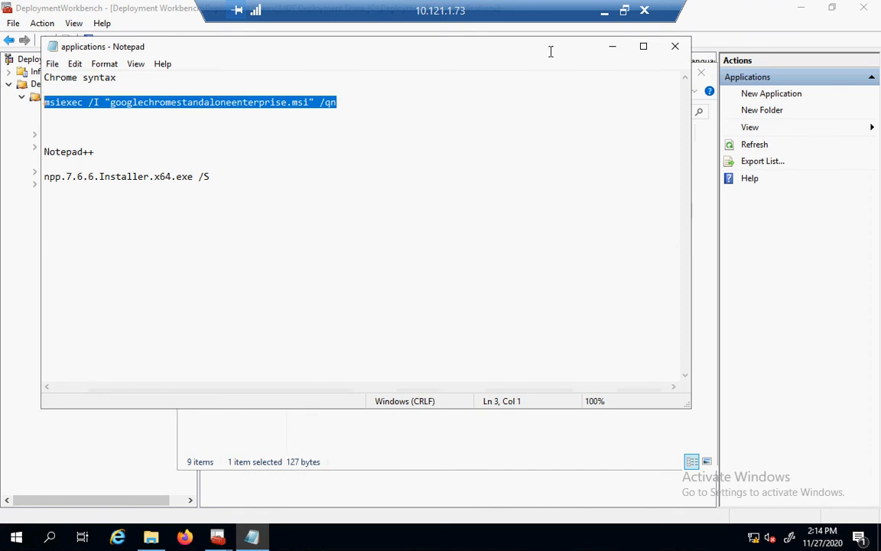
pyautogui.click(609, 55)
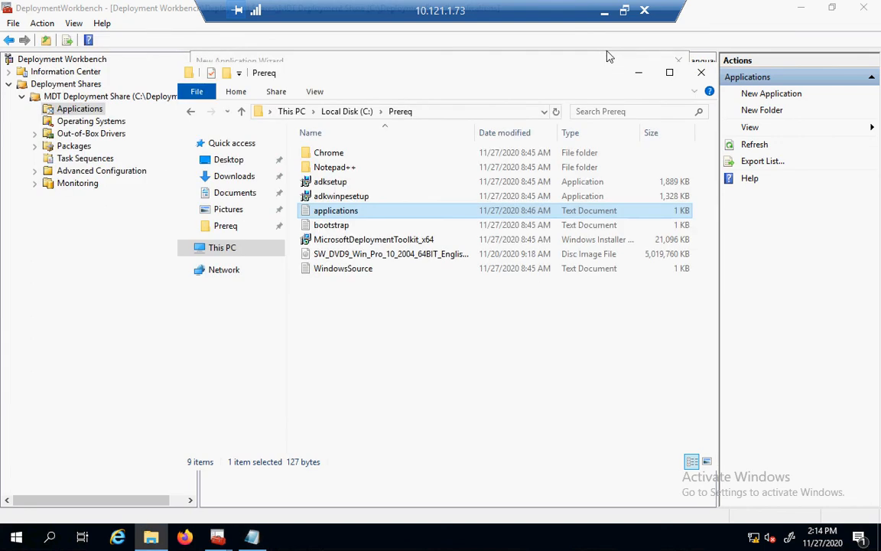
pyautogui.click(641, 77)
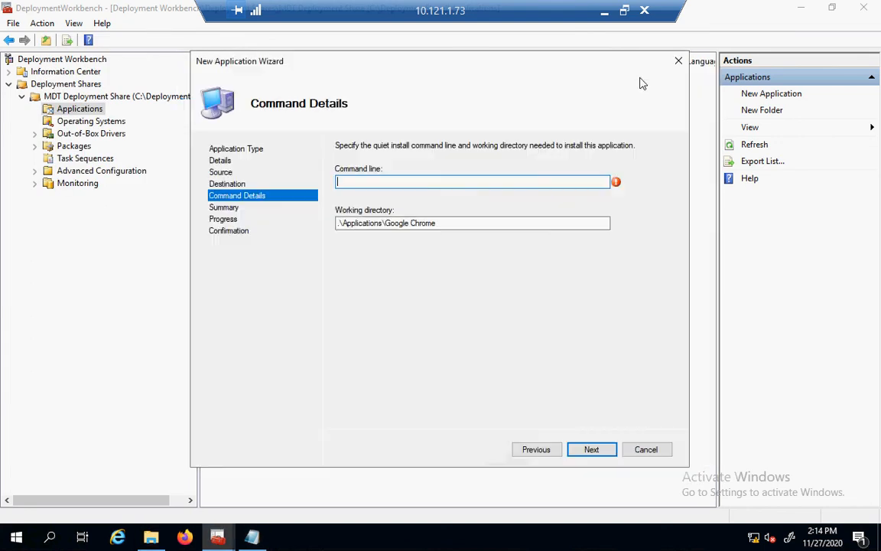
# Paste the msiexec /I "googlechromestandaloneenterprise.msi" /qn command line and complete the Chrome import.
pyautogui.rightClick(504, 181)
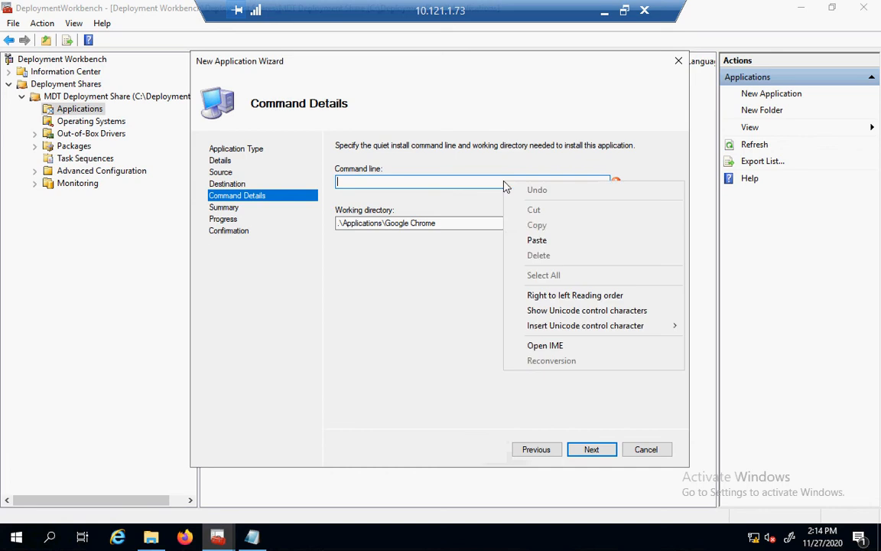
pyautogui.click(536, 241)
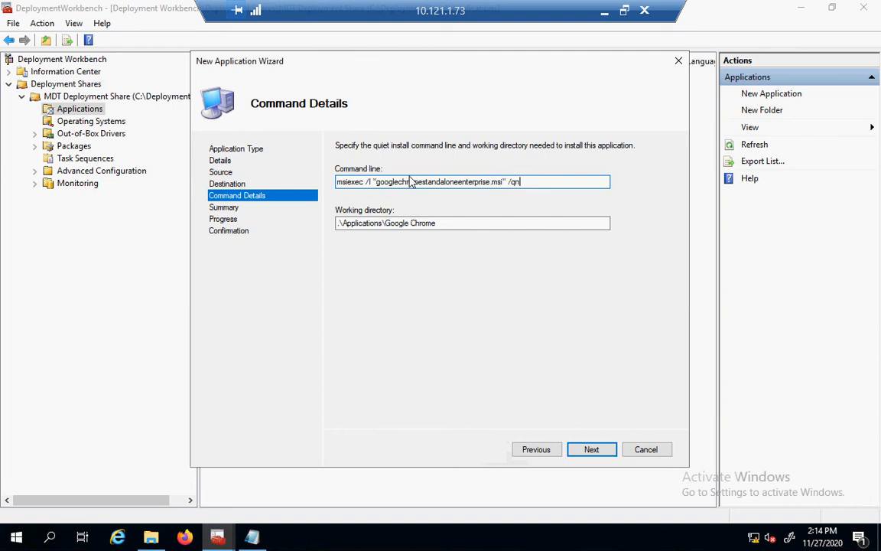
pyautogui.click(593, 451)
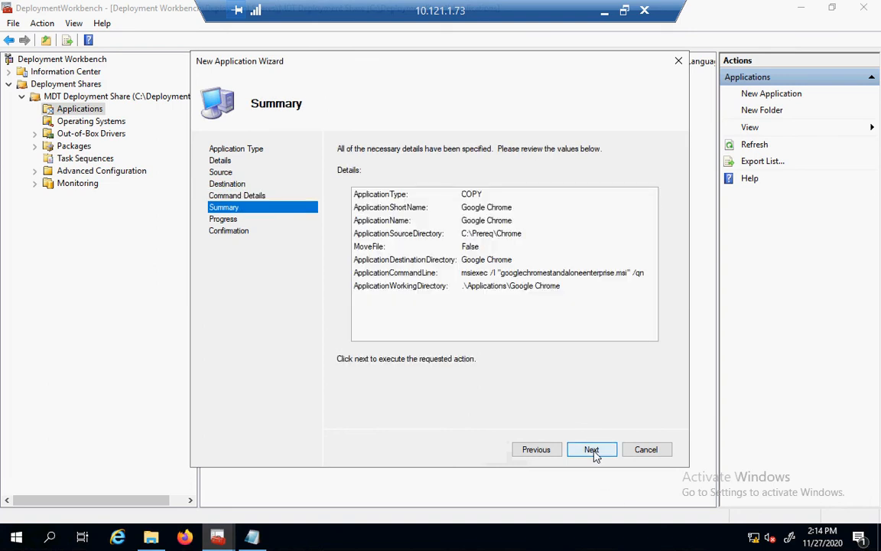
pyautogui.click(593, 451)
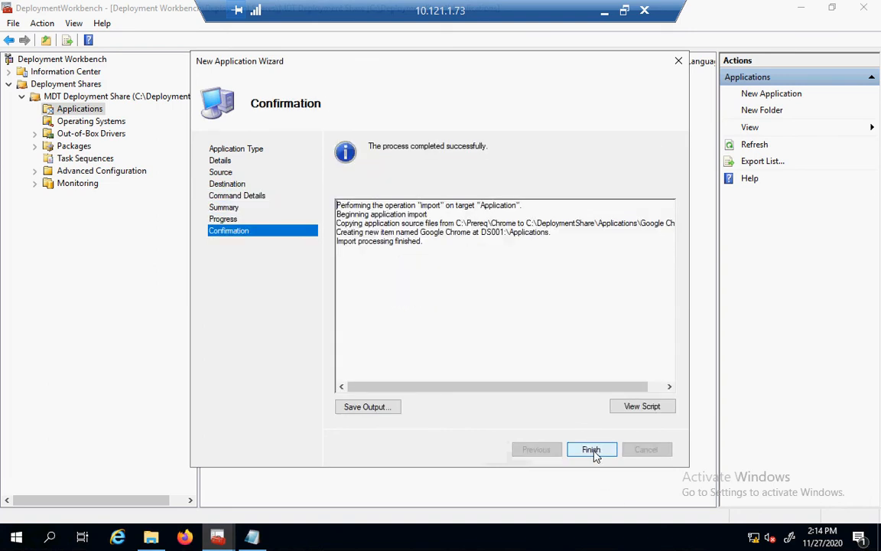
pyautogui.click(594, 451)
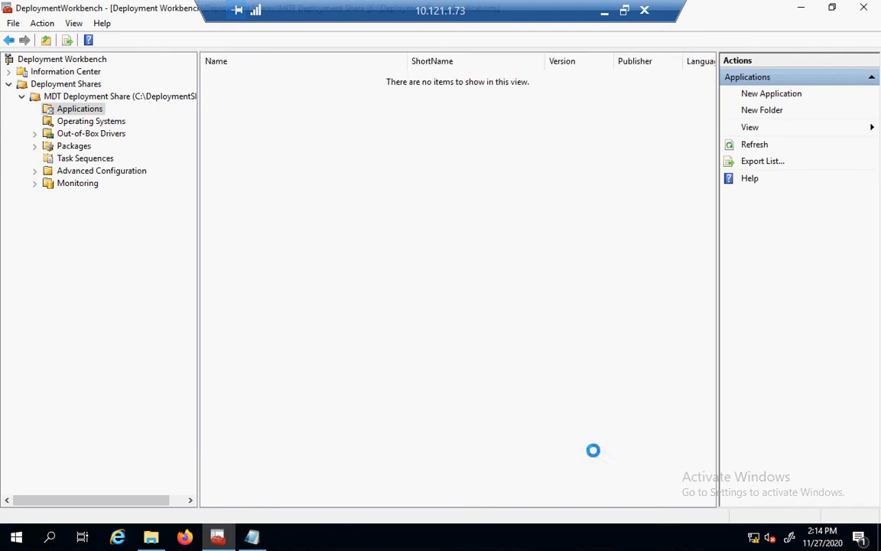
# Start a new source-files application and name it Notepad++.
pyautogui.click(765, 94)
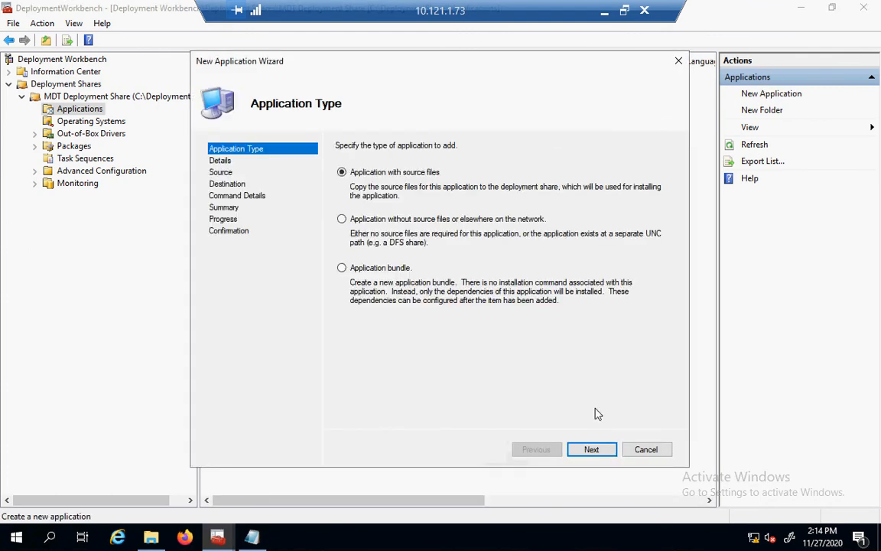
pyautogui.doubleClick(595, 450)
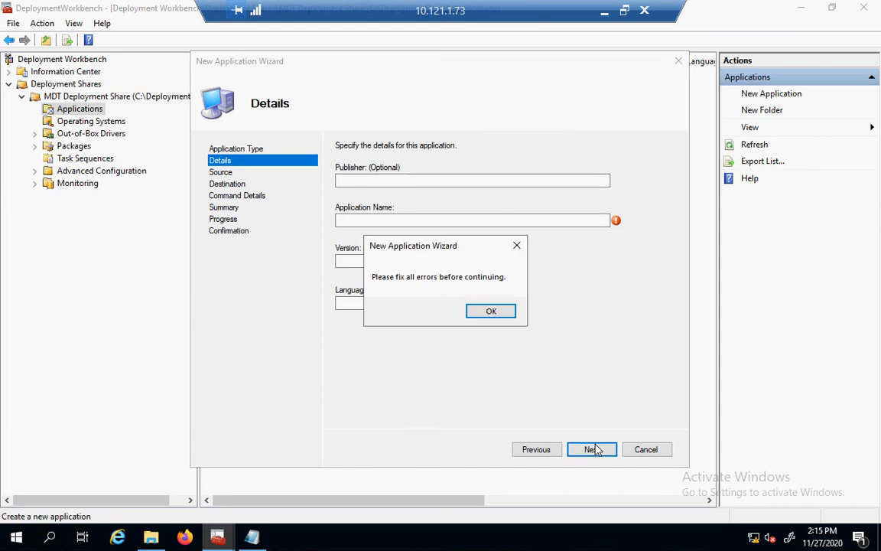
pyautogui.click(485, 314)
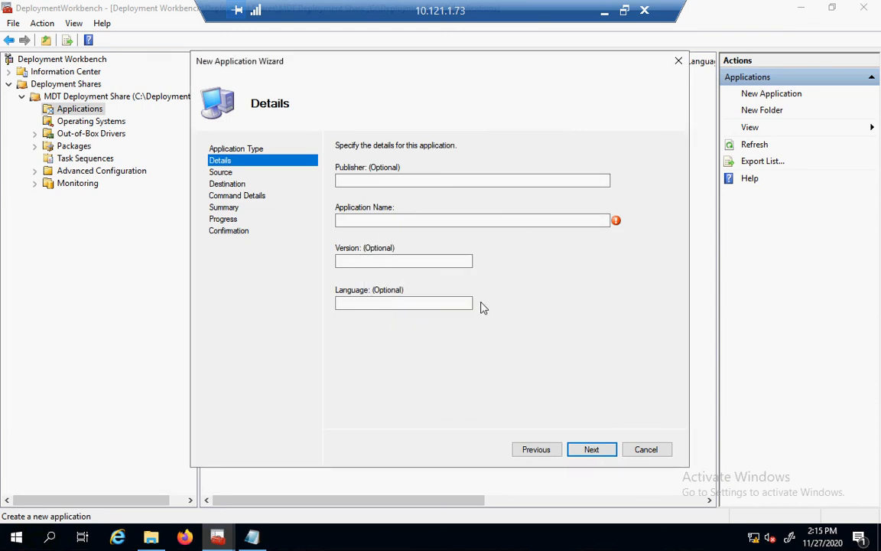
pyautogui.click(445, 222)
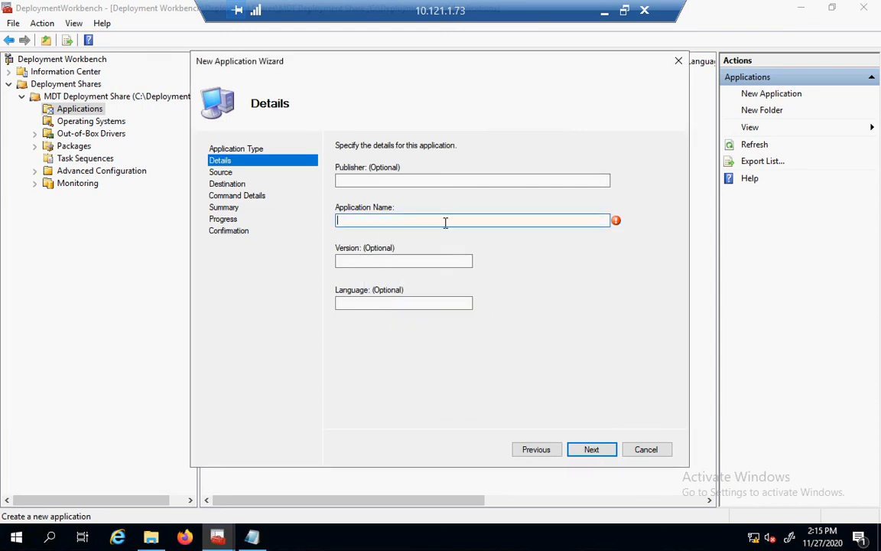
pyautogui.write('Notepad++')
pyautogui.click(592, 450)
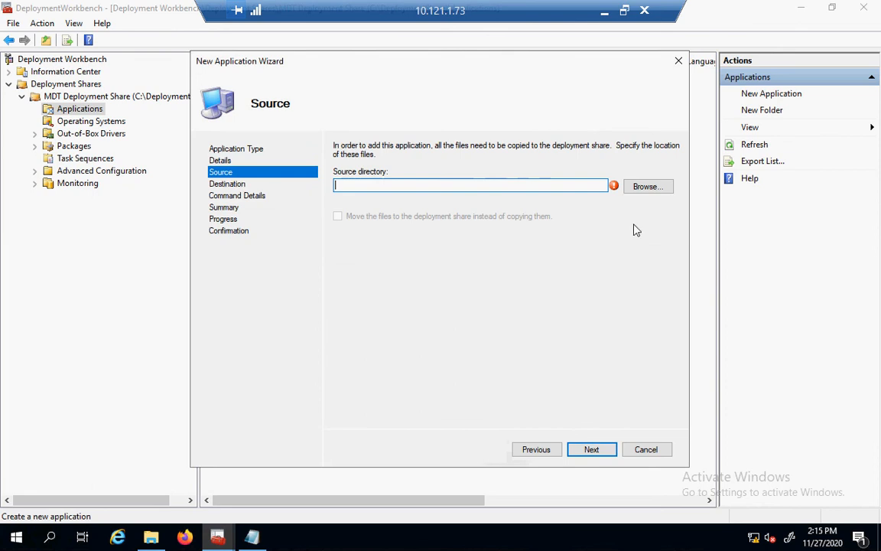
# Set the application's source directory to C:\Prereq\Notepad++.
pyautogui.click(635, 191)
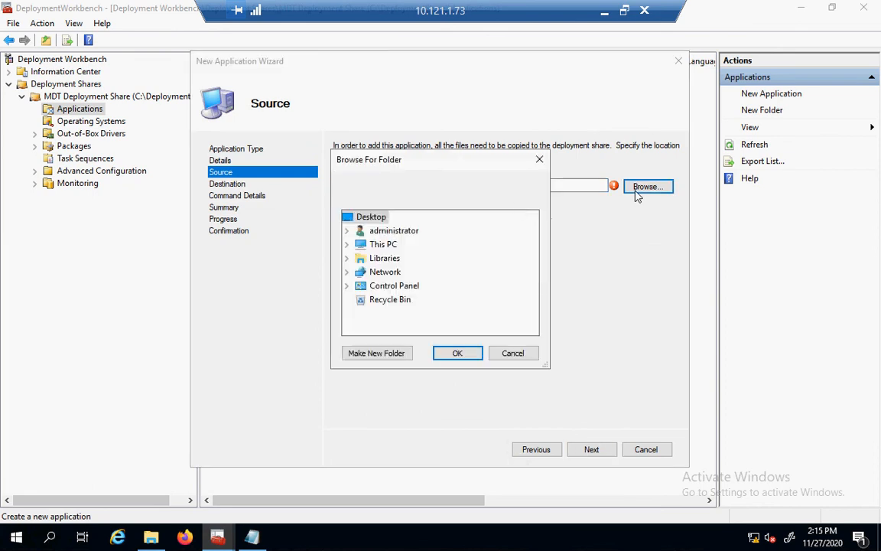
pyautogui.click(350, 249)
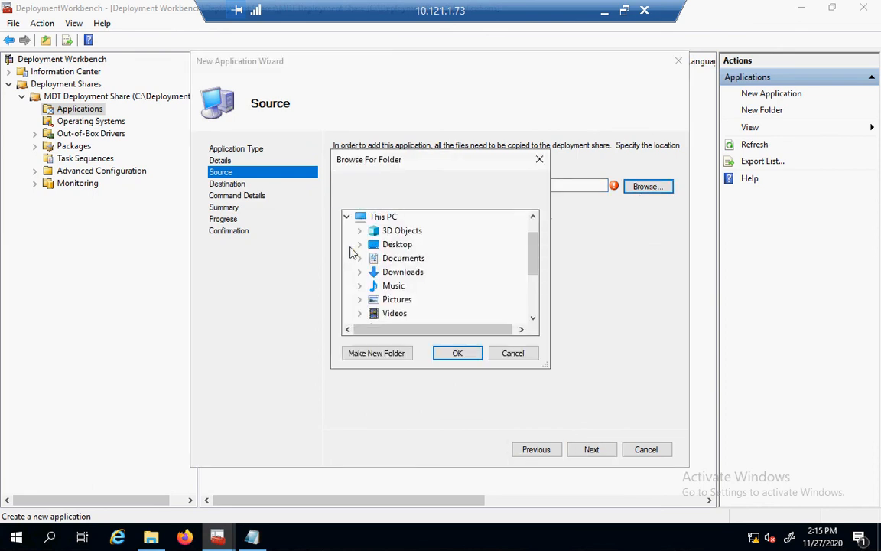
pyautogui.click(536, 306)
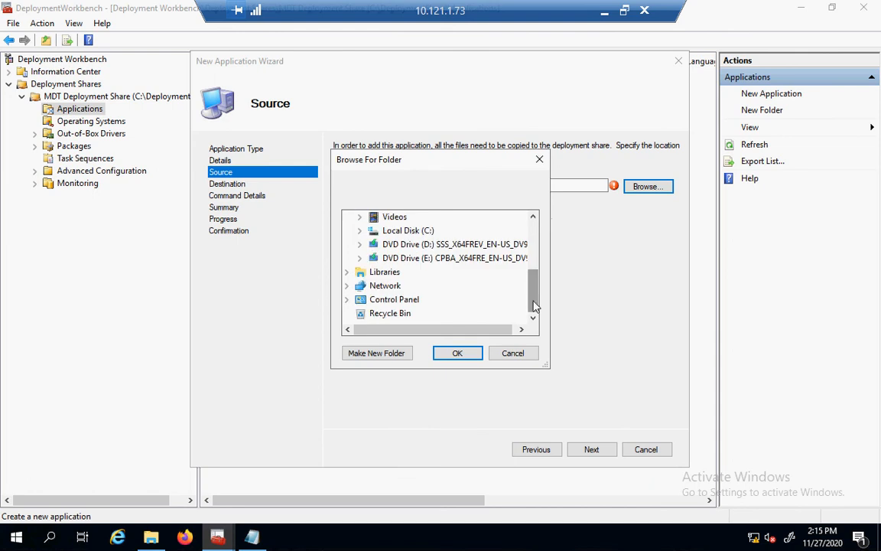
pyautogui.click(360, 231)
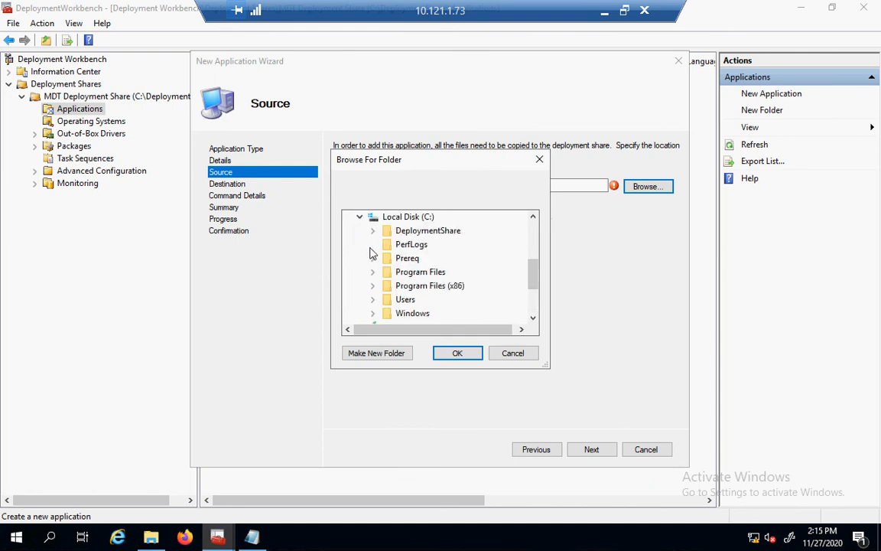
pyautogui.click(373, 259)
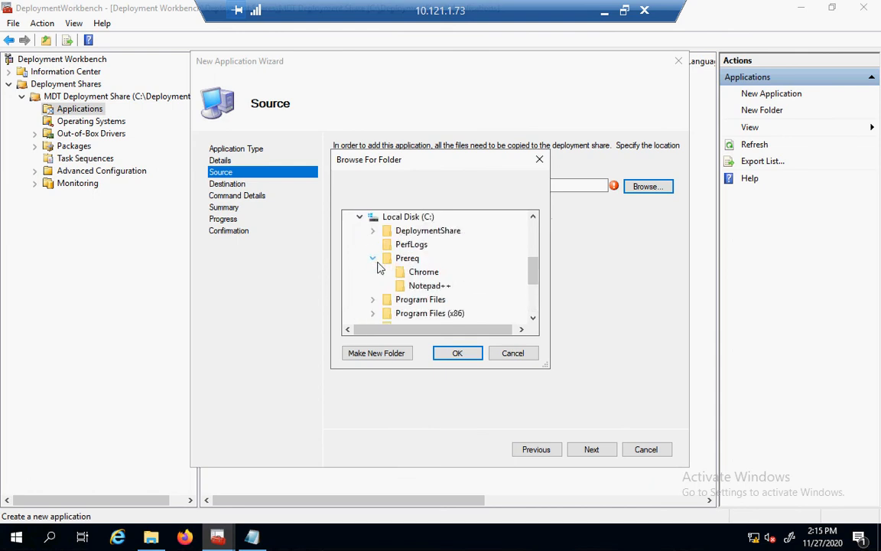
pyautogui.click(414, 287)
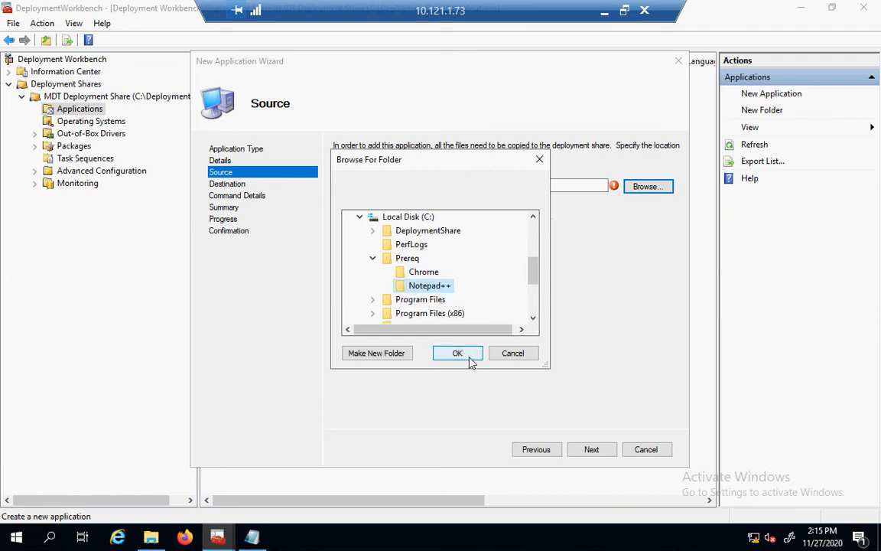
pyautogui.click(458, 354)
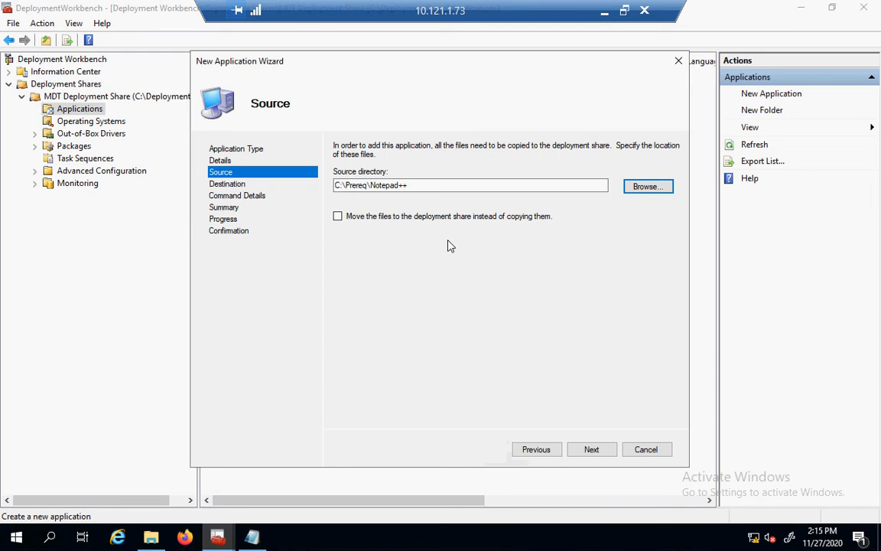
# Keep the Notepad++ destination folder and copy its silent install command from the applications notes.
pyautogui.click(593, 449)
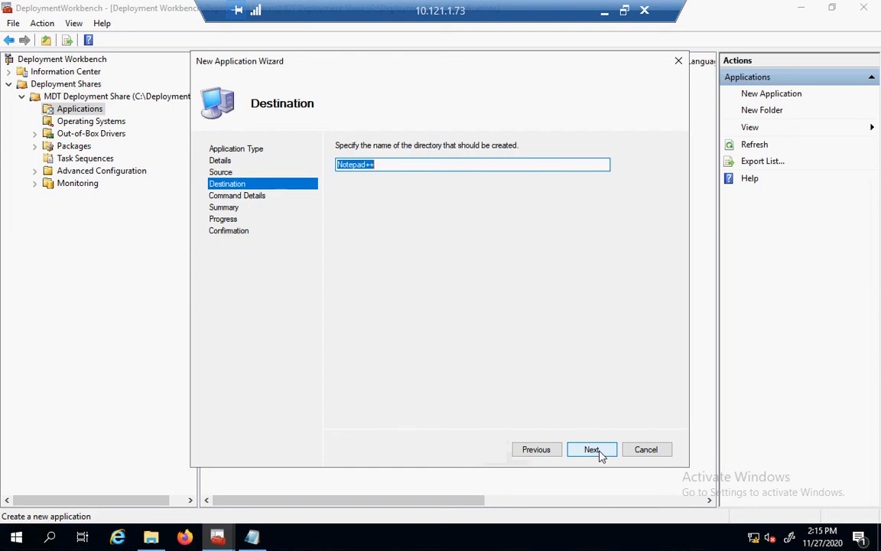
pyautogui.click(594, 451)
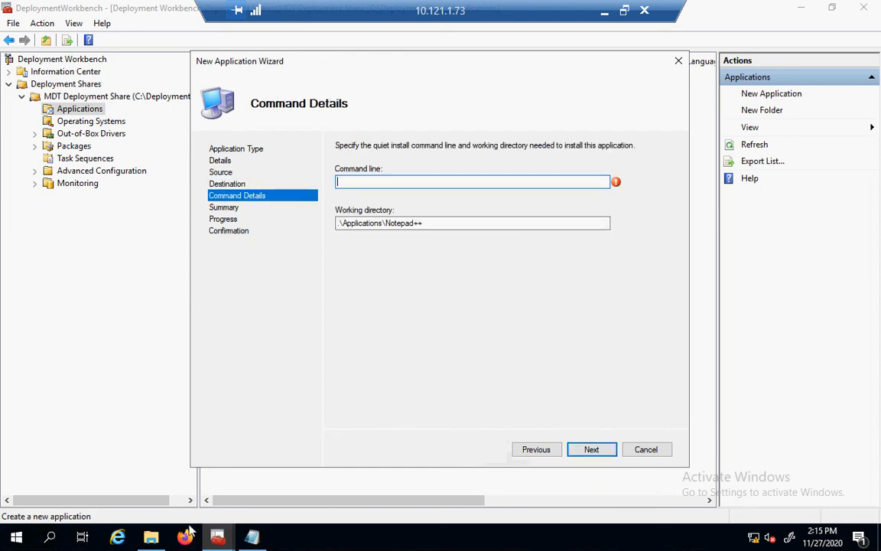
pyautogui.click(151, 538)
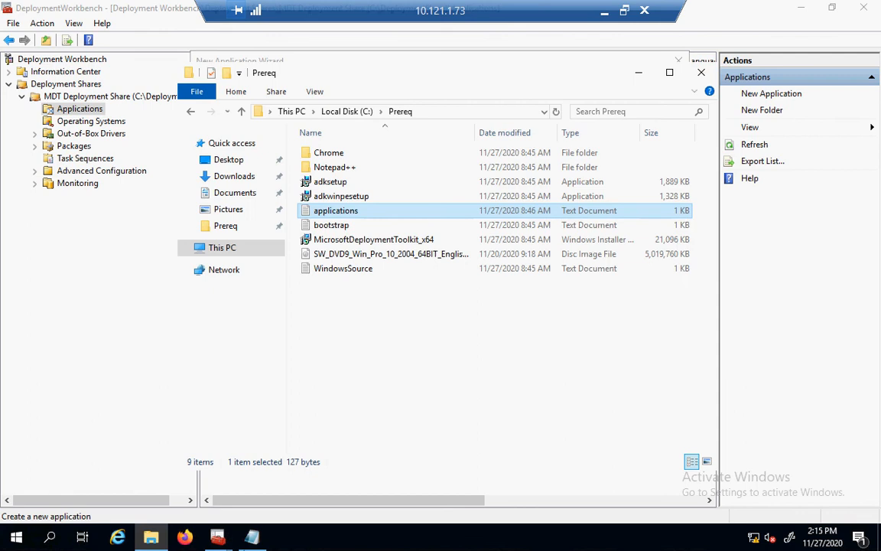
pyautogui.click(253, 538)
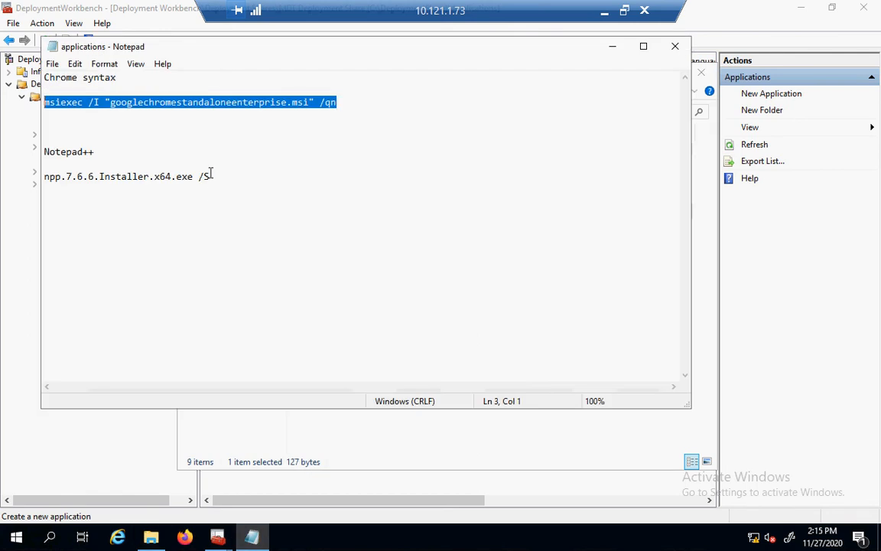
pyautogui.moveTo(213, 177); pyautogui.dragTo(44, 177)
pyautogui.hotkey('ctrl', 'c')
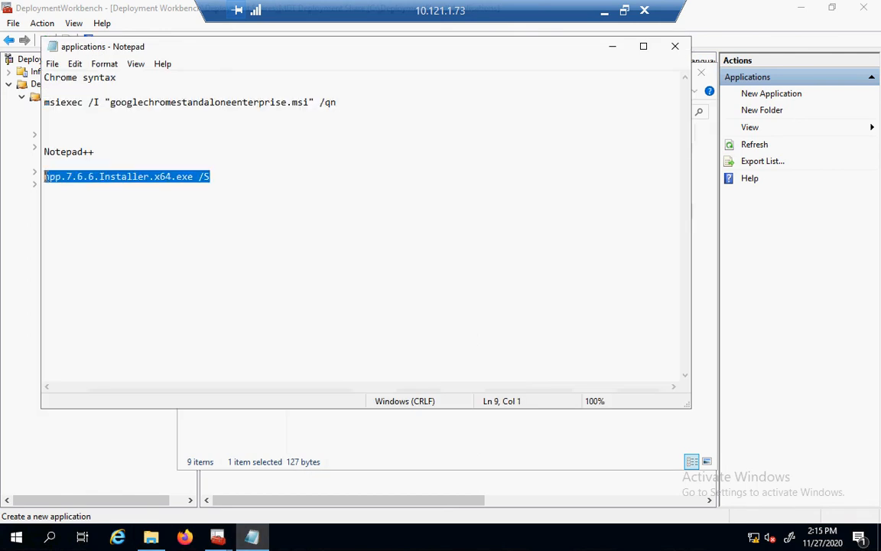
pyautogui.click(613, 48)
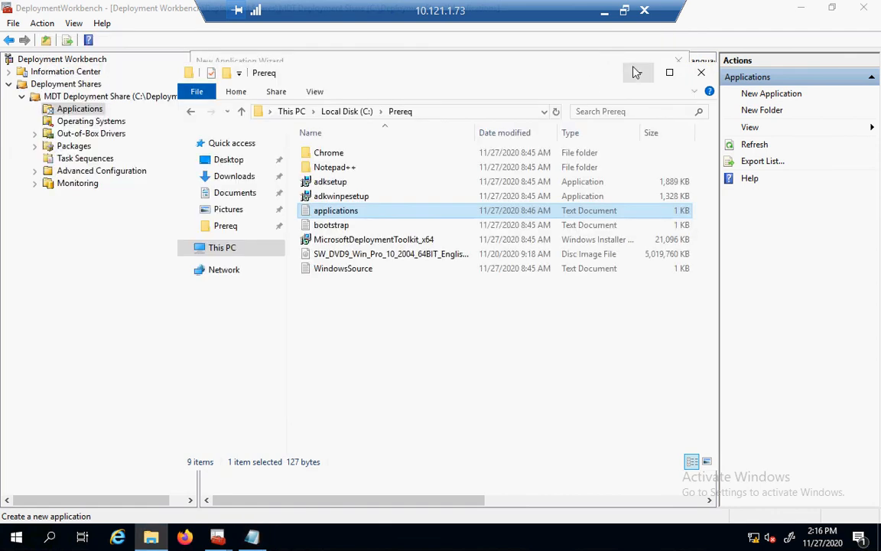
pyautogui.click(635, 73)
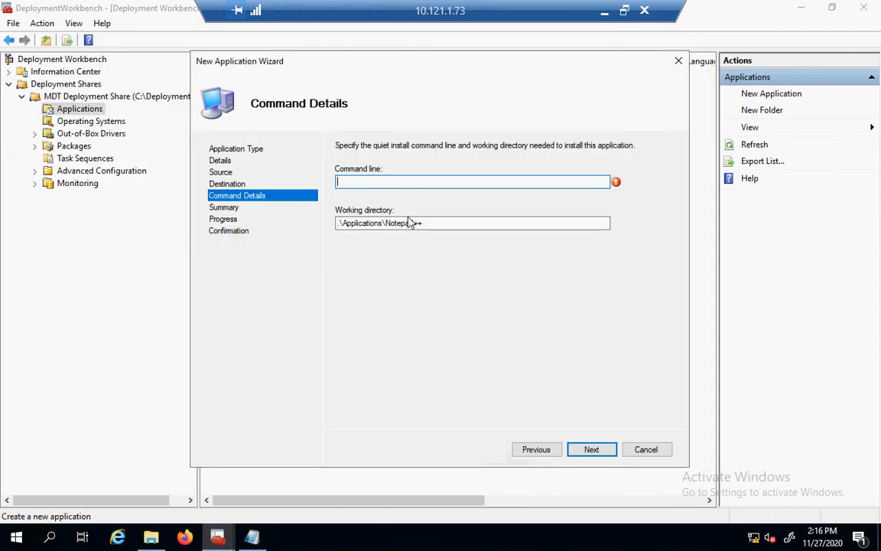
# Use npp.7.6.6.Installer.x64.exe /S as the command line and finish importing Notepad++.
pyautogui.hotkey('ctrl', 'v')
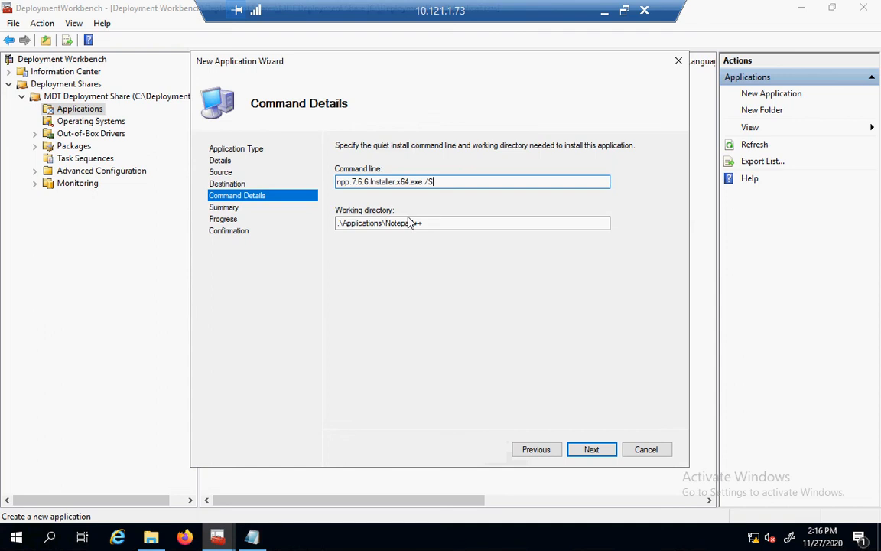
pyautogui.click(592, 450)
pyautogui.click(604, 452)
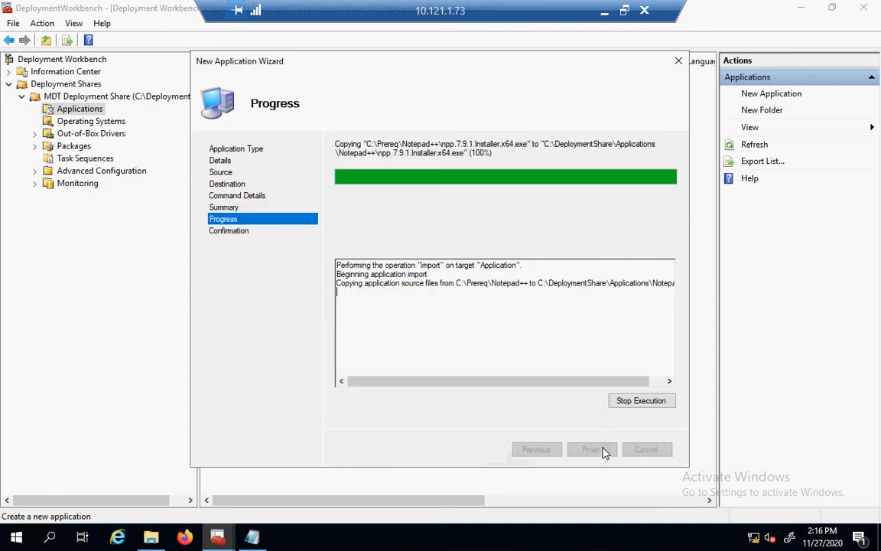
pyautogui.click(593, 450)
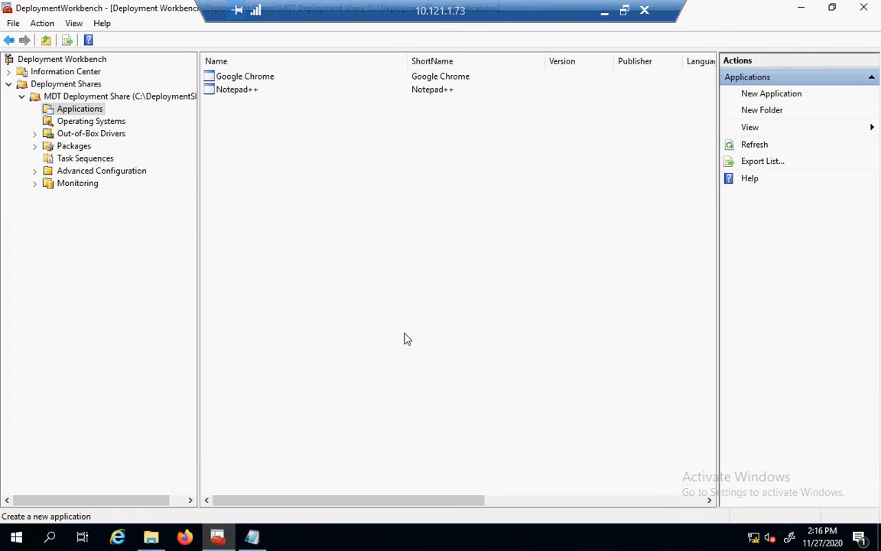
pyautogui.click(140, 101)
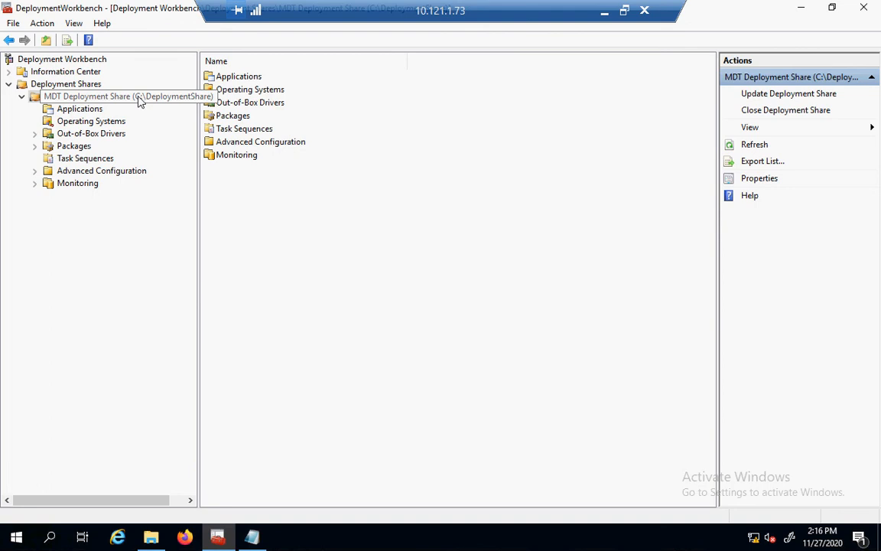
# Uncheck x86 under the deployment share's Platforms Supported so only x64 remains, and apply.
pyautogui.rightClick(140, 102)
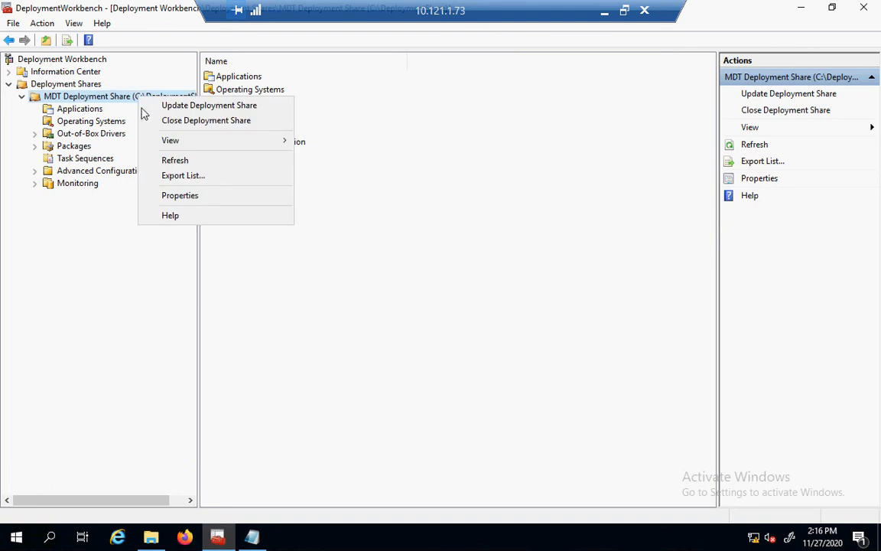
pyautogui.click(163, 197)
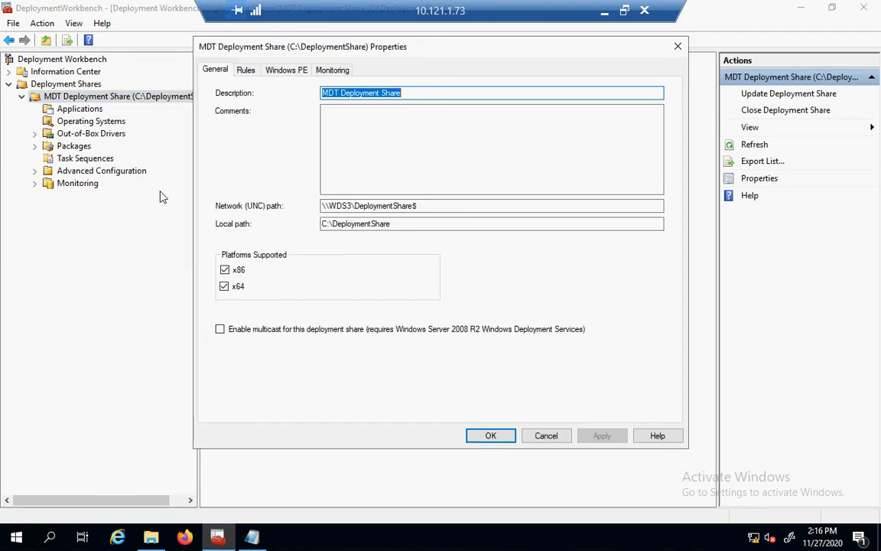
pyautogui.click(224, 270)
pyautogui.click(224, 270)
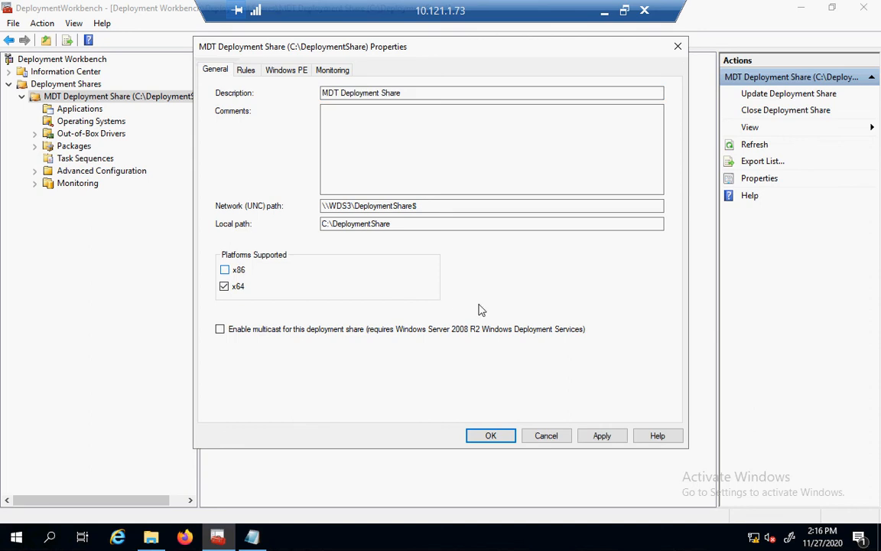
pyautogui.click(602, 436)
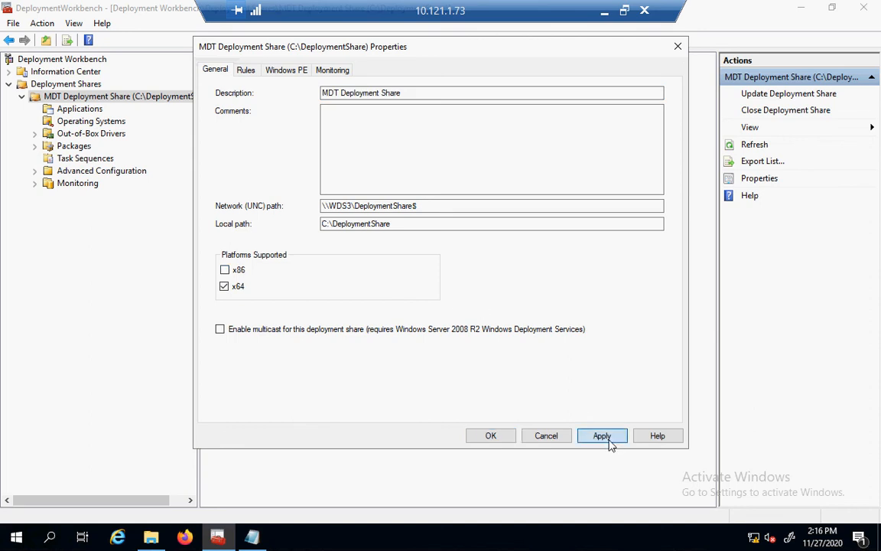
# Show the share's Rules tab and close the applications notes in Notepad.
pyautogui.click(245, 71)
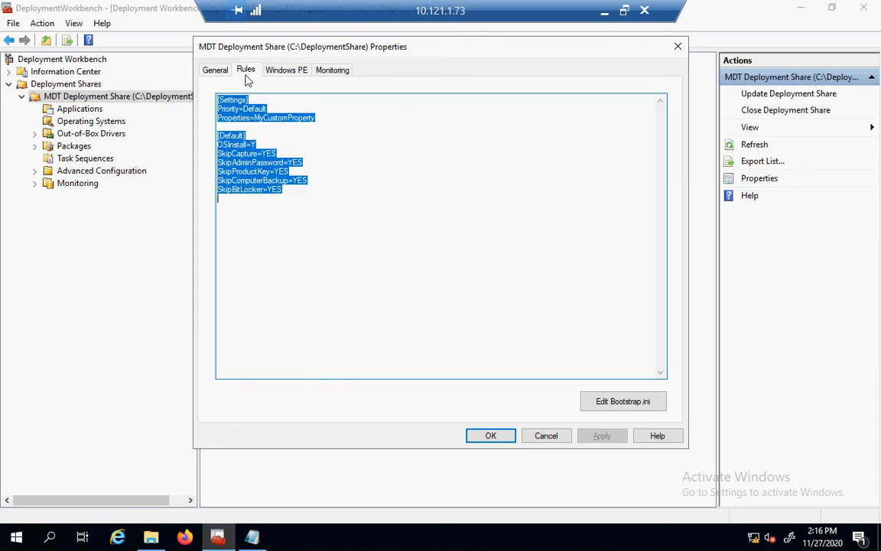
pyautogui.click(324, 367)
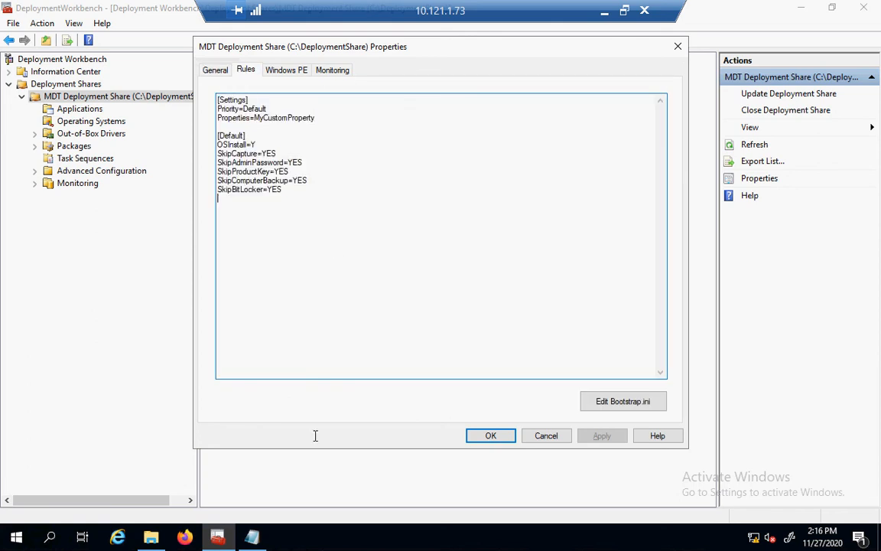
pyautogui.click(265, 541)
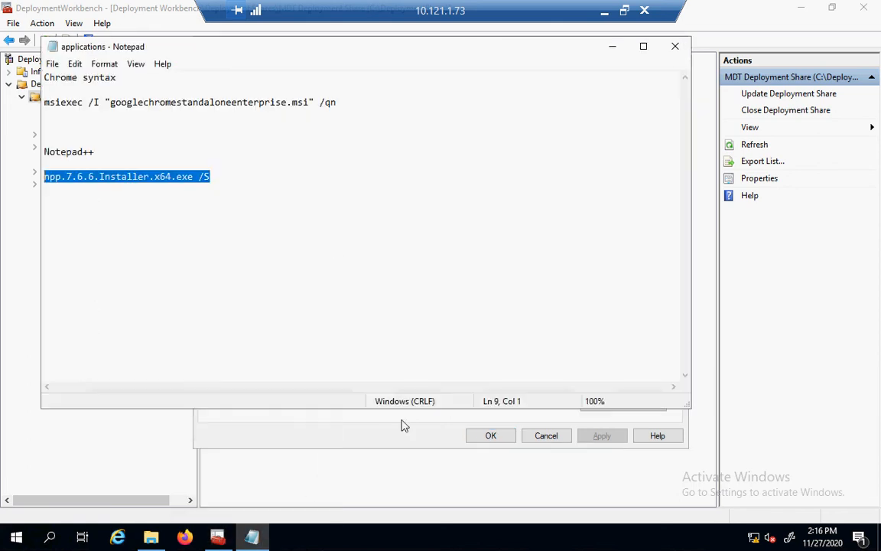
pyautogui.click(676, 48)
# Open the bootstrap file from the Prereq folder in Notepad.
pyautogui.click(152, 538)
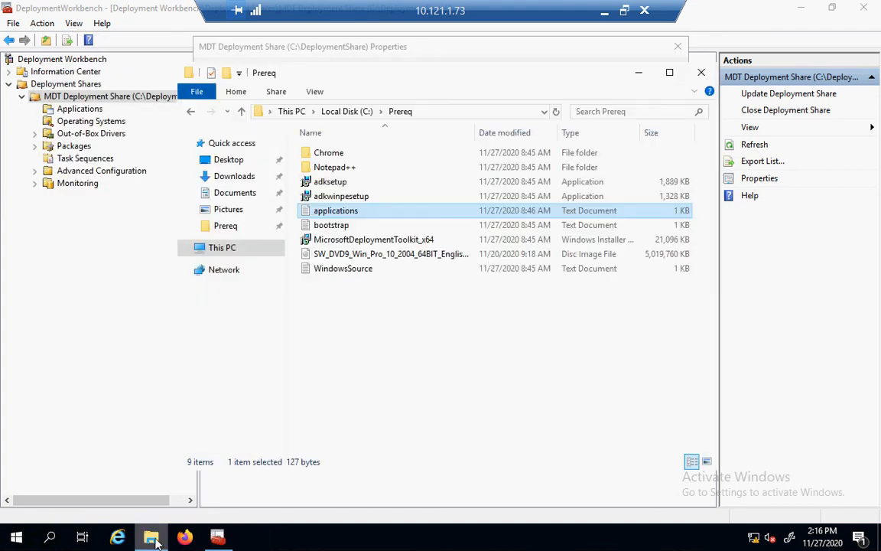
pyautogui.click(327, 230)
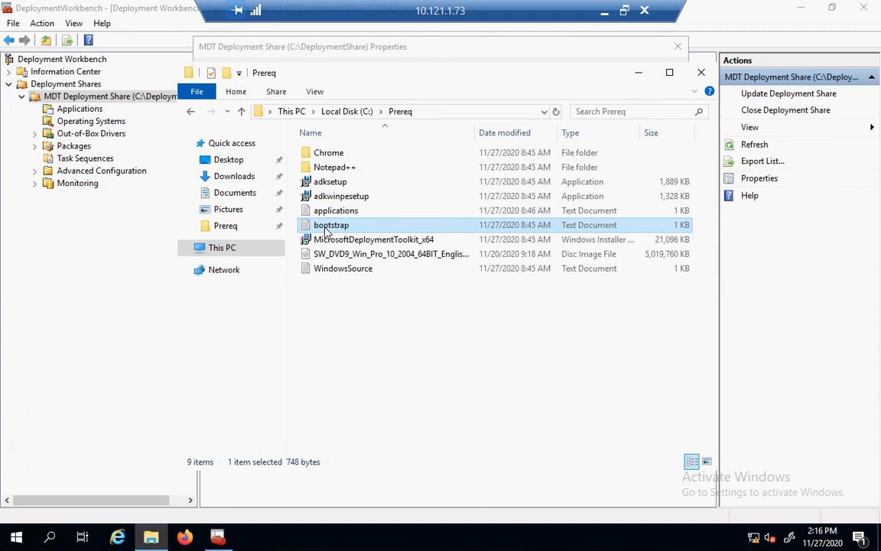
pyautogui.click(327, 230)
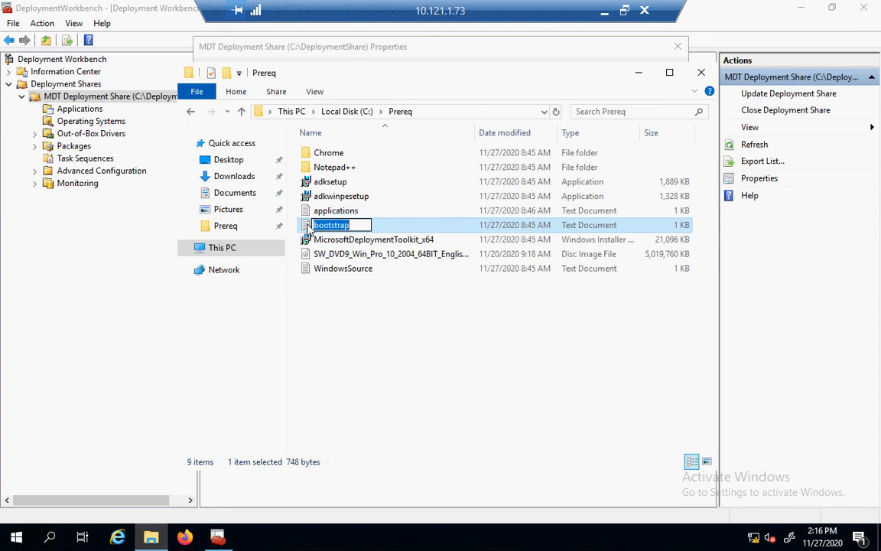
pyautogui.doubleClick(309, 229)
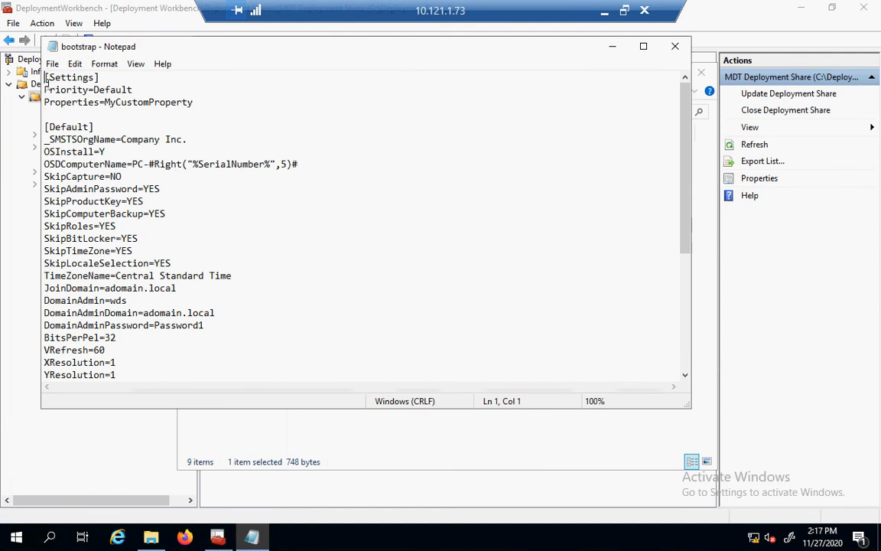
# Select all of the bootstrap settings text, then return to Deployment Workbench.
pyautogui.keyDown('shift'); pyautogui.click(121, 238); pyautogui.keyUp('shift')
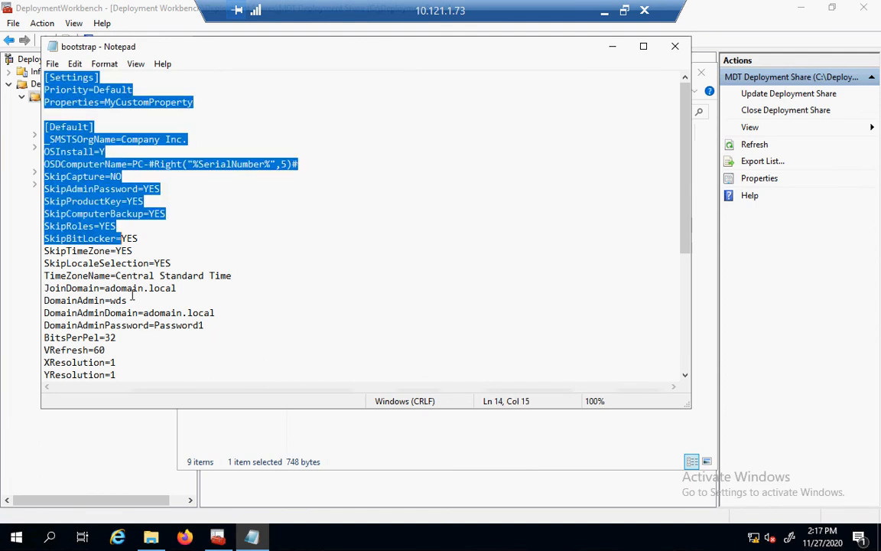
pyautogui.keyDown('shift'); pyautogui.click(127, 371); pyautogui.keyUp('shift')
pyautogui.hotkey('shift', 'Down')
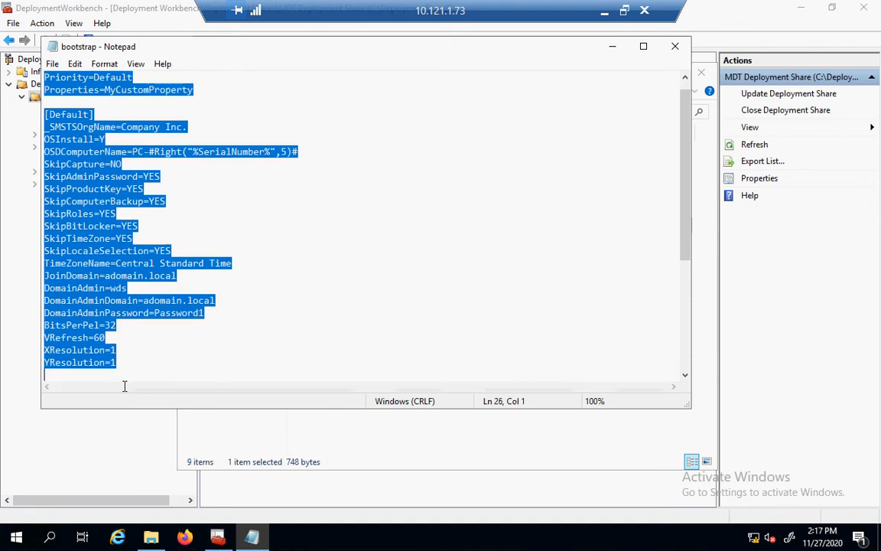
pyautogui.scroll(-1, 123, 383)
pyautogui.keyDown('shift'); pyautogui.click(122, 348); pyautogui.keyUp('shift')
pyautogui.hotkey('ctrl', 'c')
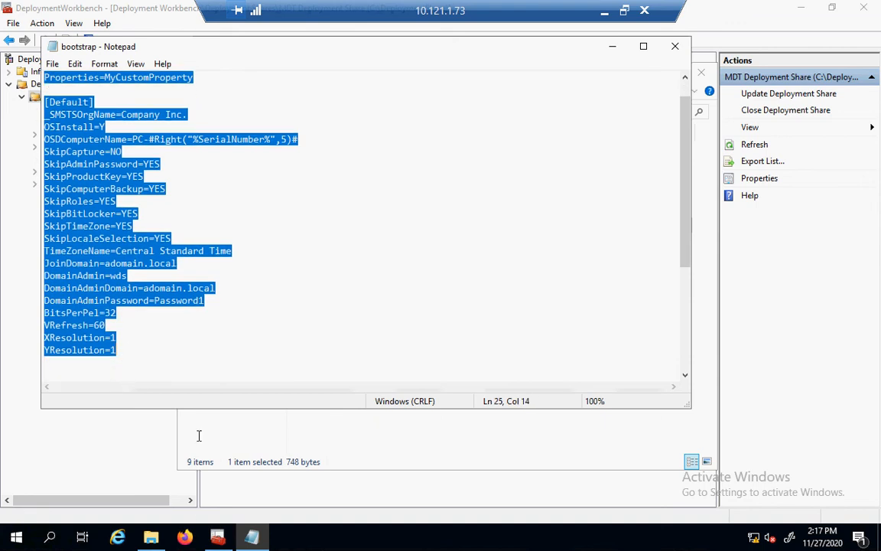
pyautogui.click(217, 541)
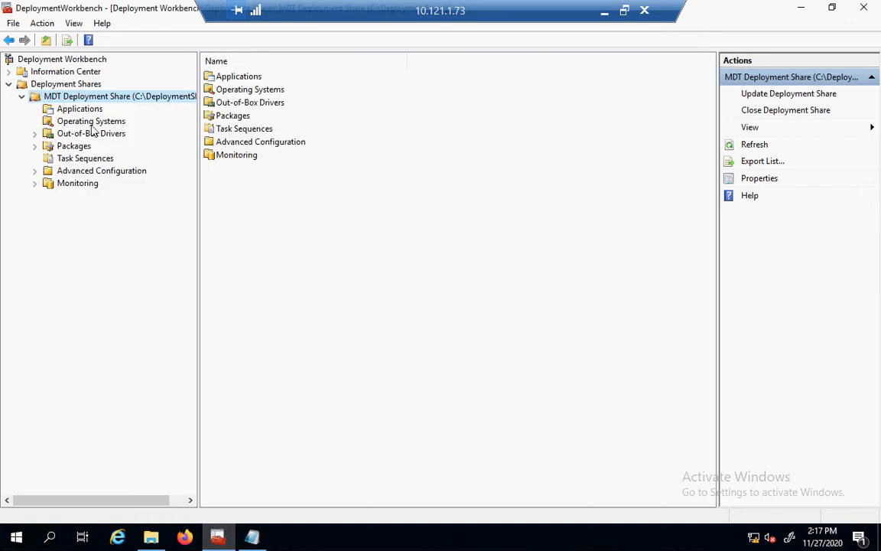
# Replace the deployment share's existing rules with the prepared rule set.
pyautogui.rightClick(78, 92)
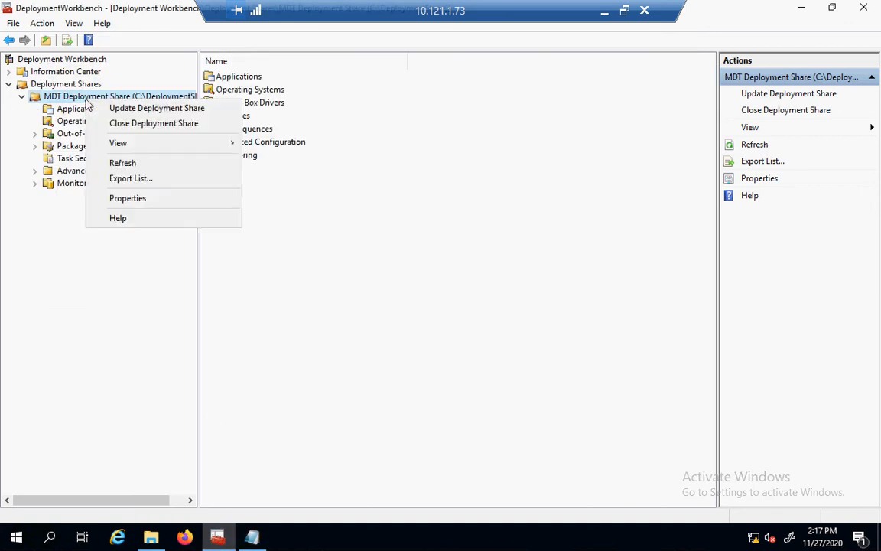
pyautogui.click(114, 200)
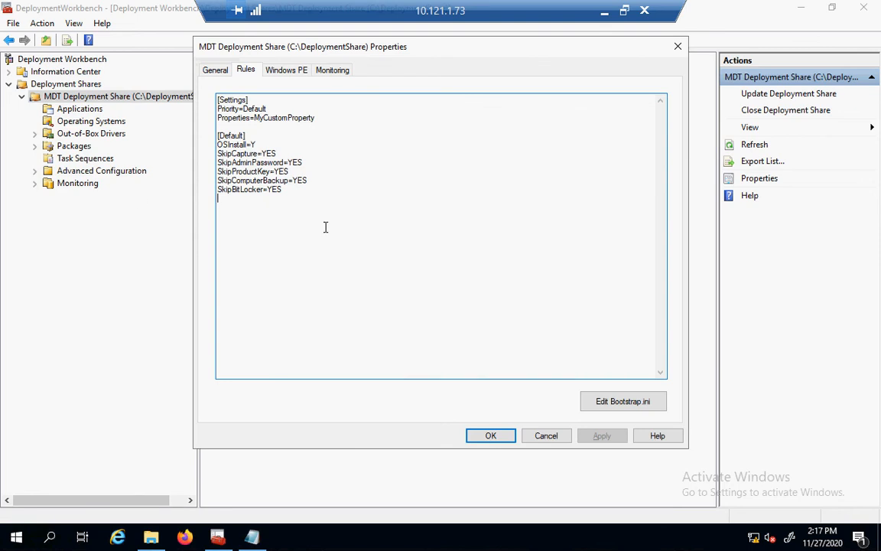
pyautogui.hotkey('ctrl', 'a')
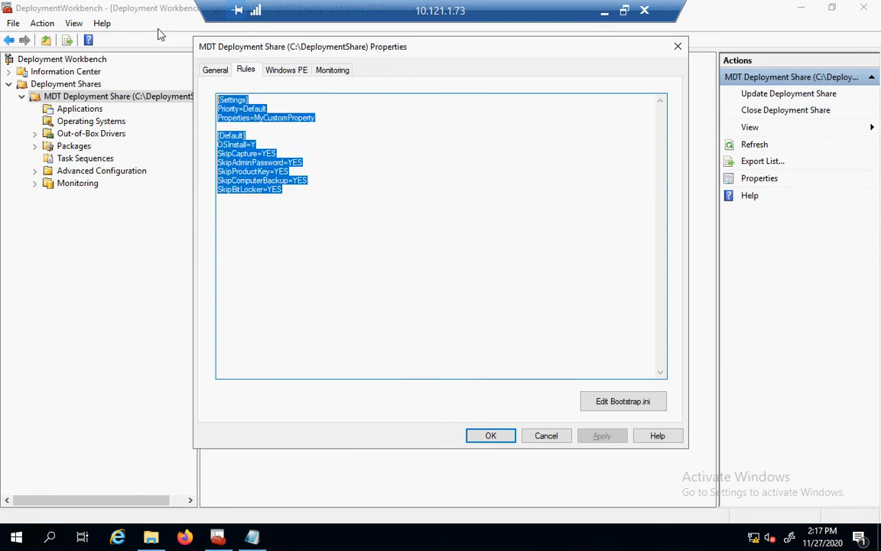
pyautogui.hotkey('ctrl', 'v')
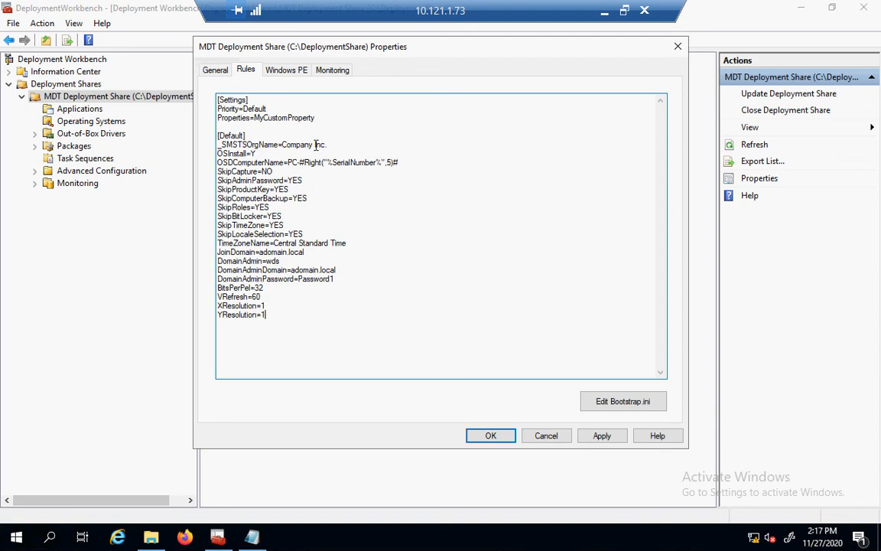
# Change the DomainAdmin account to mdt in the rules and apply the changes.
pyautogui.moveTo(314, 144); pyautogui.dragTo(297, 143)
pyautogui.moveTo(299, 162); pyautogui.dragTo(339, 164)
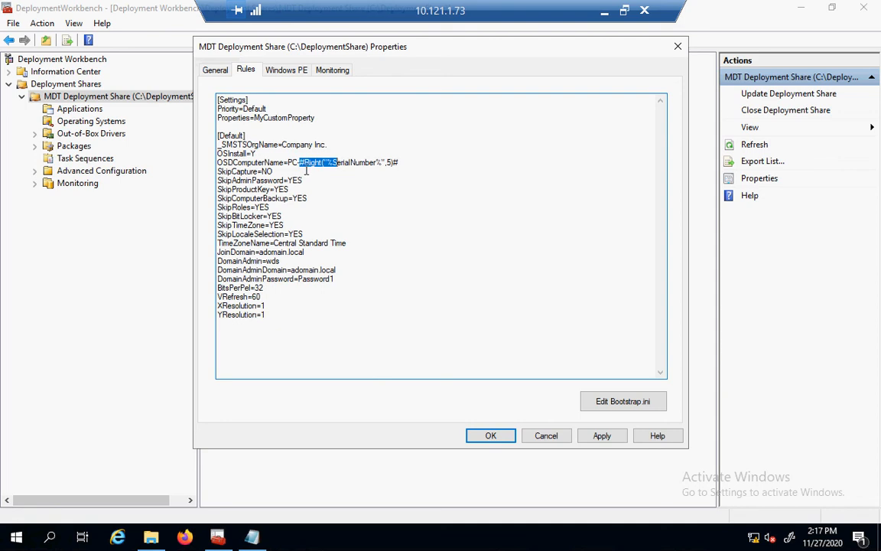
pyautogui.click(306, 172)
pyautogui.press('Down')
pyautogui.press('Down')
pyautogui.press('Down')
pyautogui.press('Down')
pyautogui.press('Down')
pyautogui.press('Down')
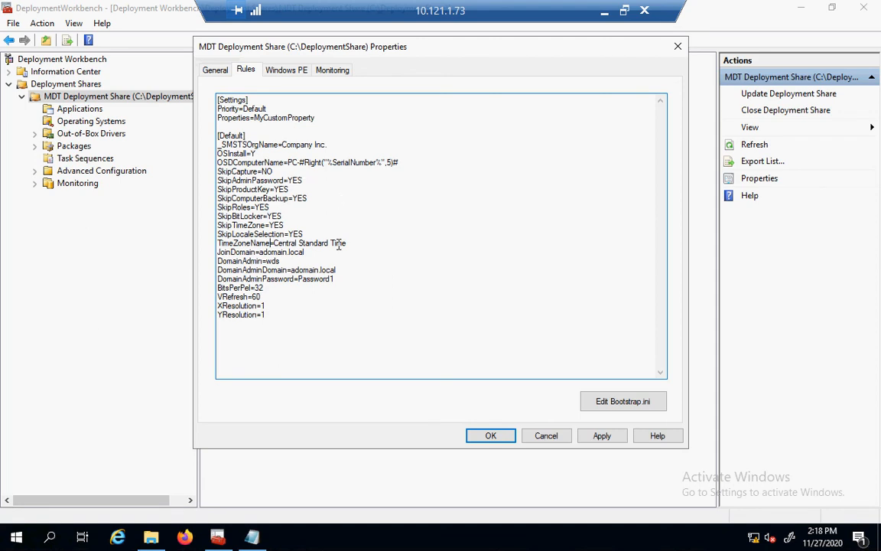
pyautogui.moveTo(345, 278); pyautogui.dragTo(321, 279)
pyautogui.click(285, 262)
pyautogui.press('BackSpace')
pyautogui.press('BackSpace')
pyautogui.press('BackSpace')
pyautogui.write('mdt')
pyautogui.click(590, 441)
# Open Bootstrap.ini and select the credential through SkipUserData=YES lines in the notes.
pyautogui.click(597, 403)
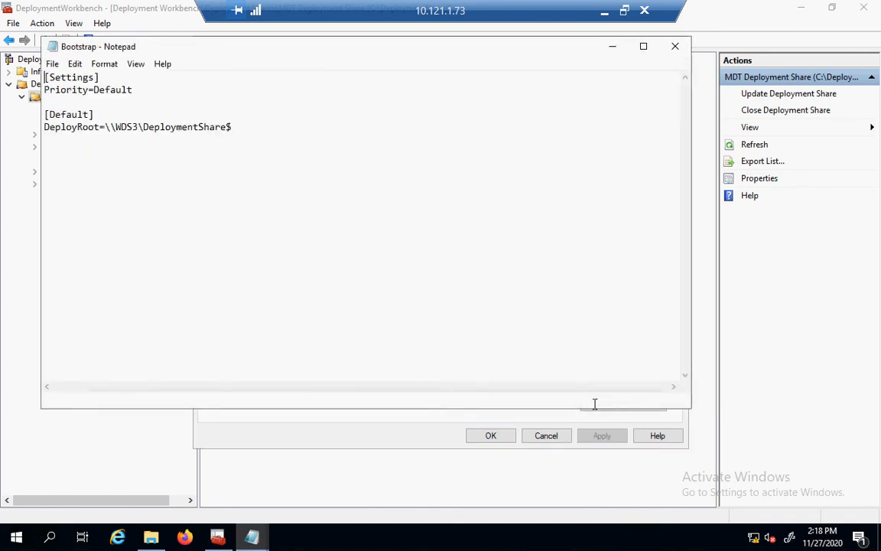
pyautogui.click(243, 528)
pyautogui.click(237, 518)
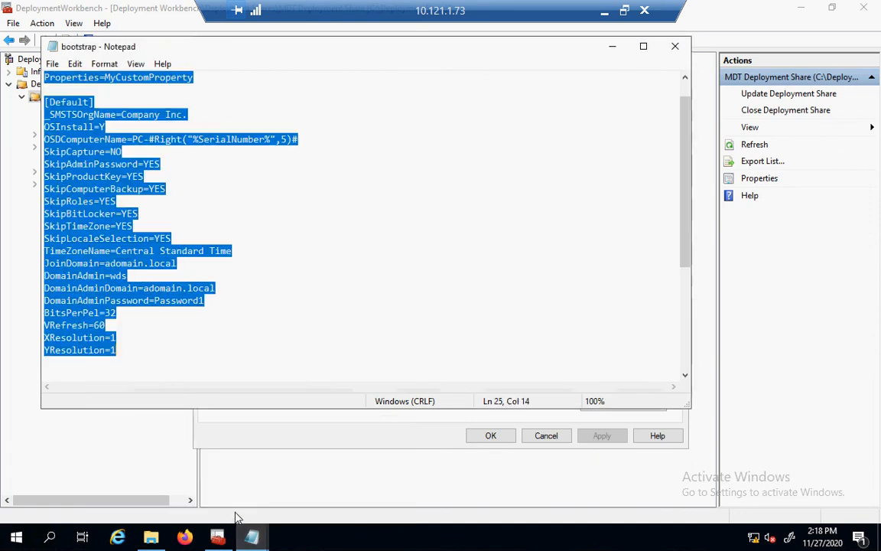
pyautogui.moveTo(686, 242); pyautogui.dragTo(685, 366)
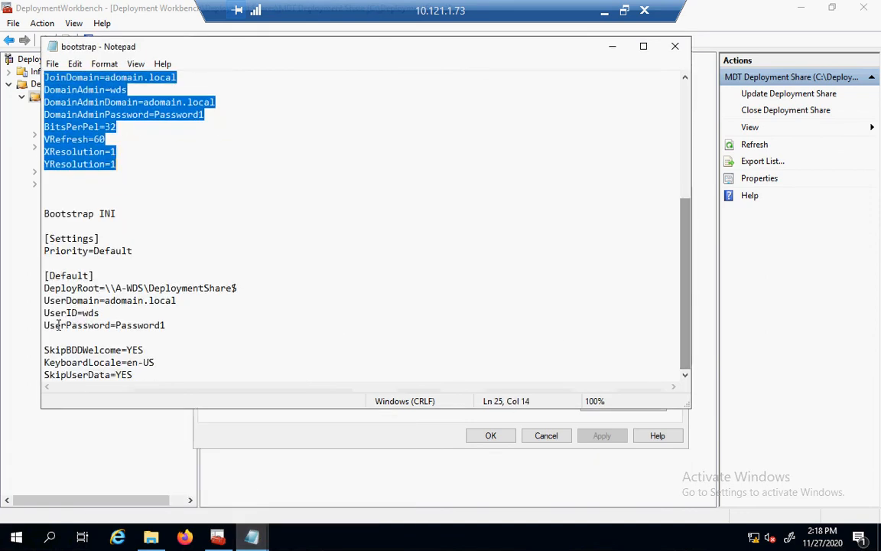
pyautogui.moveTo(44, 300); pyautogui.dragTo(115, 337)
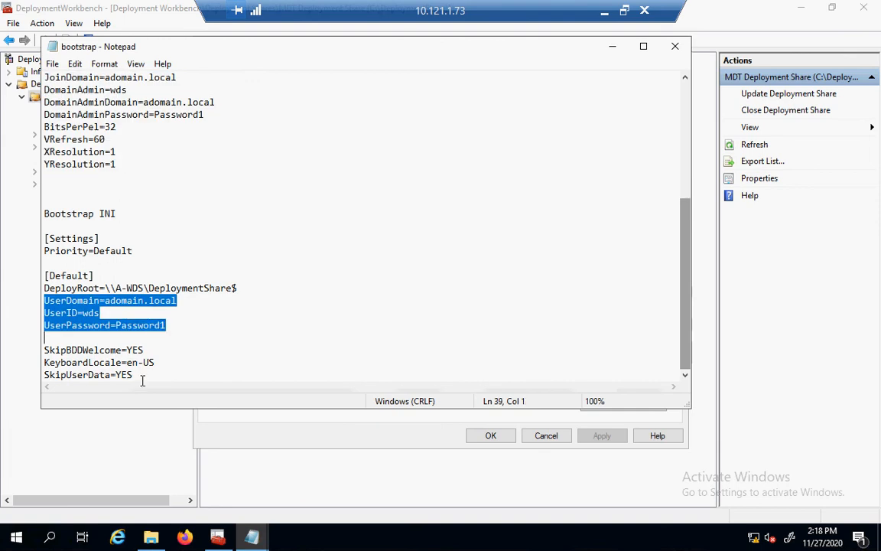
pyautogui.keyDown('shift'); pyautogui.click(142, 381); pyautogui.keyUp('shift')
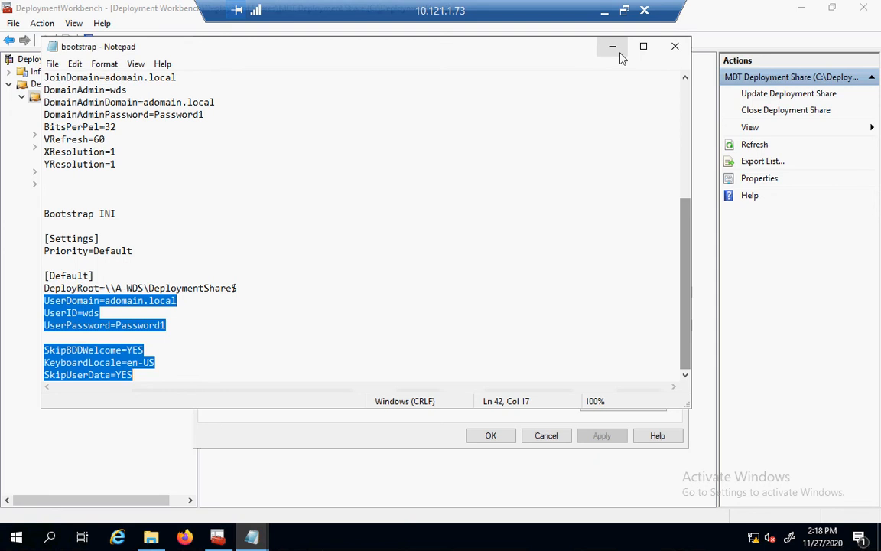
# Set UserID to mdt and UserDomain to testlab.local in the notes.
pyautogui.click(106, 315)
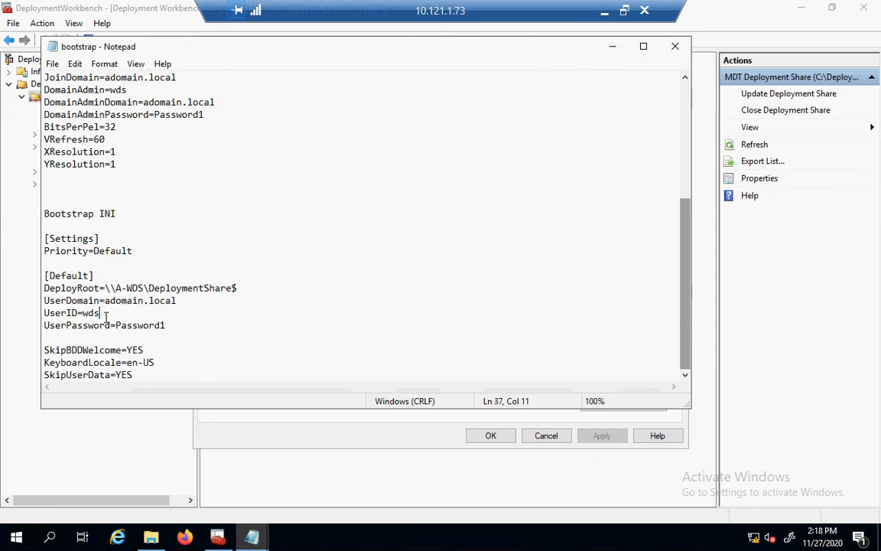
pyautogui.press('BackSpace')
pyautogui.press('BackSpace')
pyautogui.press('BackSpace')
pyautogui.write('mdt')
pyautogui.click(46, 301)
pyautogui.click(187, 298)
pyautogui.press('BackSpace')
pyautogui.press('BackSpace')
pyautogui.press('BackSpace')
pyautogui.press('BackSpace')
pyautogui.press('BackSpace')
pyautogui.press('BackSpace')
pyautogui.press('BackSpace')
pyautogui.press('BackSpace')
pyautogui.press('BackSpace')
pyautogui.press('BackSpace')
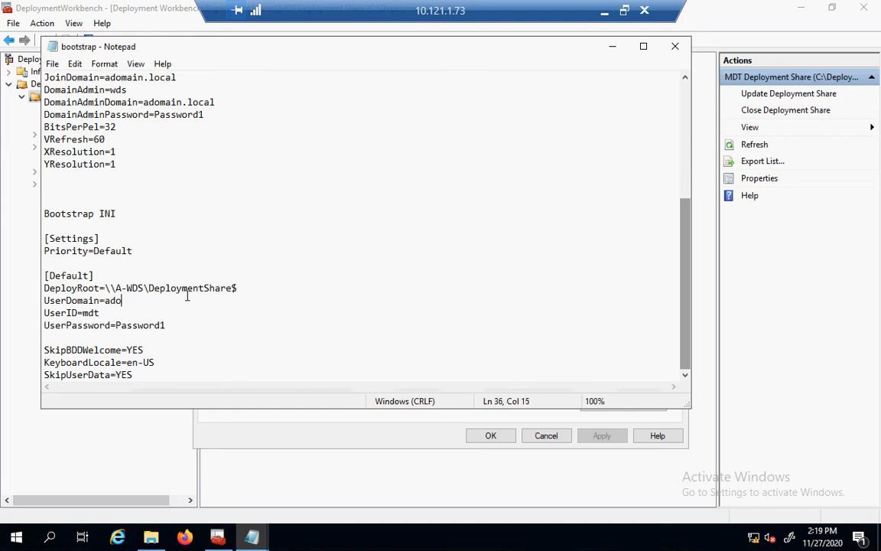
pyautogui.press('BackSpace')
pyautogui.press('BackSpace')
pyautogui.press('BackSpace')
pyautogui.write('tes')
pyautogui.write('tlab.')
pyautogui.write('loacl')
pyautogui.press('BackSpace')
pyautogui.press('BackSpace')
pyautogui.press('BackSpace')
pyautogui.write('cal')
# Paste the edited settings below DeployRoot in Bootstrap.ini, then save and close it.
pyautogui.moveTo(44, 300); pyautogui.dragTo(153, 375)
pyautogui.hotkey('ctrl', 'c')
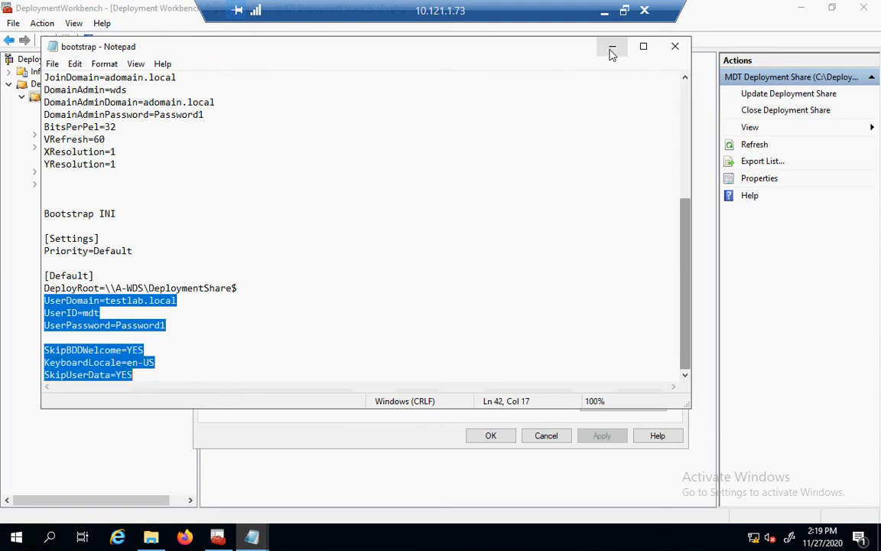
pyautogui.hotkey('alt', 'Tab')
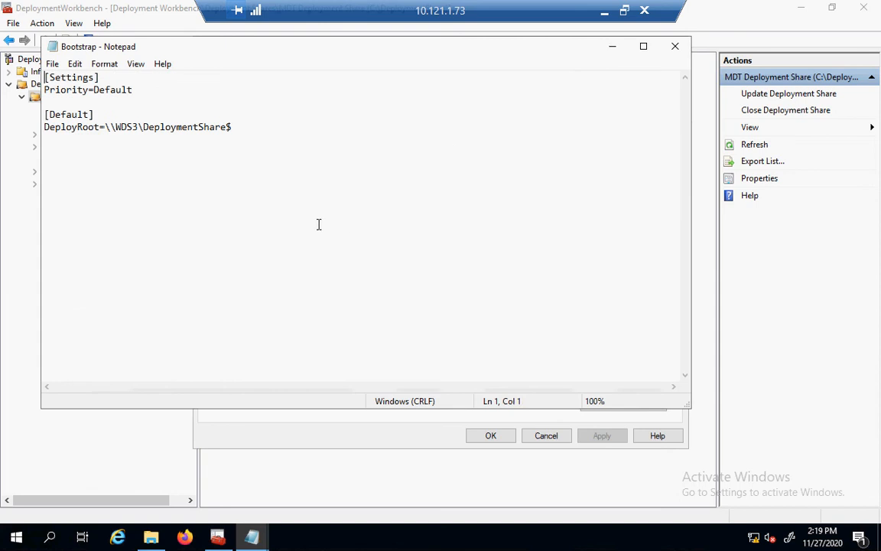
pyautogui.click(455, 150)
pyautogui.hotkey('ctrl', 'v')
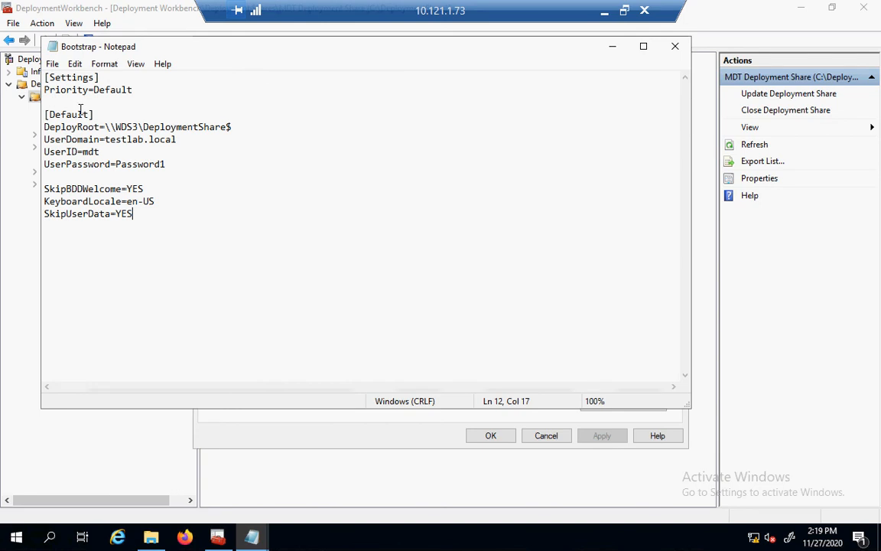
pyautogui.click(53, 66)
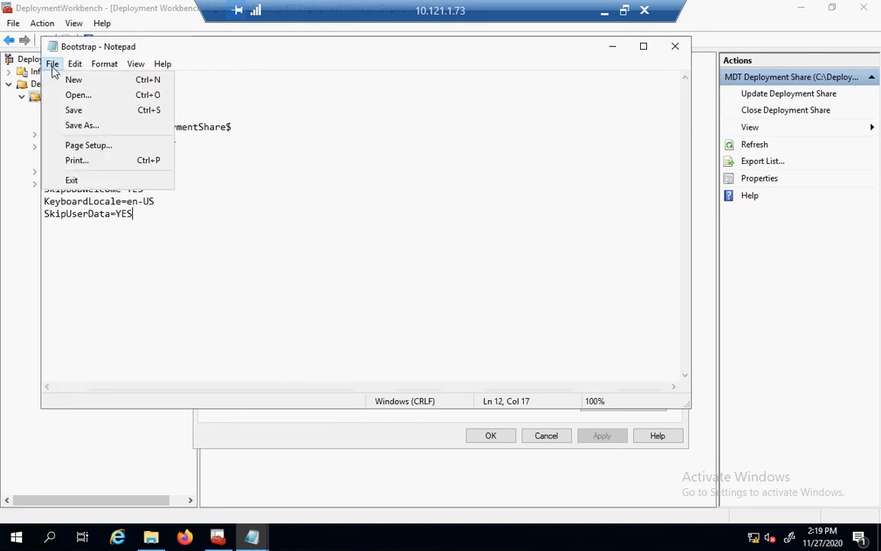
pyautogui.click(65, 114)
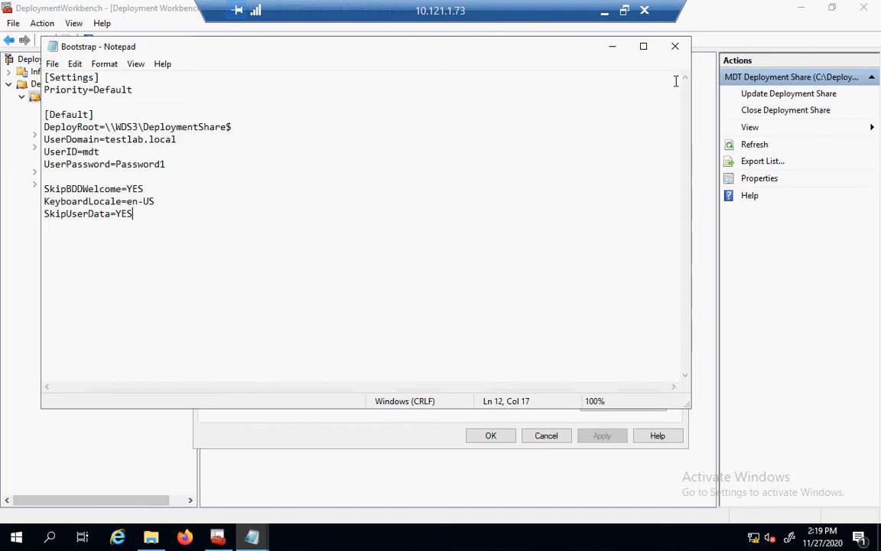
pyautogui.click(677, 47)
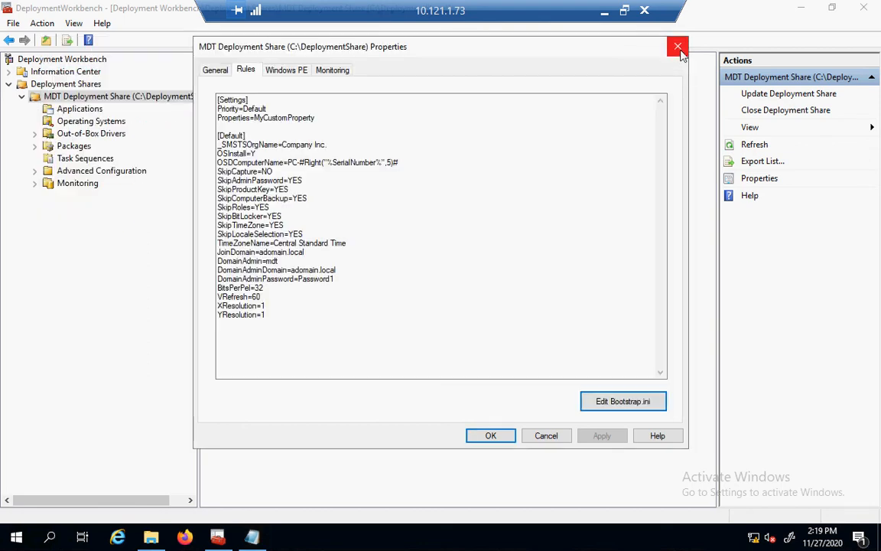
# Change JoinDomain in the rules to testlab.local.
pyautogui.click(312, 252)
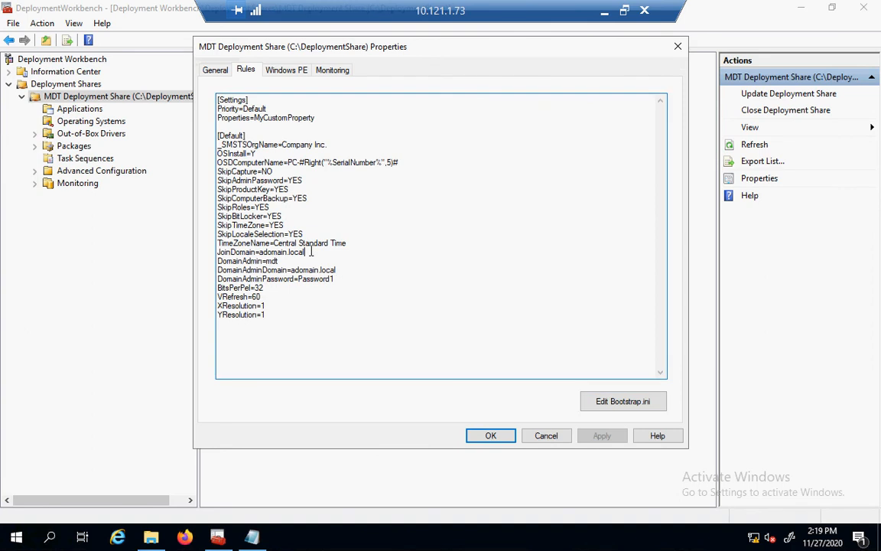
pyautogui.press('BackSpace')
pyautogui.press('BackSpace')
pyautogui.press('BackSpace')
pyautogui.press('BackSpace')
pyautogui.press('BackSpace')
pyautogui.press('BackSpace')
pyautogui.press('BackSpace')
pyautogui.press('BackSpace')
pyautogui.press('BackSpace')
pyautogui.press('BackSpace')
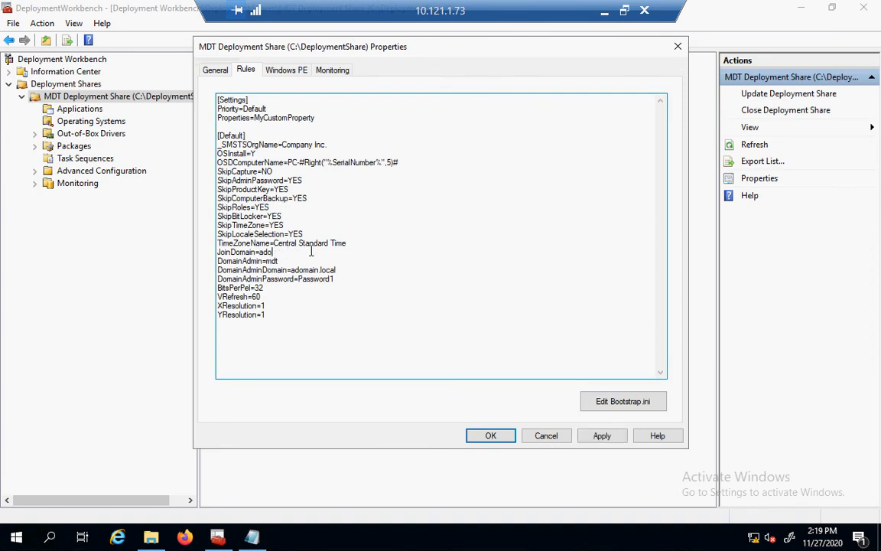
pyautogui.press('BackSpace')
pyautogui.press('BackSpace')
# Set DomainAdminDomain to testlab.local, apply the rules, and close the share properties.
pyautogui.press('BackSpace')
pyautogui.write('testlabn')
pyautogui.press('BackSpace')
pyautogui.write('.local')
pyautogui.click(342, 273)
pyautogui.press('BackSpace')
pyautogui.press('BackSpace')
pyautogui.press('BackSpace')
pyautogui.press('BackSpace')
pyautogui.press('BackSpace')
pyautogui.press('BackSpace')
pyautogui.press('BackSpace')
pyautogui.press('BackSpace')
pyautogui.press('BackSpace')
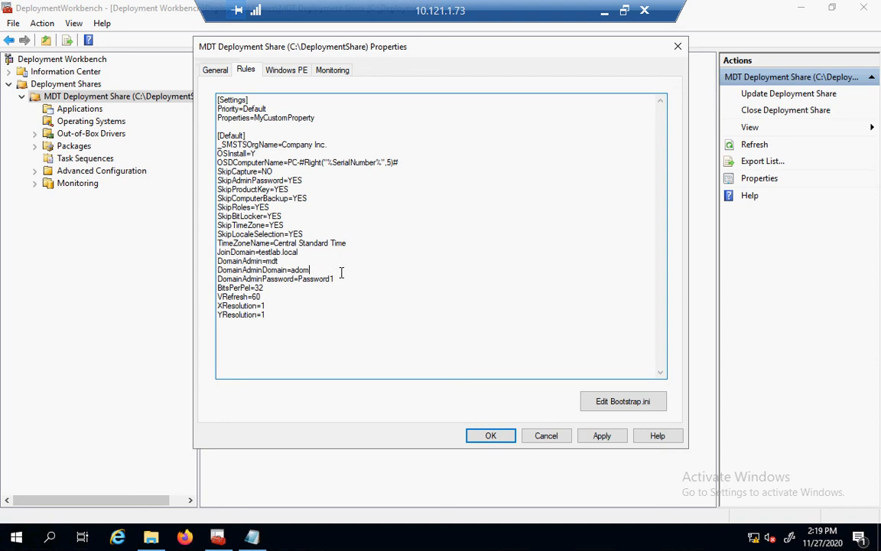
pyautogui.press('BackSpace')
pyautogui.press('BackSpace')
pyautogui.press('BackSpace')
pyautogui.press('BackSpace')
pyautogui.write('testlab.local')
pyautogui.click(602, 437)
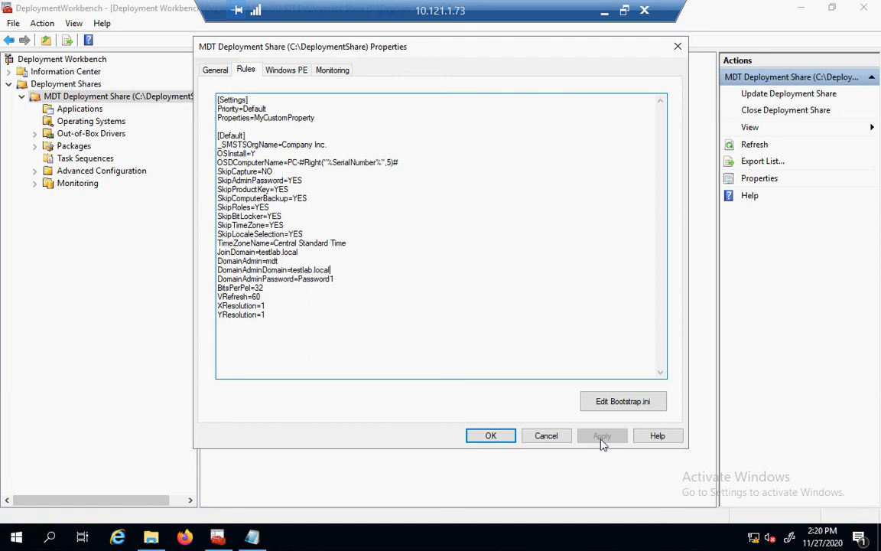
pyautogui.click(483, 437)
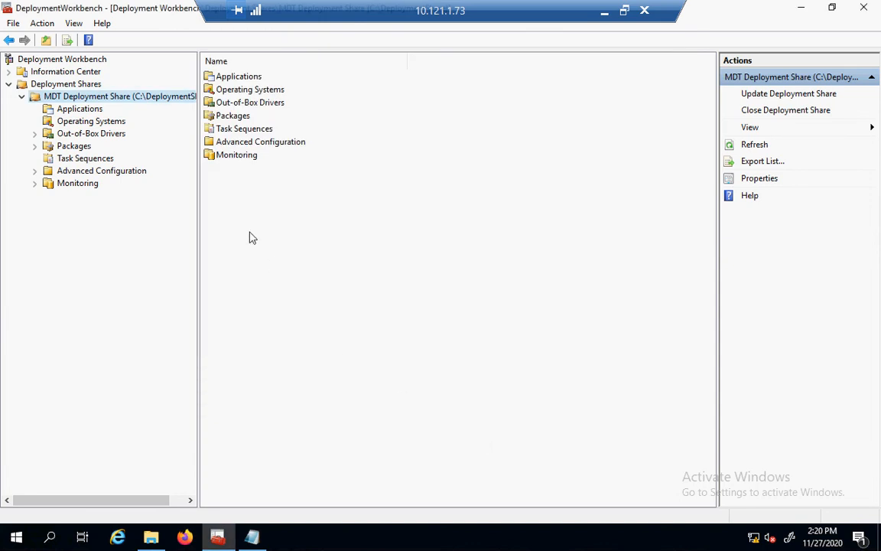
# Update the deployment share with default options to rebuild the LiteTouchPE x64 image, then finish.
pyautogui.rightClick(107, 102)
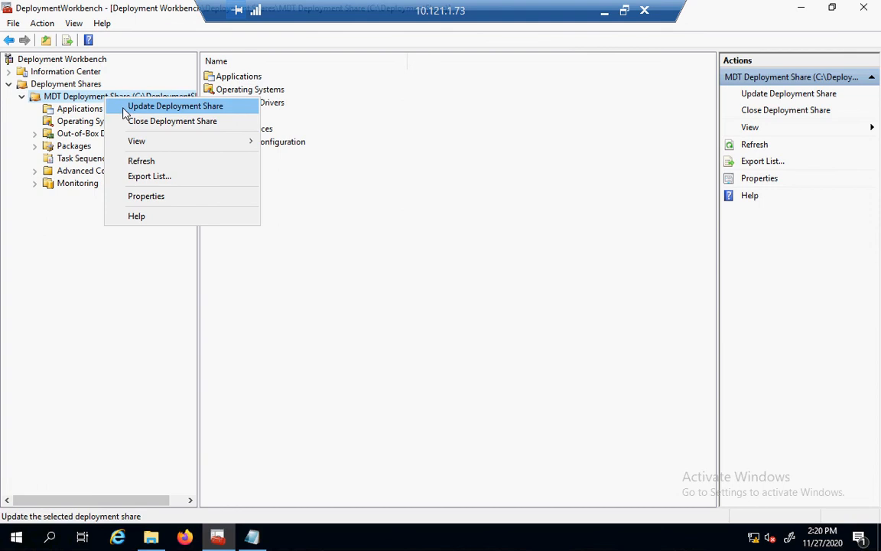
pyautogui.click(126, 114)
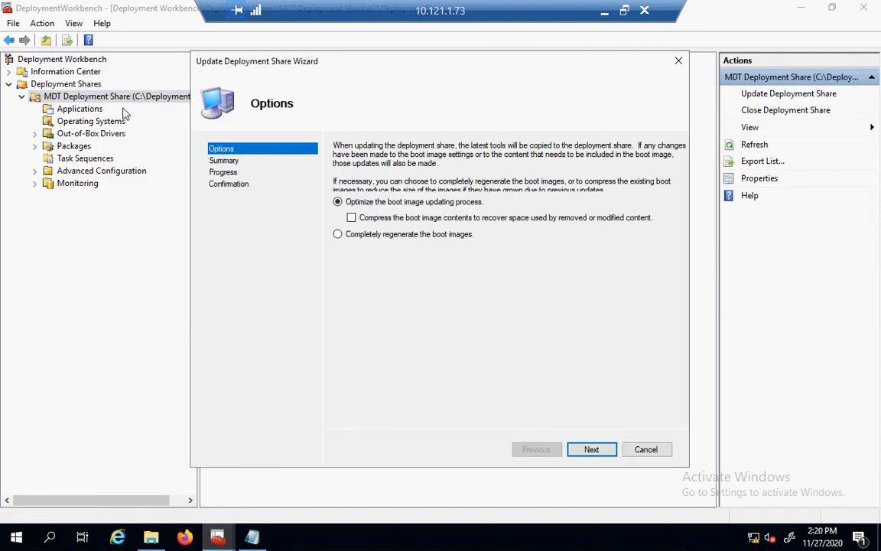
pyautogui.click(610, 457)
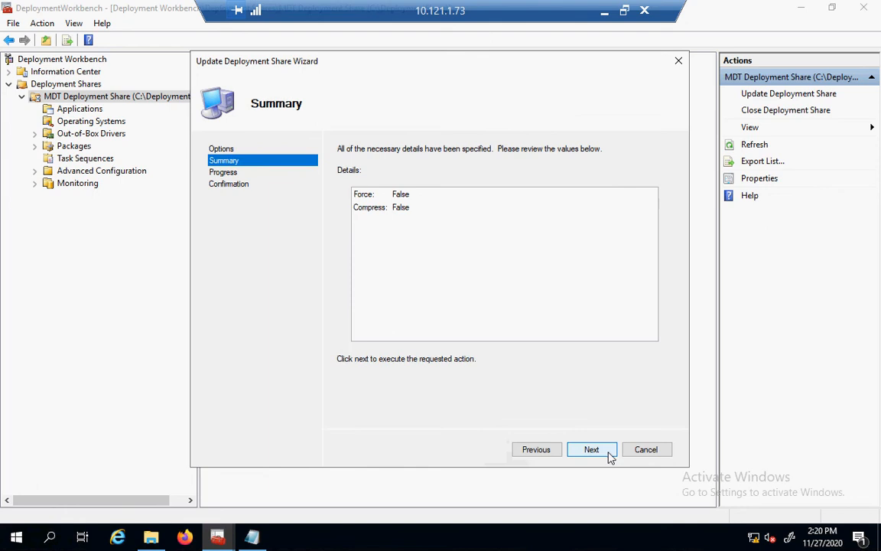
pyautogui.click(611, 457)
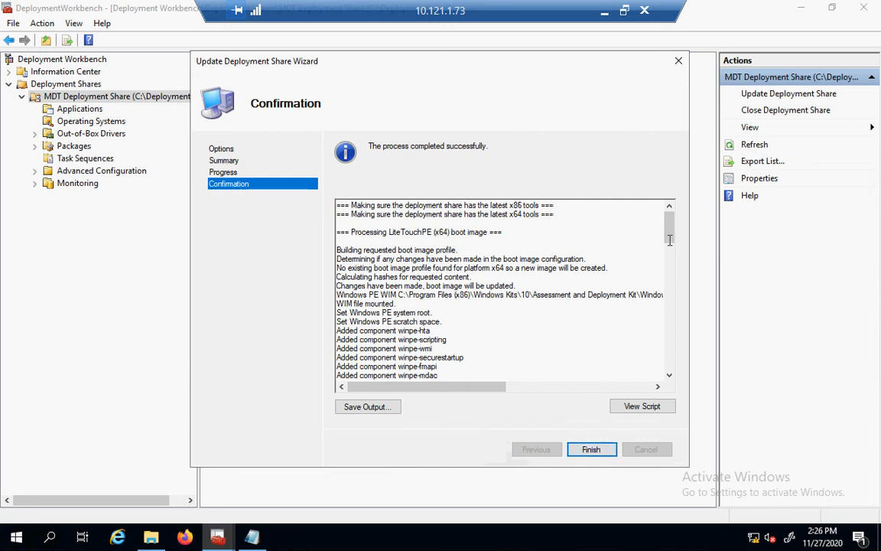
pyautogui.scroll(-4, 669, 242)
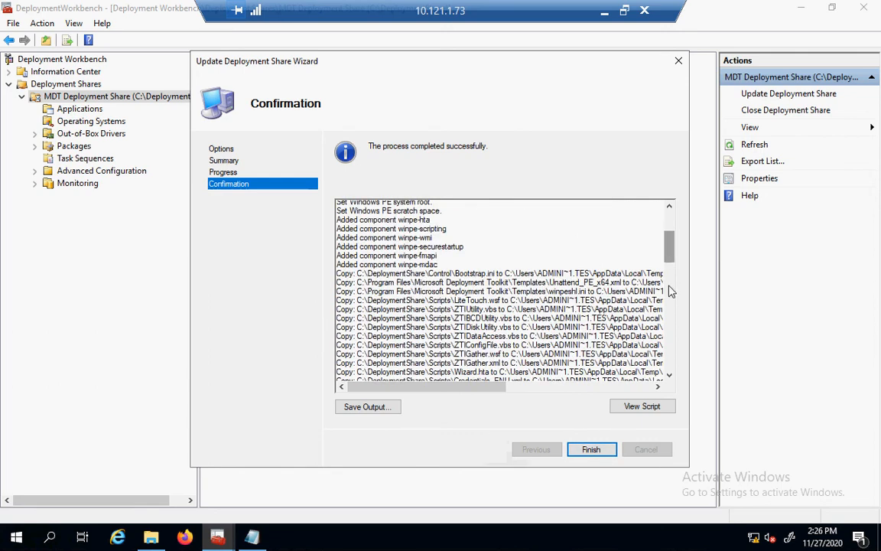
pyautogui.click(591, 449)
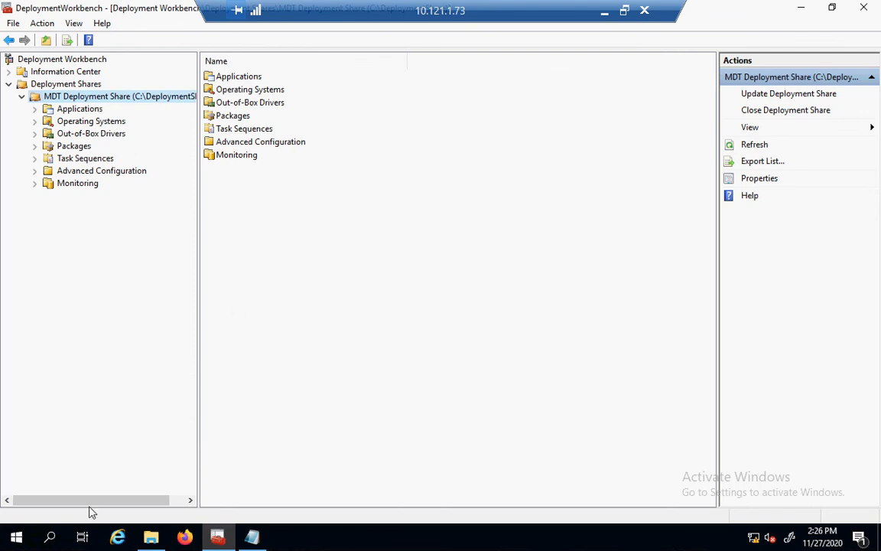
# Launch Windows Deployment Services from Windows Administrative Tools and select the WDS3.testlab.local server.
pyautogui.click(15, 538)
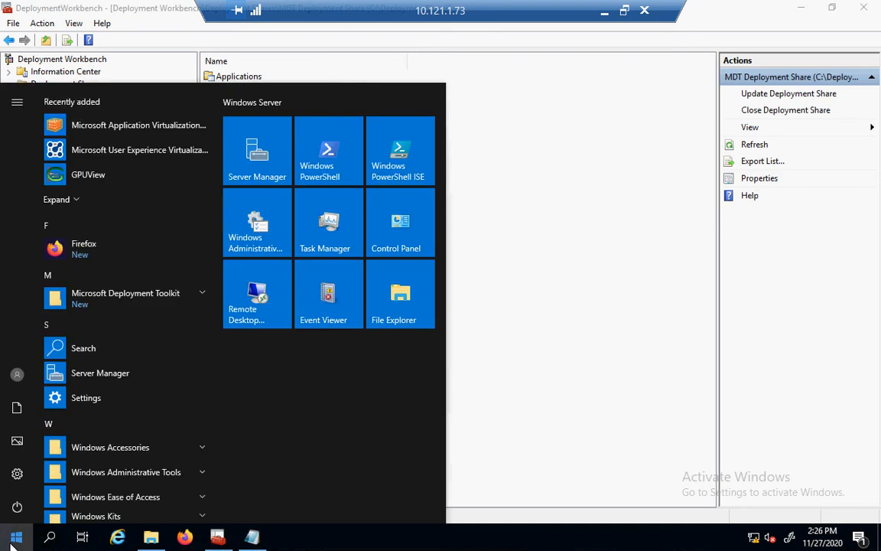
pyautogui.click(257, 226)
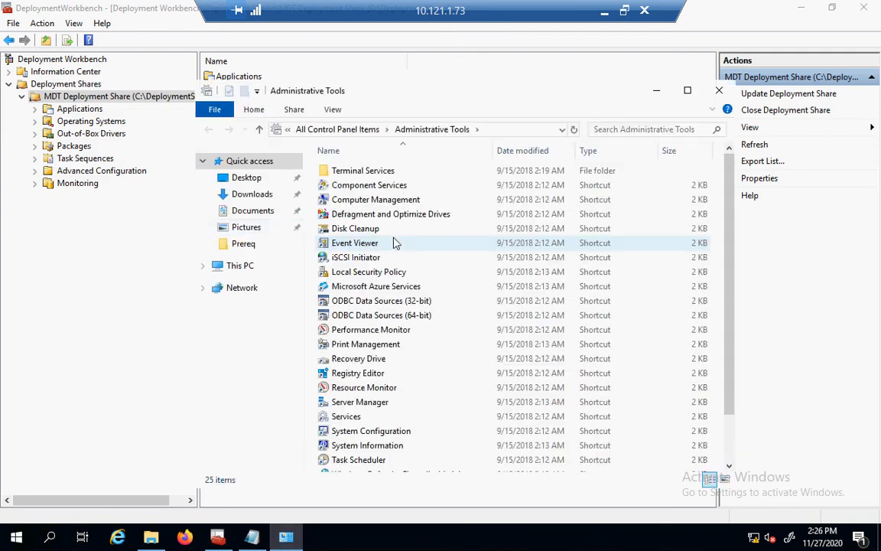
pyautogui.click(729, 456)
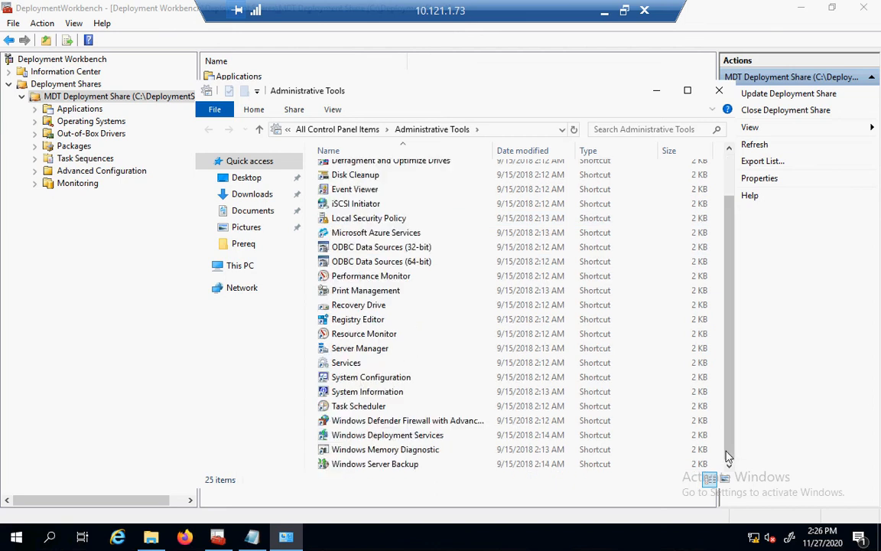
pyautogui.click(450, 442)
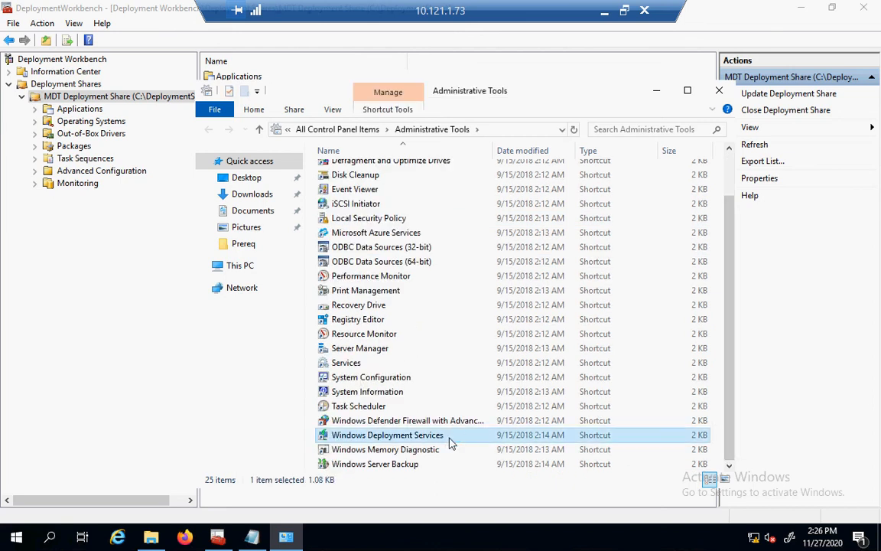
pyautogui.doubleClick(451, 442)
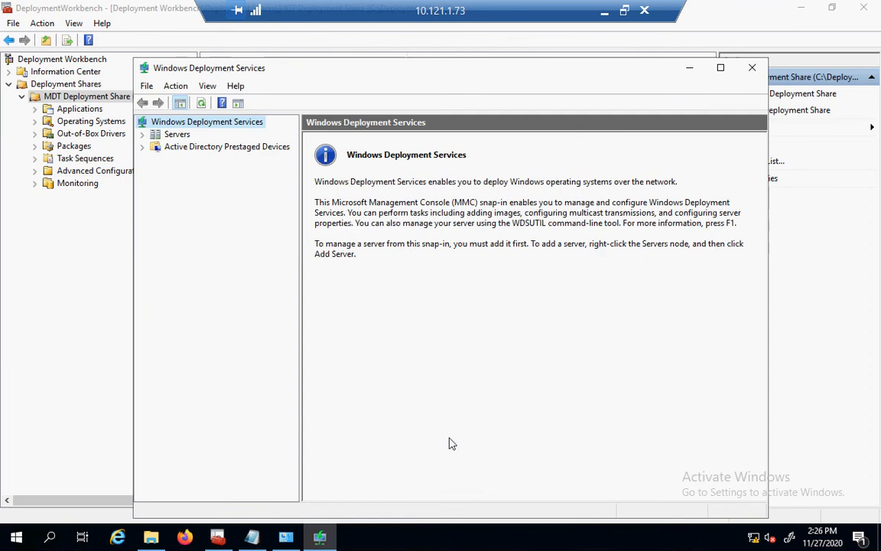
pyautogui.click(142, 134)
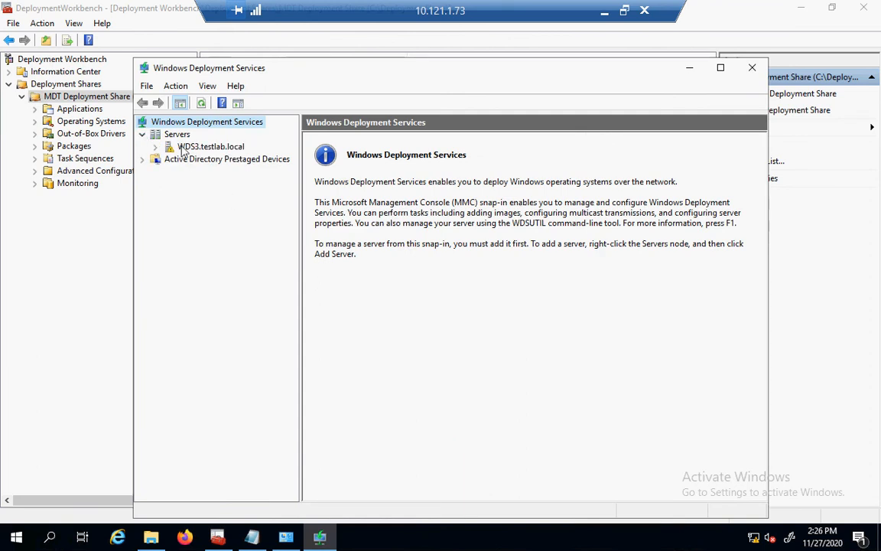
pyautogui.click(182, 148)
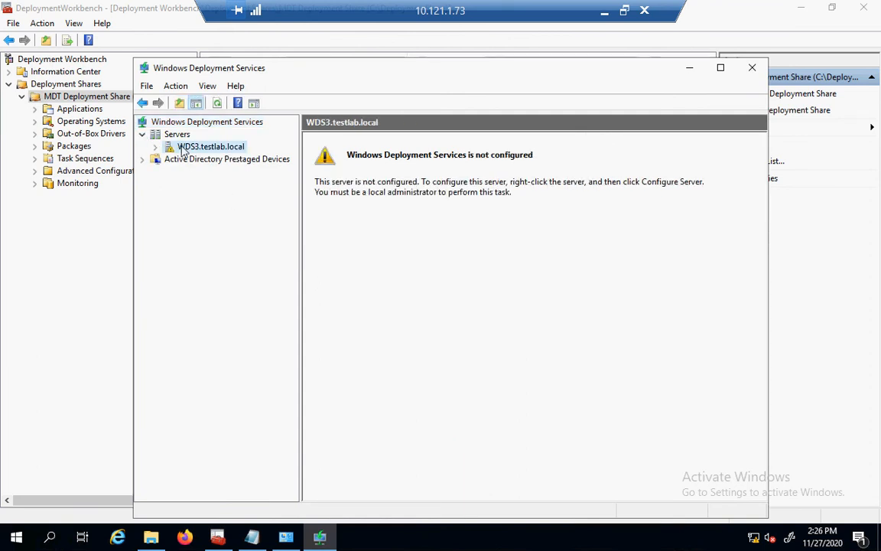
pyautogui.rightClick(184, 151)
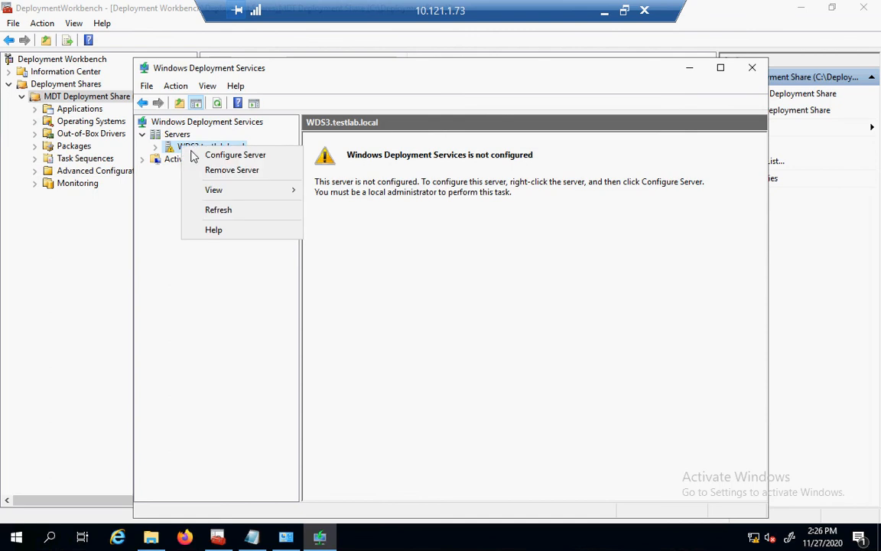
# Configure WDS3.testlab.local AD-integrated with C:\RemoteInstall, answering all clients, without adding images.
pyautogui.click(196, 155)
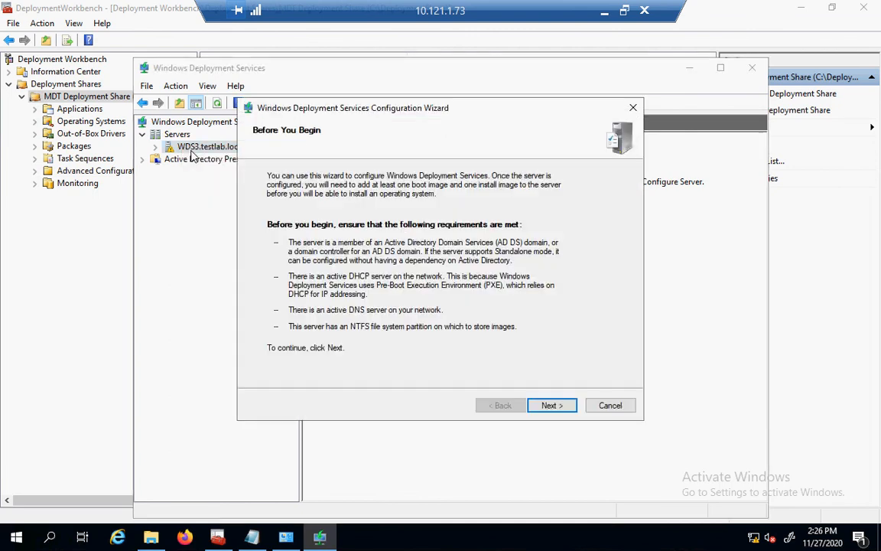
pyautogui.click(563, 407)
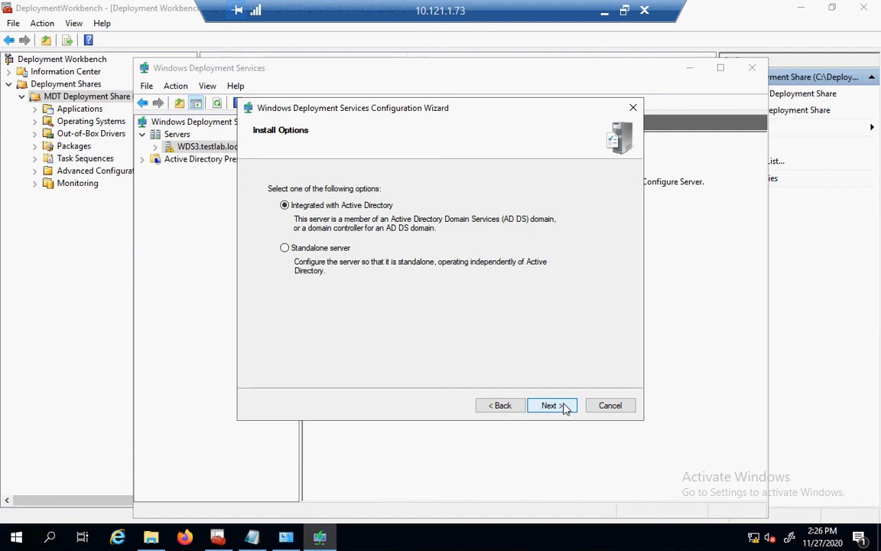
pyautogui.click(564, 407)
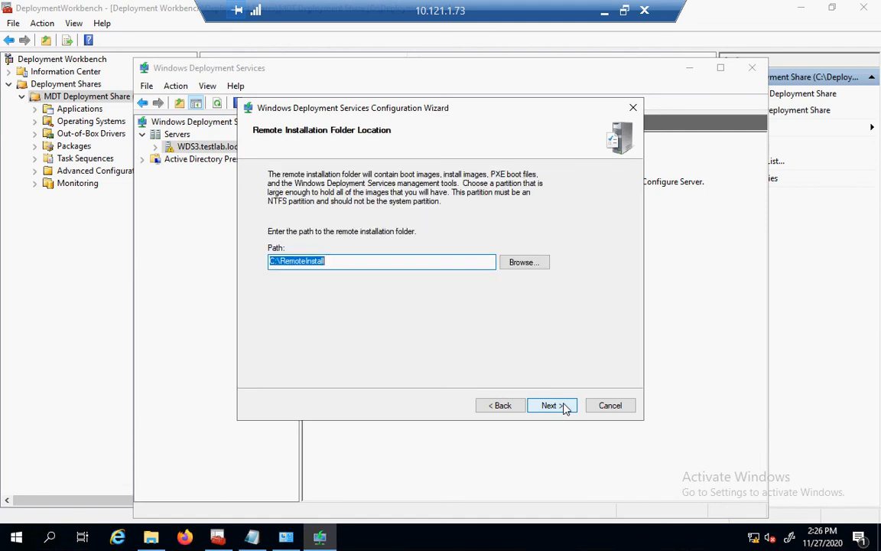
pyautogui.click(564, 407)
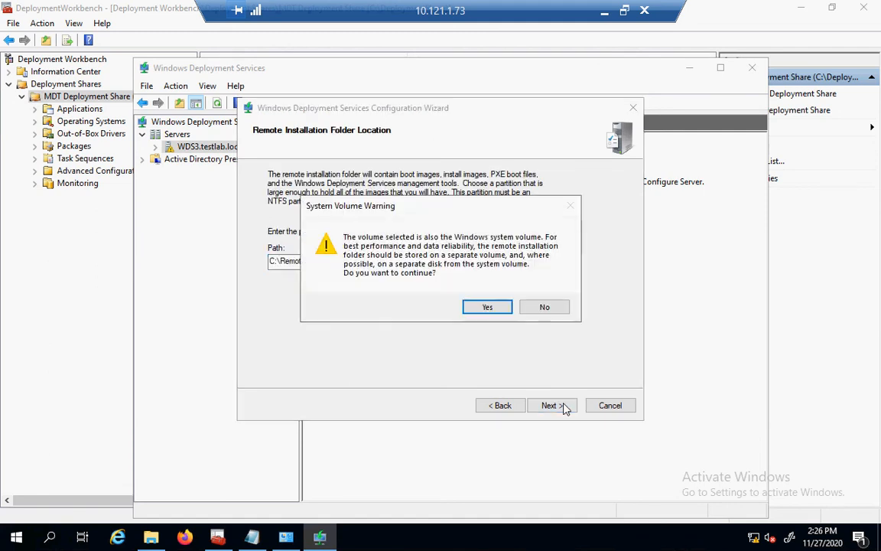
pyautogui.click(487, 307)
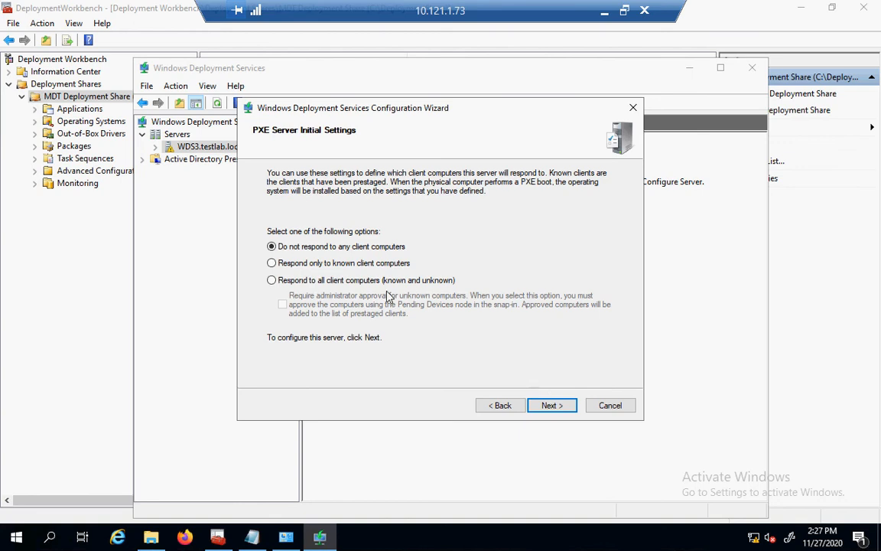
pyautogui.click(312, 281)
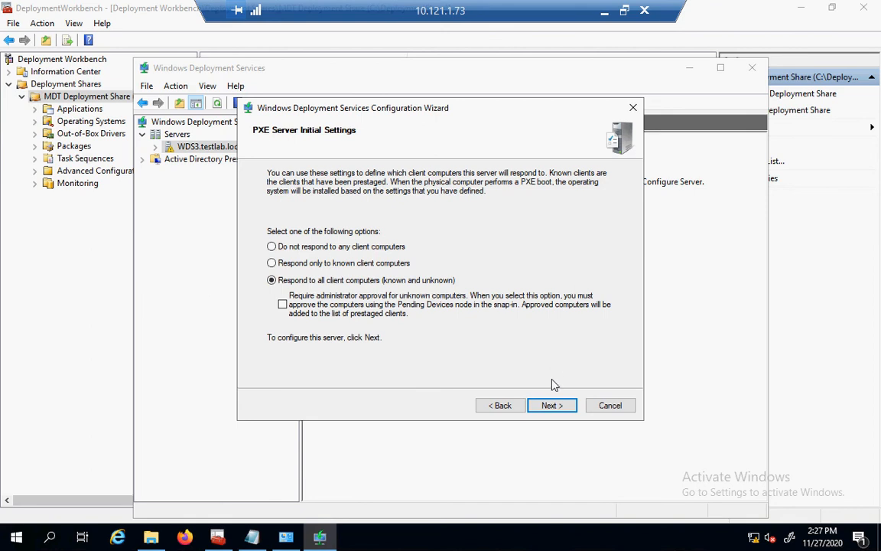
pyautogui.click(553, 406)
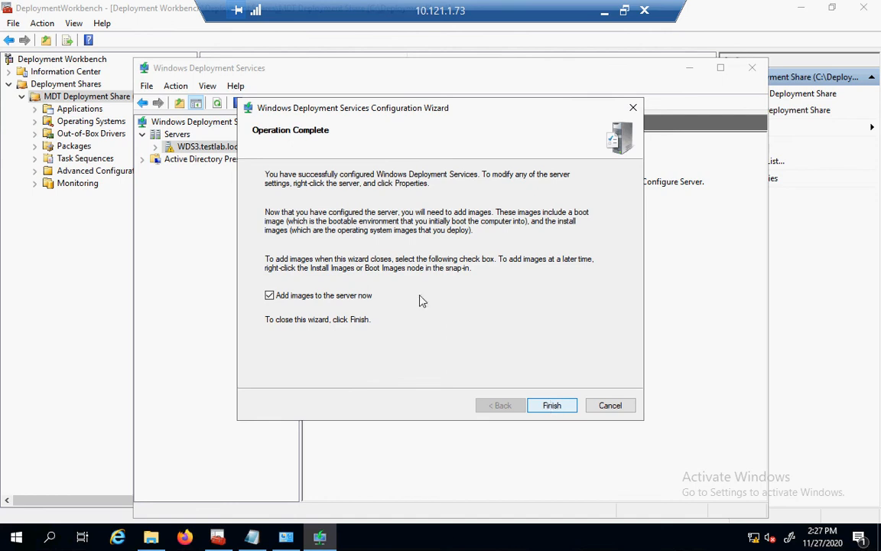
pyautogui.click(339, 299)
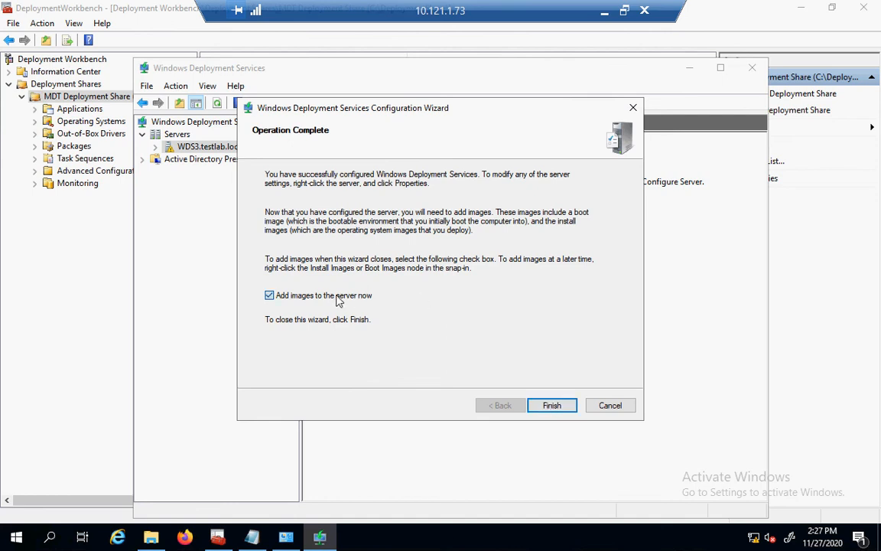
pyautogui.click(552, 405)
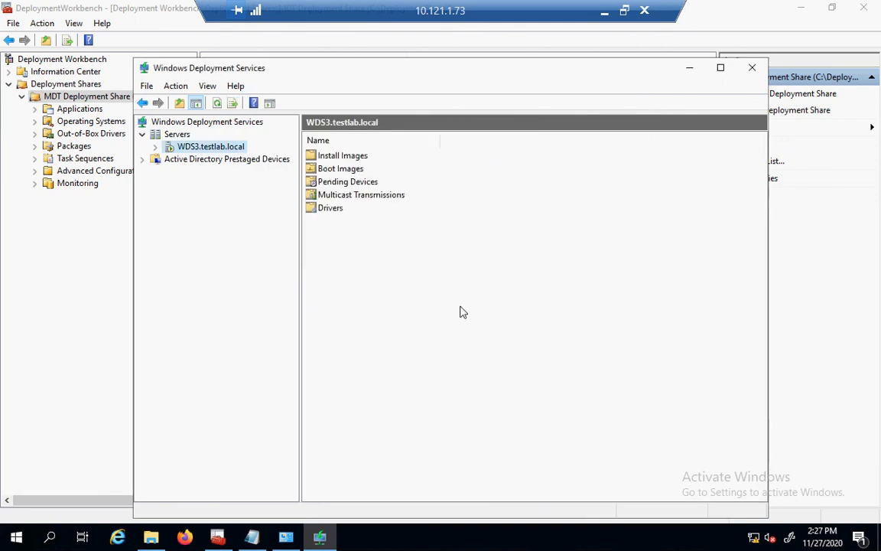
# Start adding a boot image from the Boot Images folder and browse for the file.
pyautogui.doubleClick(336, 170)
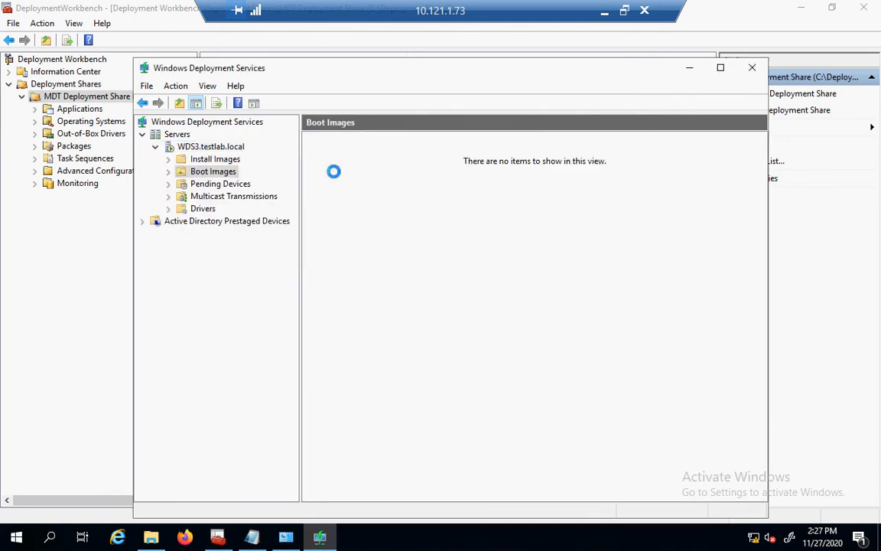
pyautogui.rightClick(533, 214)
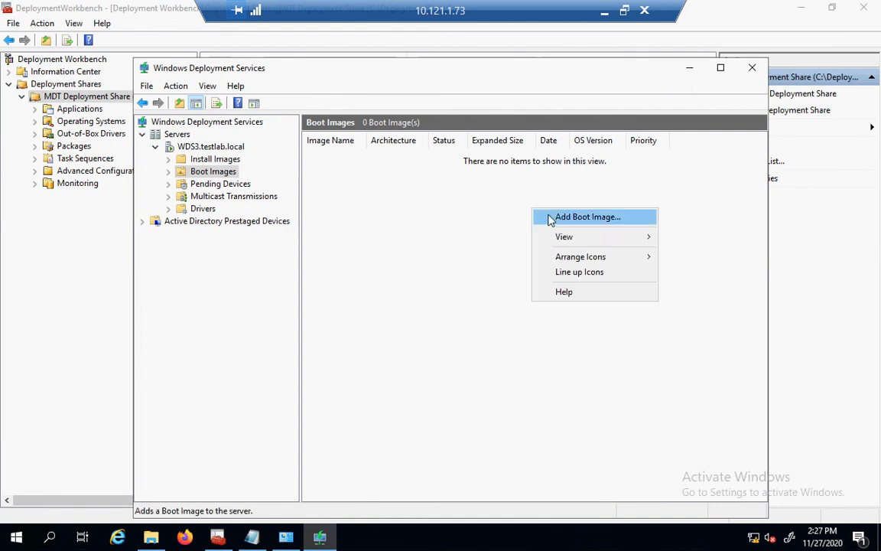
pyautogui.click(585, 217)
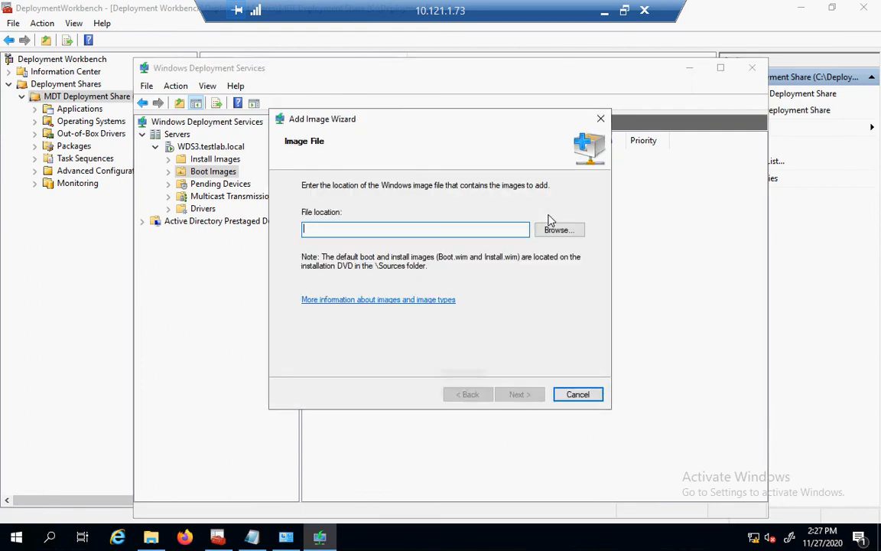
pyautogui.click(553, 231)
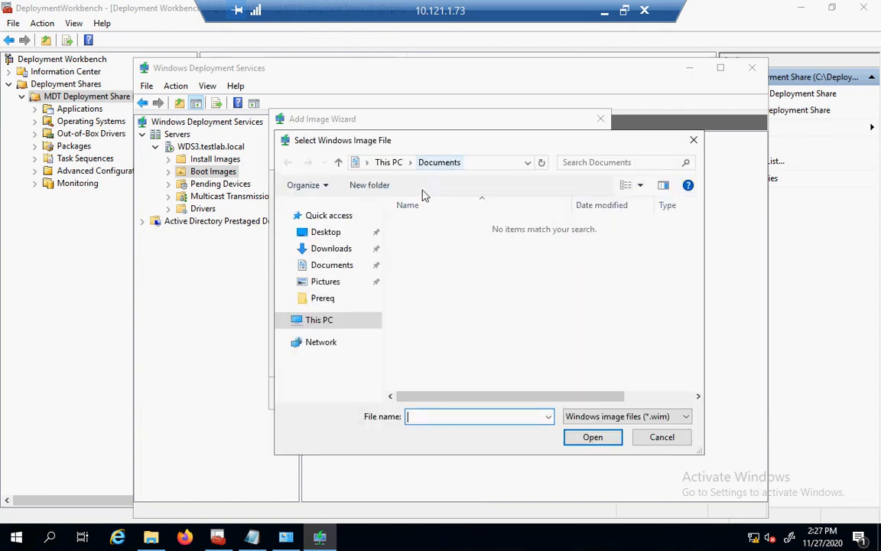
# Pick C:\DeploymentShare\Boot\LiteTouchPE_x64.wim as the boot image file.
pyautogui.click(334, 323)
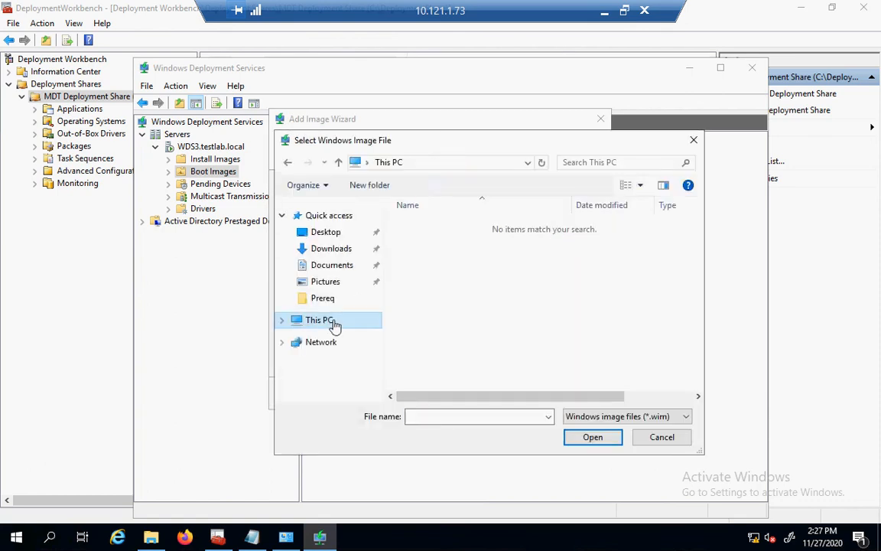
pyautogui.click(699, 332)
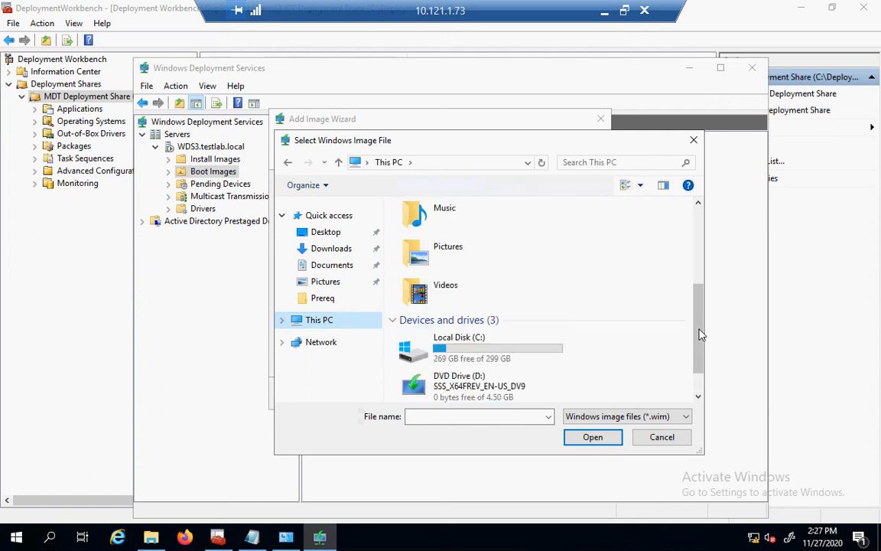
pyautogui.doubleClick(511, 352)
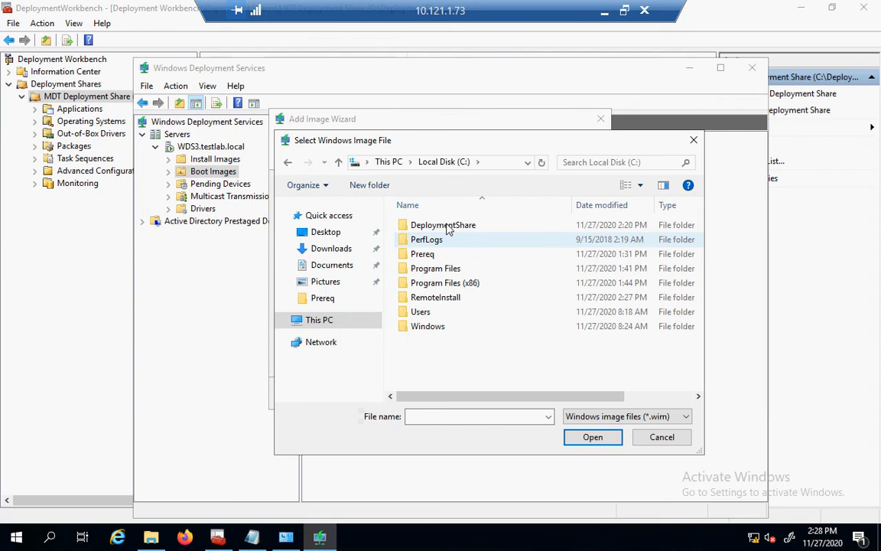
pyautogui.doubleClick(449, 228)
pyautogui.doubleClick(448, 228)
pyautogui.rightClick(448, 228)
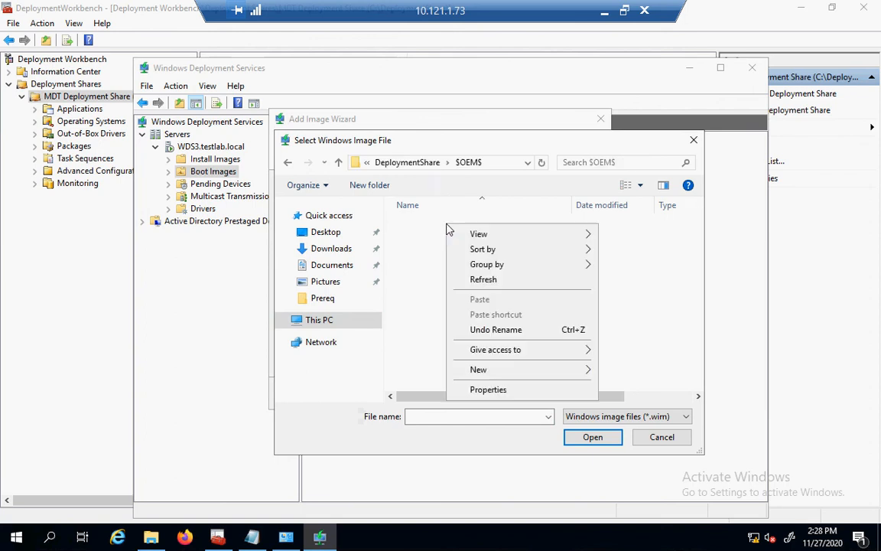
pyautogui.click(407, 164)
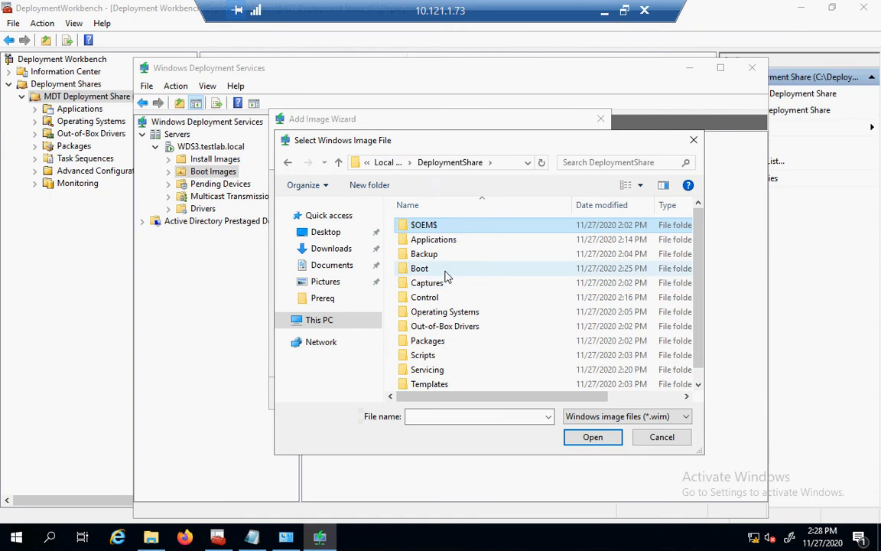
pyautogui.doubleClick(446, 274)
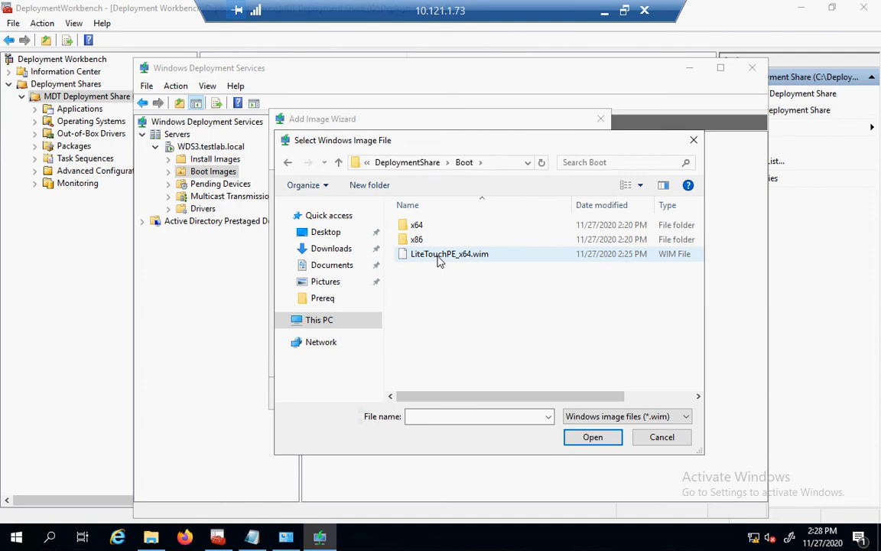
pyautogui.click(439, 260)
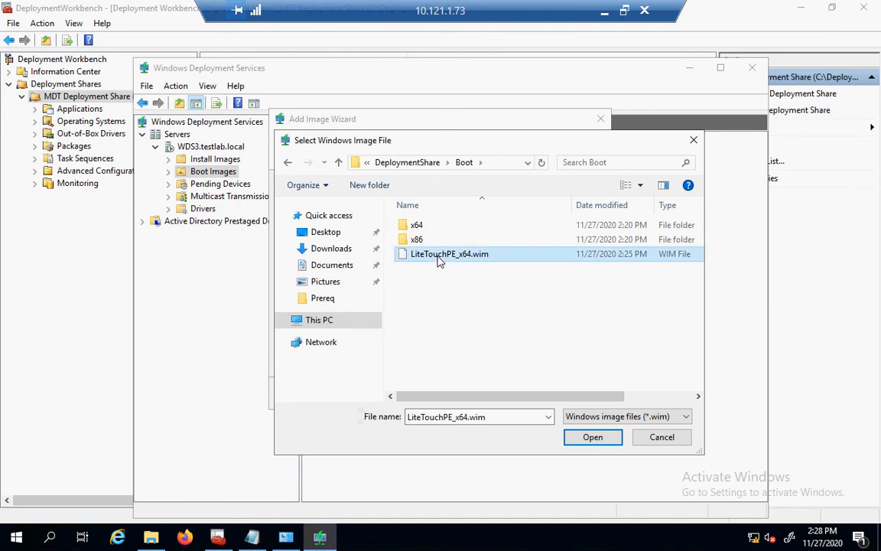
pyautogui.click(439, 259)
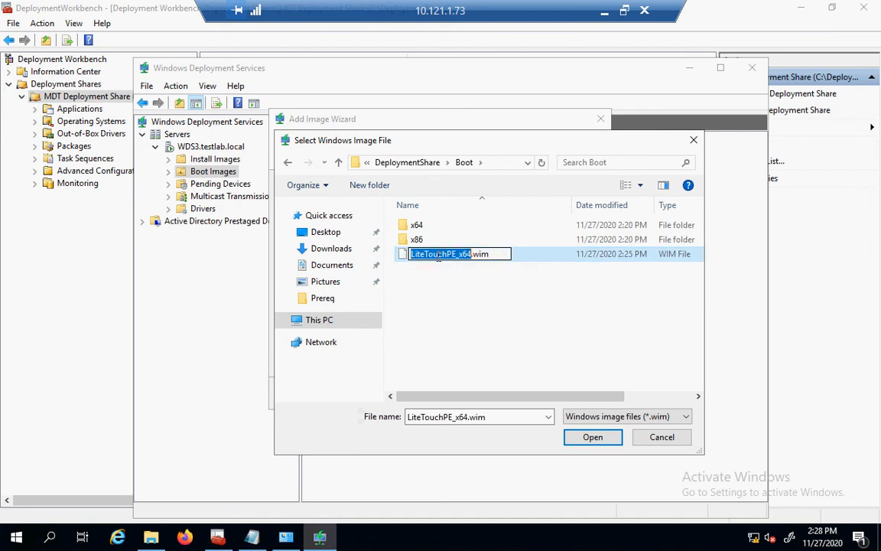
pyautogui.click(406, 255)
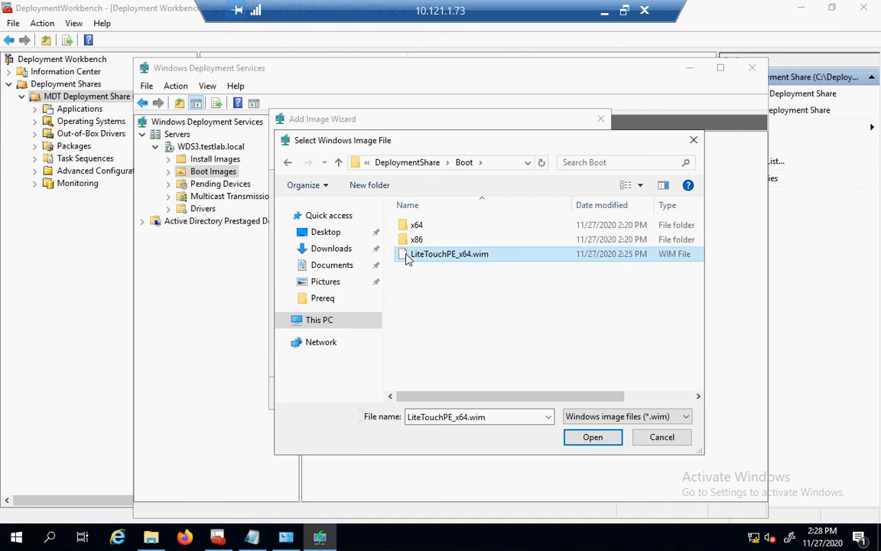
pyautogui.click(593, 437)
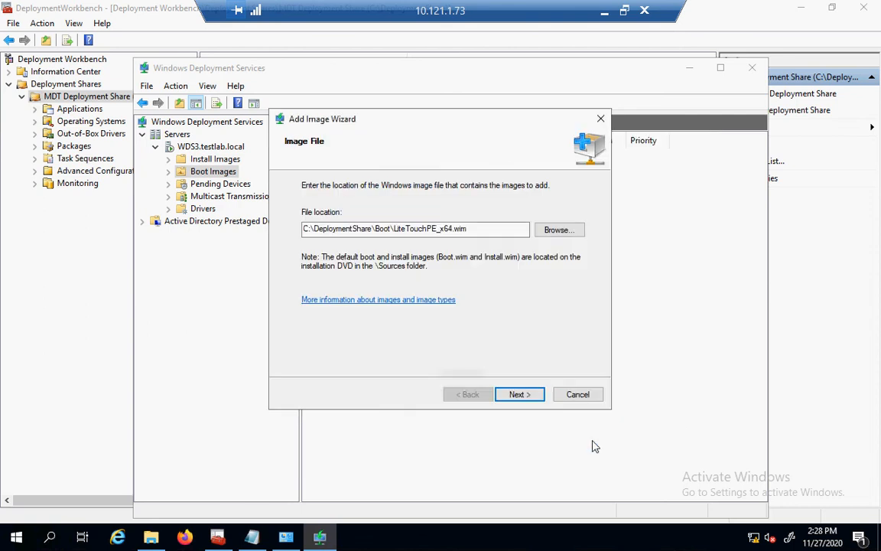
# Add the Lite Touch Windows PE (x64) boot image under its default name, then return to the local desktop.
pyautogui.click(520, 395)
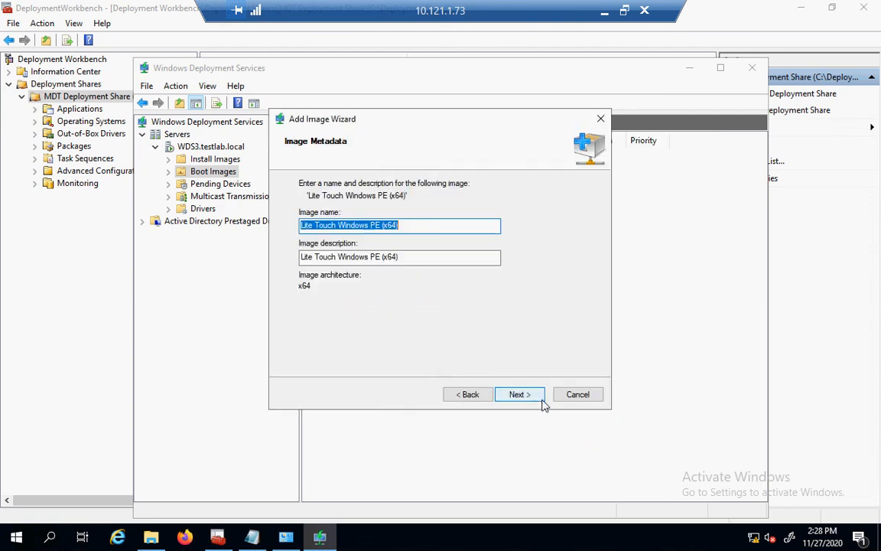
pyautogui.click(540, 399)
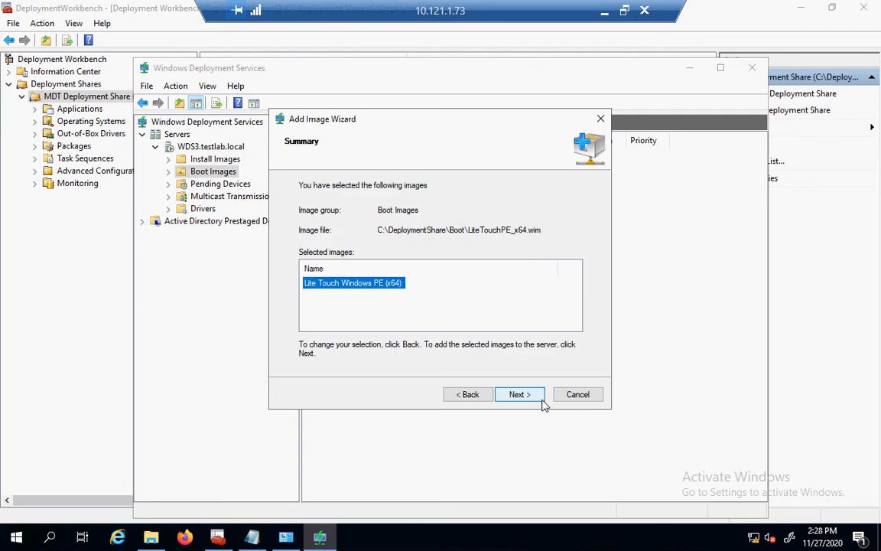
pyautogui.click(540, 399)
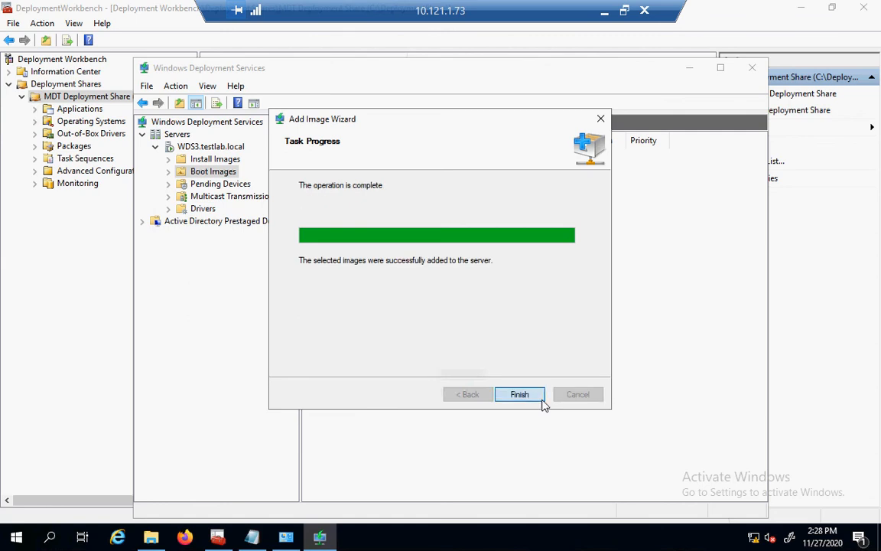
pyautogui.click(541, 397)
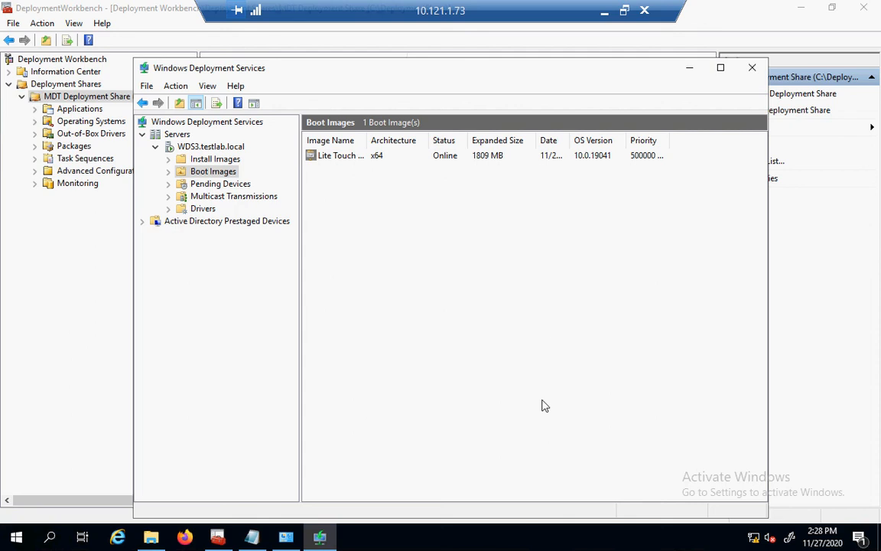
pyautogui.click(605, 15)
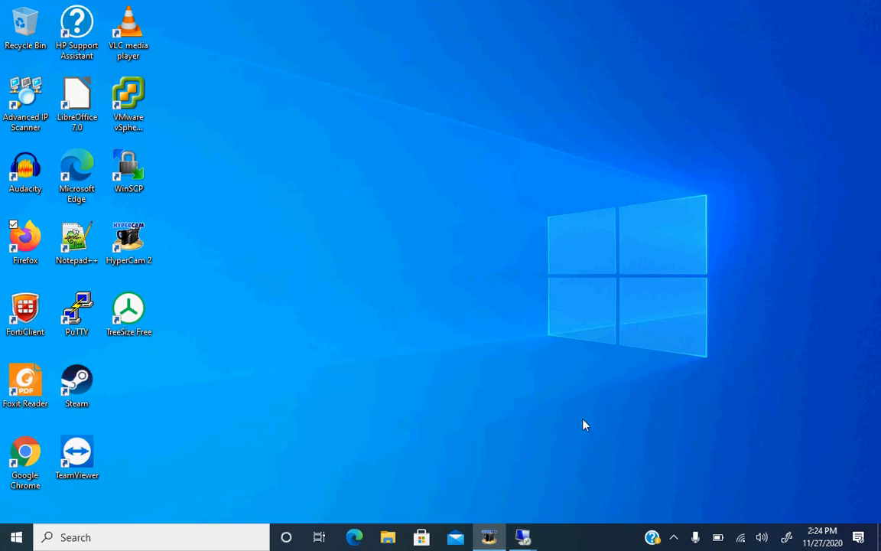
# In the 10.121.1.28 session, start a new virtual machine named TestWDS.
pyautogui.moveTo(527, 535)
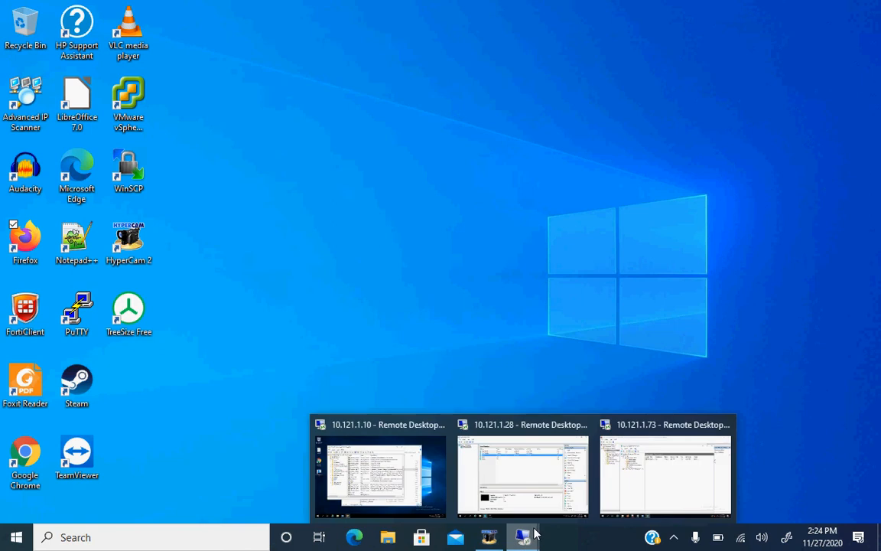
pyautogui.click(527, 490)
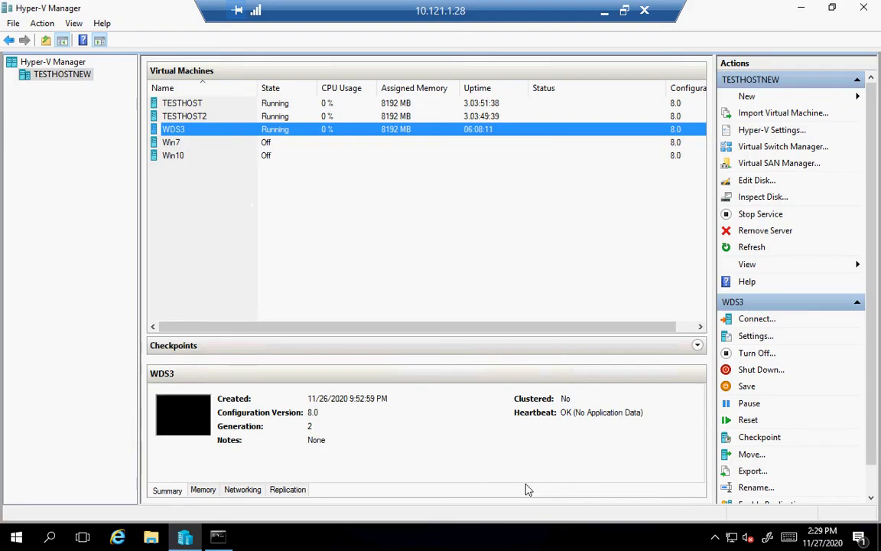
pyautogui.click(747, 98)
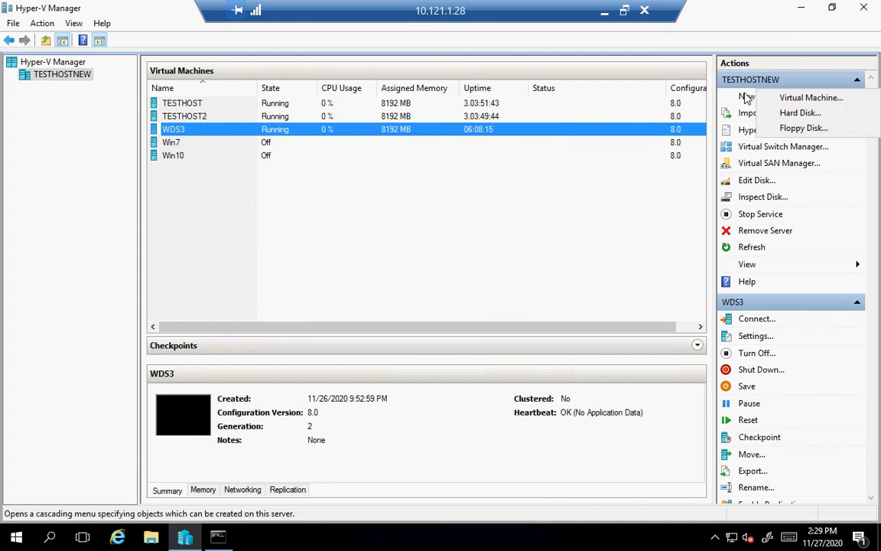
pyautogui.click(784, 100)
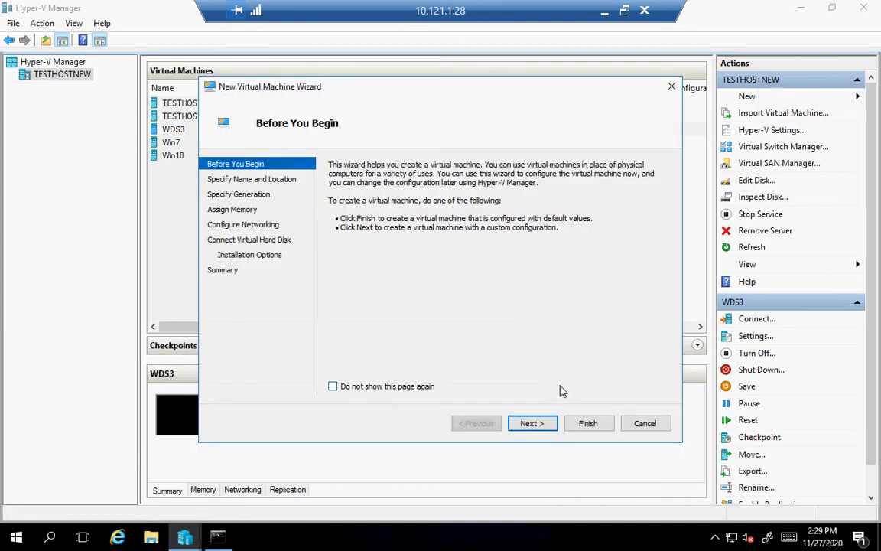
pyautogui.click(527, 426)
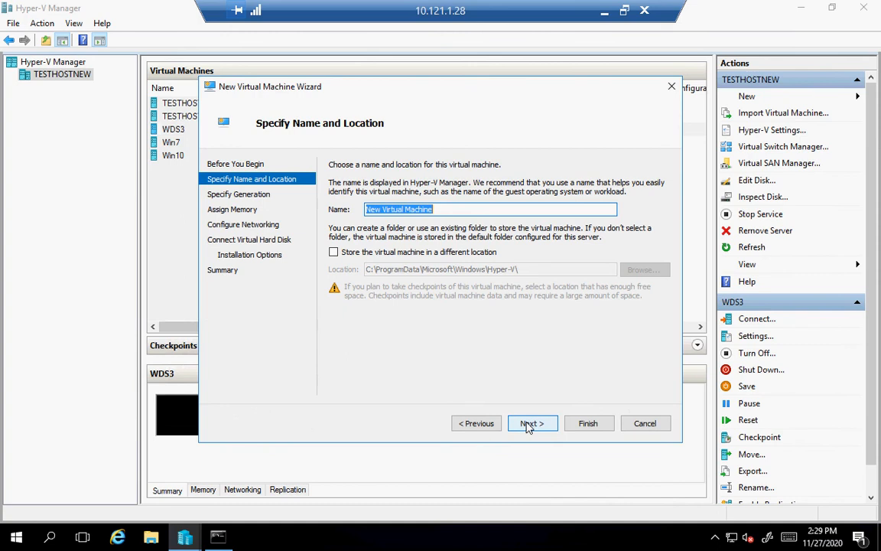
pyautogui.write('TestWDS')
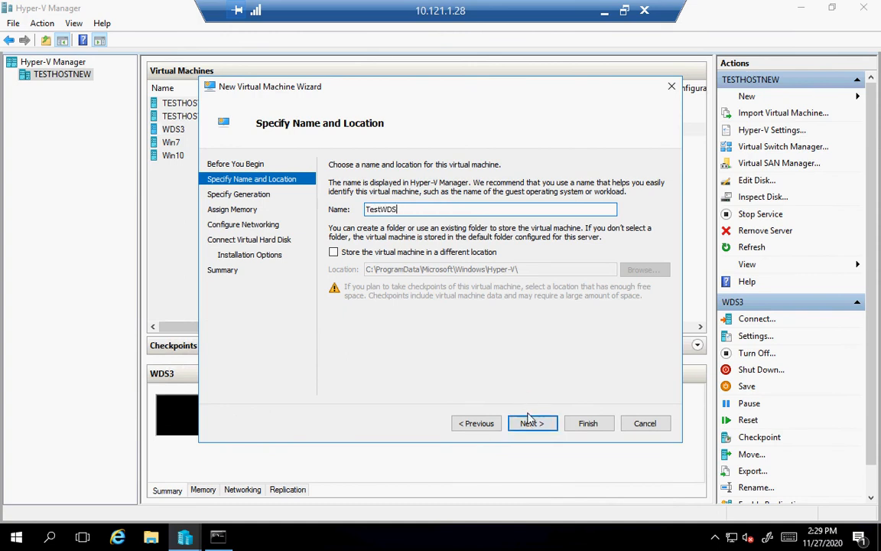
pyautogui.click(530, 423)
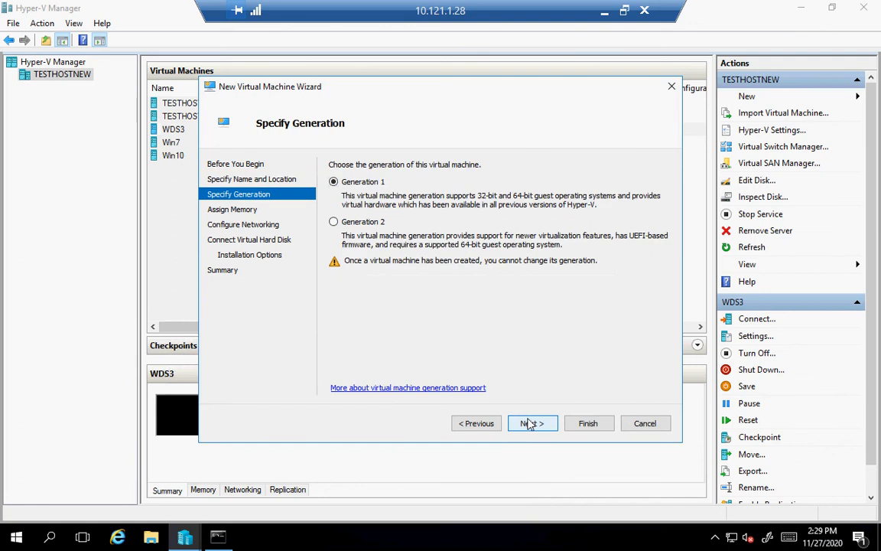
# Make it Generation 2 with 8192 MB, the Intel I350 switch and a new TestWDS.vhdx, then create it.
pyautogui.click(337, 222)
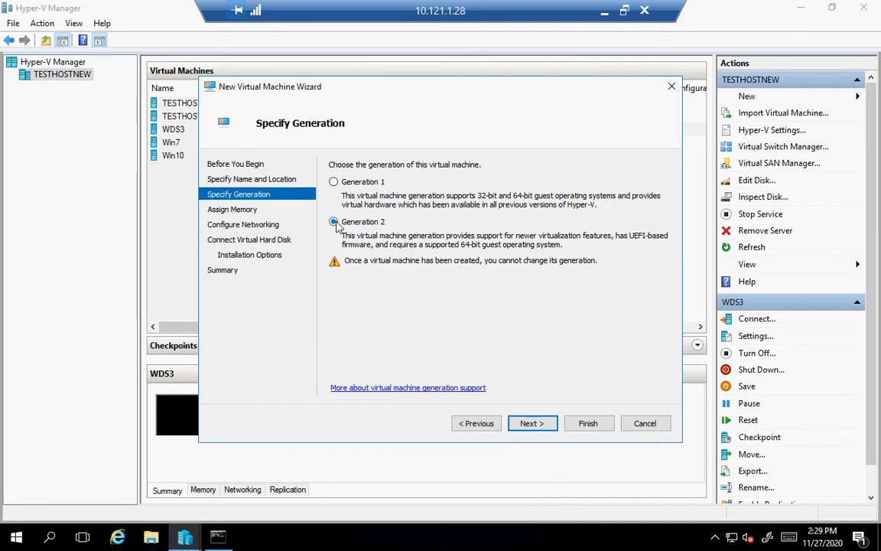
pyautogui.click(551, 426)
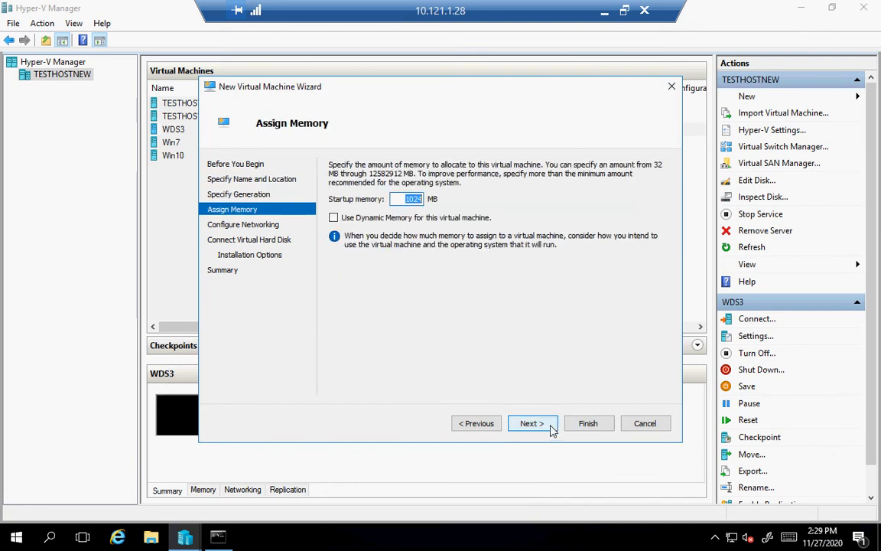
pyautogui.write('8192')
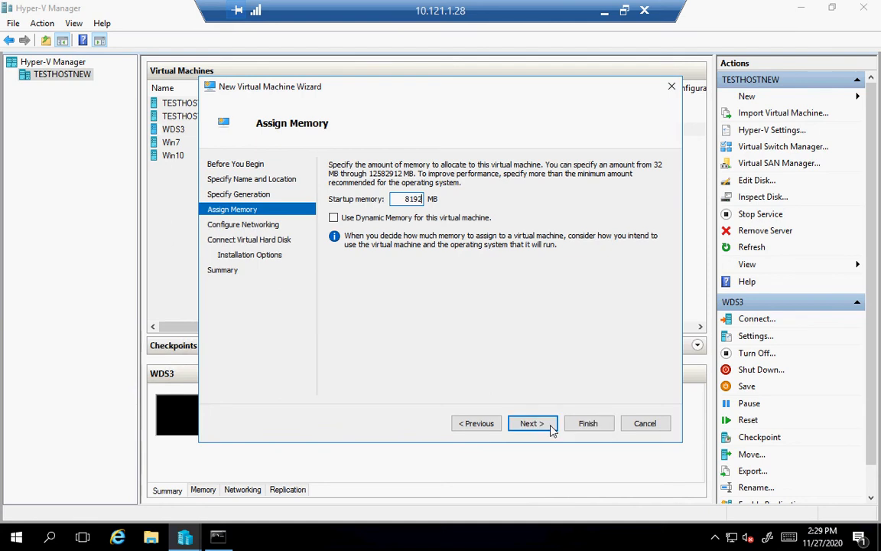
pyautogui.click(552, 425)
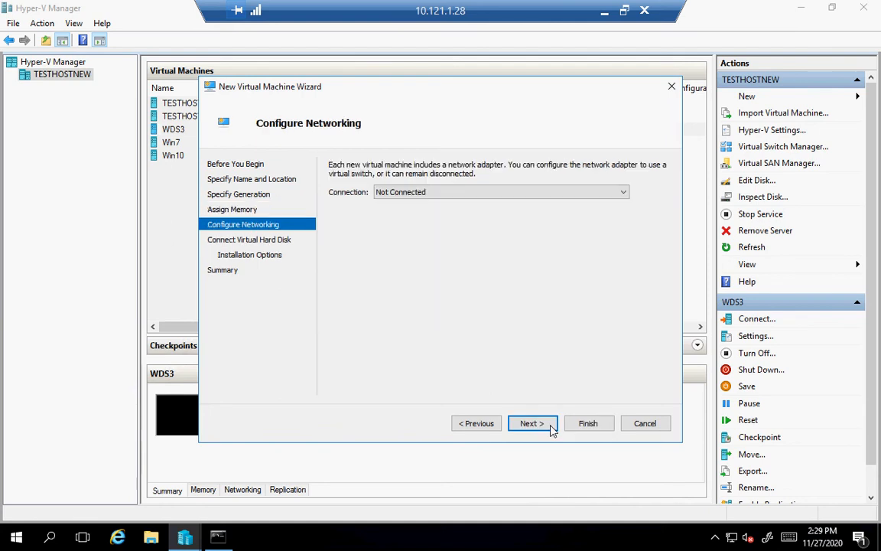
pyautogui.click(407, 193)
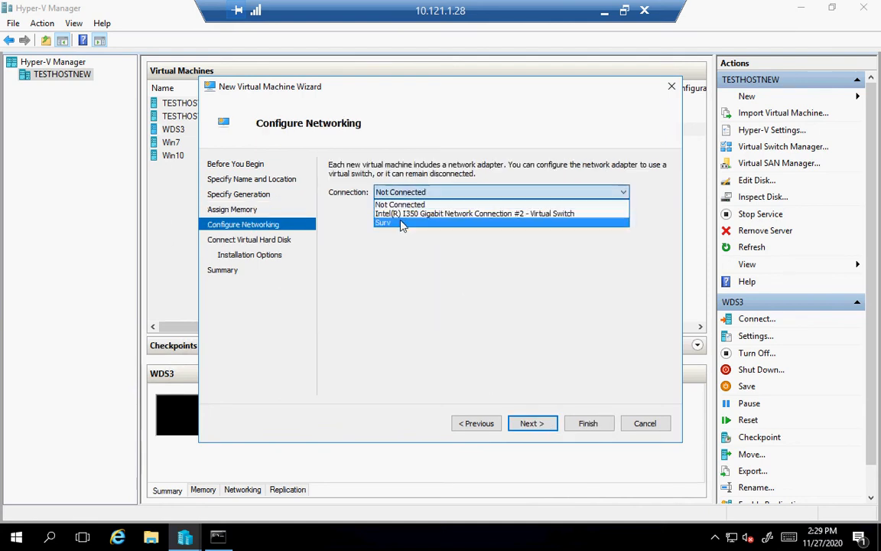
pyautogui.click(403, 214)
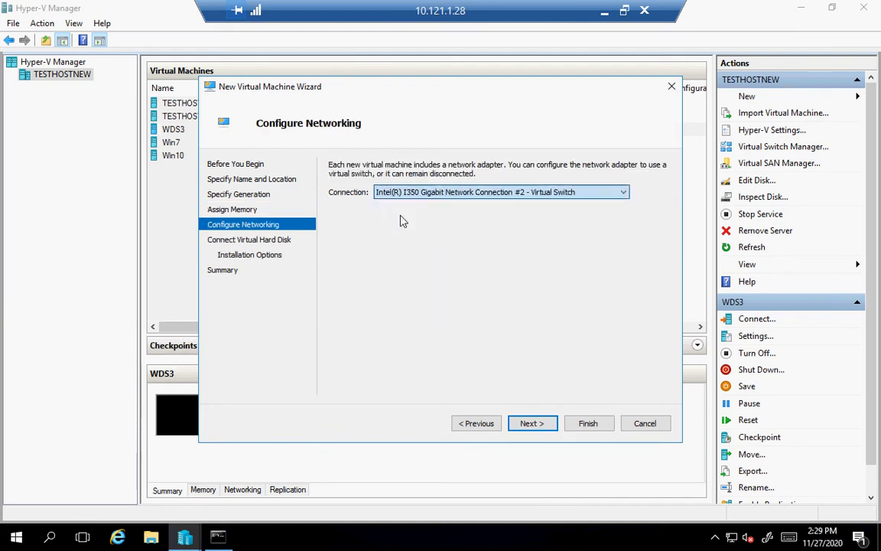
pyautogui.click(531, 424)
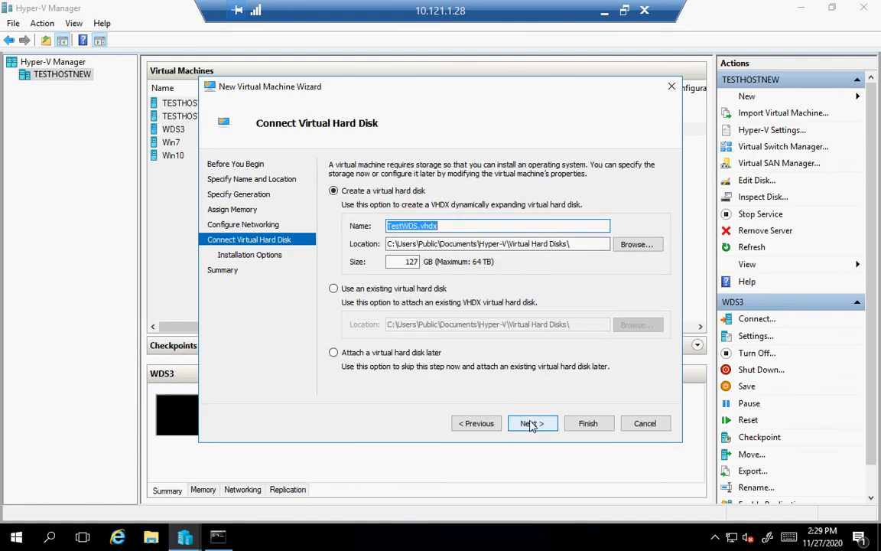
pyautogui.click(531, 426)
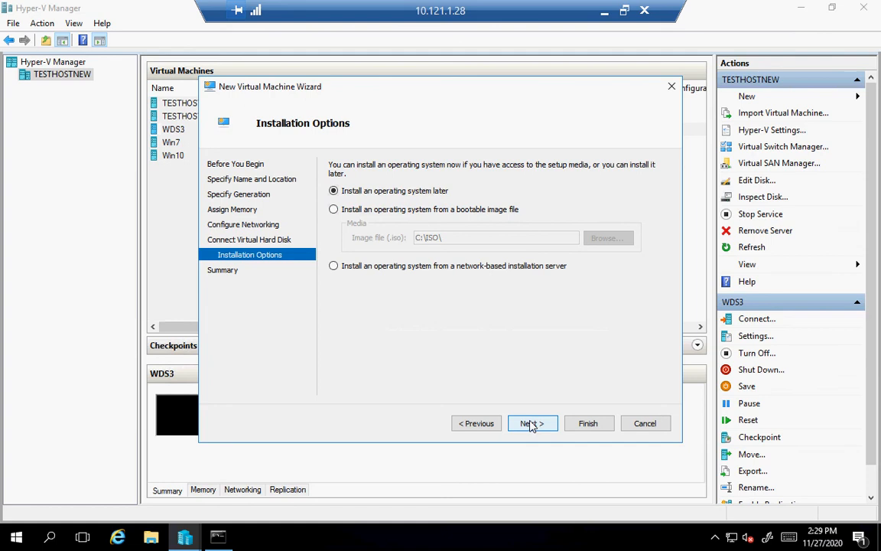
pyautogui.click(530, 425)
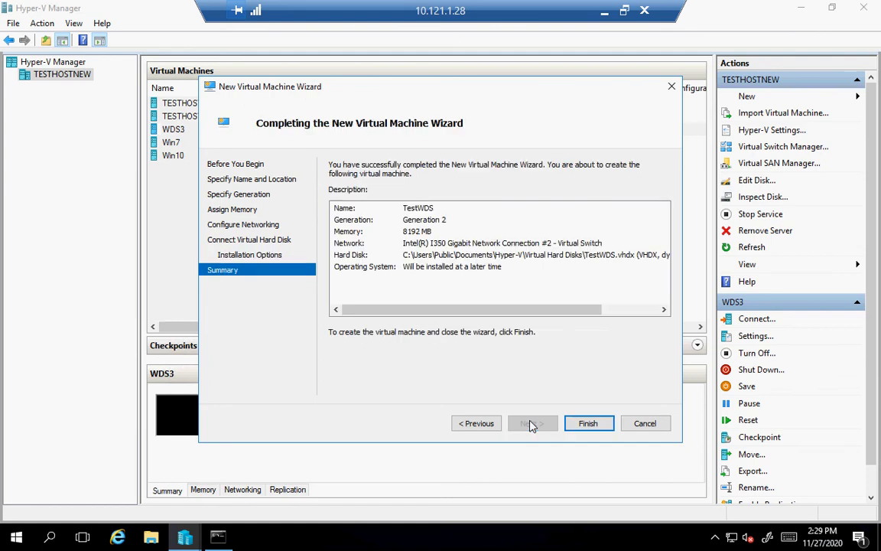
pyautogui.click(577, 426)
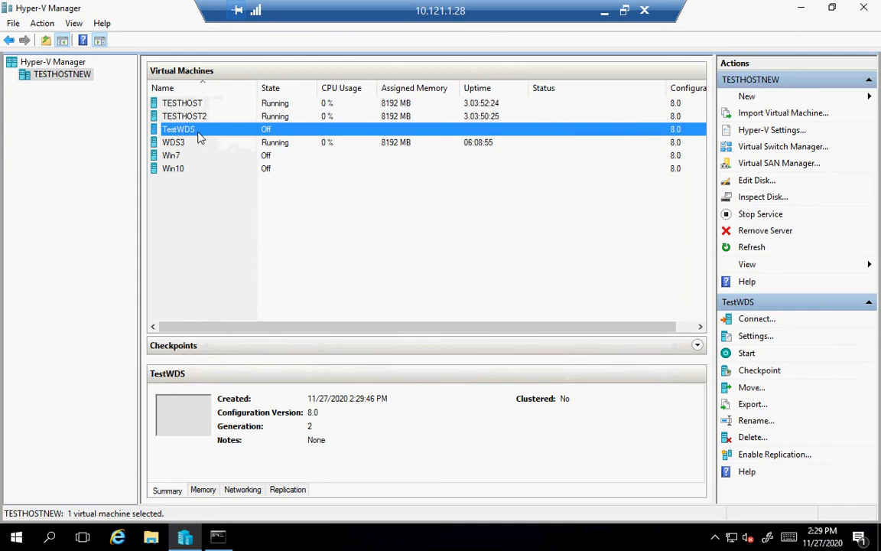
# Start TestWDS, connect to its console, and accept the network boot prompt to reach the Deployment Wizard.
pyautogui.click(749, 354)
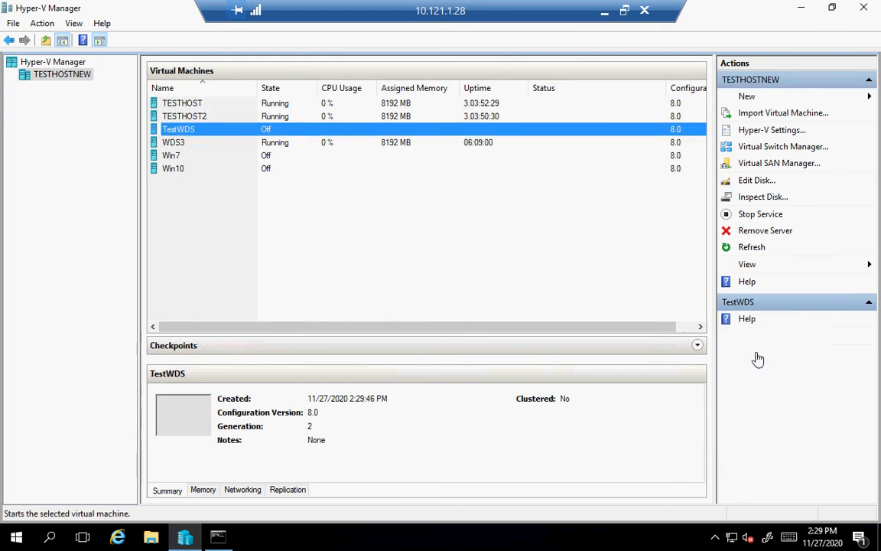
pyautogui.rightClick(286, 133)
pyautogui.click(289, 137)
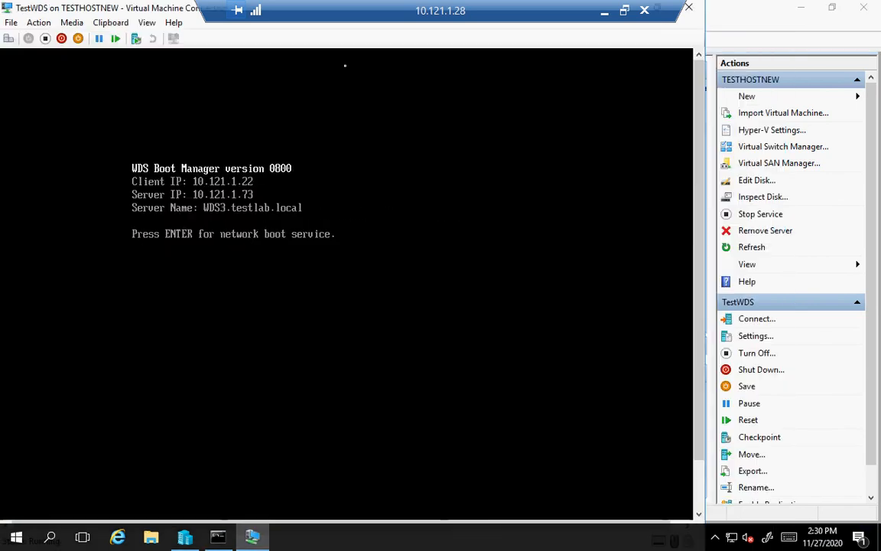
pyautogui.press('Return')
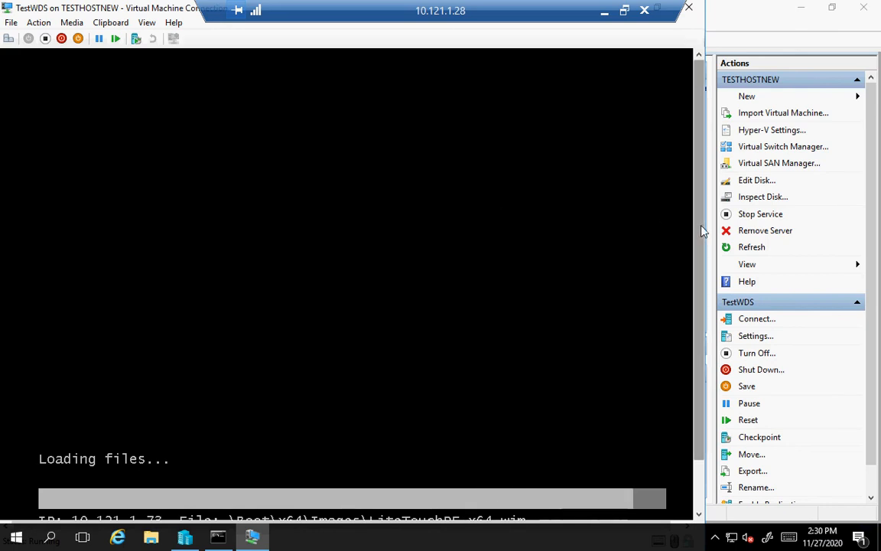
pyautogui.moveTo(702, 234); pyautogui.dragTo(701, 247)
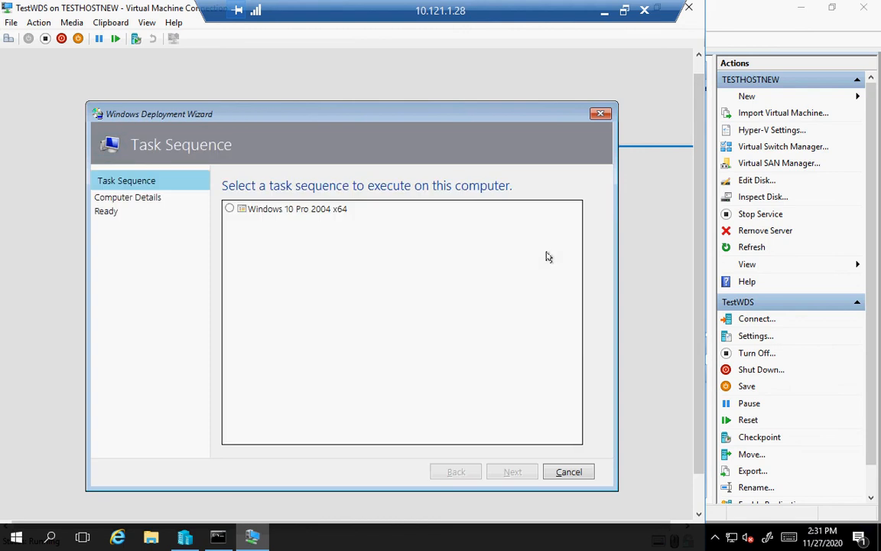
# Choose the Windows 10 Pro 2004 x64 sequence and rename the computer from PC-00-23 to testwds.
pyautogui.click(229, 211)
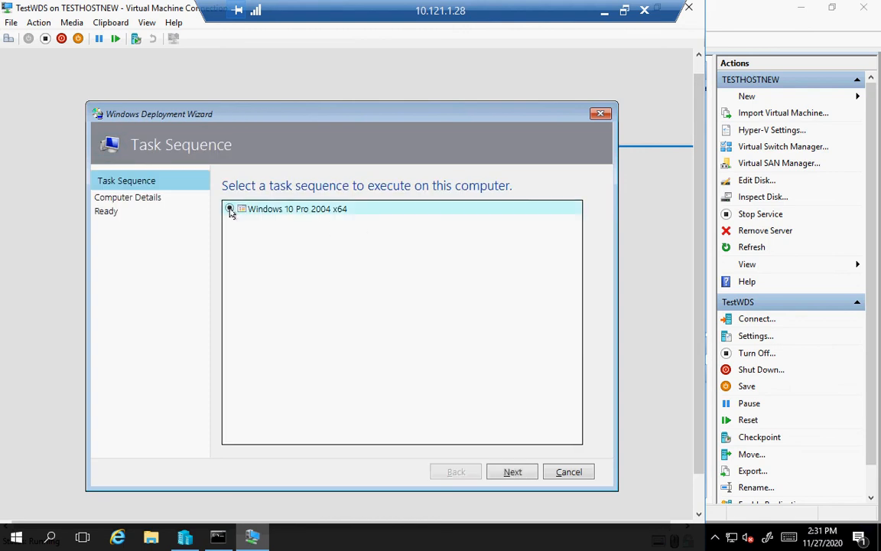
pyautogui.click(520, 472)
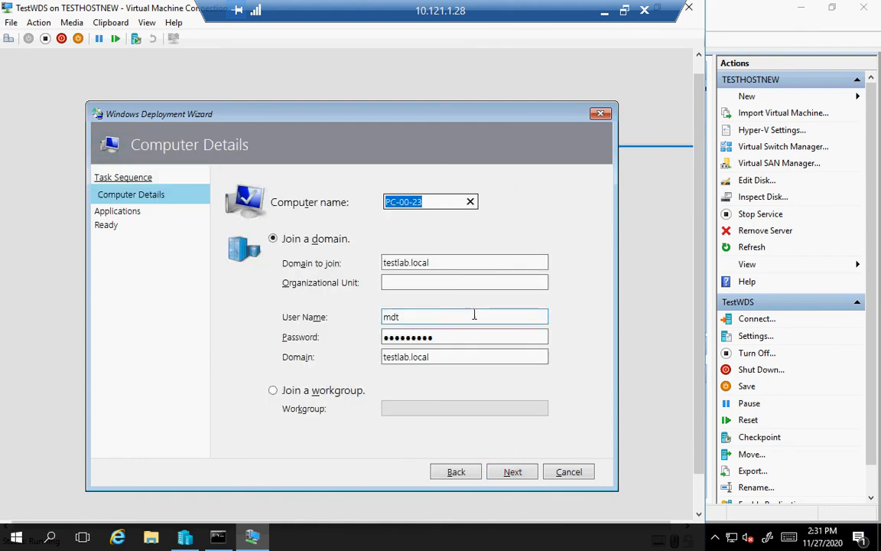
pyautogui.click(434, 201)
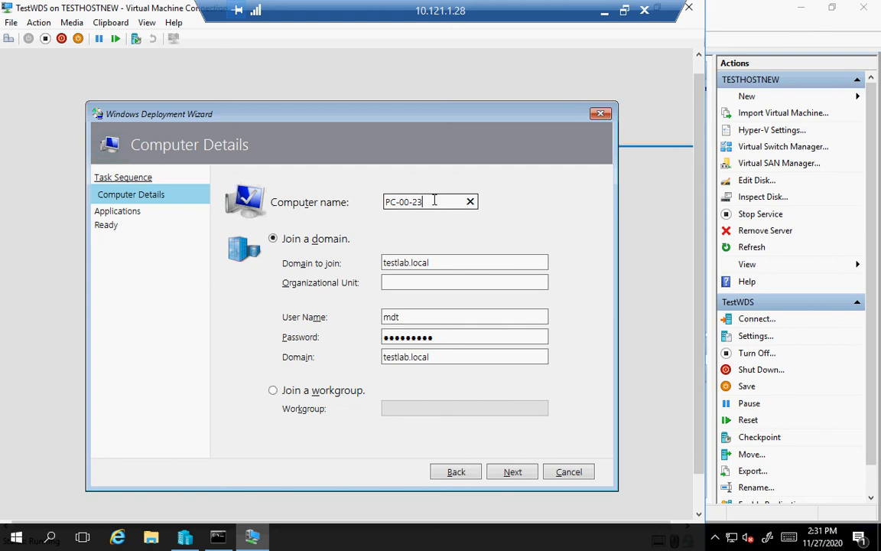
pyautogui.moveTo(434, 201); pyautogui.dragTo(351, 179)
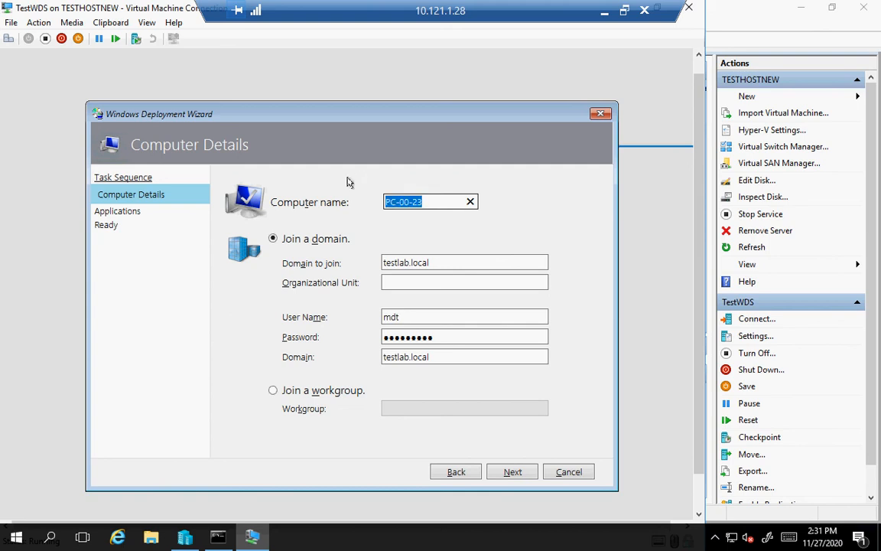
pyautogui.write('test')
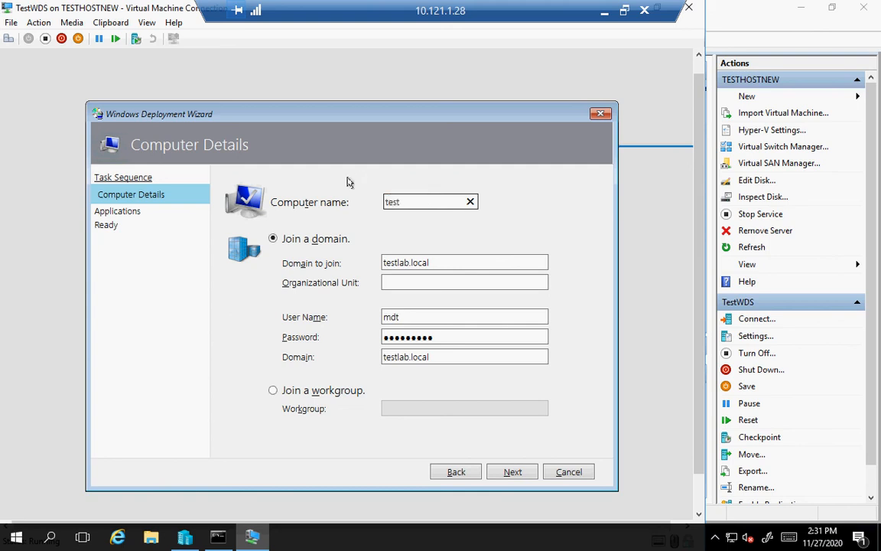
pyautogui.write('wds')
# Select Notepad++ and Google Chrome for installation and start the deployment.
pyautogui.click(513, 472)
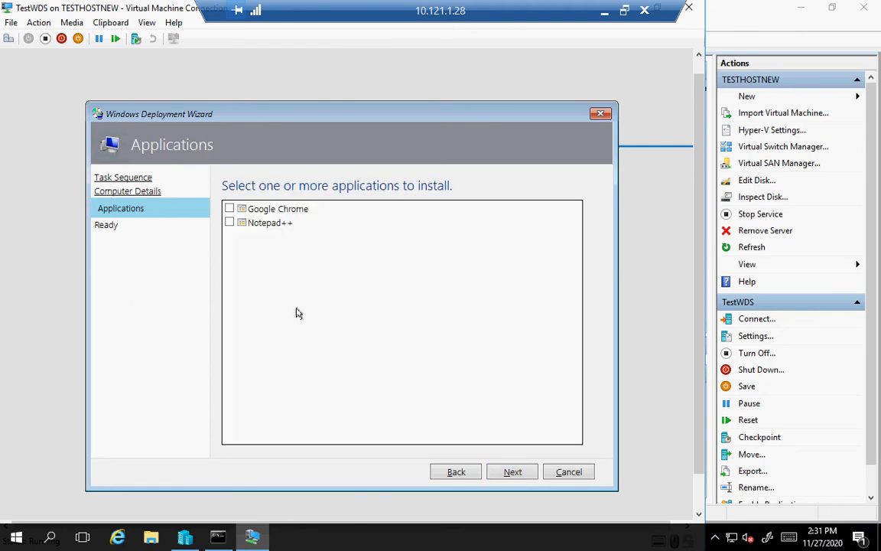
pyautogui.click(231, 223)
pyautogui.click(229, 209)
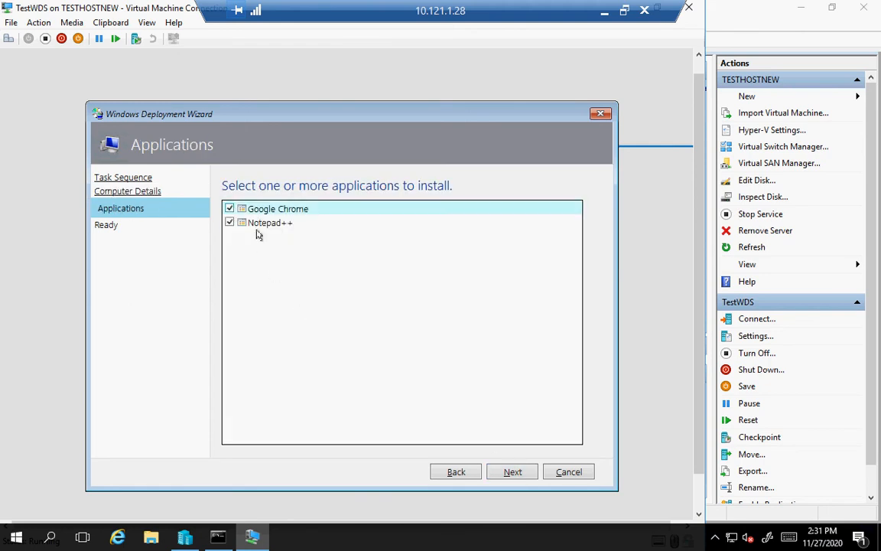
pyautogui.click(511, 473)
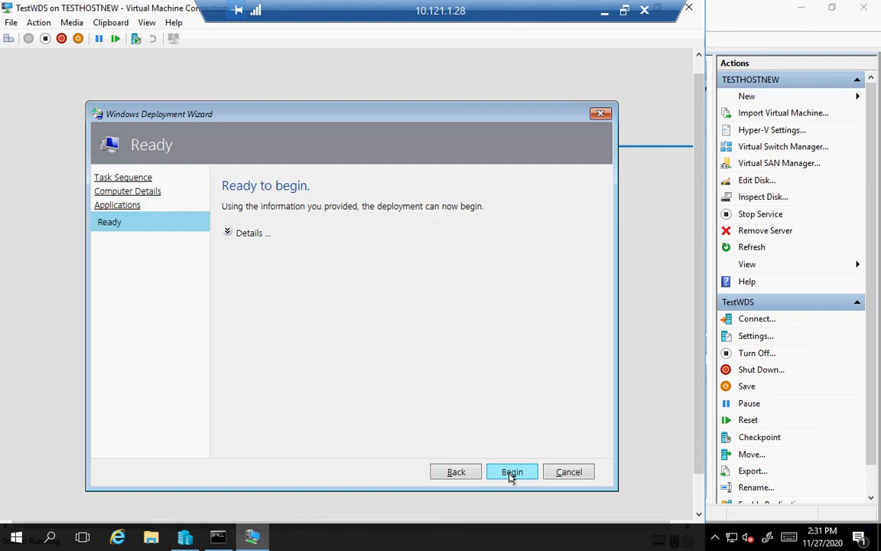
pyautogui.click(511, 473)
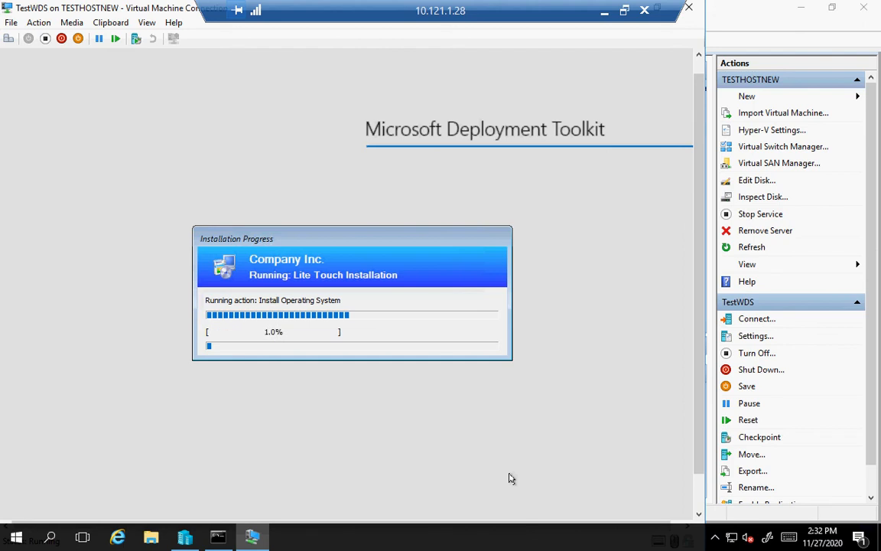
# Minimize the Remote Desktop session while the installation applies the image.
pyautogui.click(603, 10)
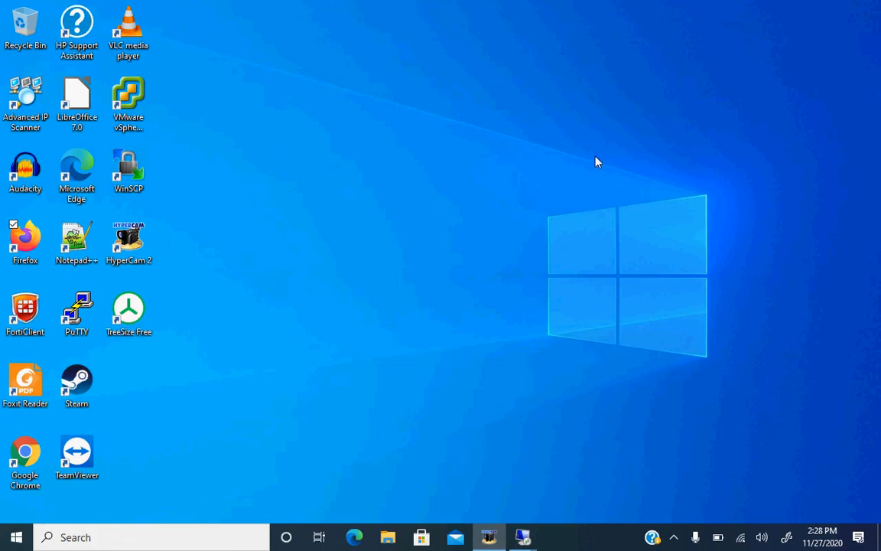
# In the 10.121.1.73 session's Deployment Workbench, create an HP Probook 650 G4 folder under Out-of-Box Drivers.
pyautogui.moveTo(522, 537)
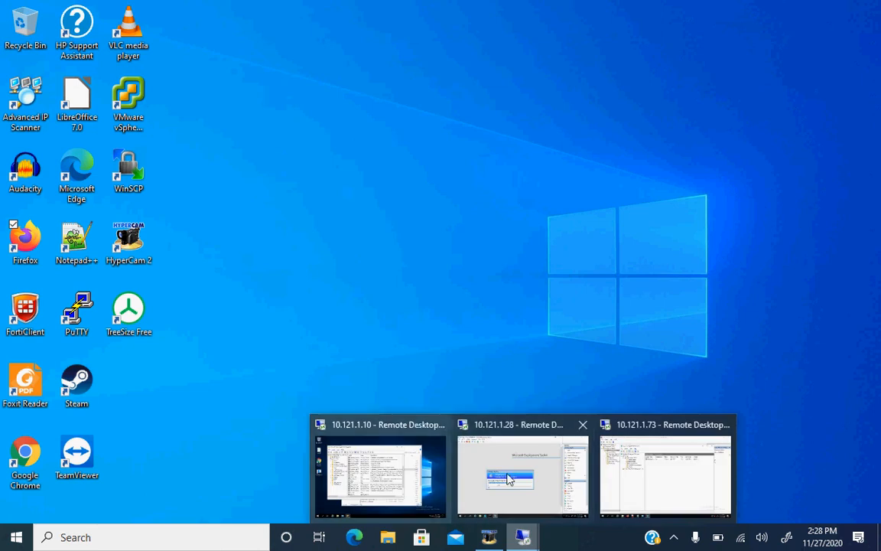
pyautogui.click(632, 447)
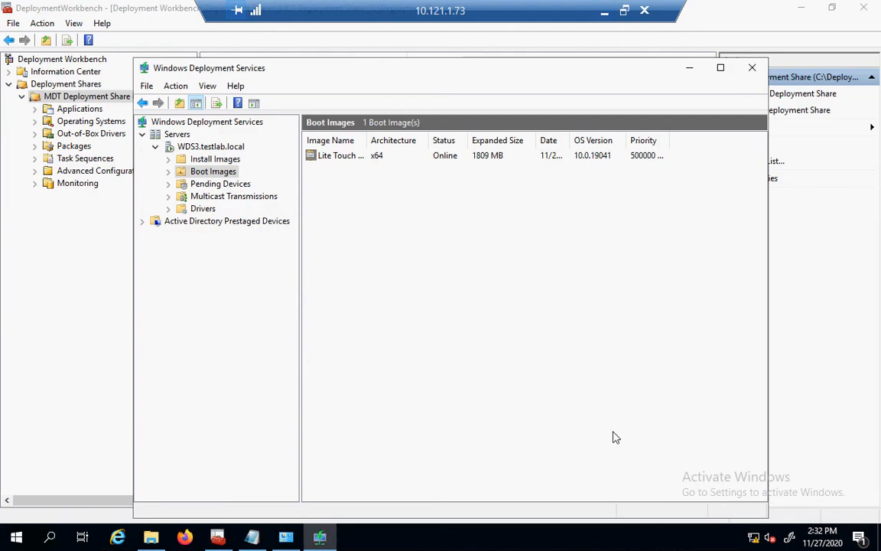
pyautogui.click(48, 371)
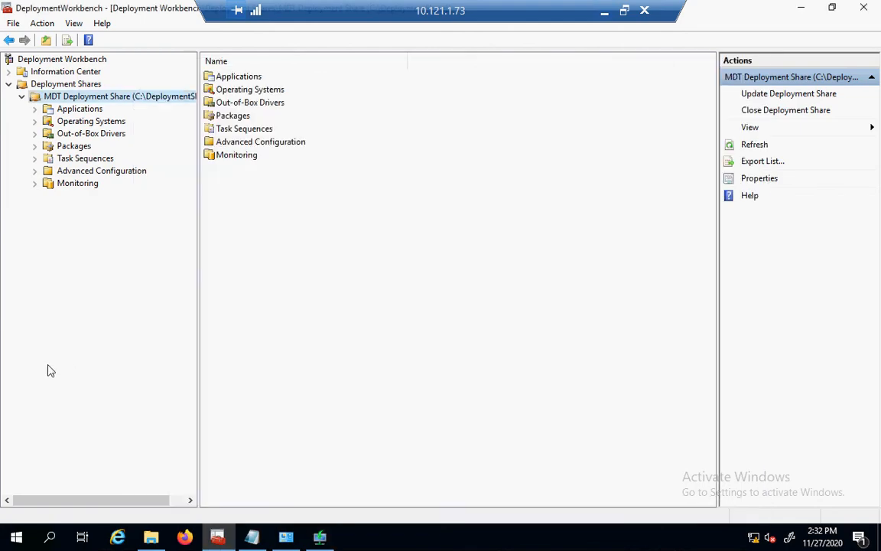
pyautogui.click(59, 137)
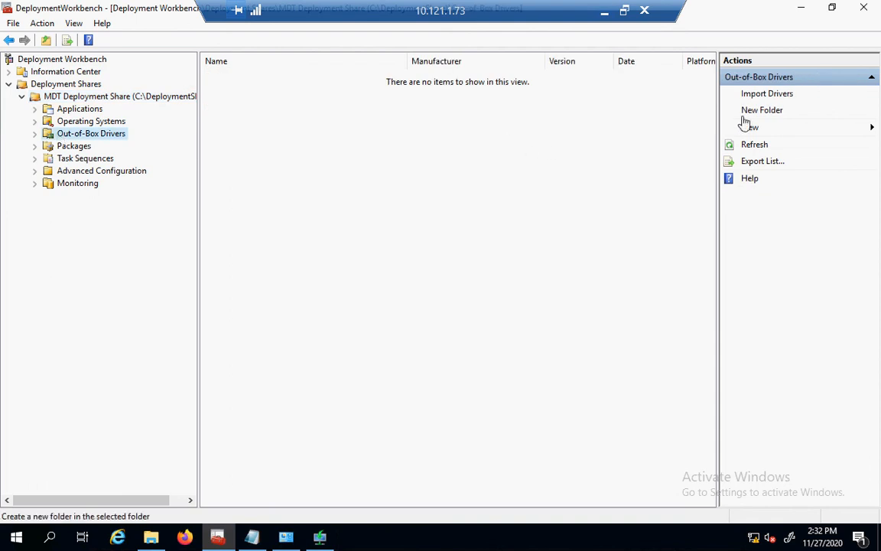
pyautogui.click(749, 113)
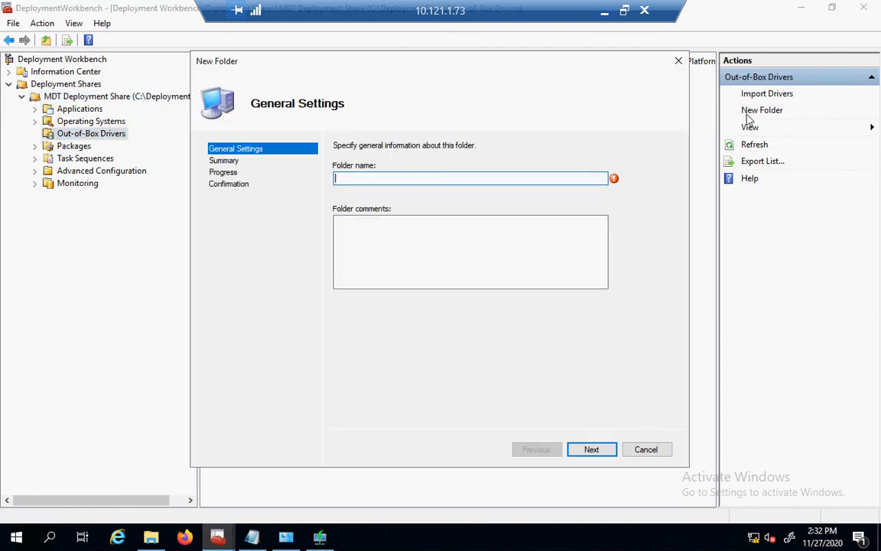
pyautogui.write('HP Probook 650 G4')
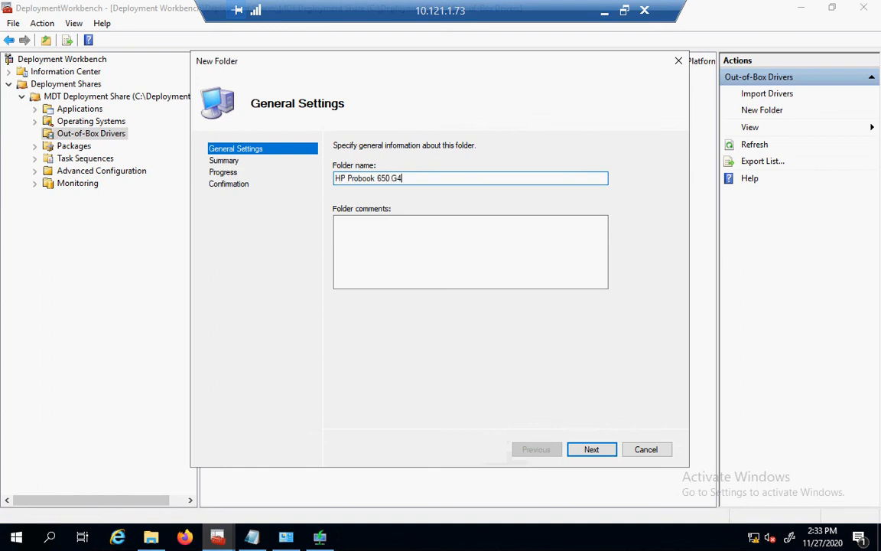
pyautogui.press('Return')
pyautogui.press('Return')
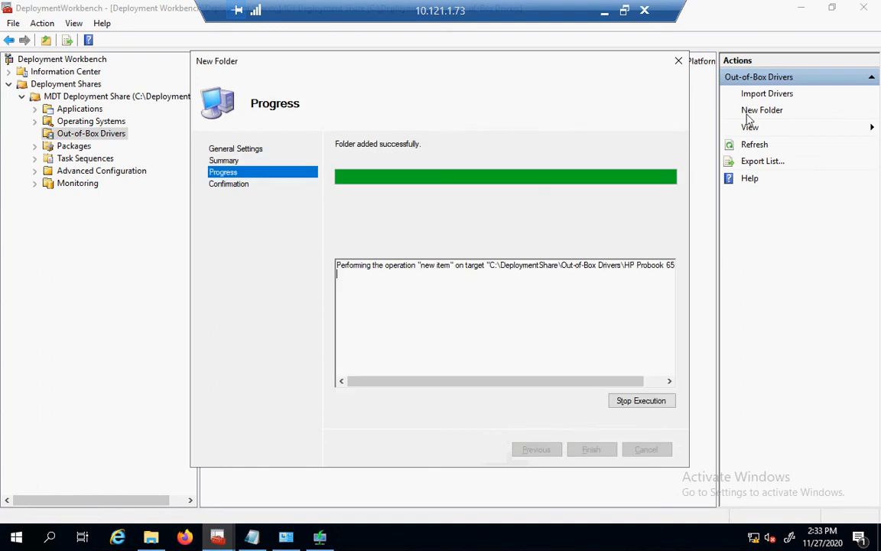
pyautogui.press('Return')
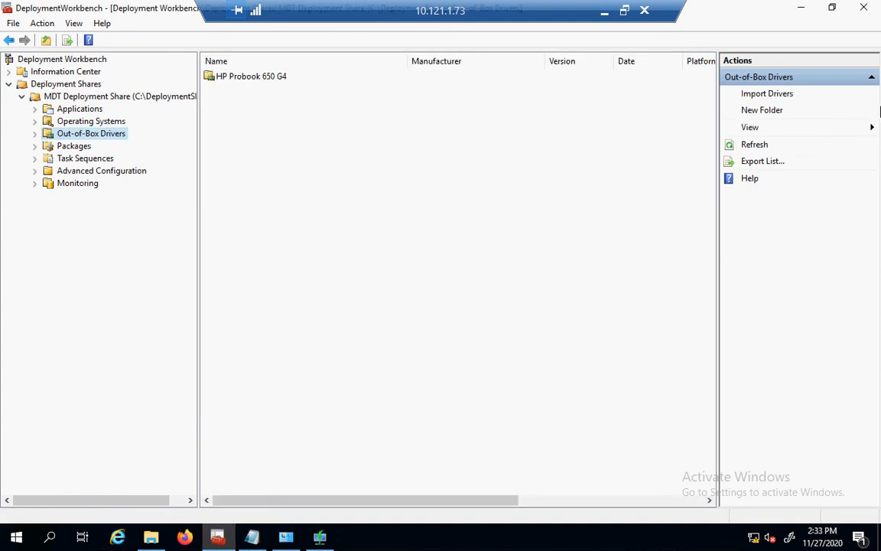
# Create a Dell Optiplex 7050 driver folder.
pyautogui.click(763, 111)
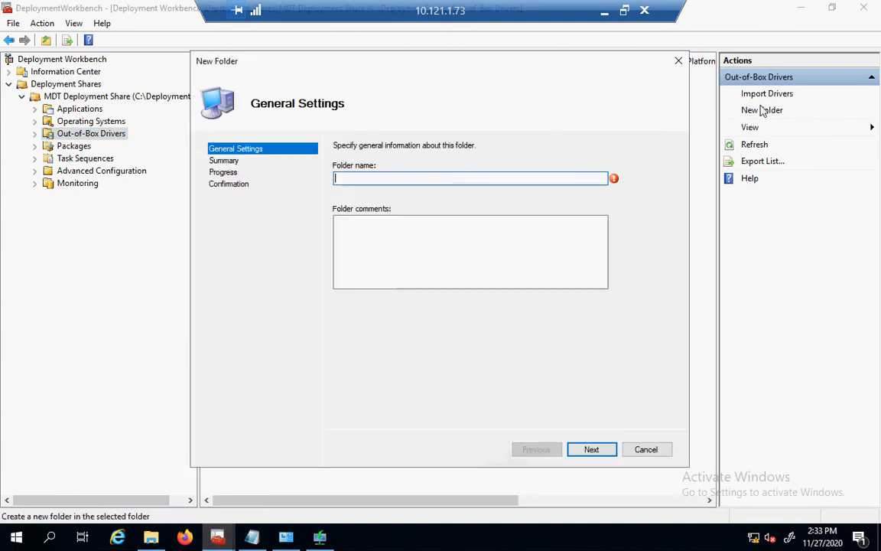
pyautogui.write('Dell Opt')
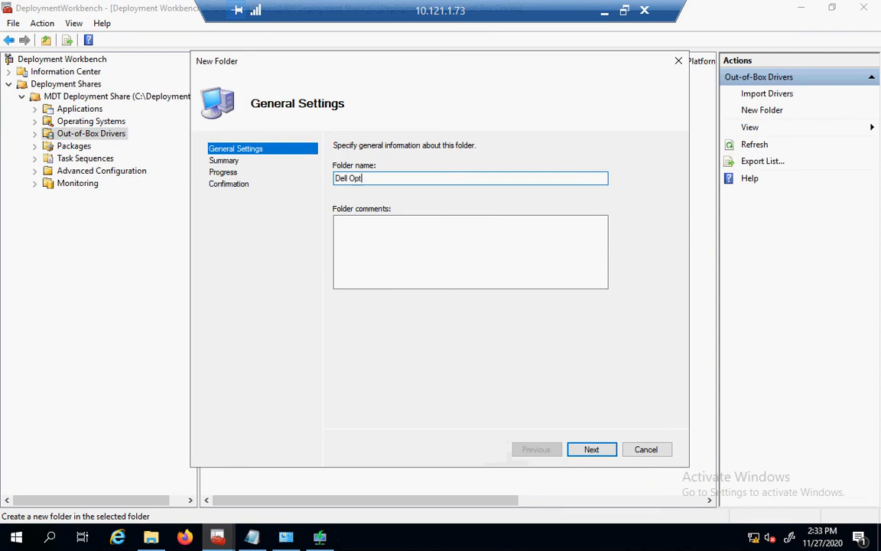
pyautogui.write('iplex 7050')
pyautogui.press('Return')
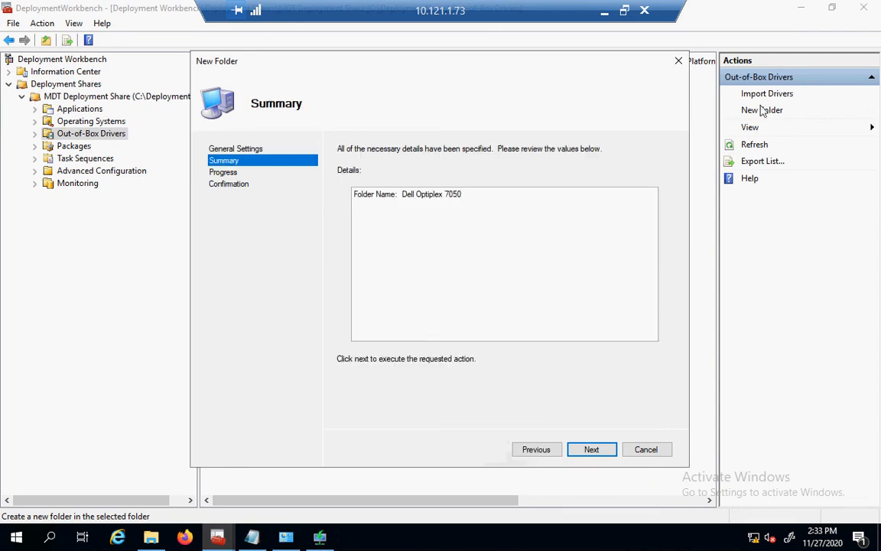
pyautogui.press('Return')
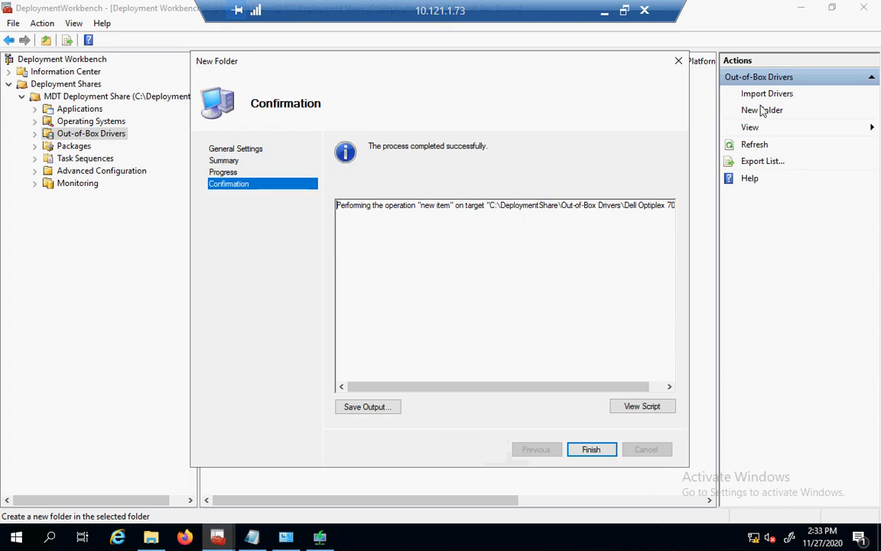
pyautogui.click(590, 453)
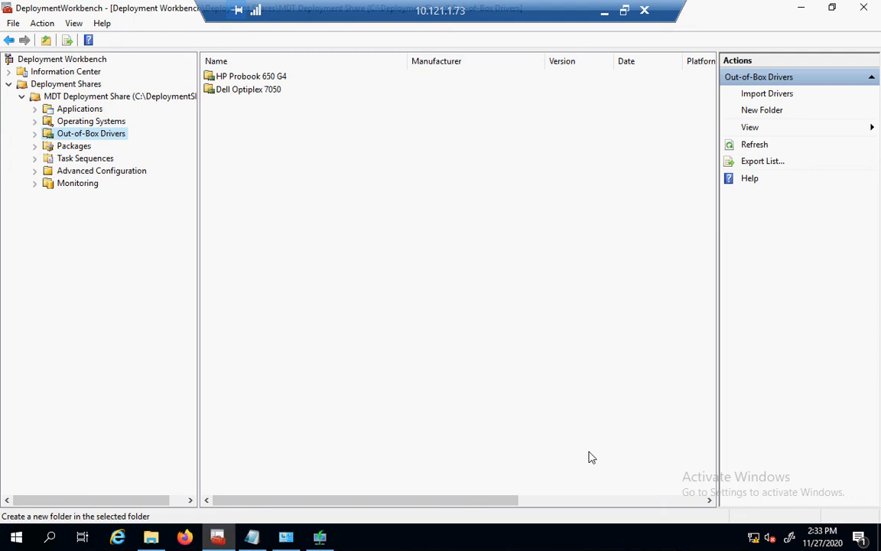
# Create a Lenovo ThinkPad T490 driver folder.
pyautogui.click(742, 110)
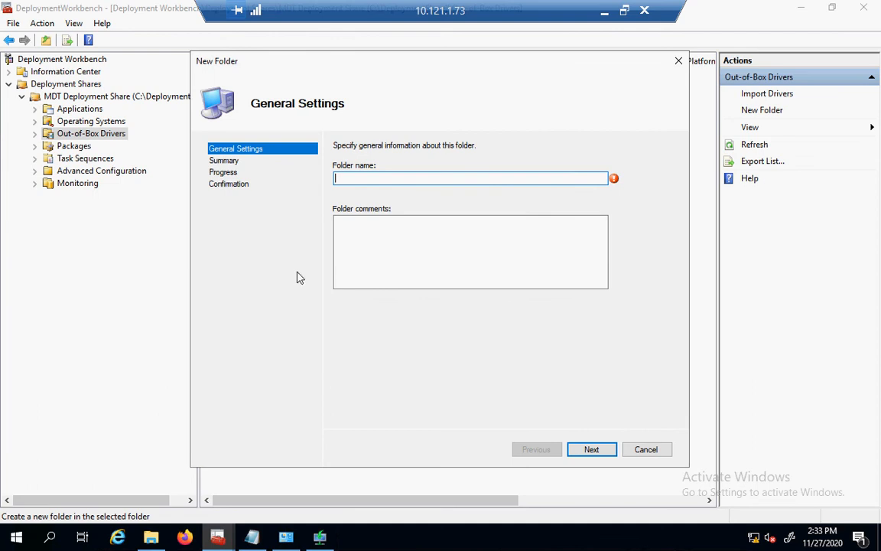
pyautogui.write('Lenovo ThinkPad T4')
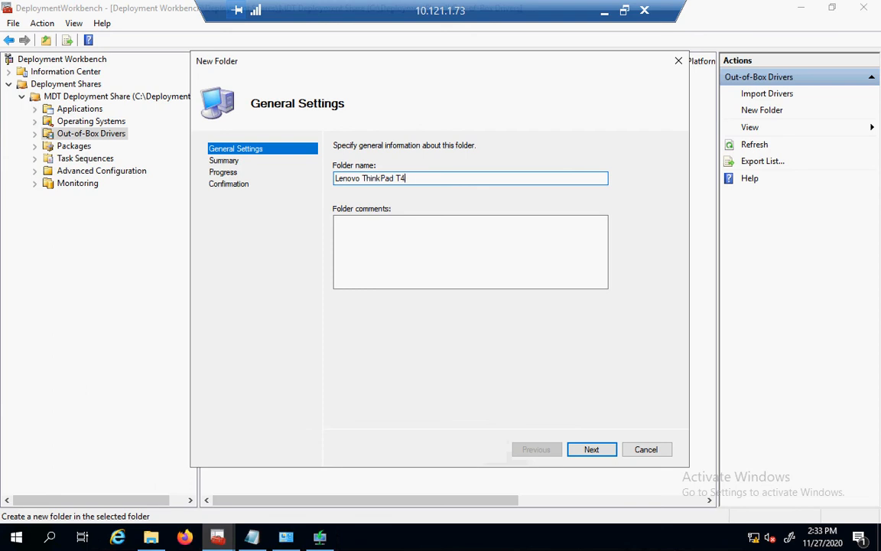
pyautogui.write('90')
pyautogui.press('Return')
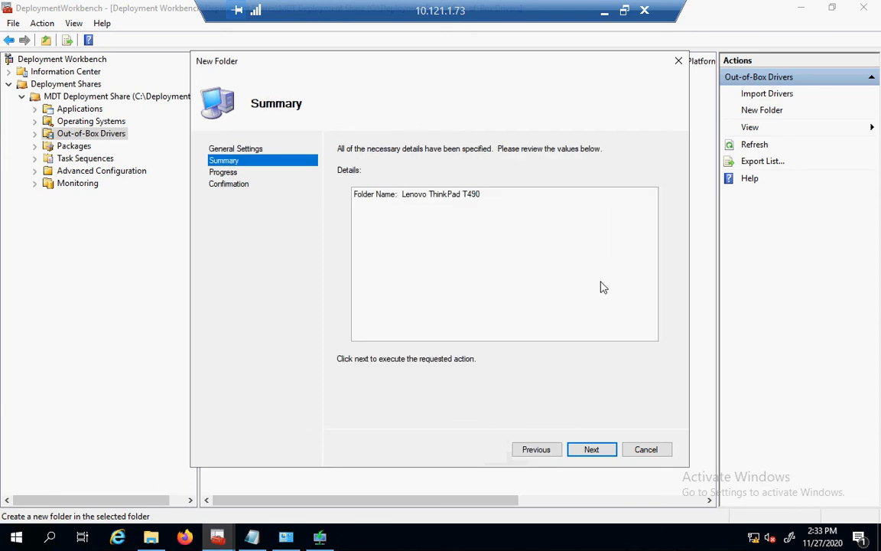
pyautogui.click(592, 450)
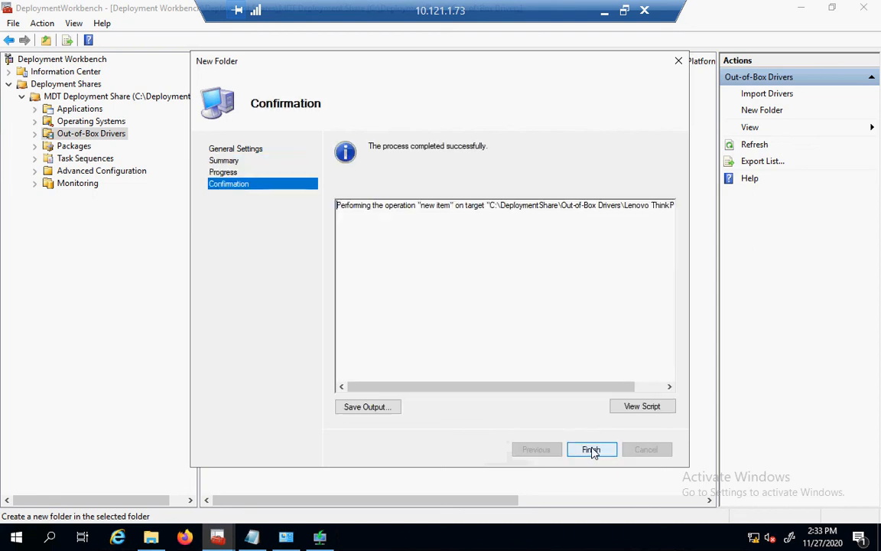
pyautogui.click(593, 451)
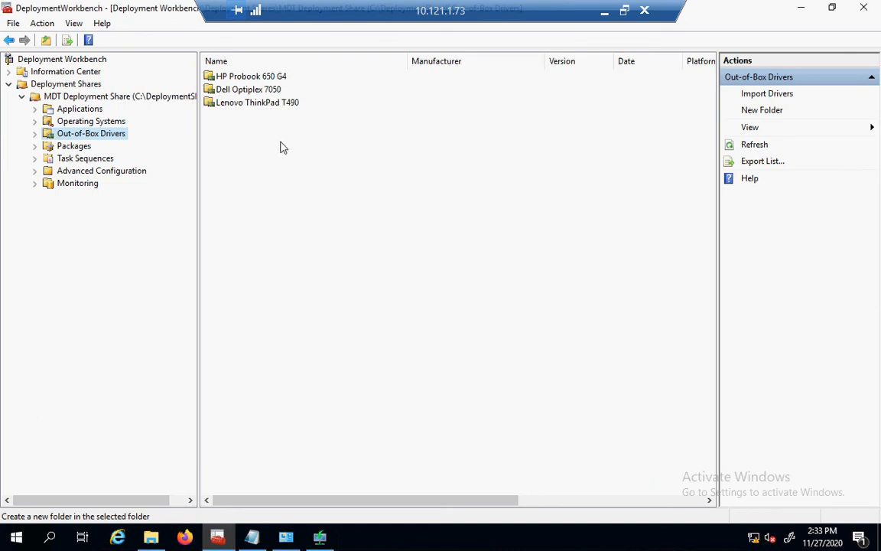
# Open the Dell Optiplex 7050 folder, begin Import Drivers, then cancel the import and confirm.
pyautogui.doubleClick(252, 91)
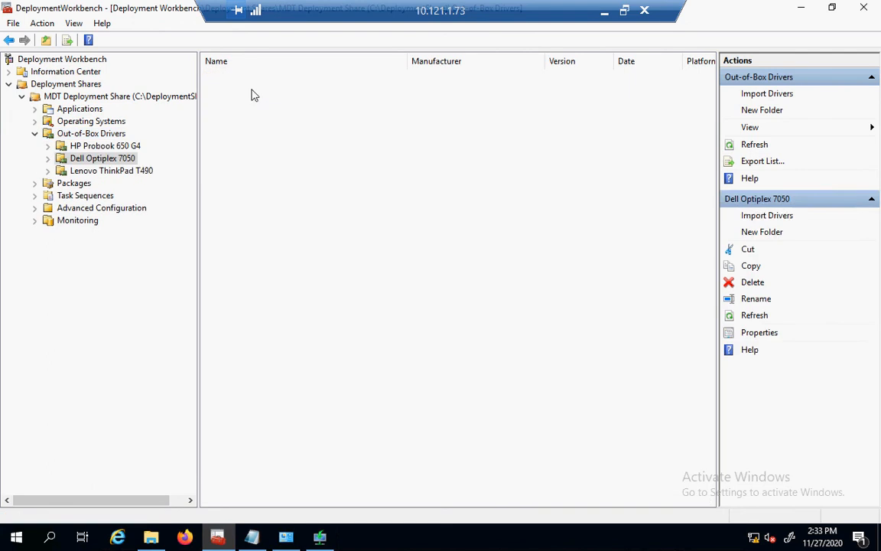
pyautogui.click(767, 93)
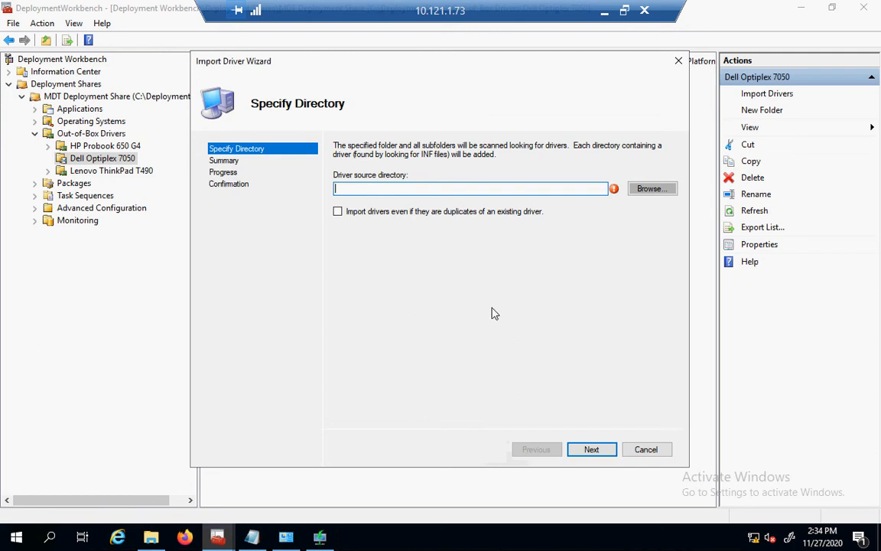
pyautogui.click(662, 451)
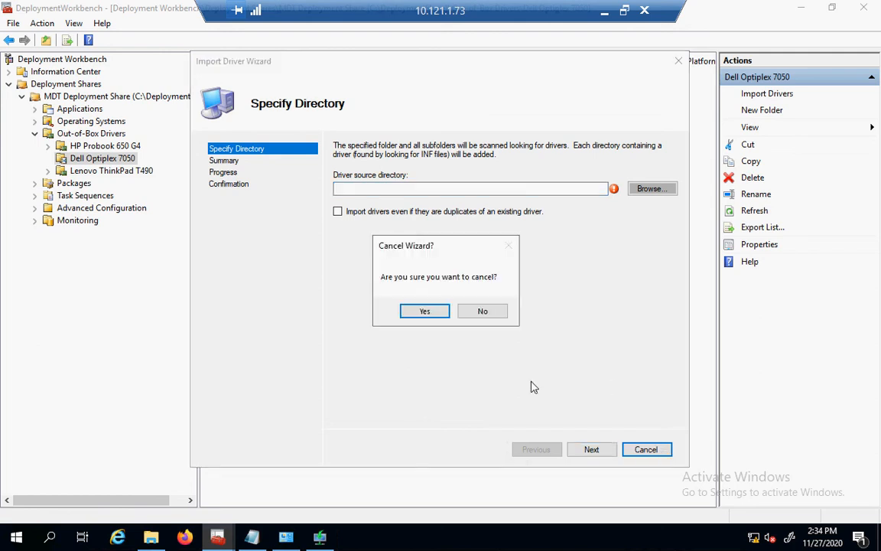
pyautogui.click(441, 316)
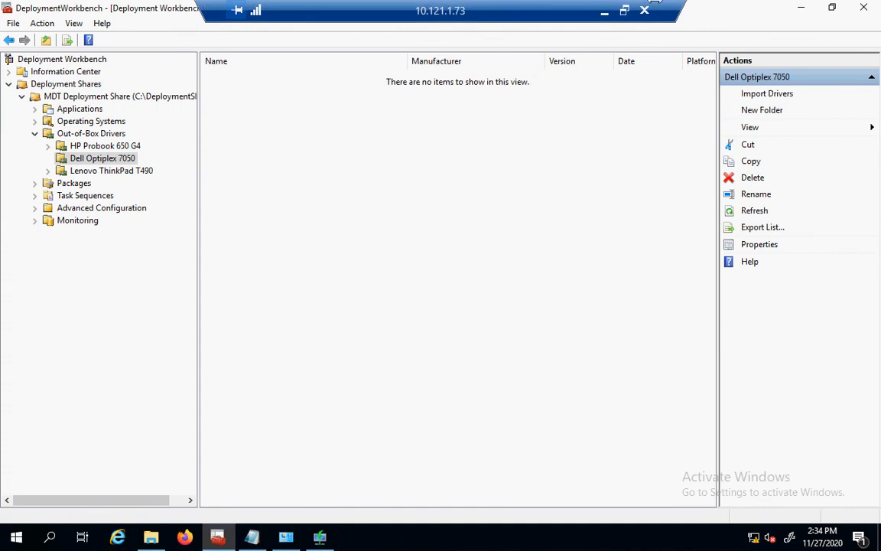
# Minimize the 10.121.1.73 session and switch to the 10.121.1.28 remote session.
pyautogui.click(606, 12)
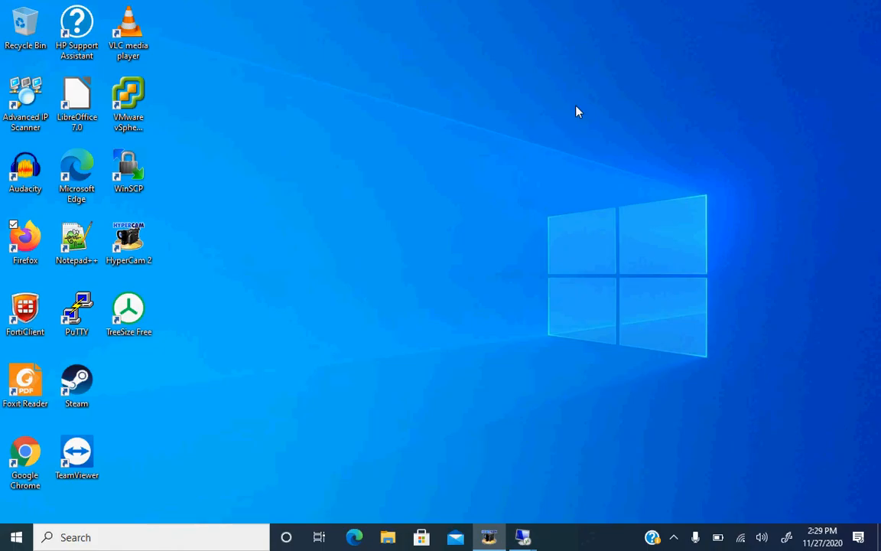
pyautogui.moveTo(524, 537)
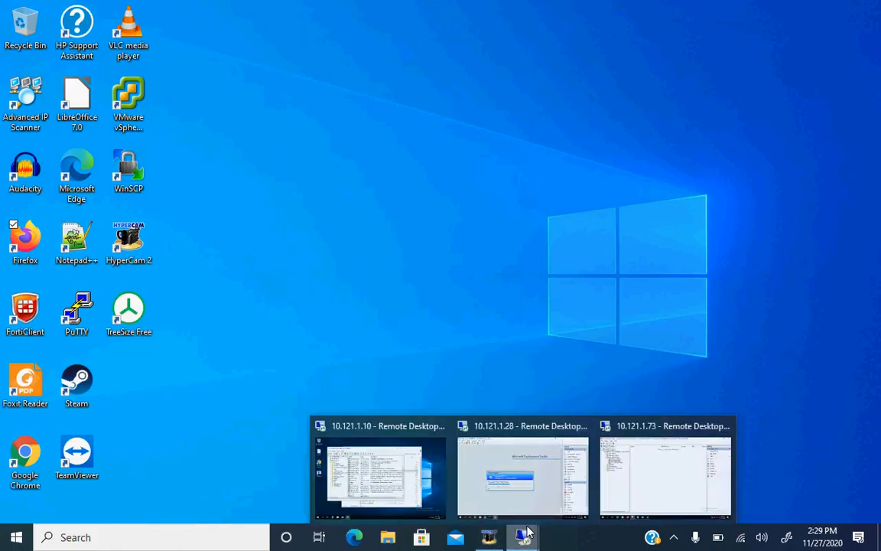
pyautogui.click(497, 474)
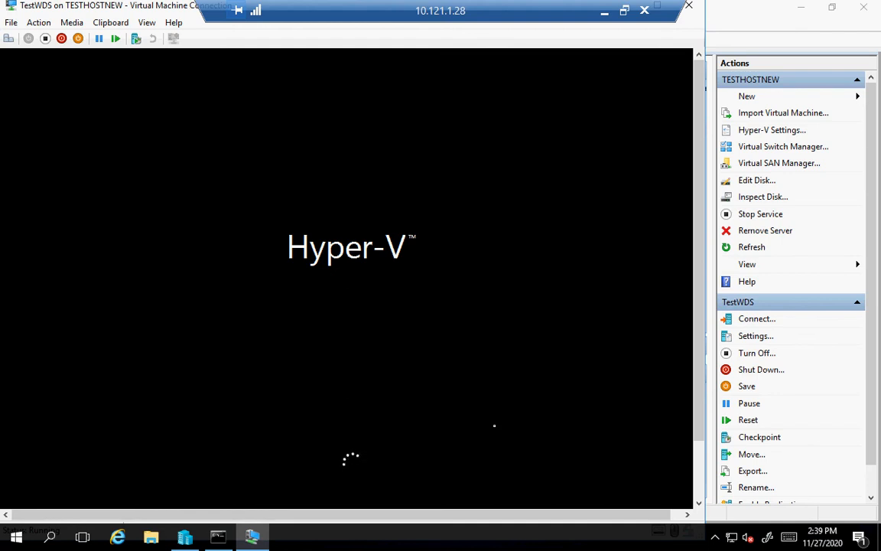
pyautogui.click(697, 471)
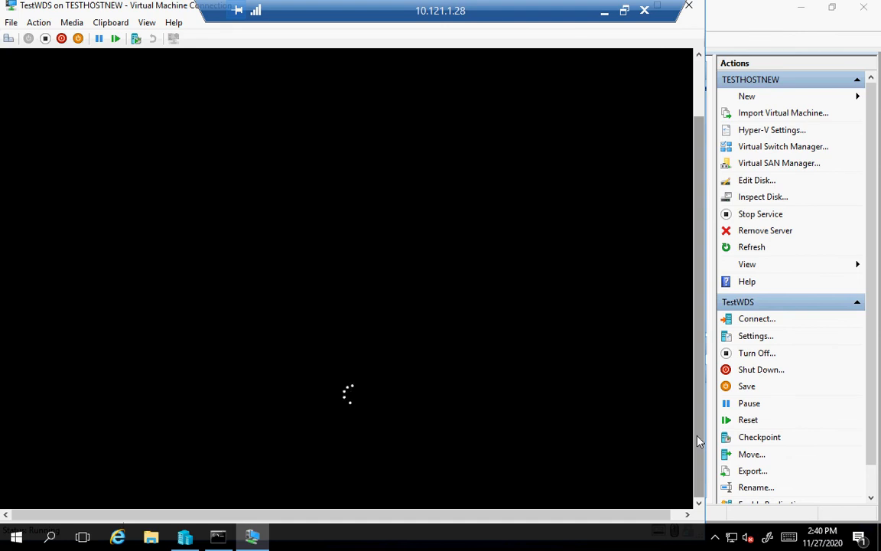
pyautogui.scroll(1, 698, 441)
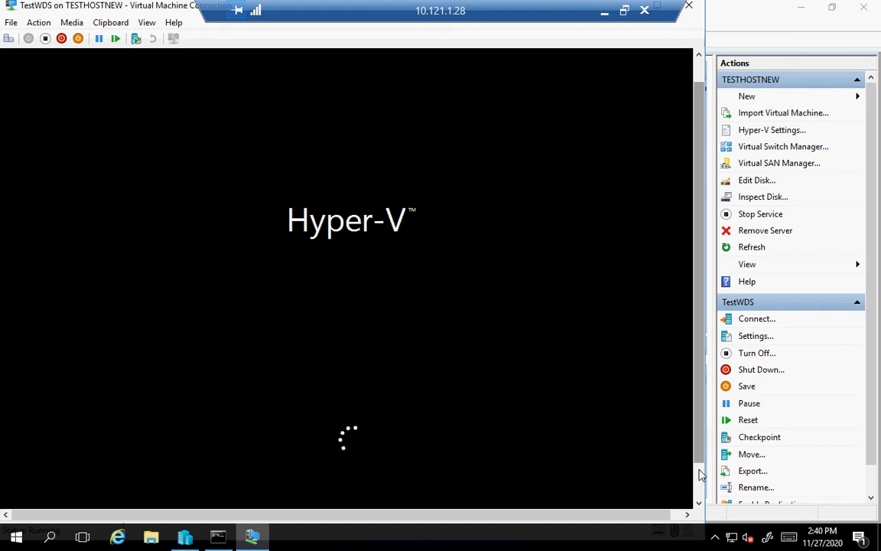
# Wait as the Lite Touch installation reaches Install Roles and Features, processing NetFx3.
pyautogui.click(700, 471)
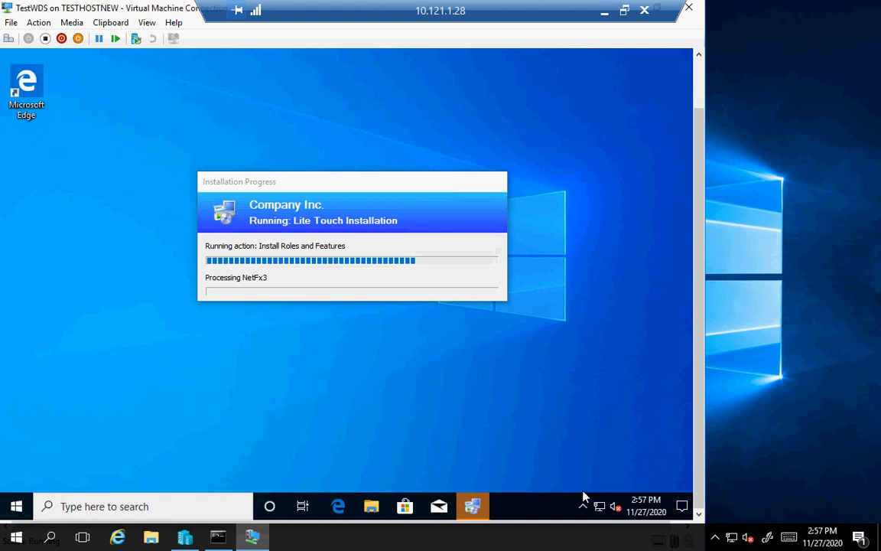
# Open Task Manager on TestWDS with More details and scroll its process list, showing CPU at 95%.
pyautogui.rightClick(531, 505)
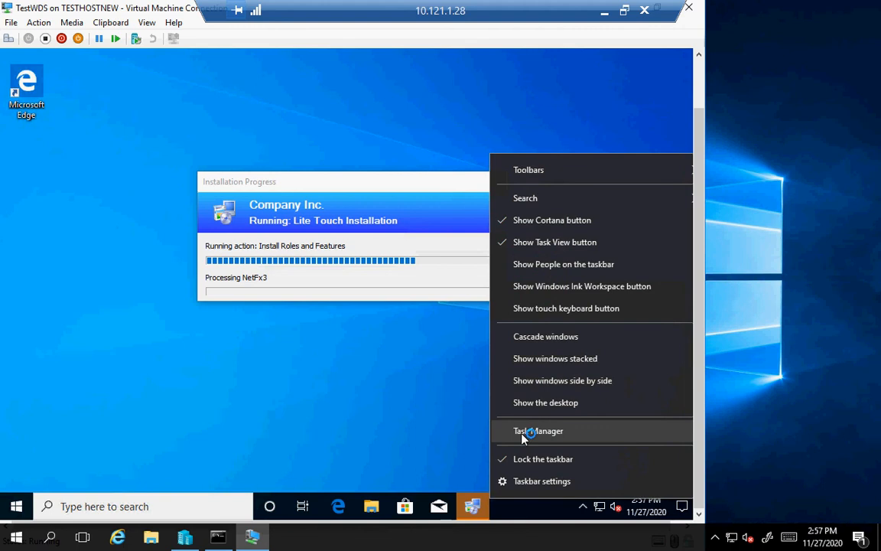
pyautogui.click(523, 433)
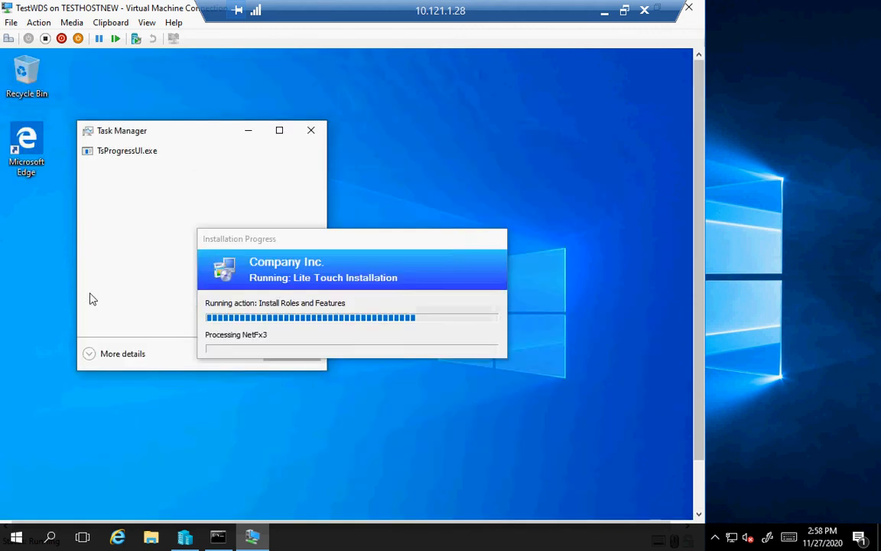
pyautogui.click(96, 356)
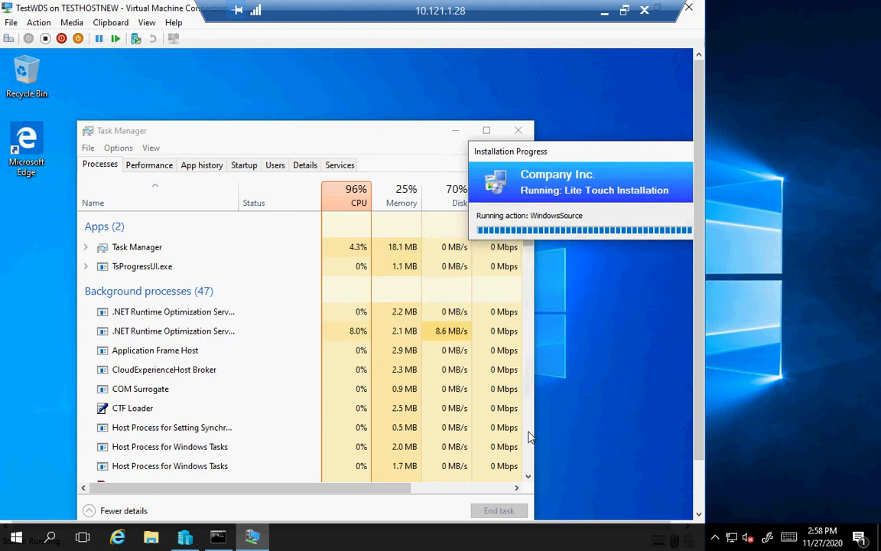
pyautogui.click(441, 225)
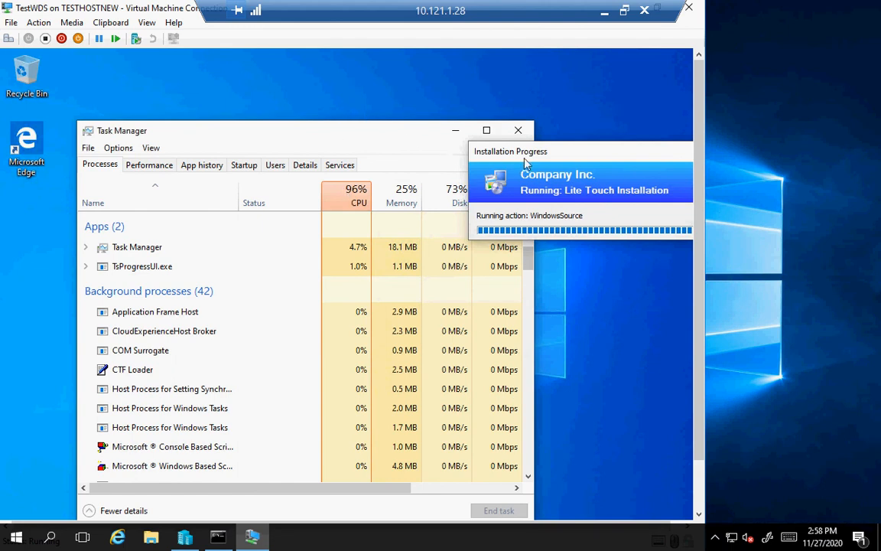
pyautogui.scroll(-5, 406, 175)
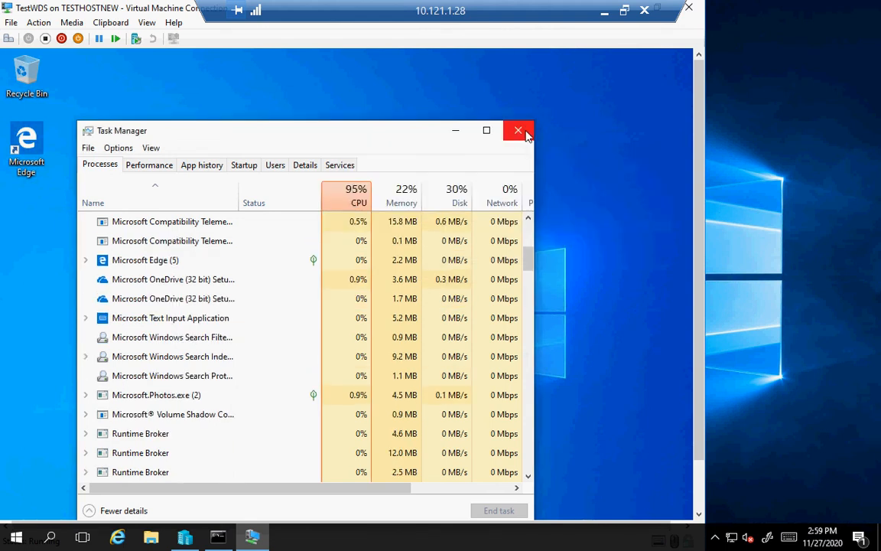
# Close Task Manager, expand the Deployment Summary's two application errors, then minimize the VM session to the host desktop.
pyautogui.click(525, 133)
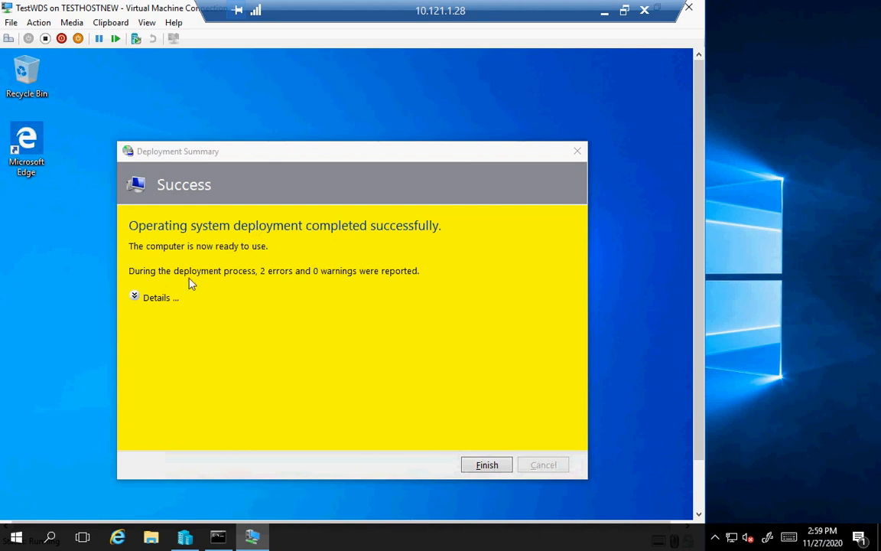
pyautogui.click(135, 299)
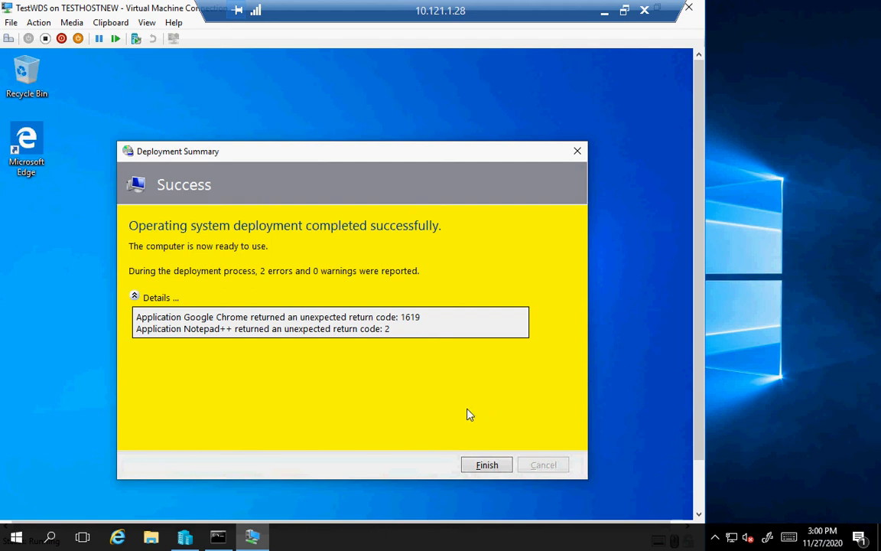
pyautogui.click(483, 467)
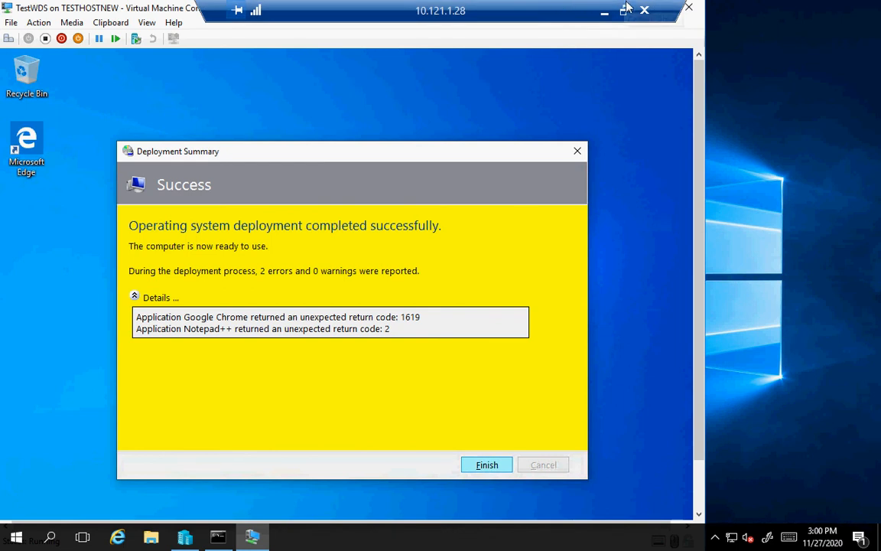
pyautogui.click(604, 10)
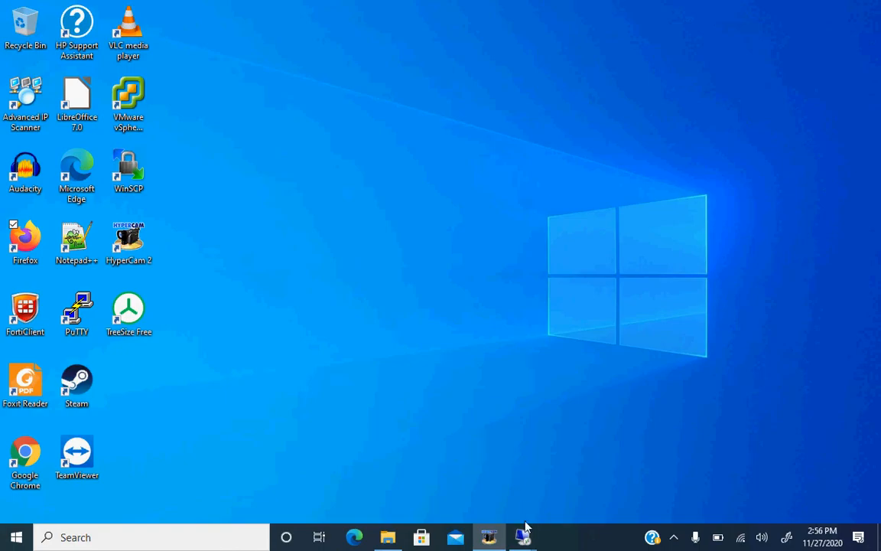
pyautogui.moveTo(527, 539)
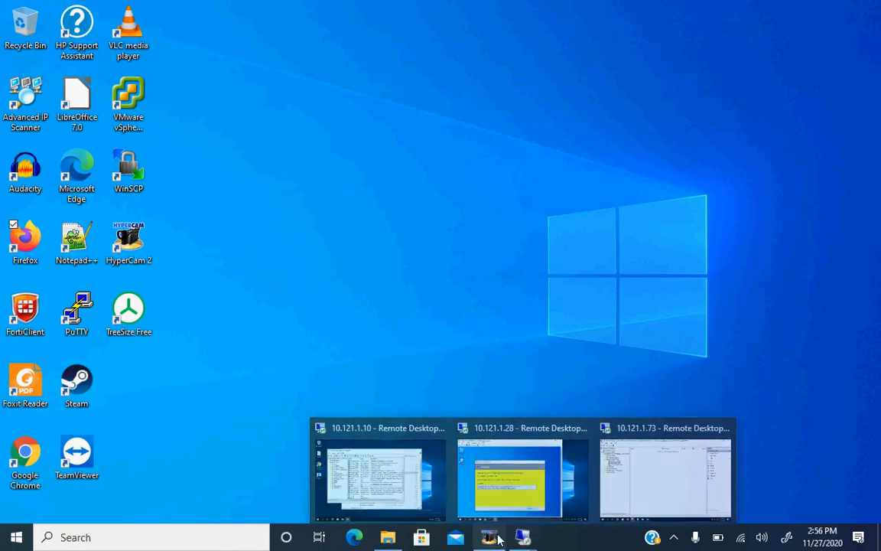